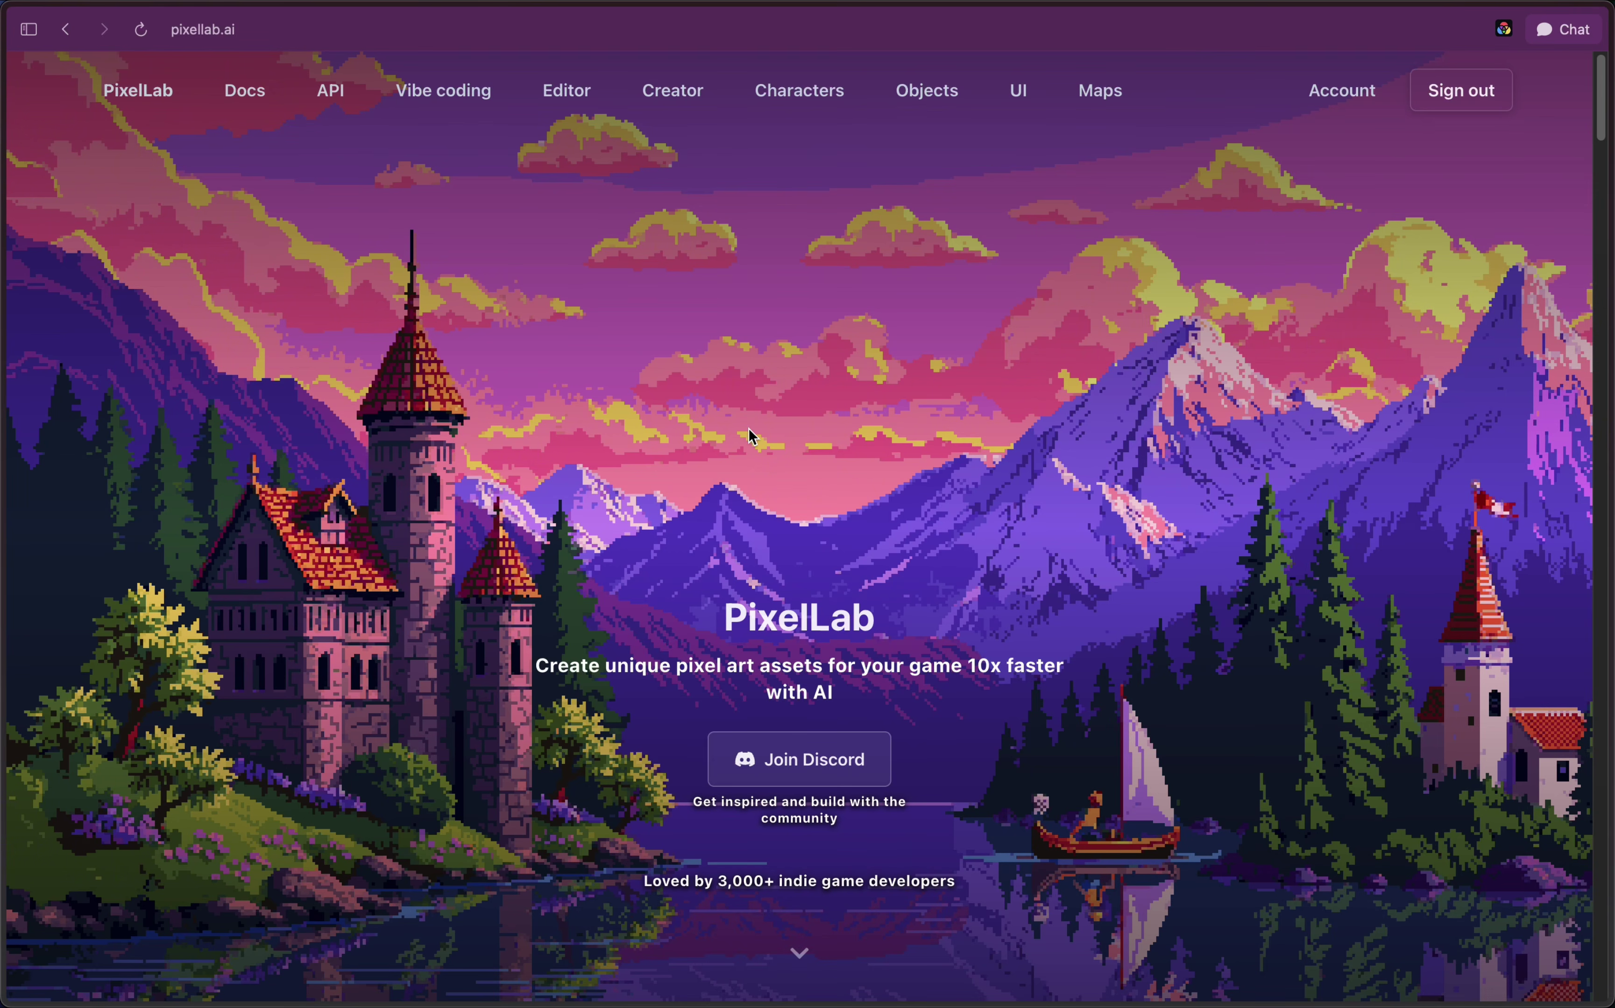
# Step: Start a new tile group in the map editor's Tiles section as a Tileset described as "pretty tall grass to water"
pyautogui.click(1110, 101)
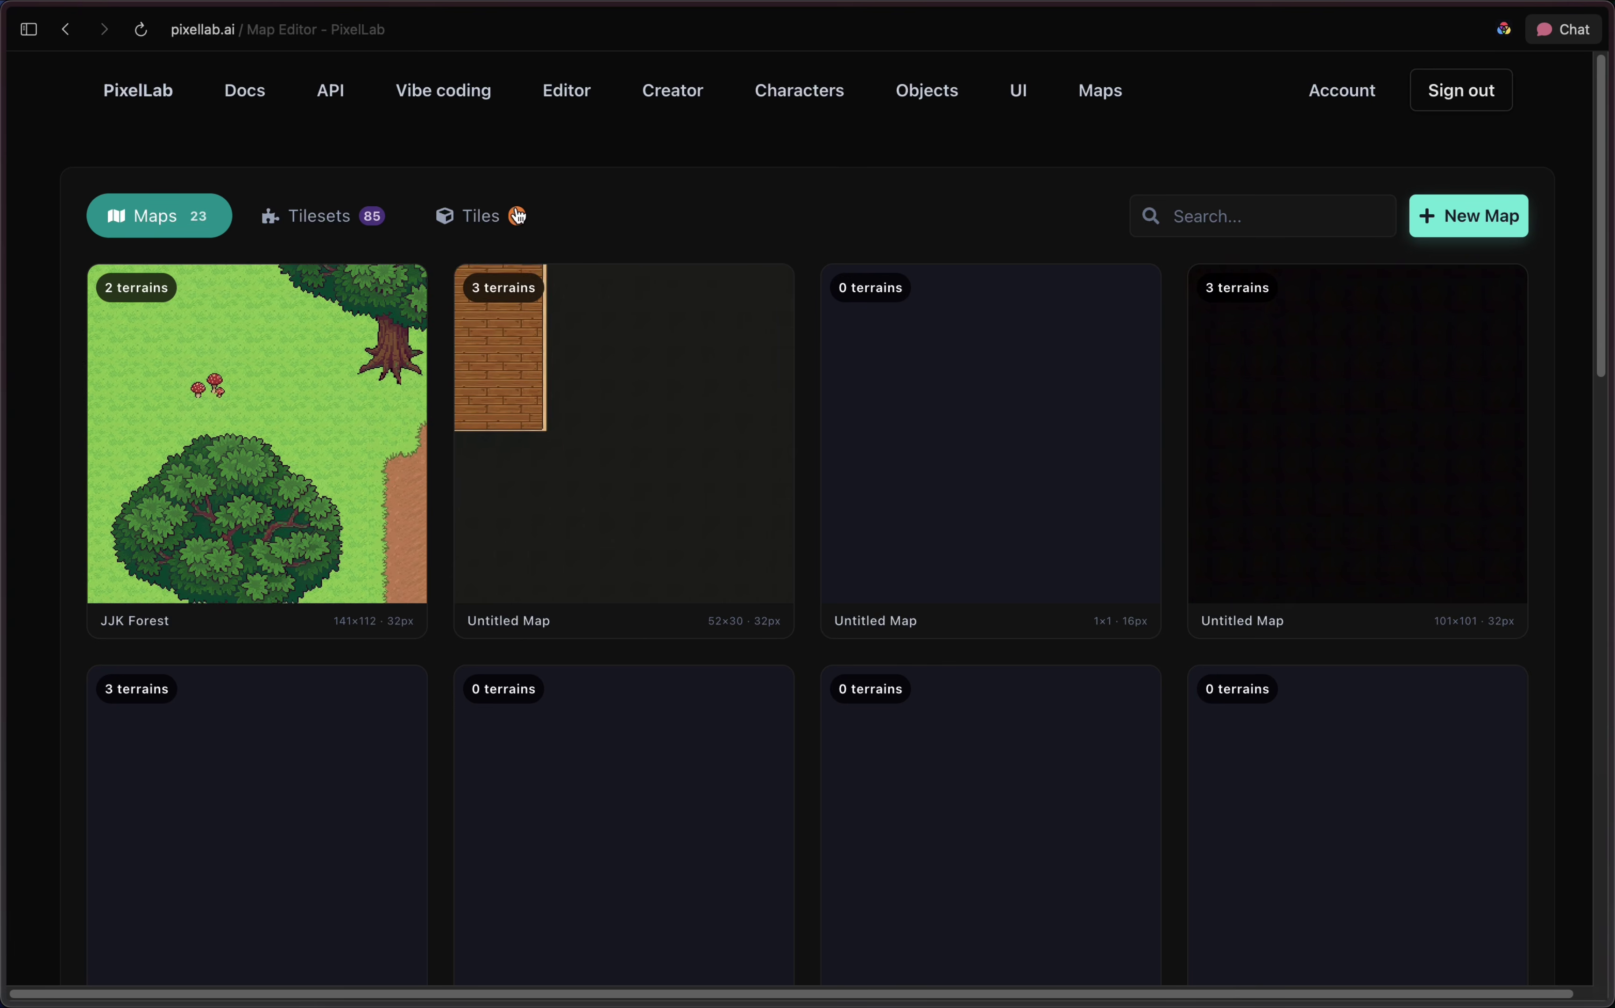
pyautogui.click(488, 217)
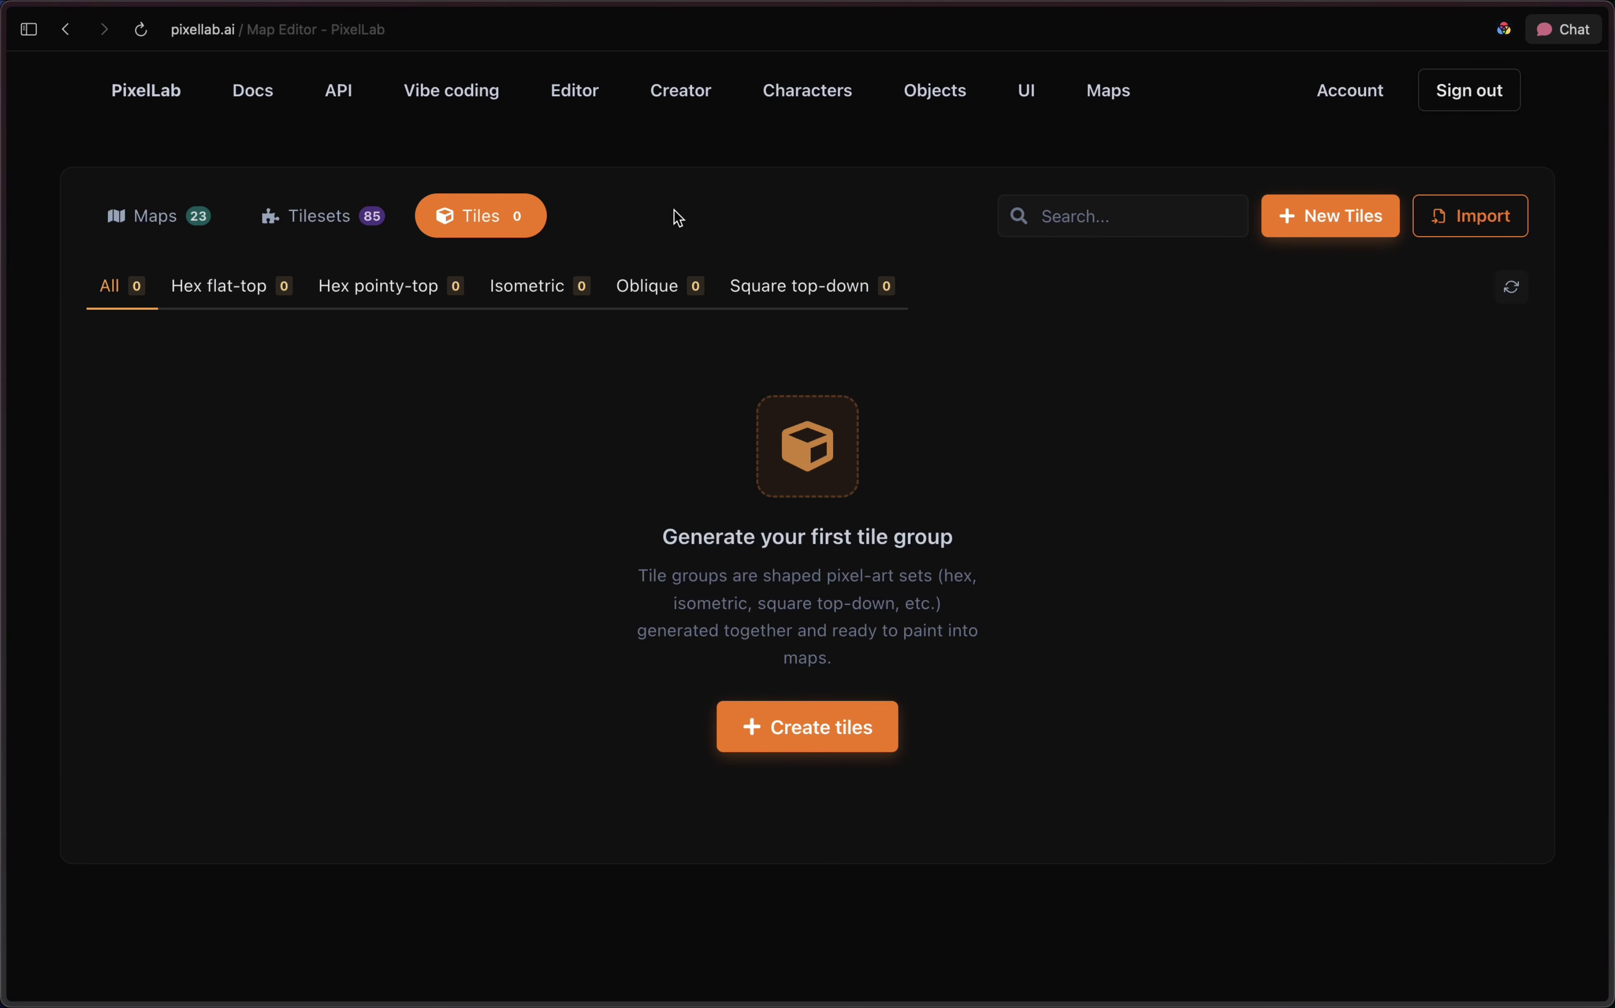
pyautogui.click(846, 727)
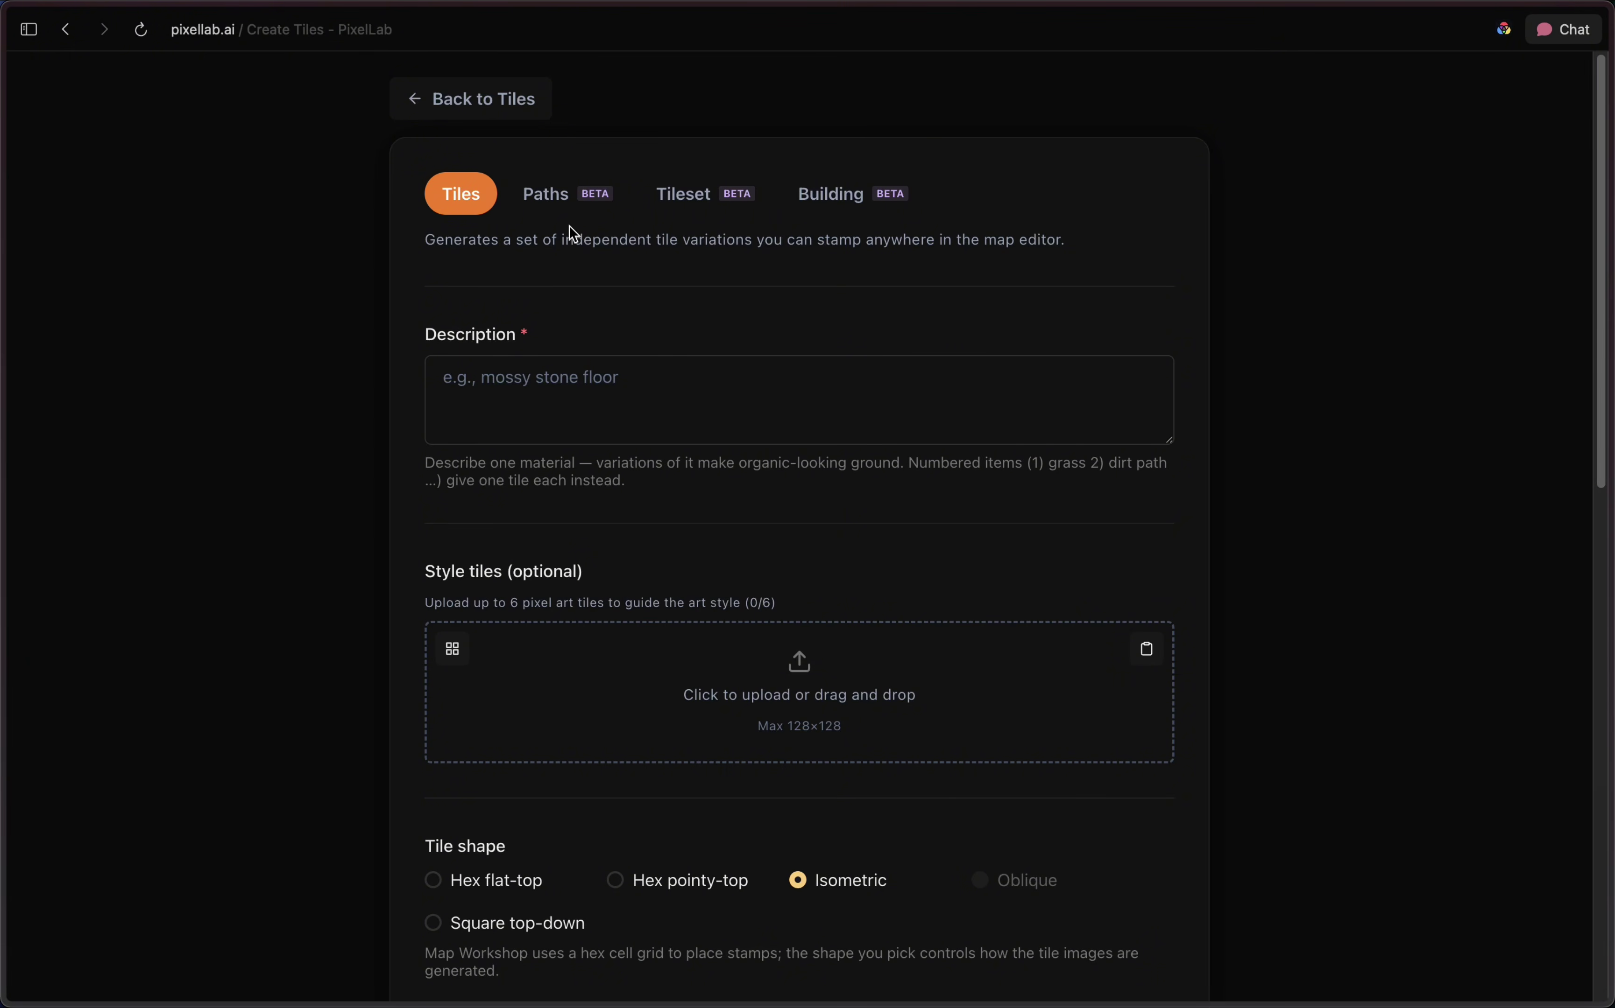
pyautogui.click(573, 207)
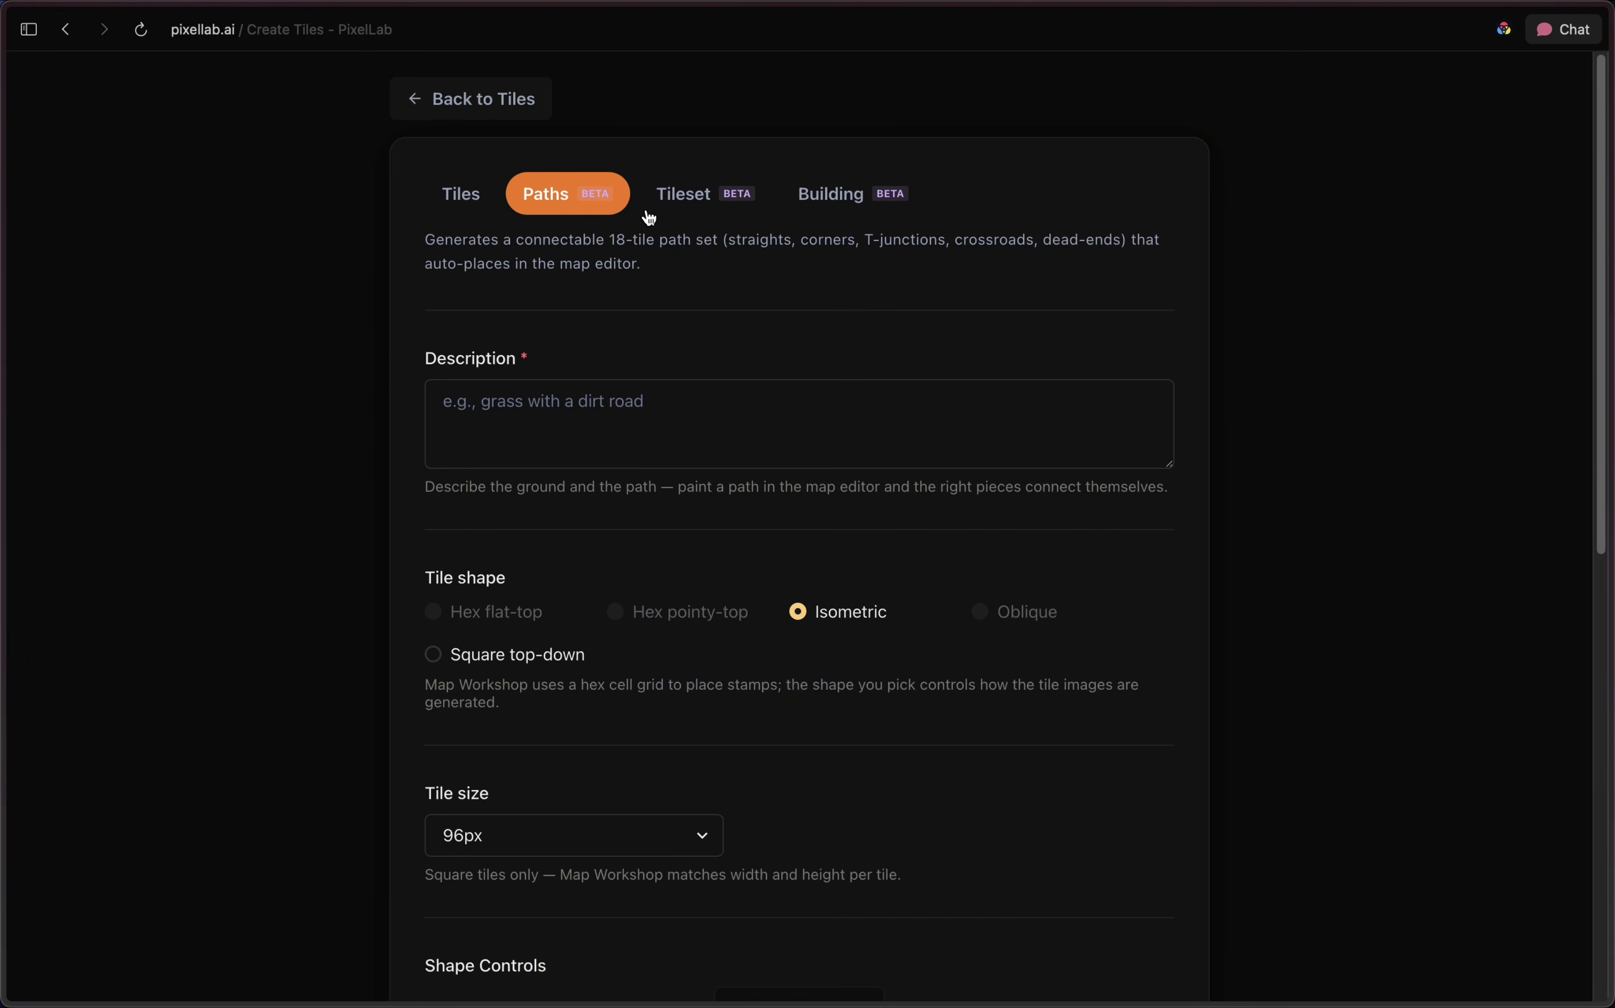
pyautogui.click(674, 214)
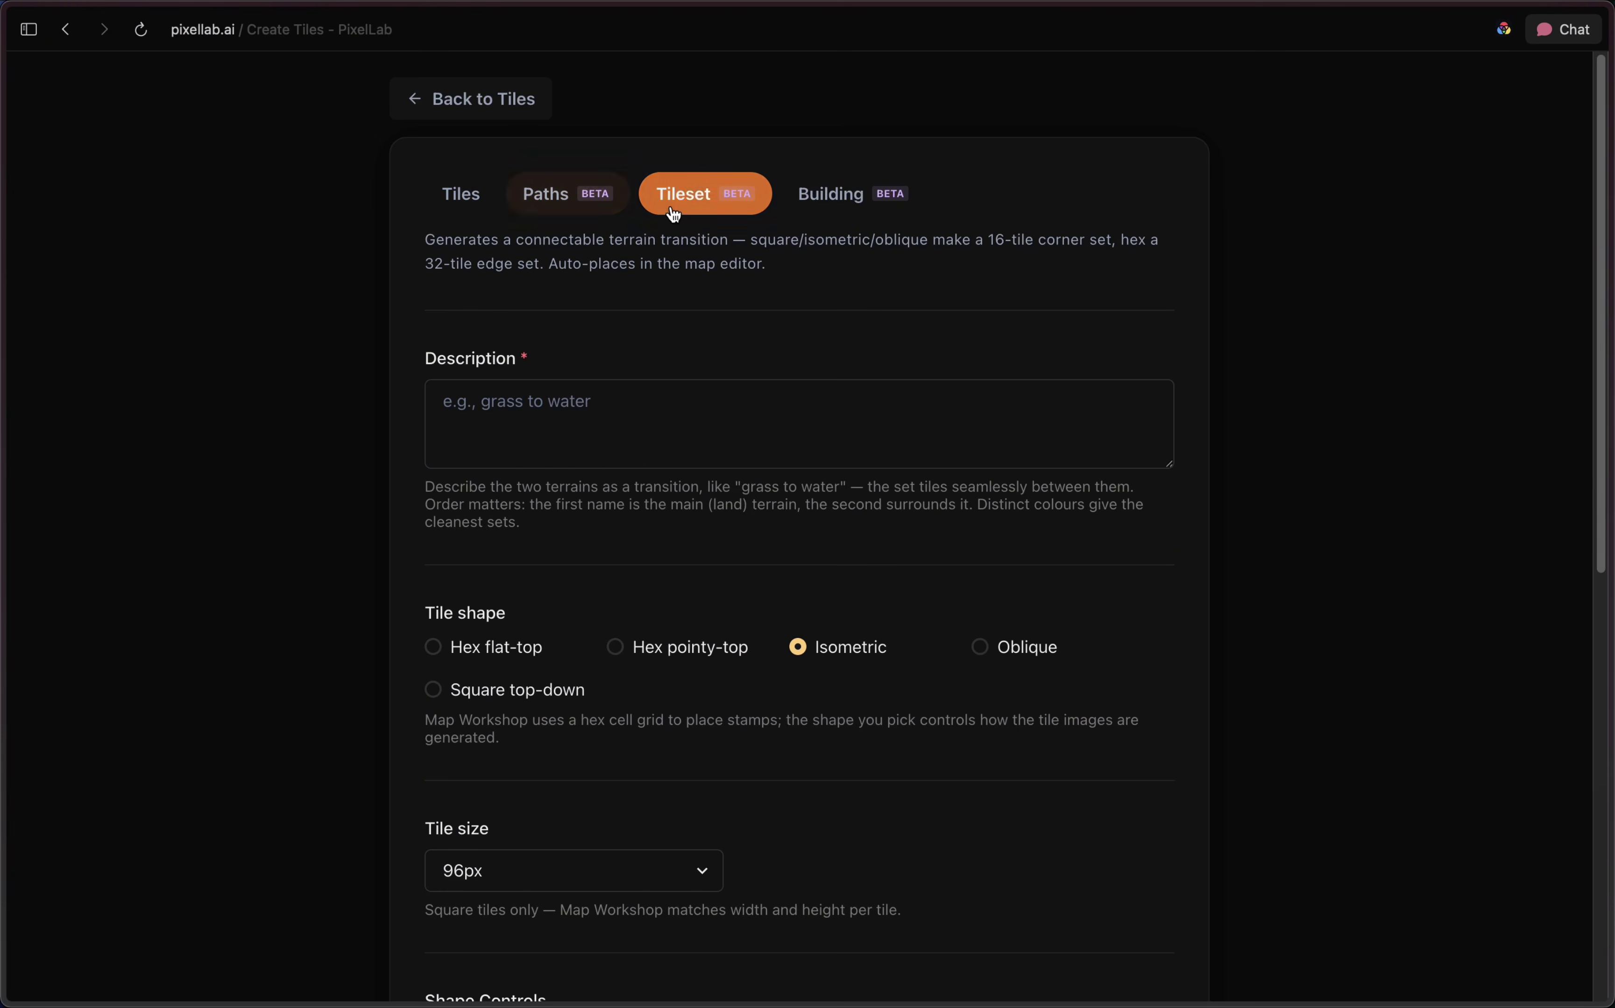
pyautogui.click(1018, 405)
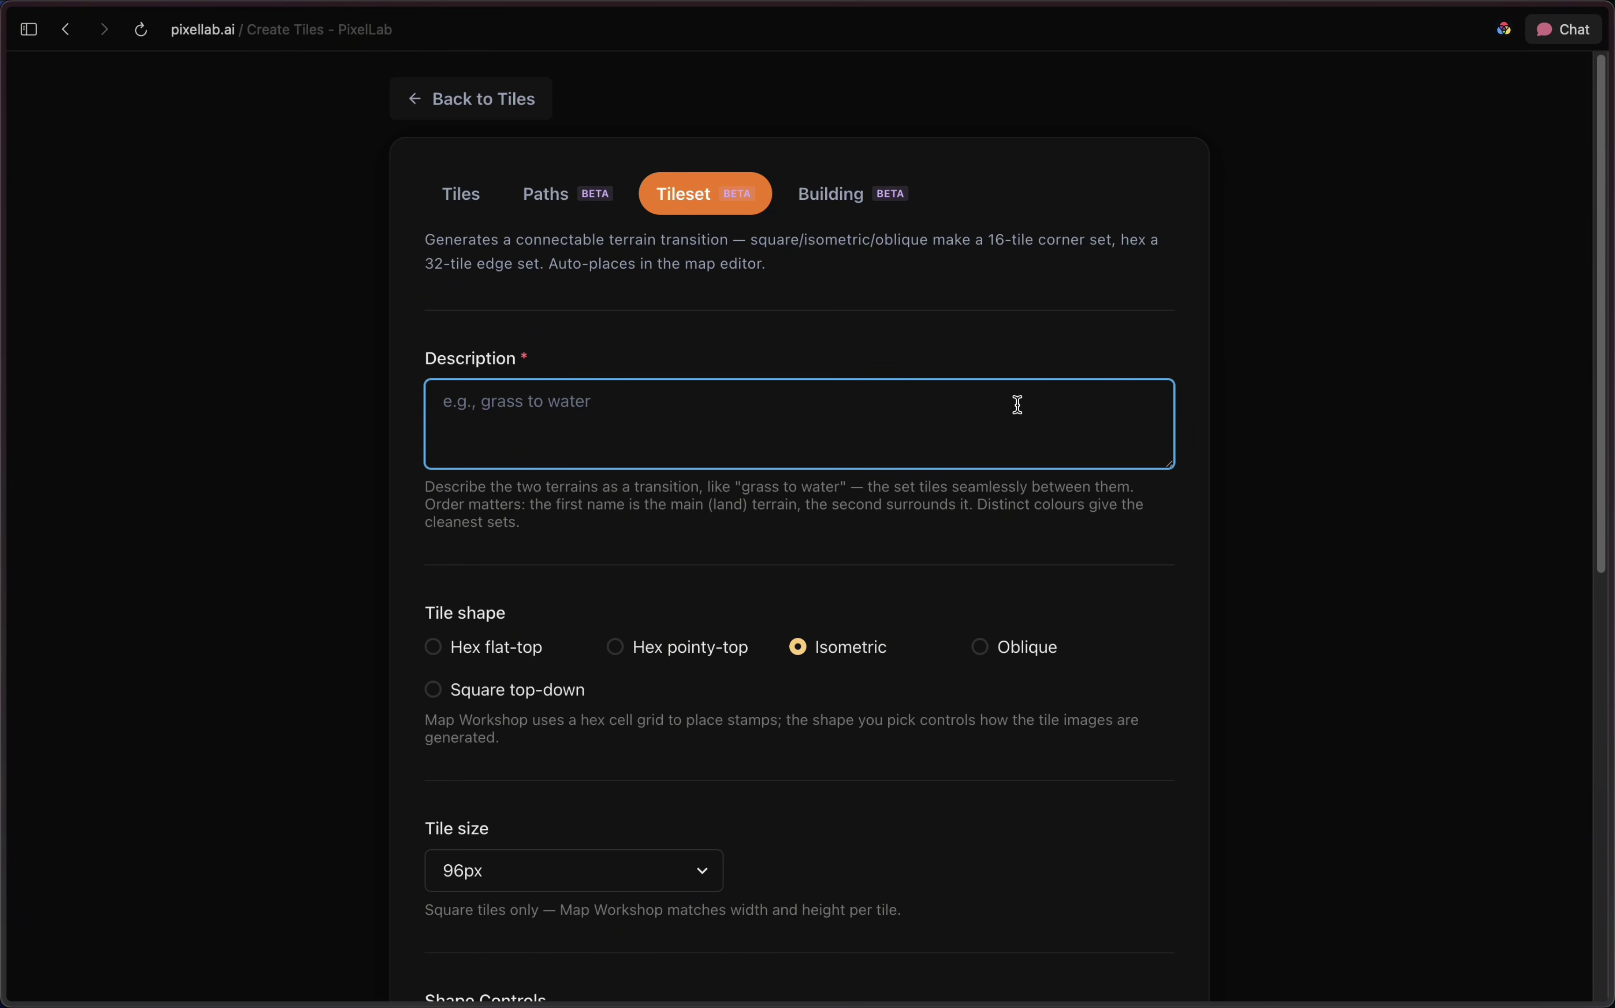
pyautogui.write('pretty tall grass to water')
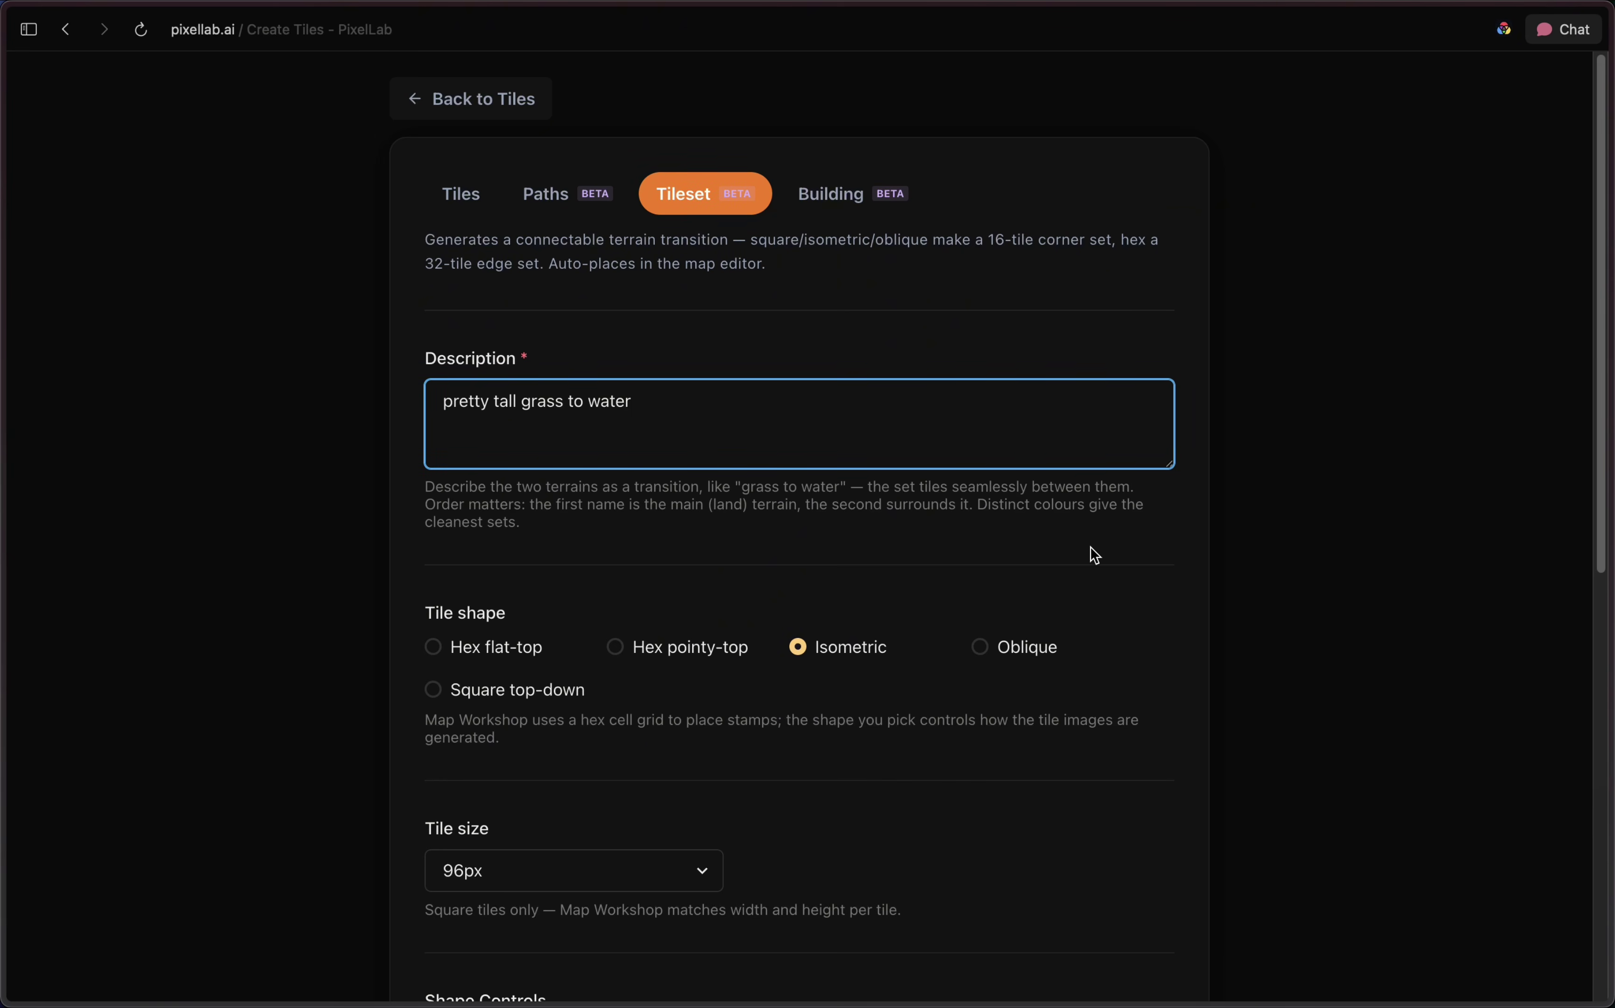
# Step: Try the available tile shapes, settle on Isometric, and select a 64px tile size
pyautogui.scroll(-5, 940, 477)
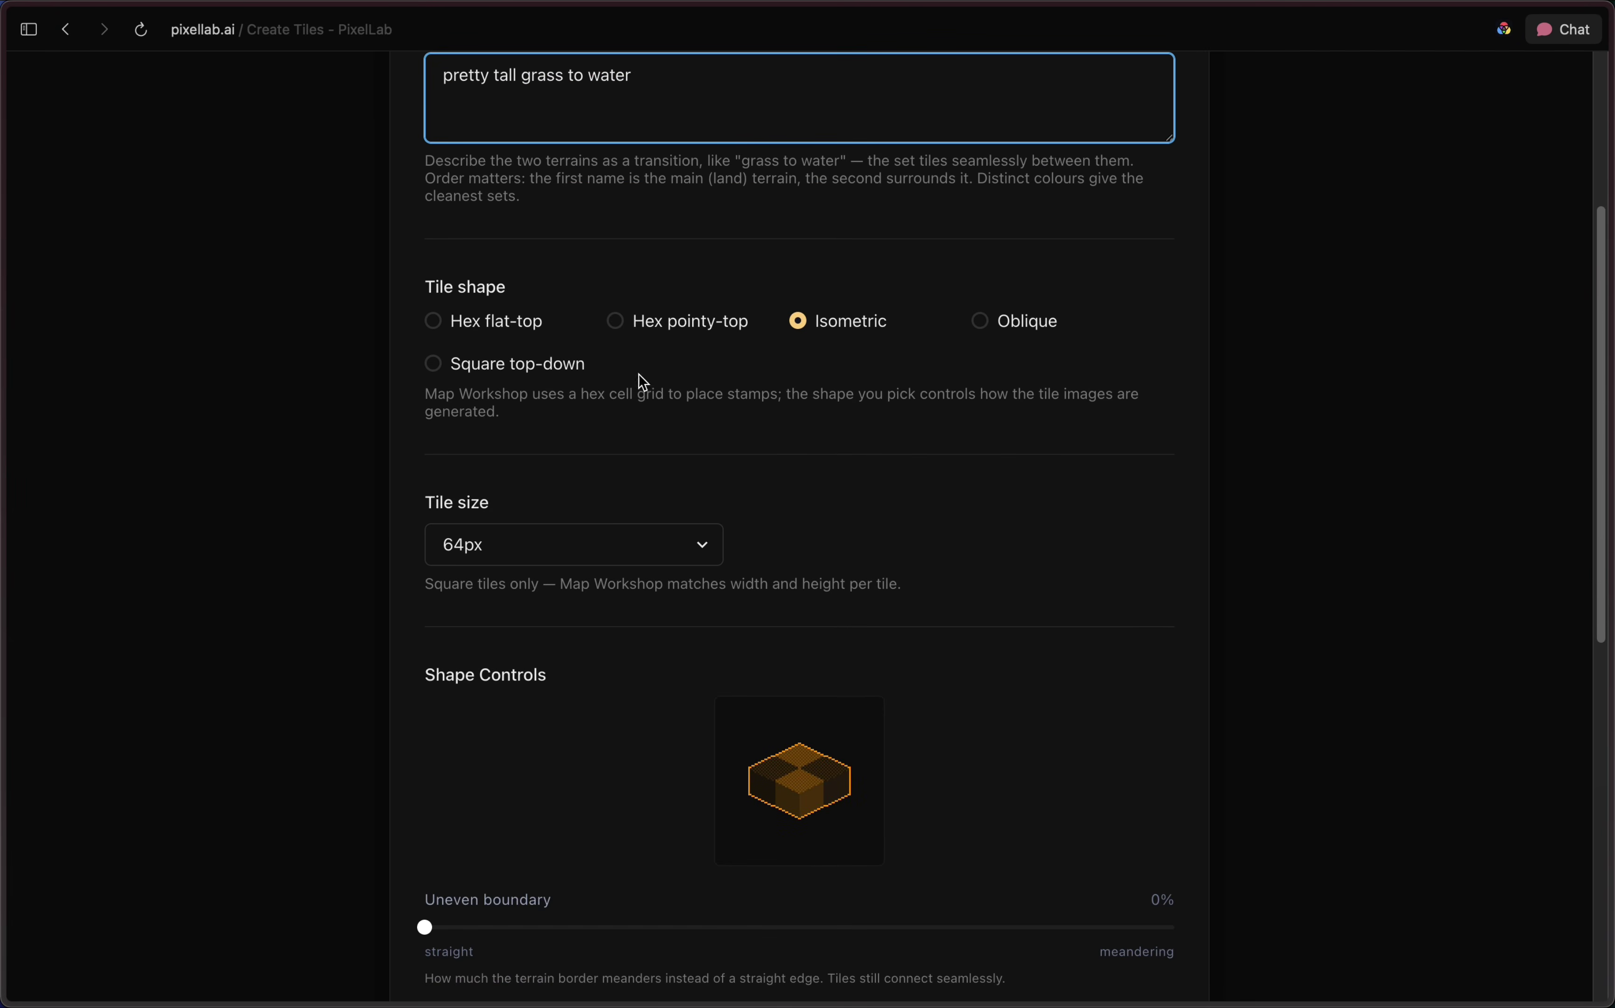
pyautogui.click(512, 336)
pyautogui.click(738, 336)
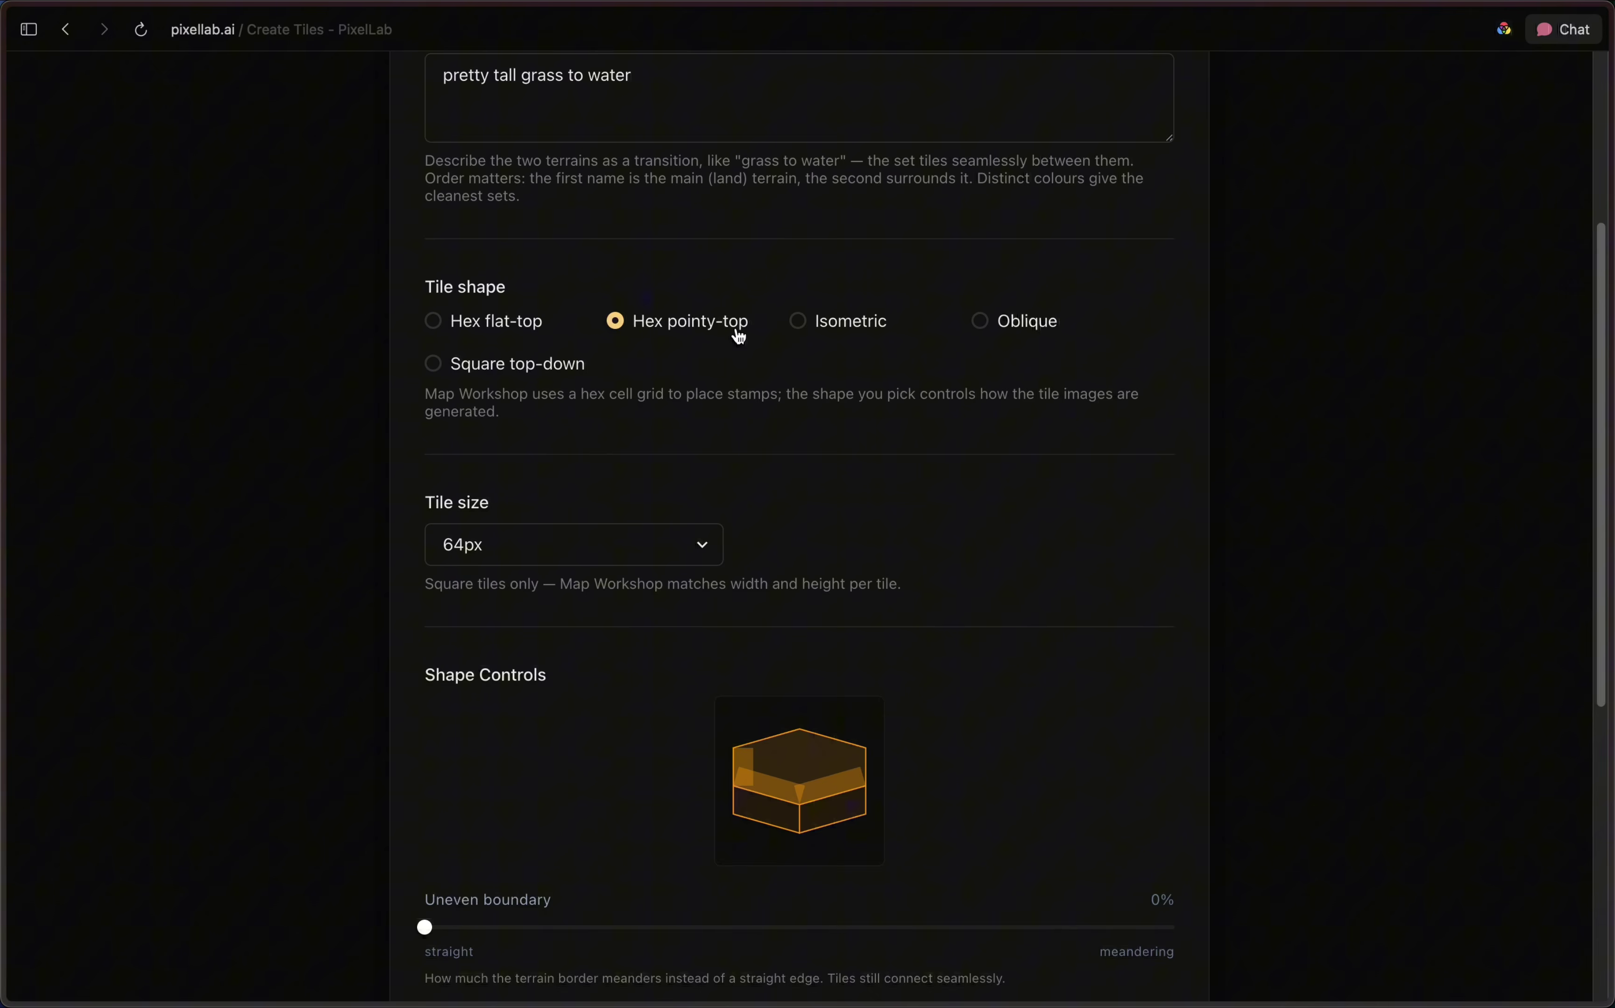
pyautogui.click(1013, 331)
pyautogui.click(542, 374)
pyautogui.click(819, 327)
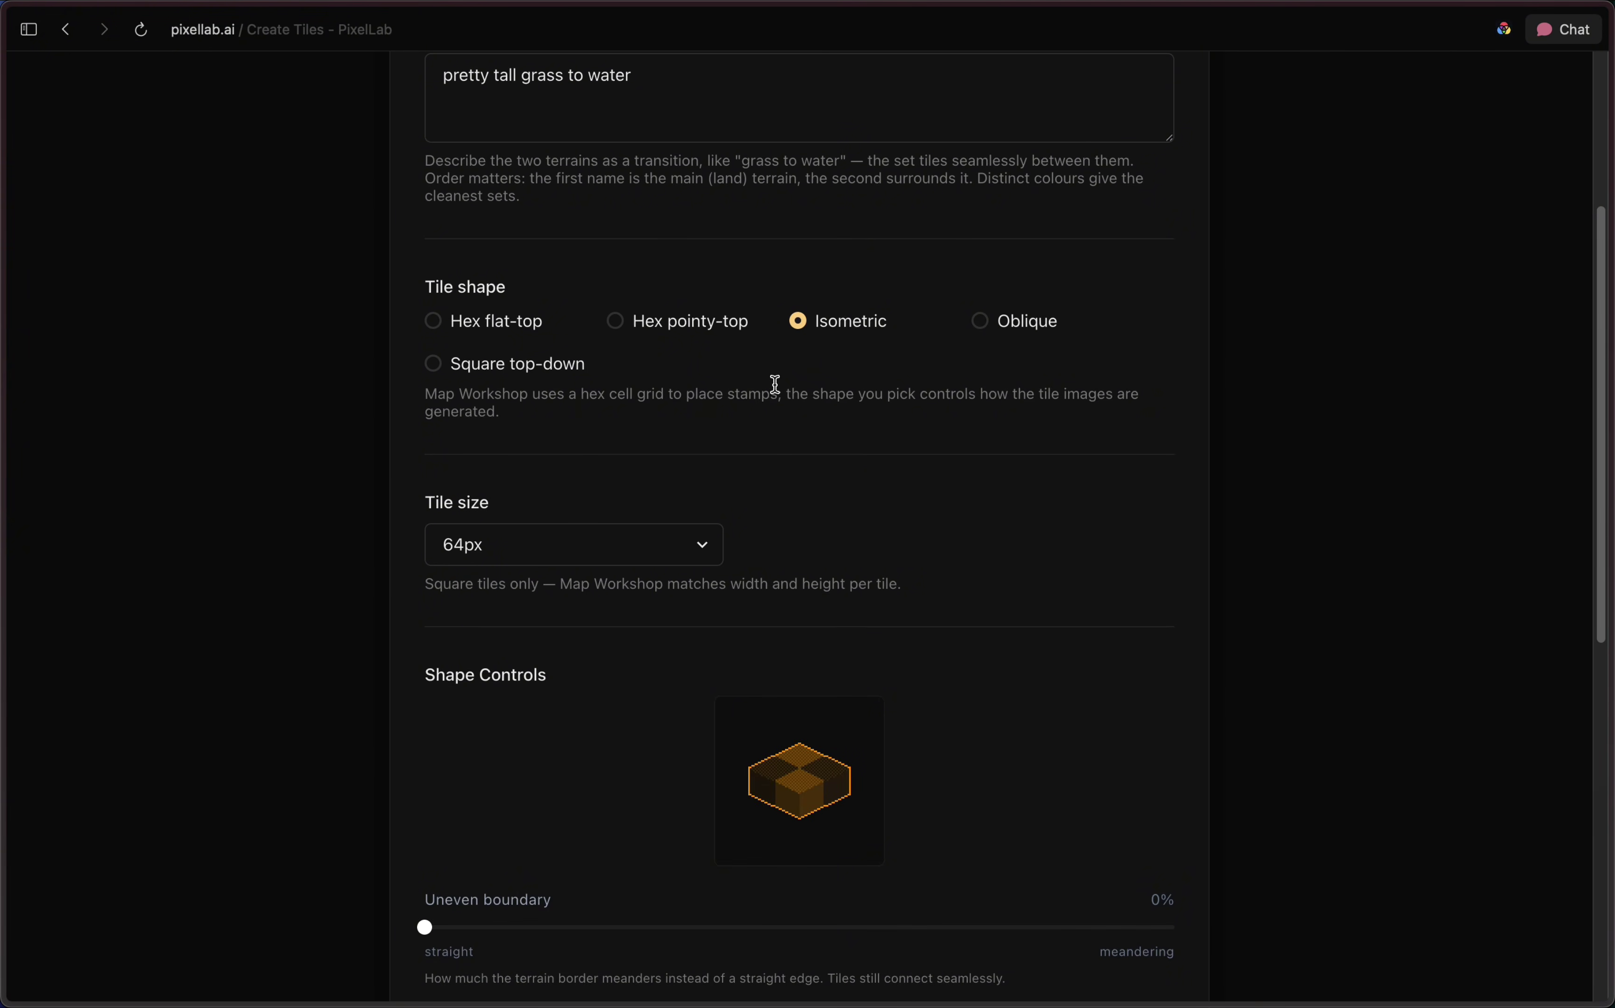
pyautogui.click(508, 552)
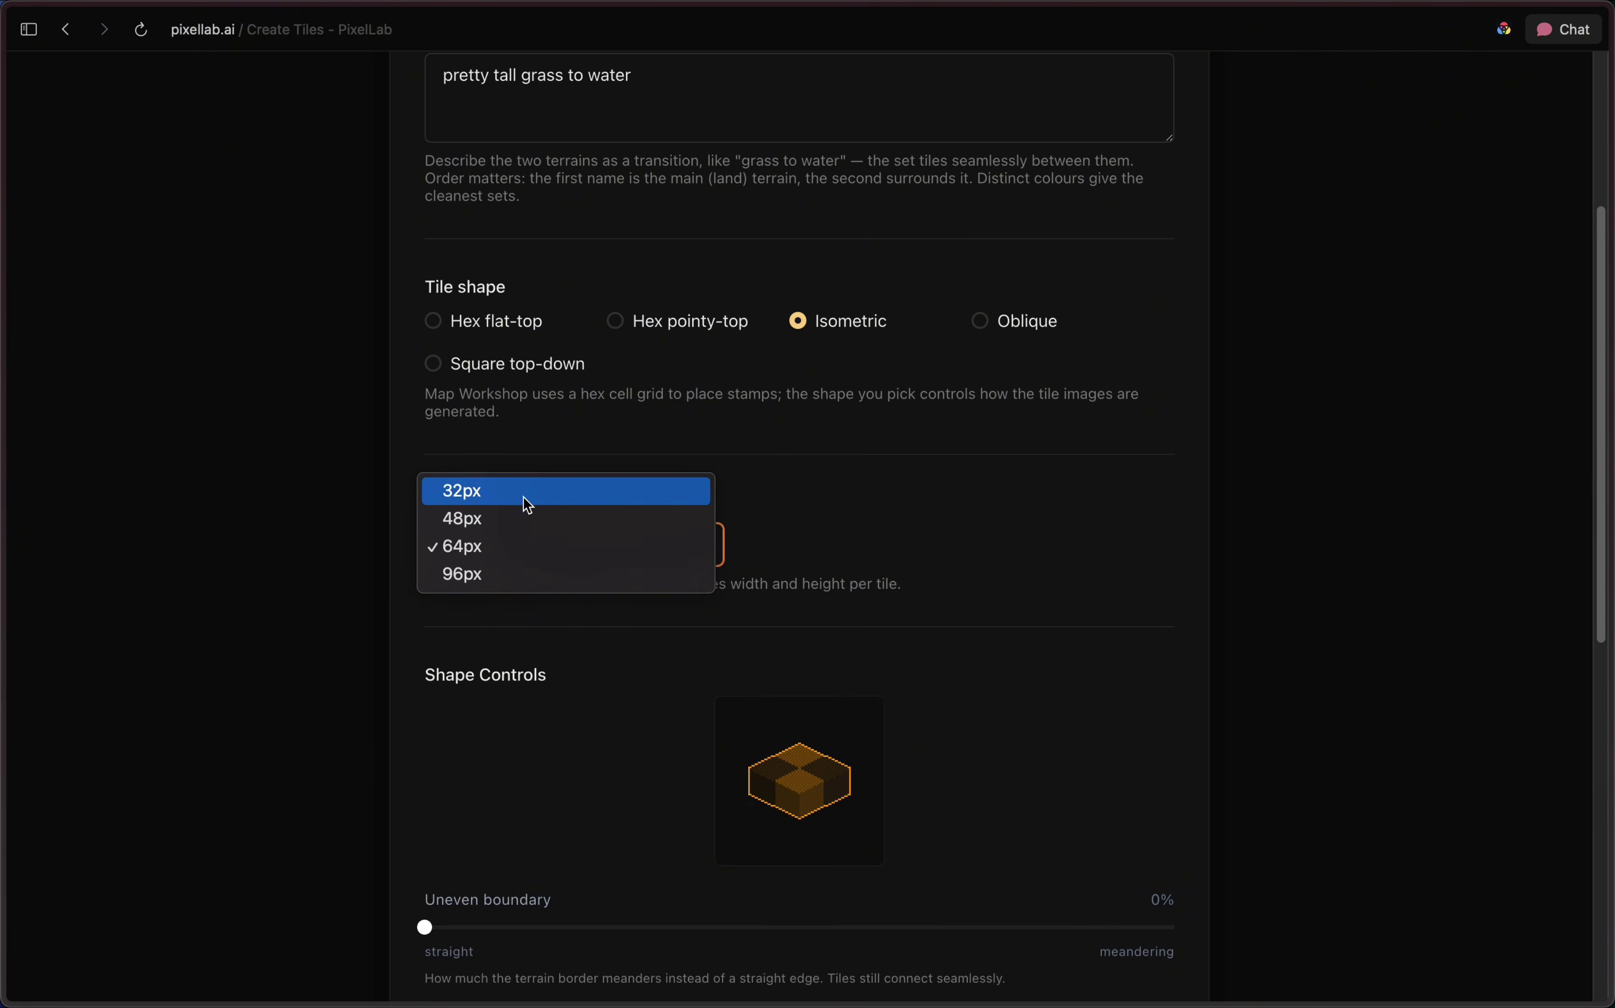
pyautogui.click(519, 548)
# Step: Set the uneven boundary to 6% and reshuffle the boundary shape to variant #17
pyautogui.scroll(-5, 818, 530)
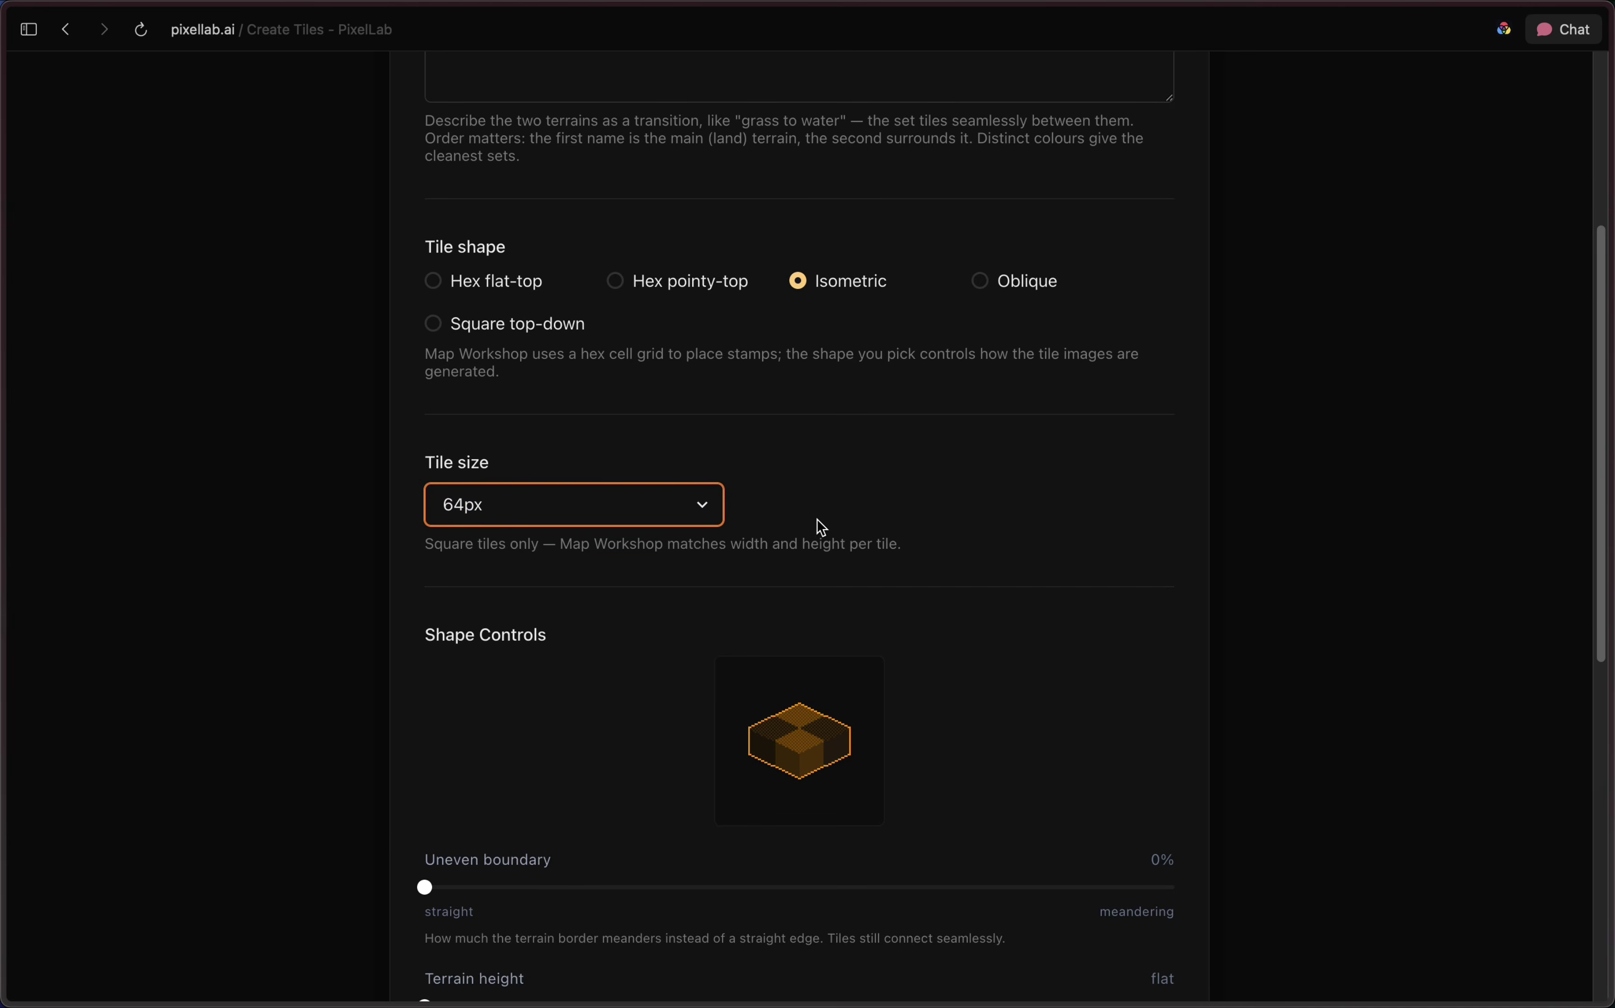
pyautogui.scroll(-1, 621, 502)
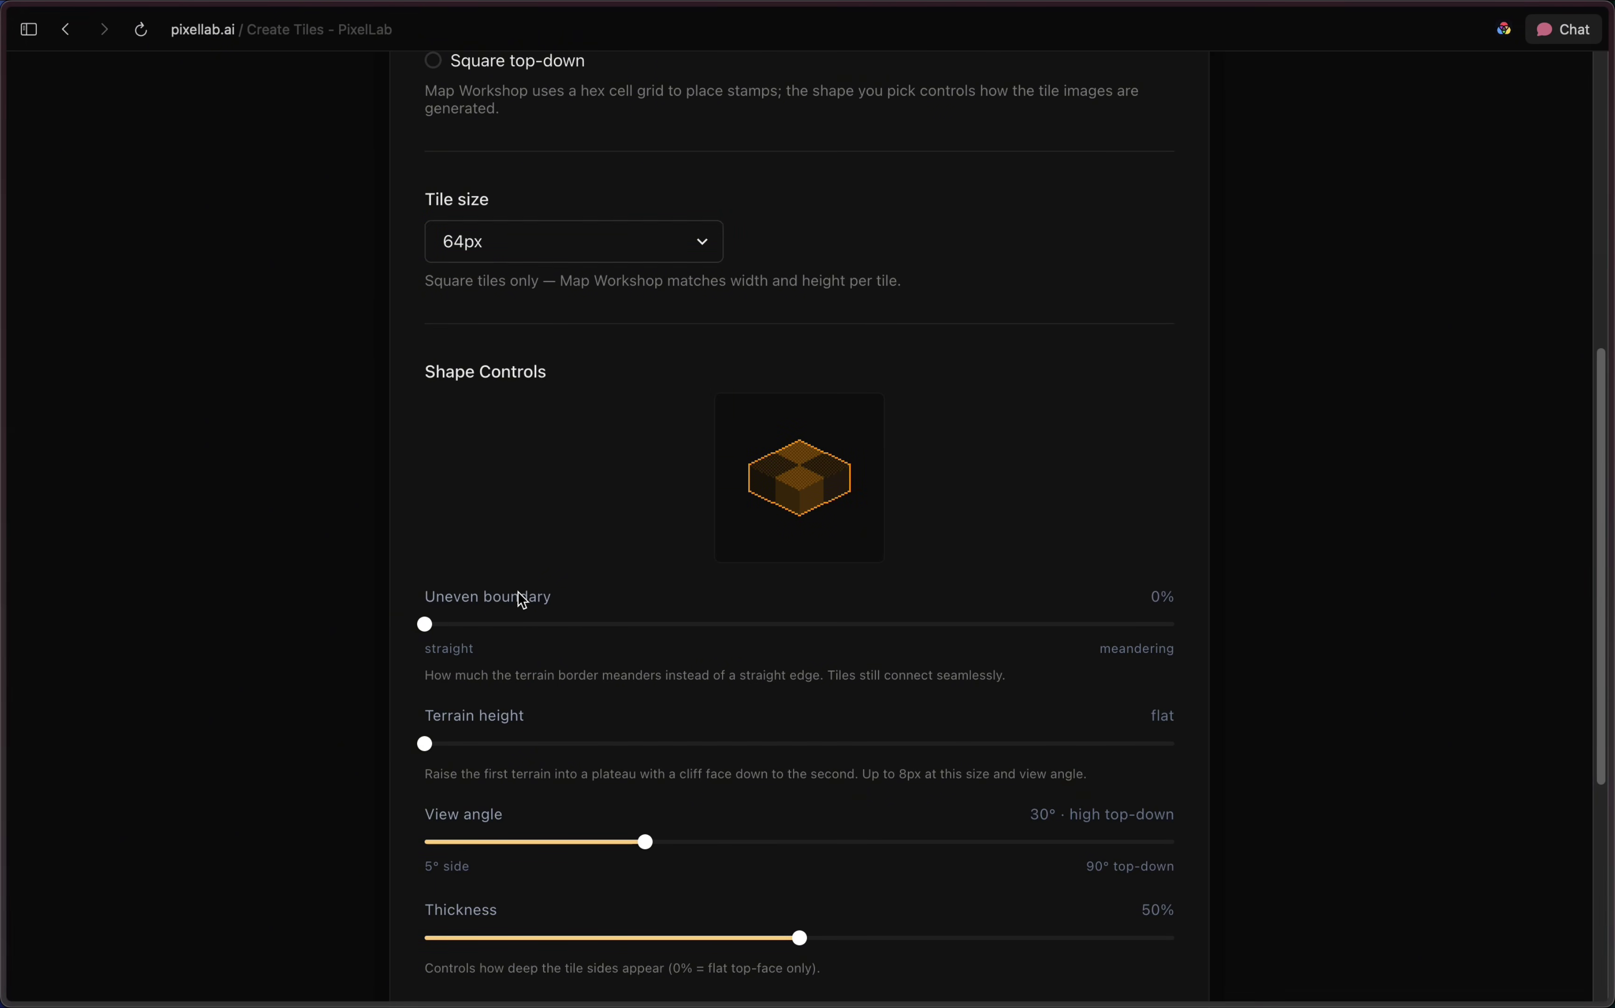
pyautogui.moveTo(427, 624); pyautogui.dragTo(618, 627)
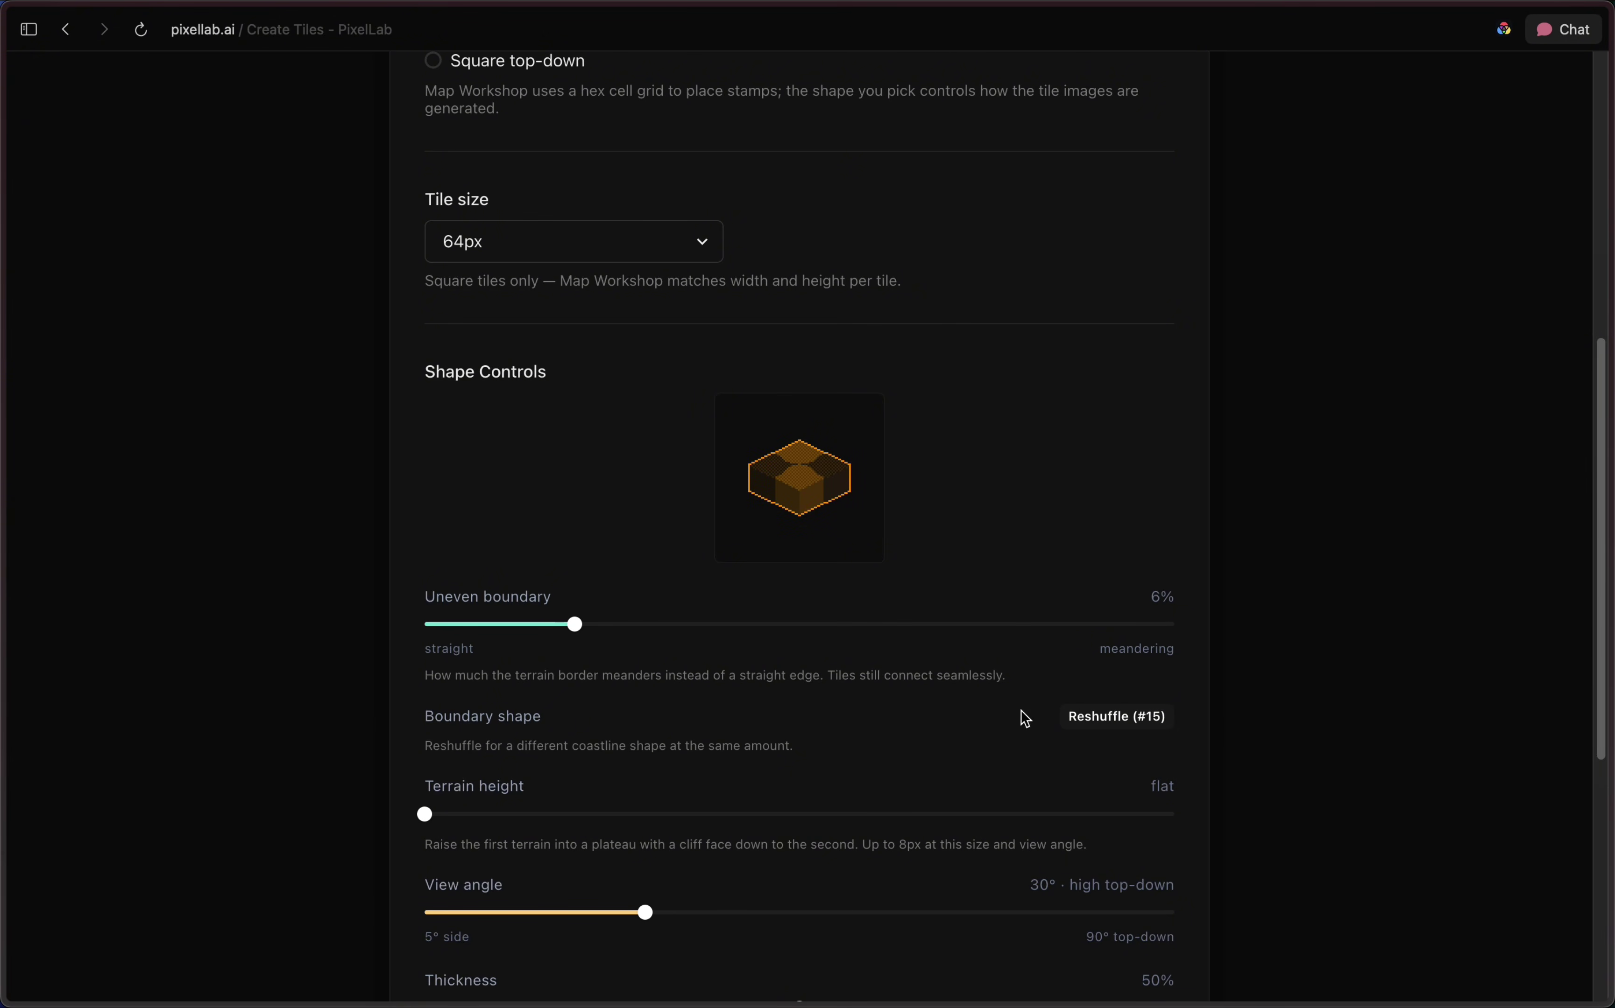
pyautogui.click(1111, 724)
# Step: Raise the terrain height to 8px and set the view angle to 28°
pyautogui.scroll(-4, 856, 630)
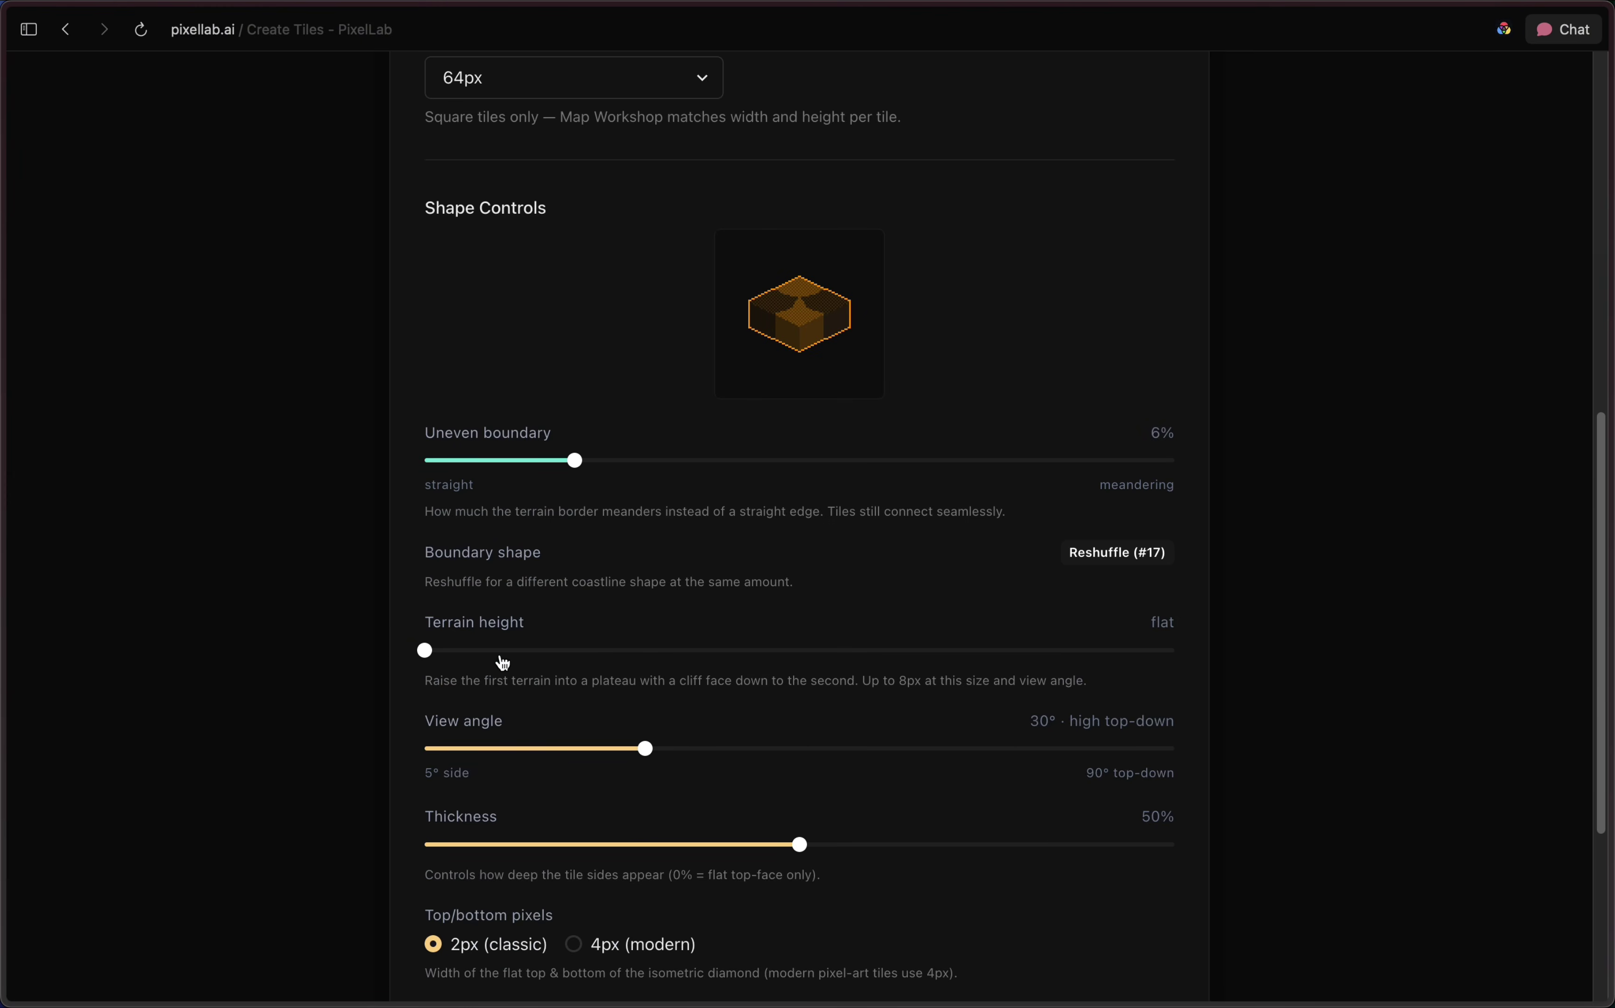
pyautogui.moveTo(427, 652); pyautogui.dragTo(1310, 645)
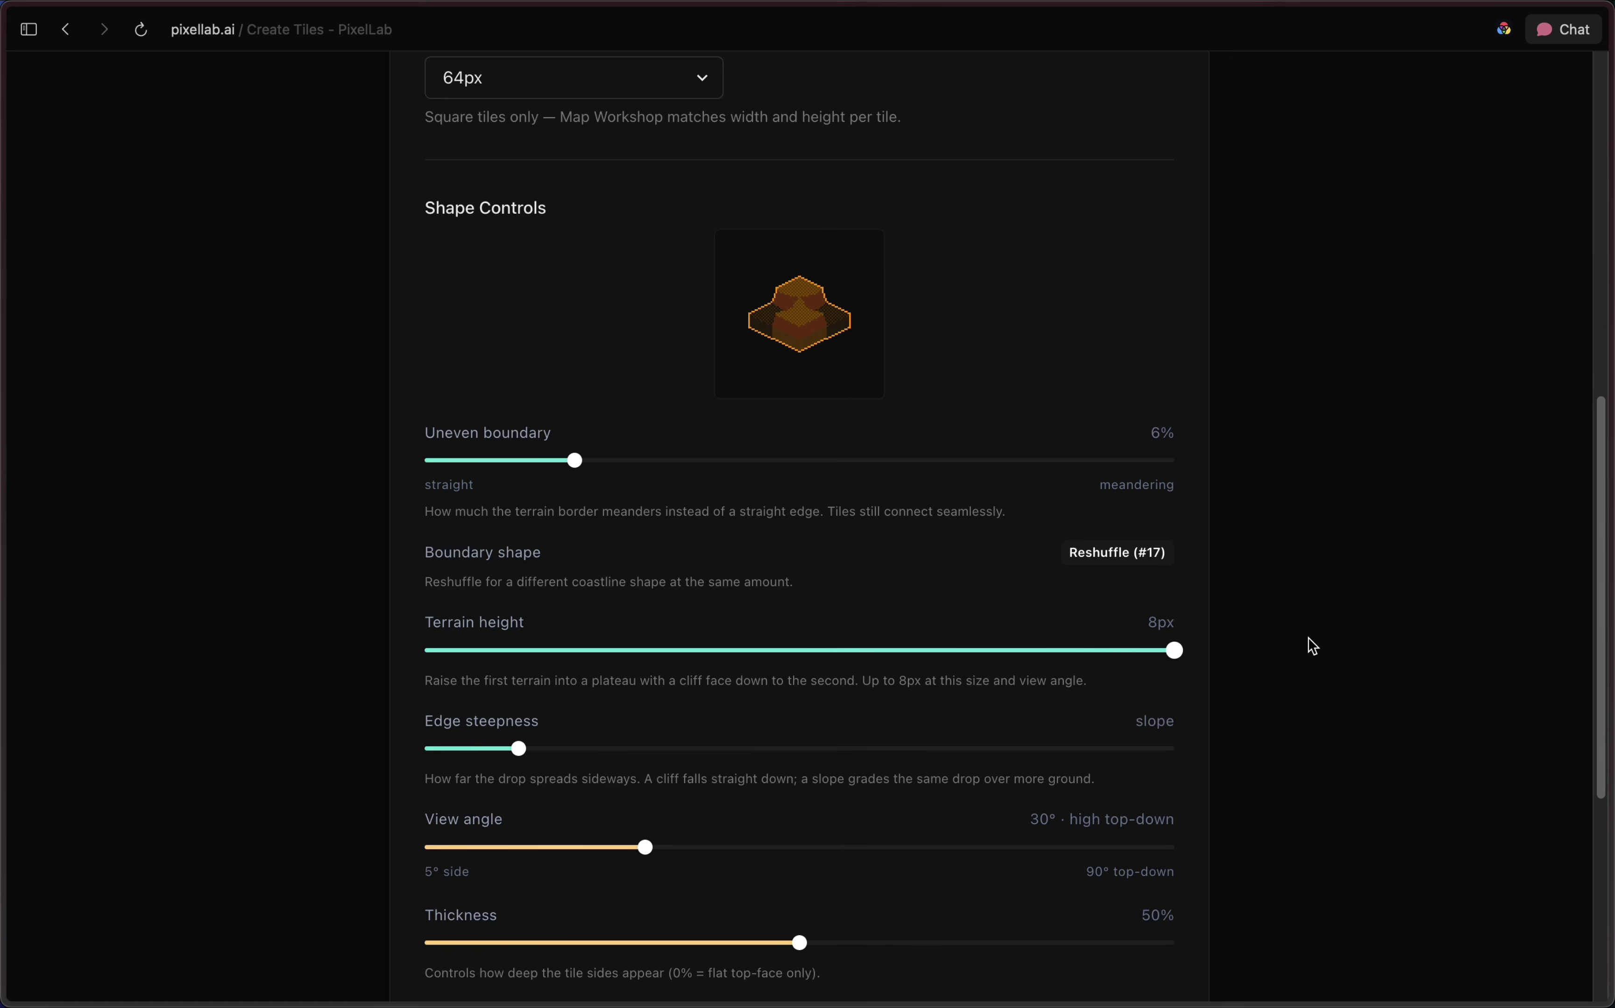
pyautogui.scroll(-2, 901, 558)
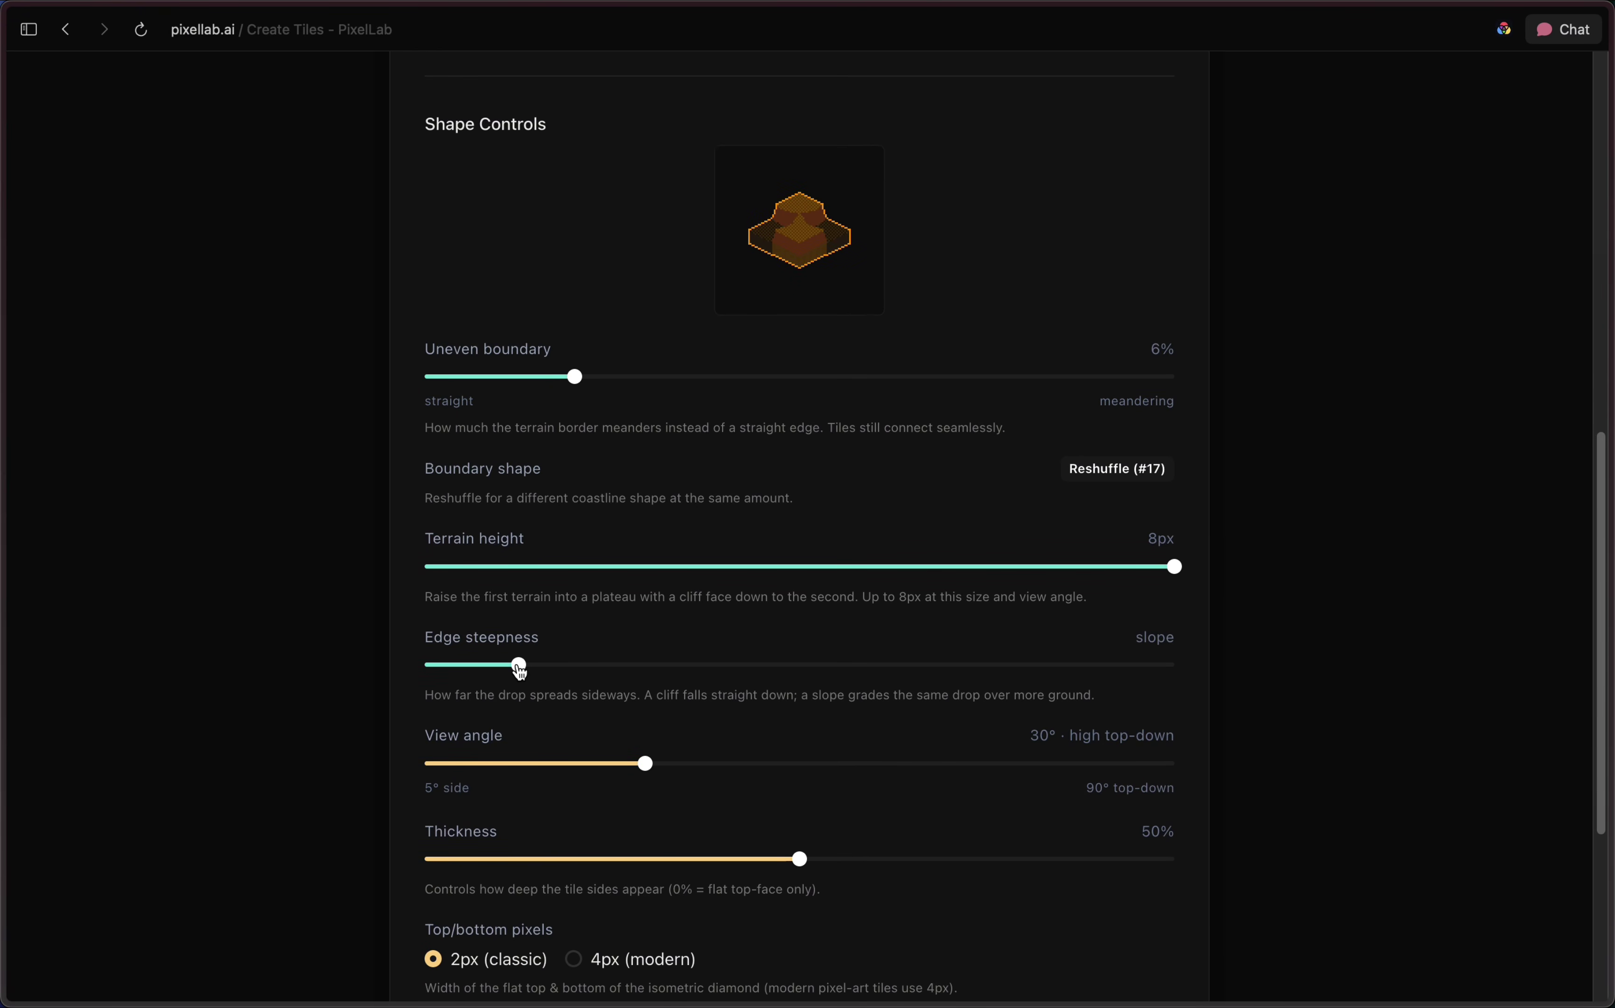
pyautogui.moveTo(519, 674)
pyautogui.mouseDown()
pyautogui.moveTo(826, 672)
pyautogui.moveTo(420, 674)
pyautogui.moveTo(496, 678)
pyautogui.mouseUp()
pyautogui.scroll(-3, 600, 590)
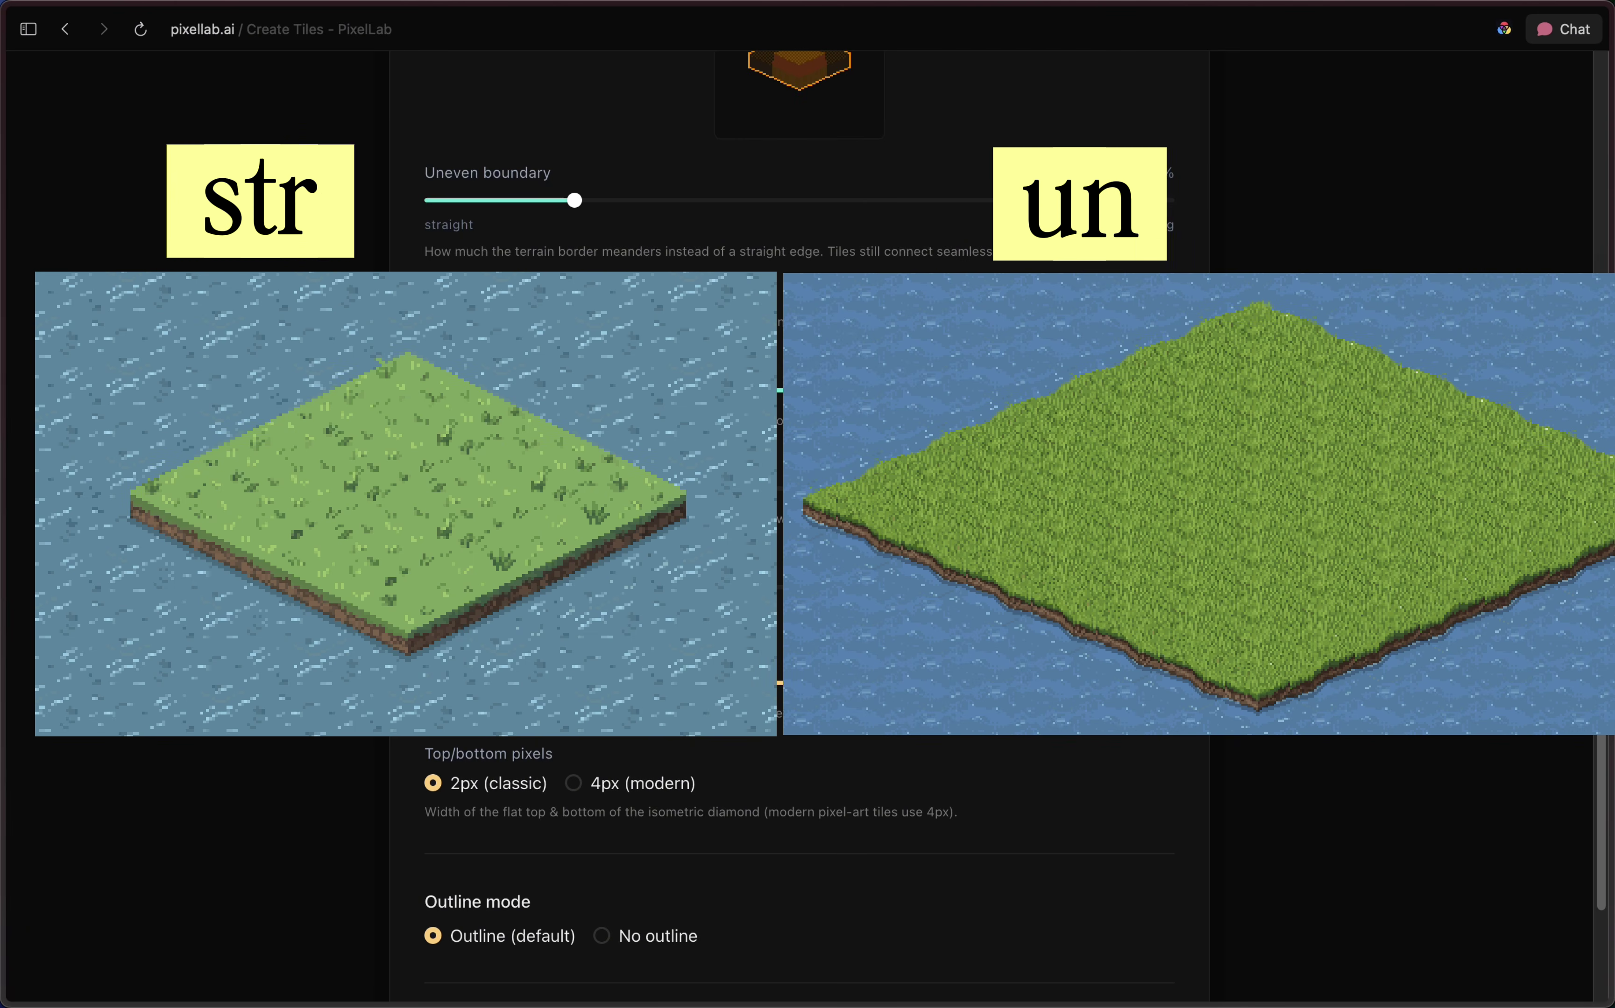
pyautogui.scroll(-1, 643, 591)
pyautogui.scroll(-4, 650, 741)
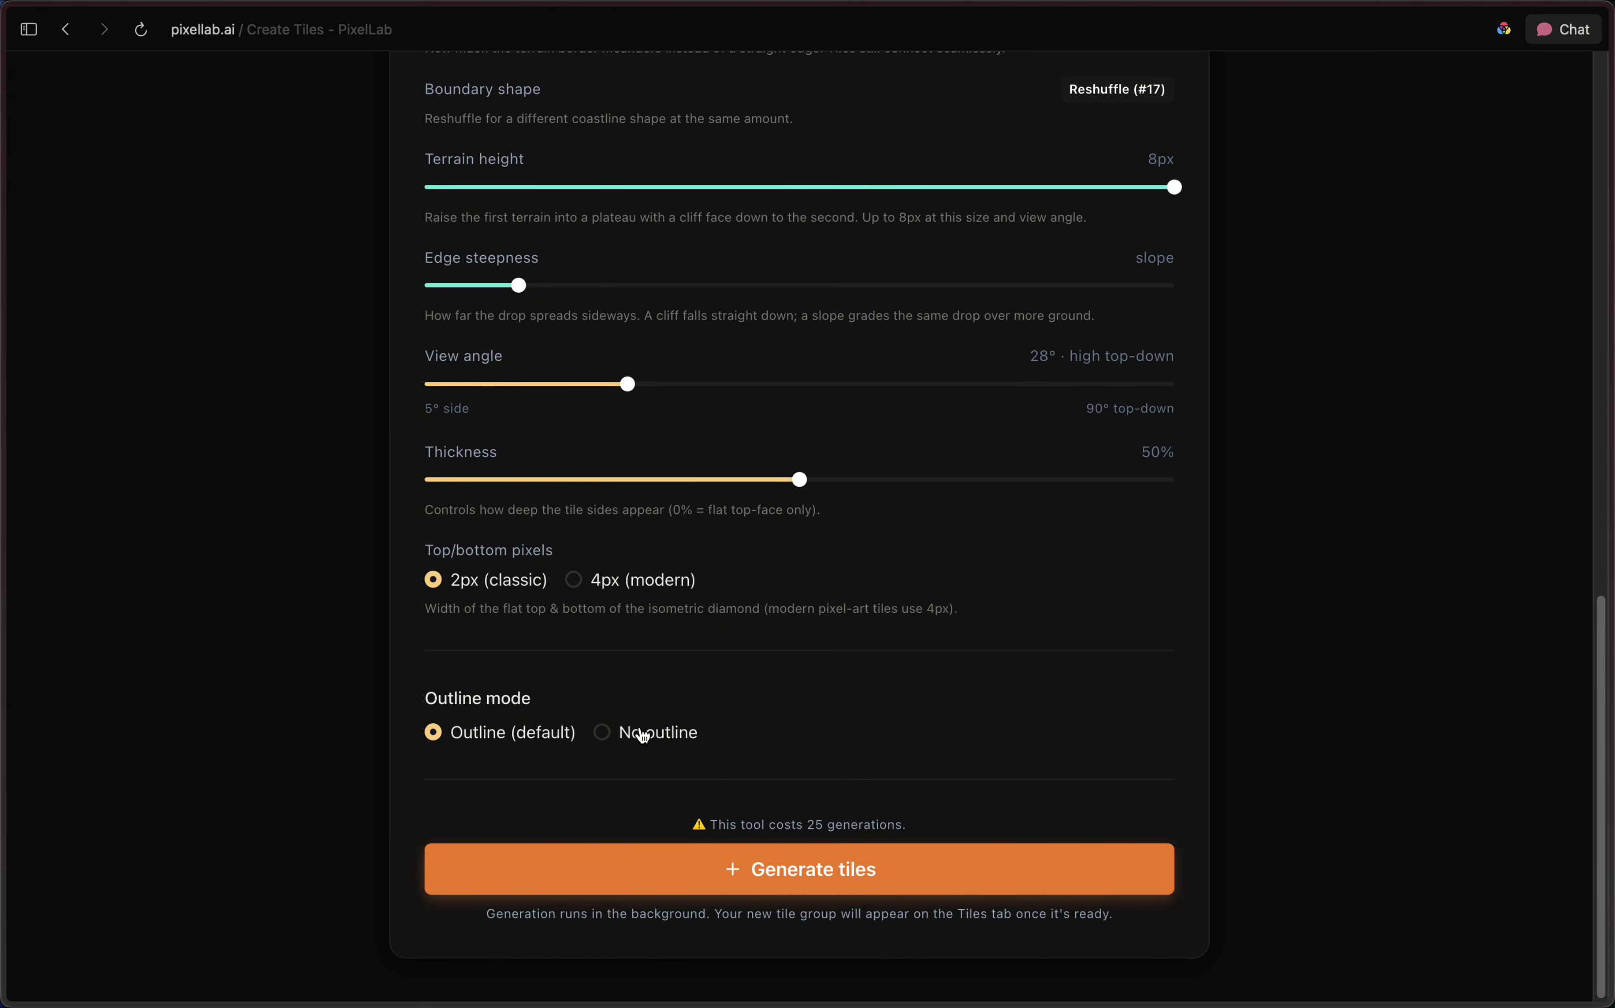
# Step: Set the outline mode to No outline and try out different edge steepness settings in the shape preview
pyautogui.click(668, 585)
pyautogui.scroll(10, 748, 584)
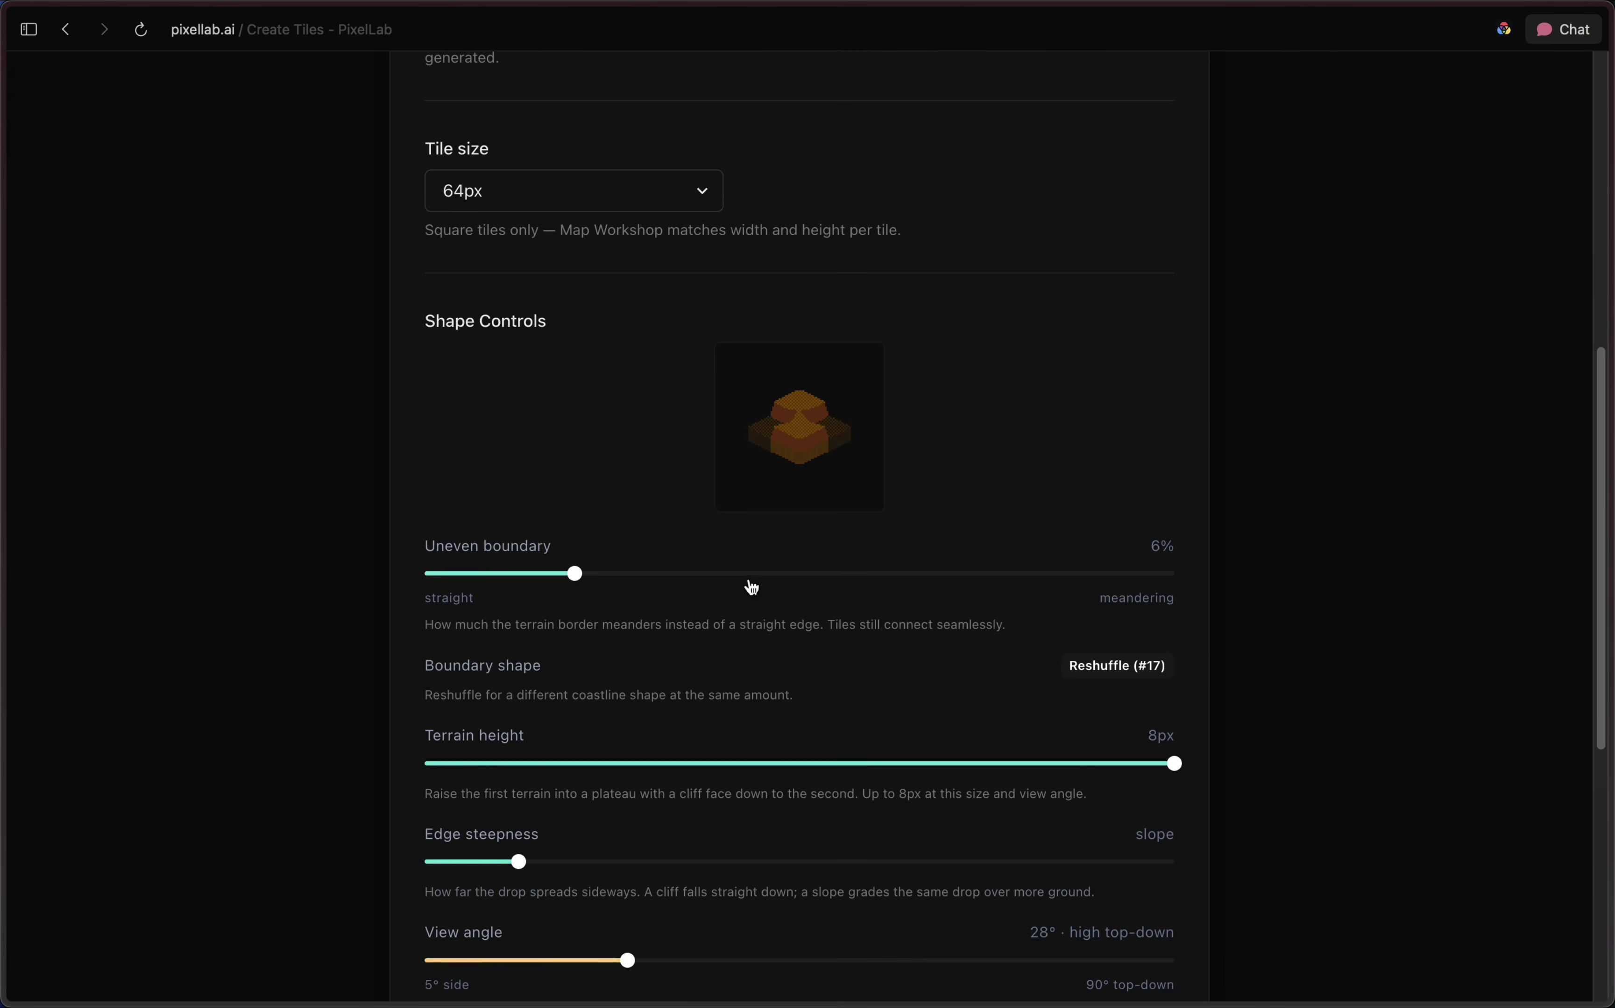
pyautogui.scroll(-8, 746, 587)
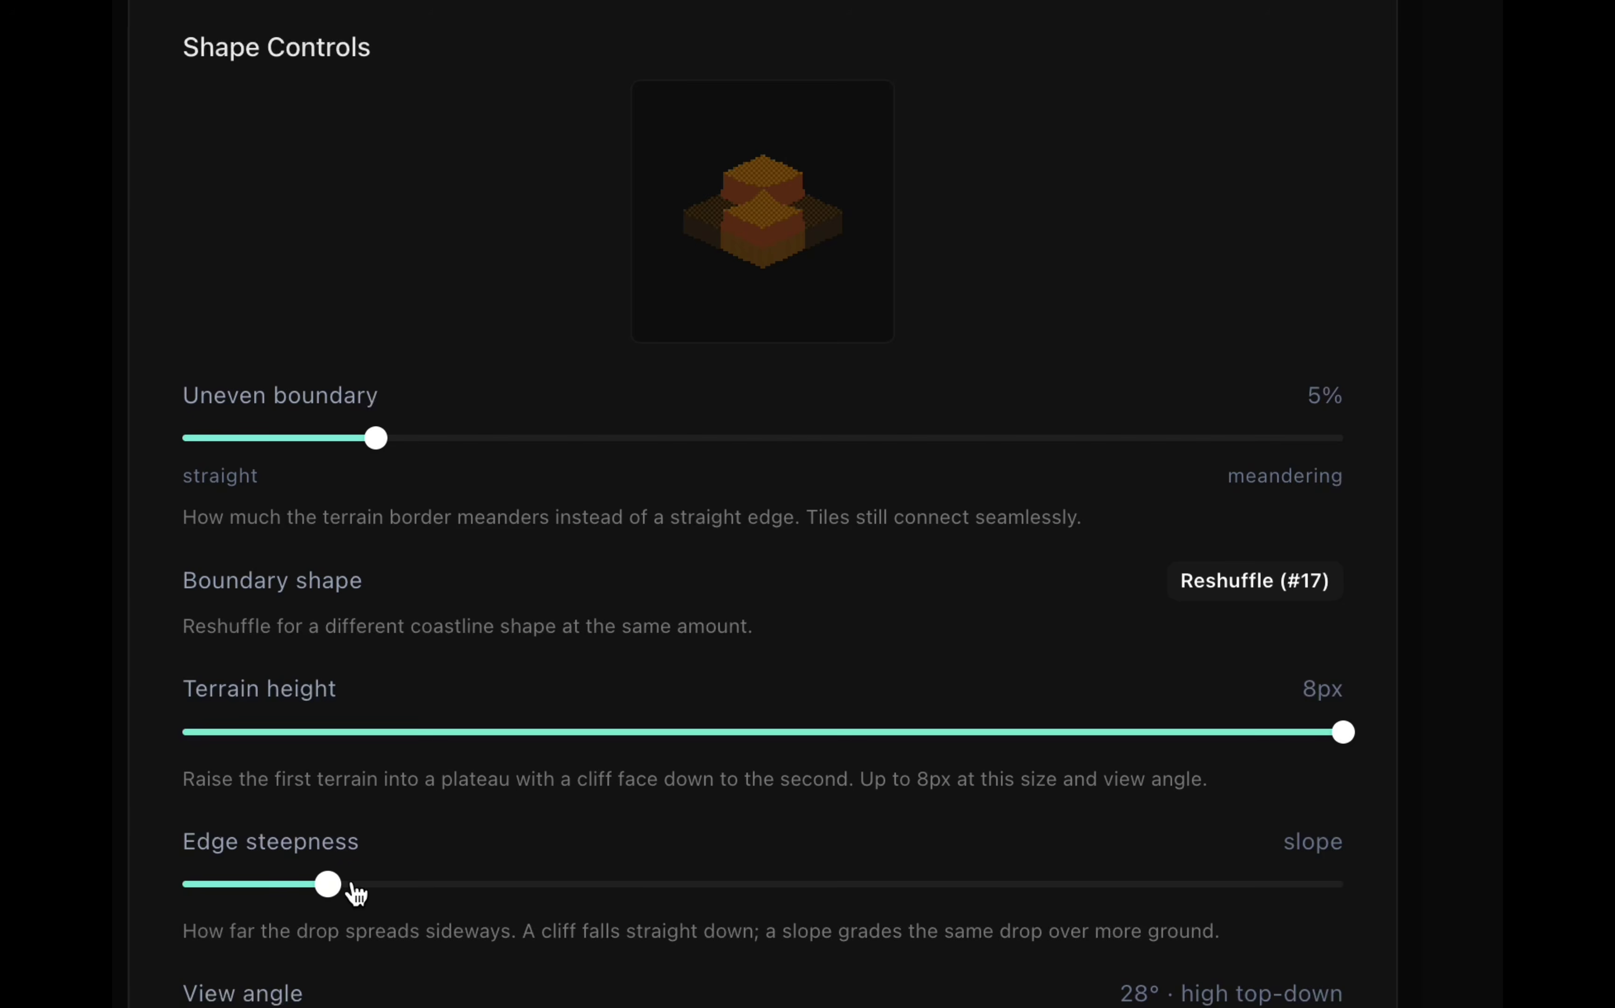
pyautogui.moveTo(353, 890); pyautogui.dragTo(182, 887)
pyautogui.moveTo(292, 868); pyautogui.dragTo(698, 893)
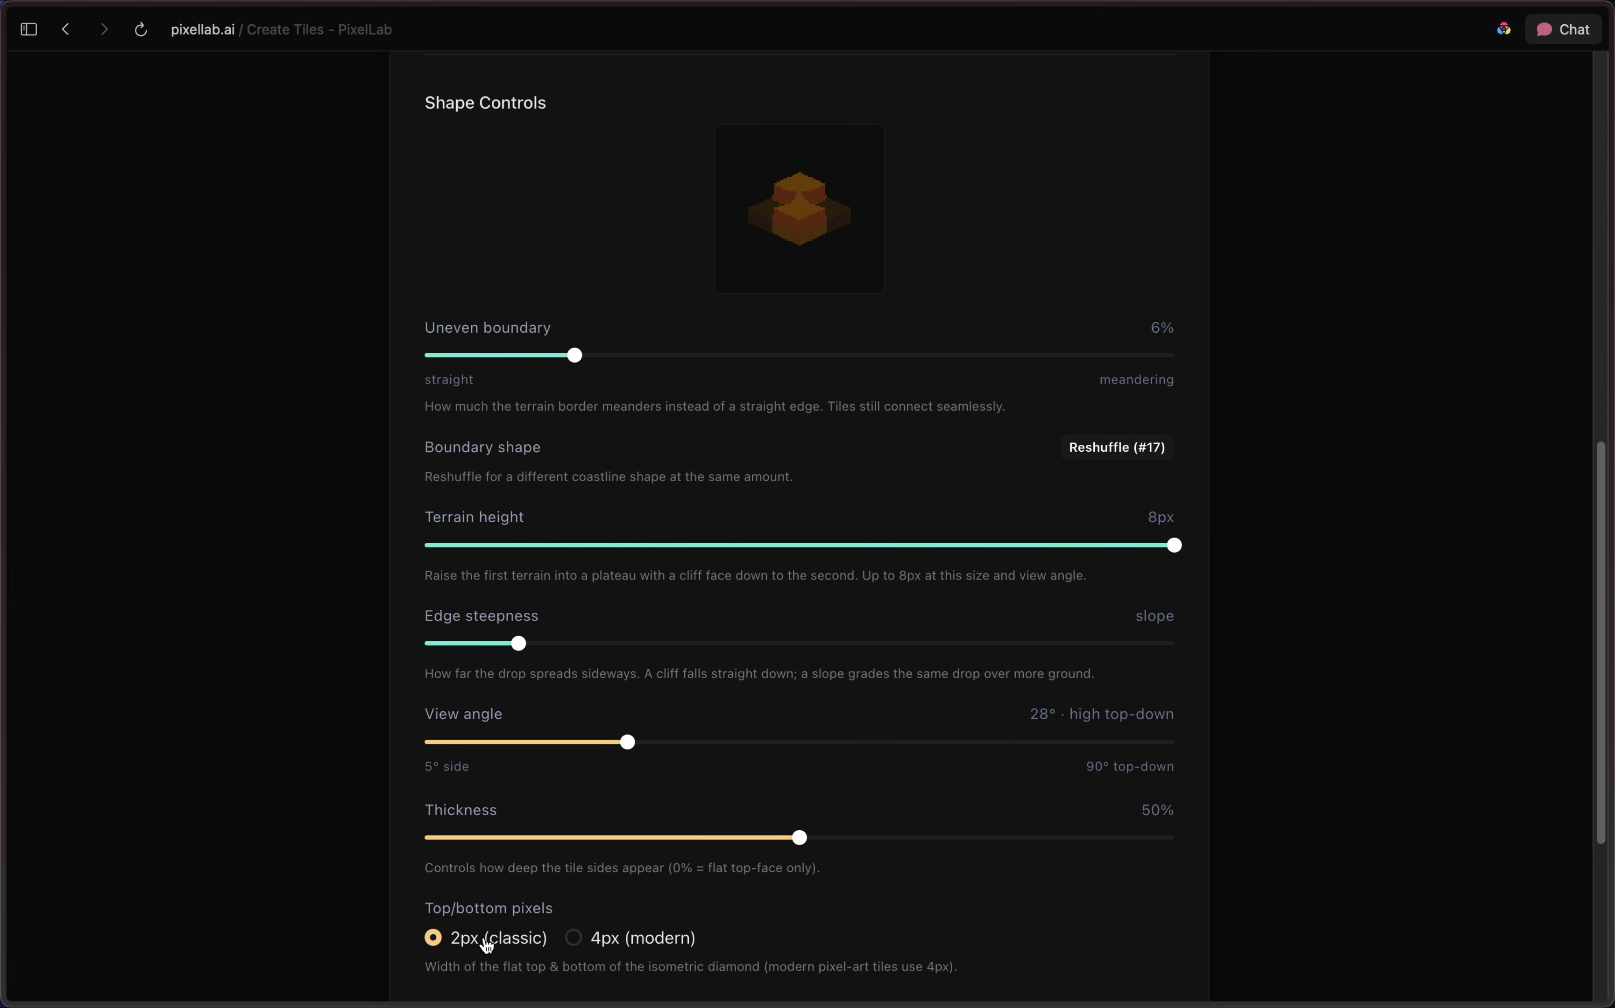
# Step: Generate the tiles and go from the finished tileset's page back to the list of maps
pyautogui.scroll(-5, 669, 495)
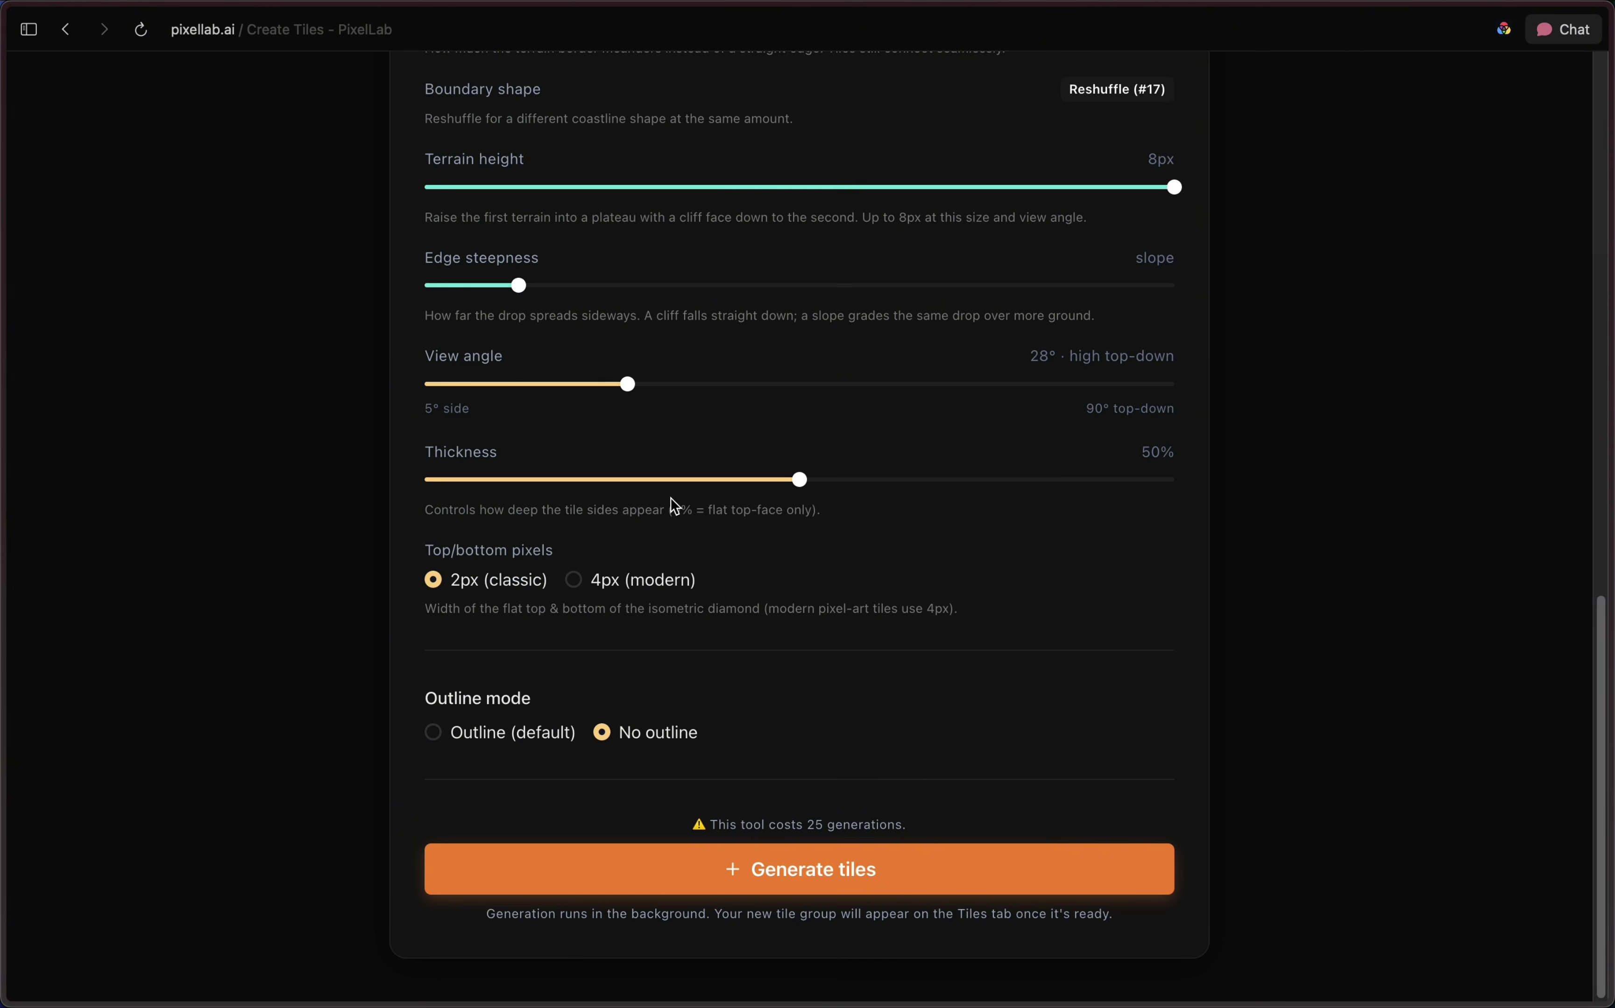
pyautogui.click(1018, 860)
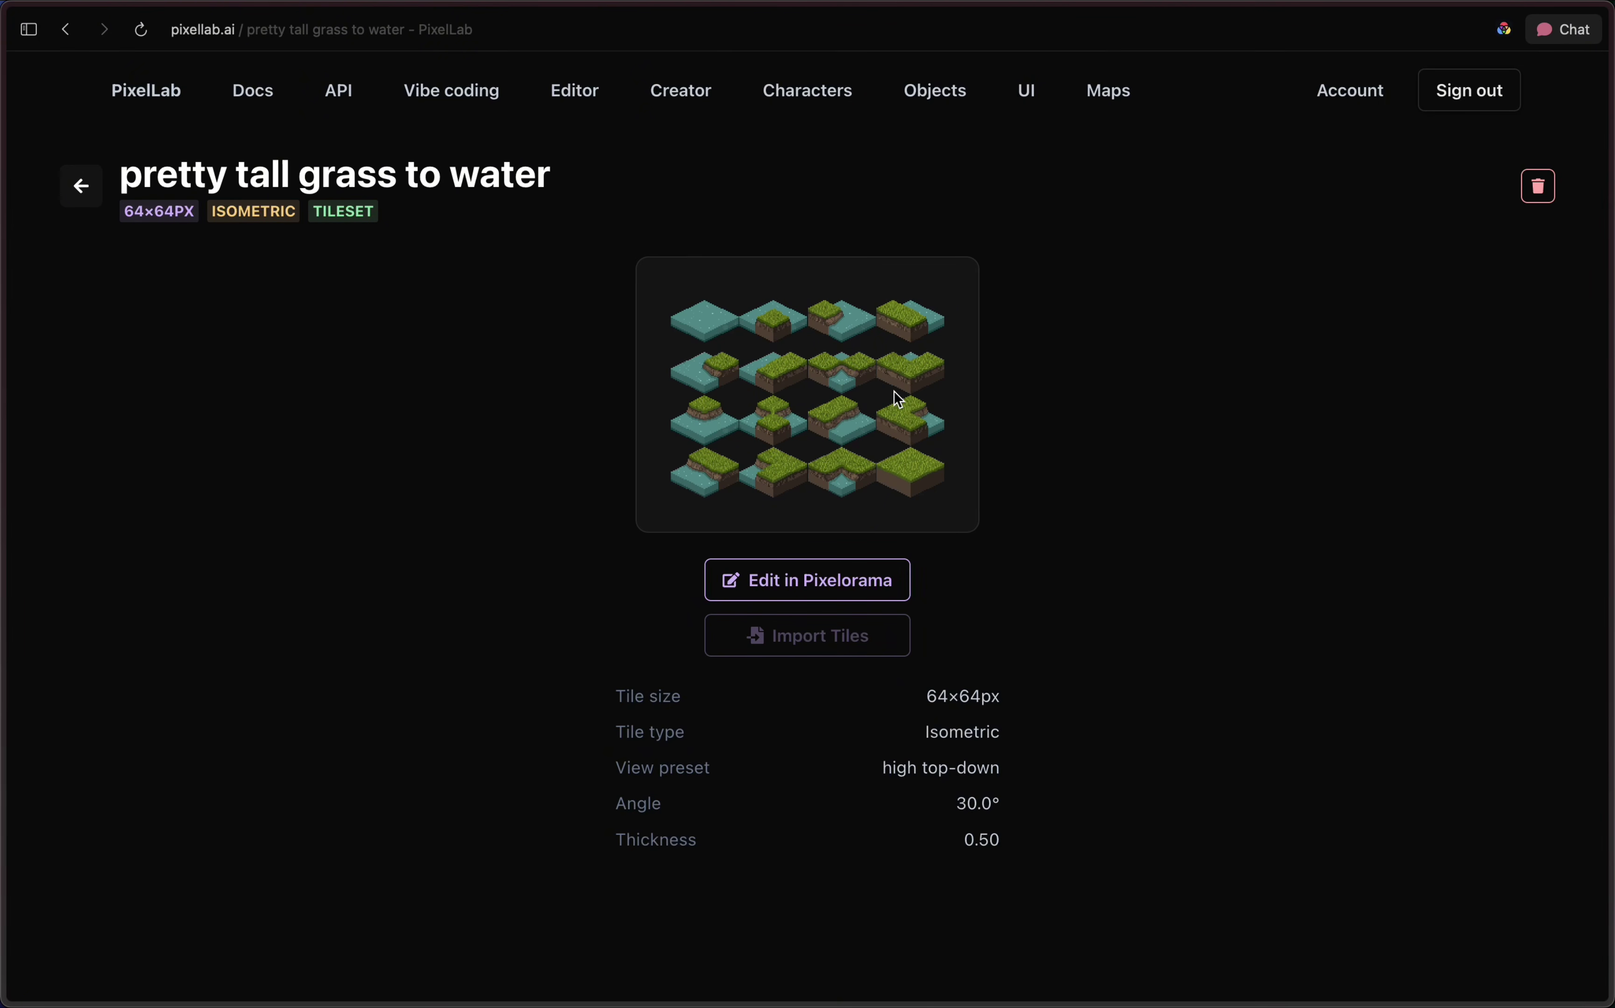
pyautogui.click(93, 190)
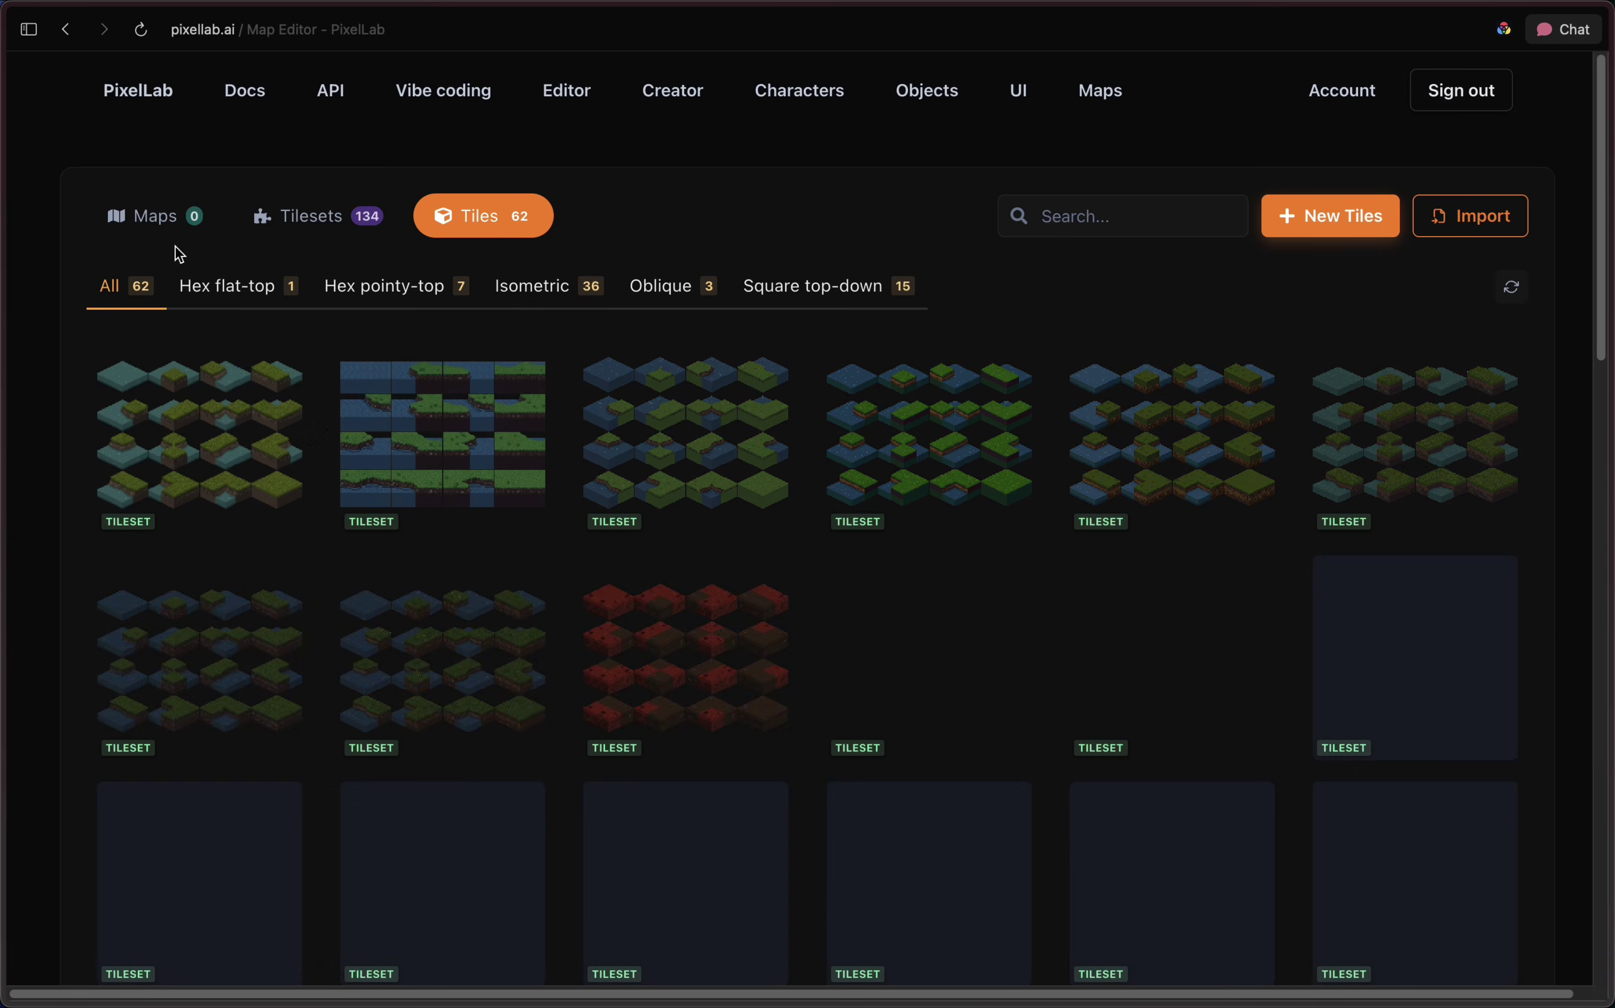
pyautogui.click(184, 224)
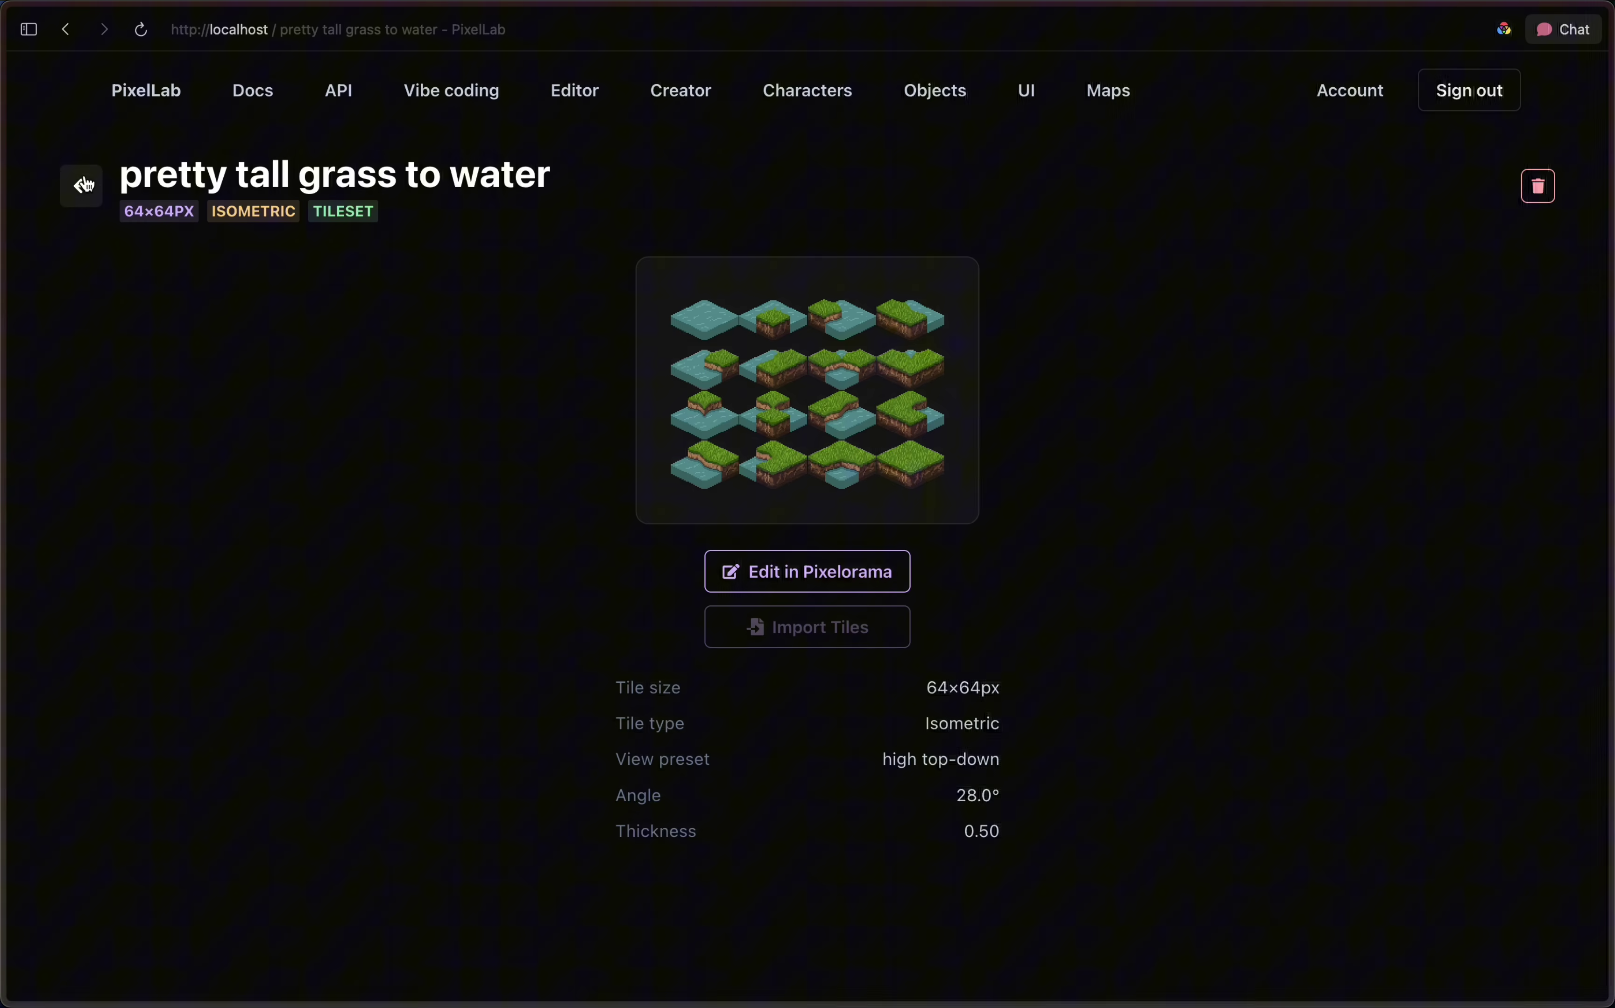
pyautogui.click(83, 185)
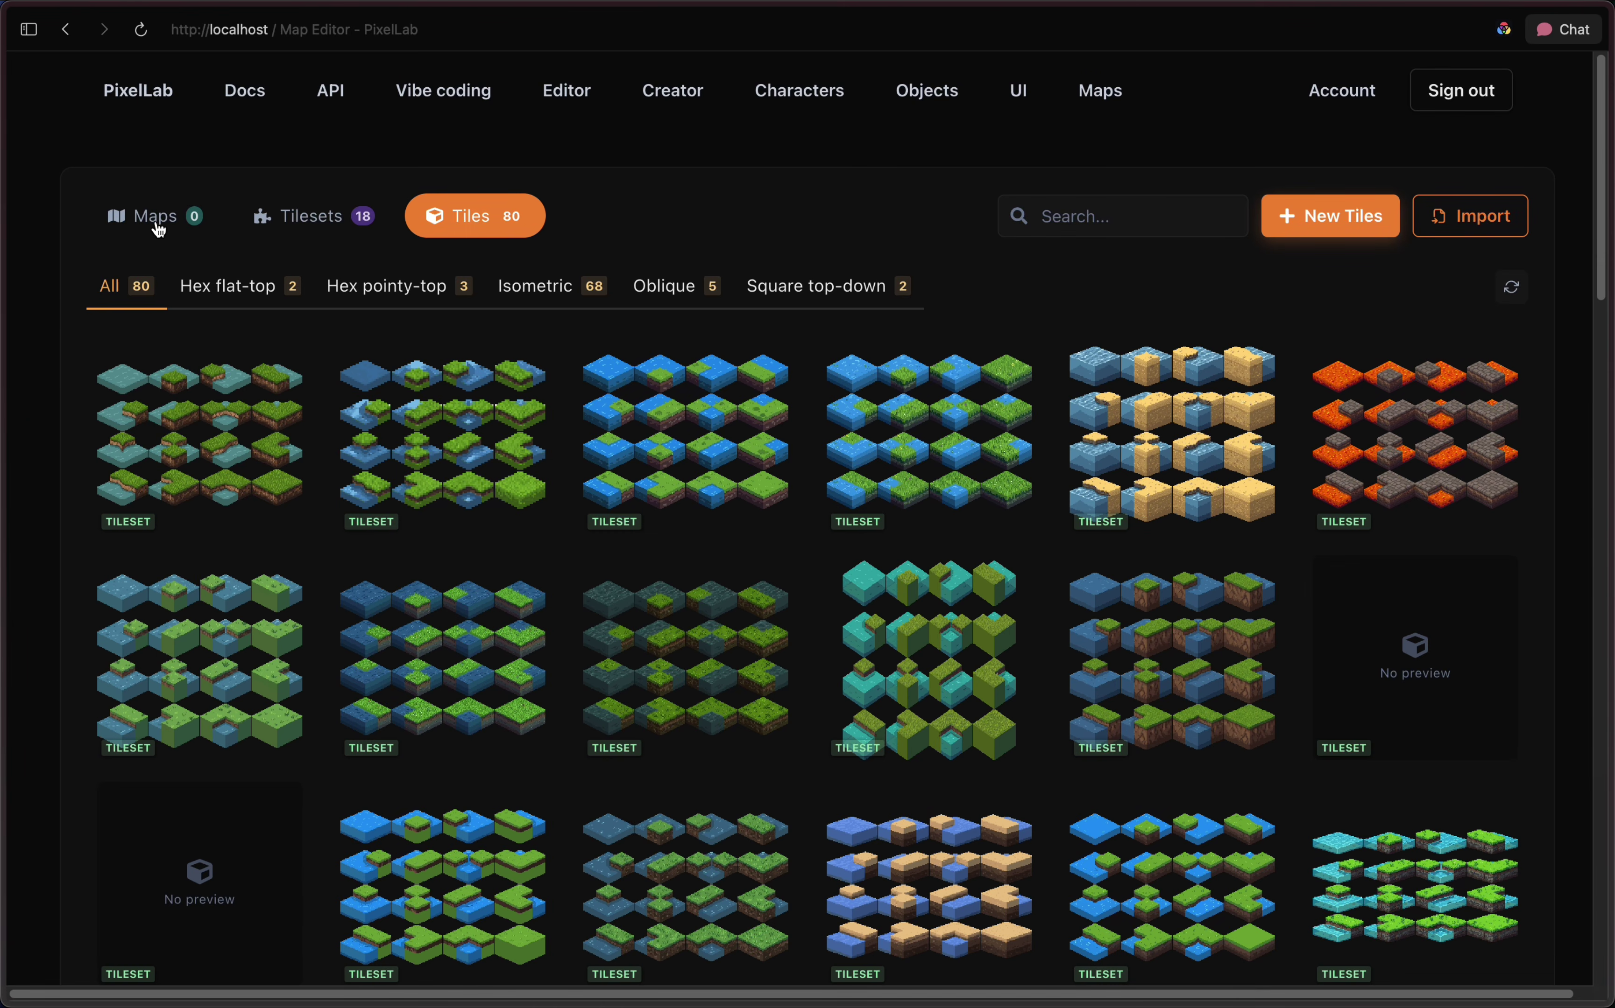
pyautogui.click(159, 230)
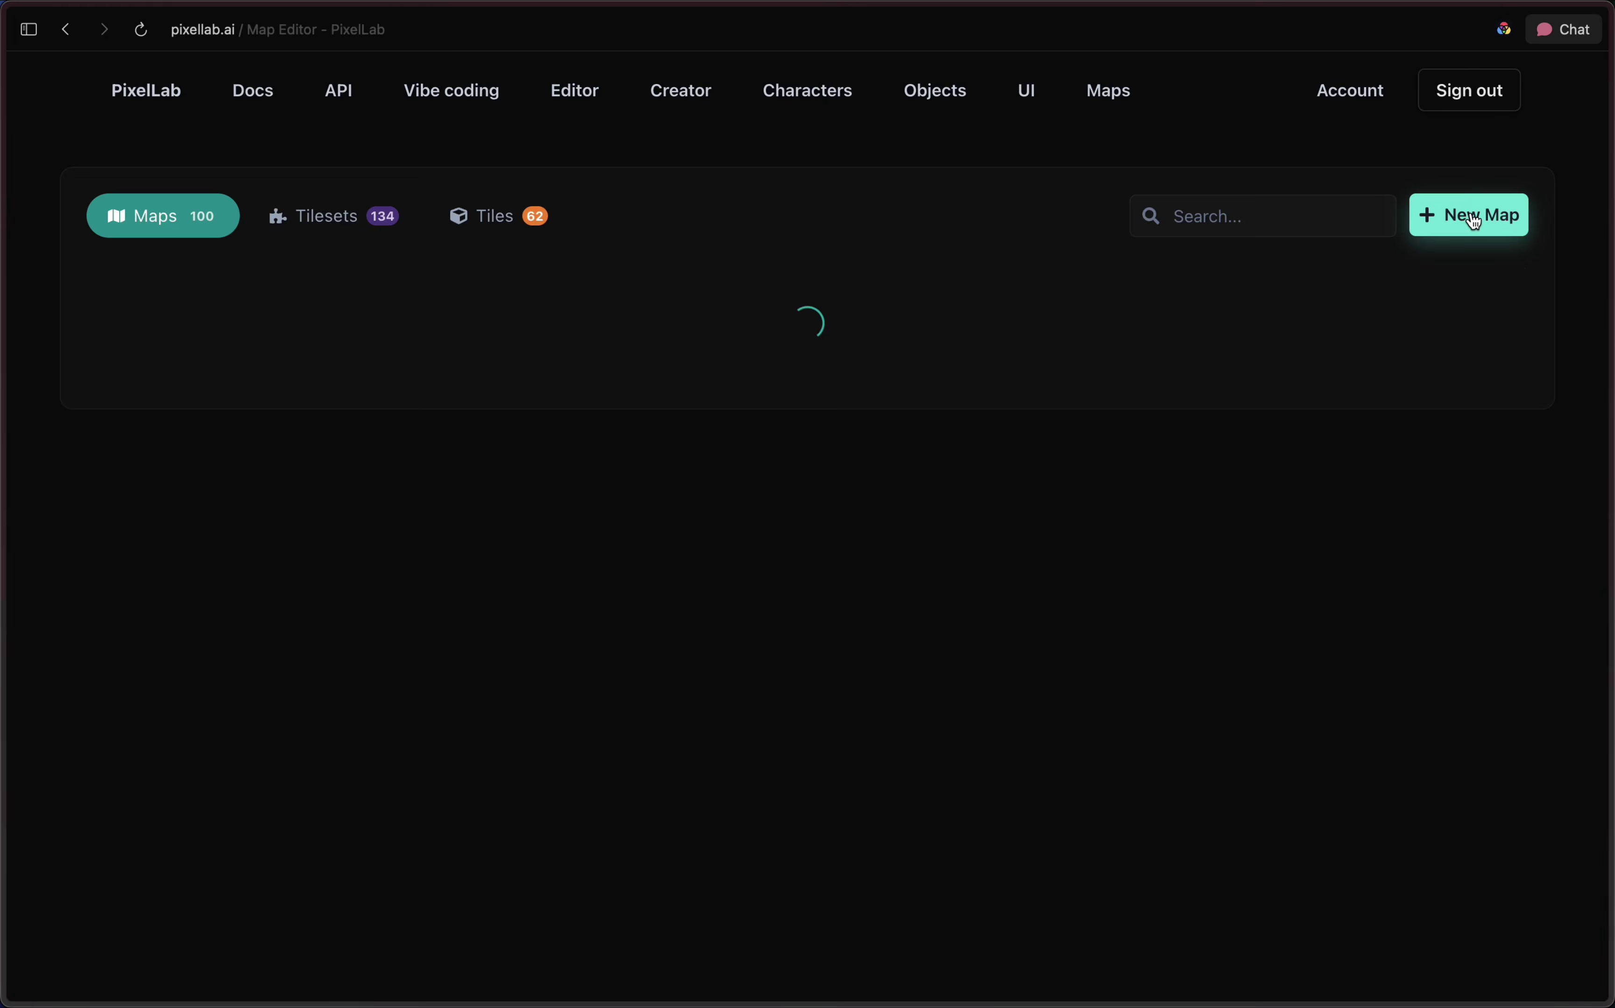
# Step: Create a new map from the first isometric "pretty tall grass to water" tile group
pyautogui.click(1463, 225)
pyautogui.click(274, 160)
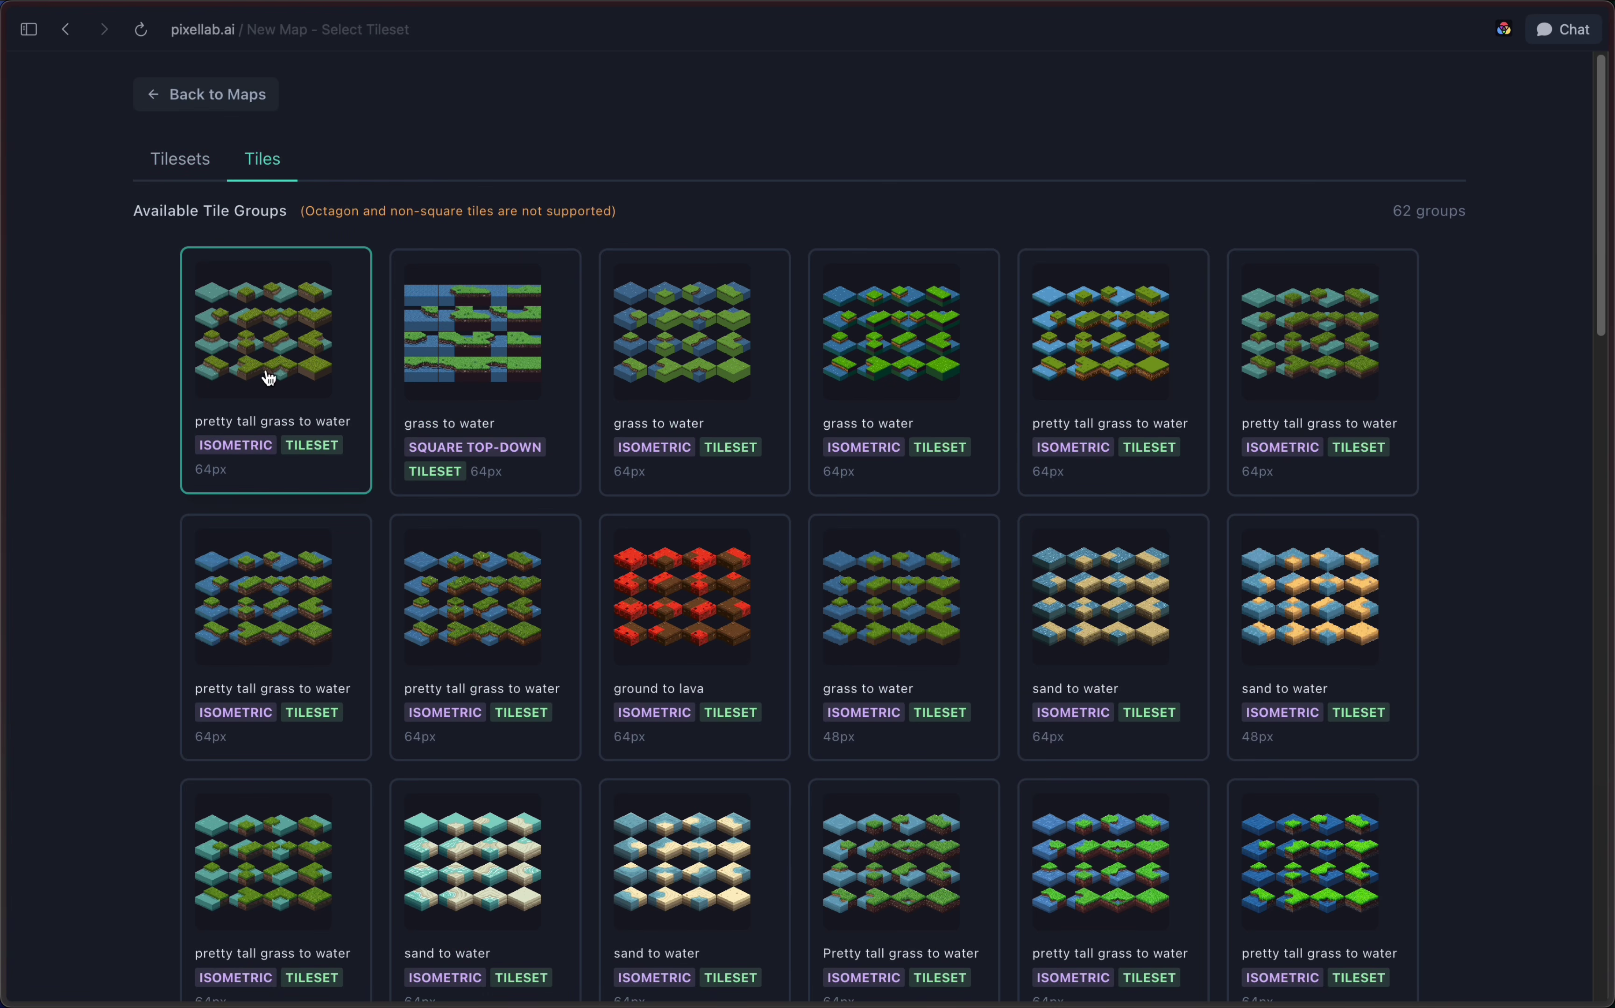
pyautogui.click(269, 349)
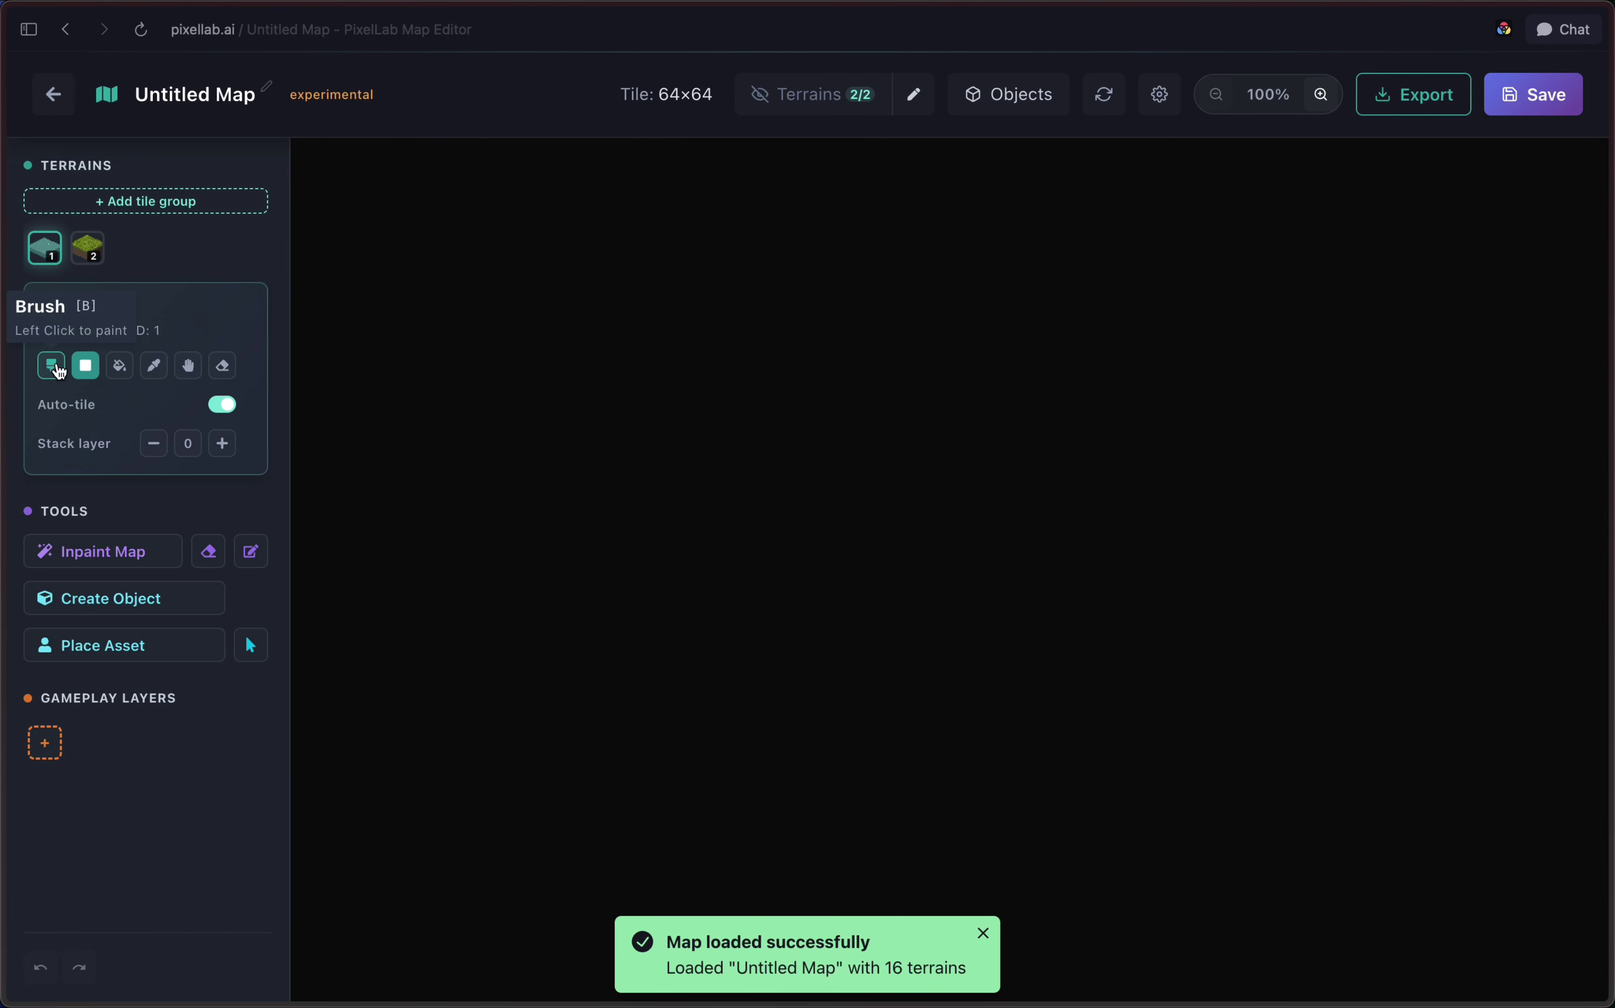
# Step: Paint a large water area across the middle of the map with the Brush at size 7
pyautogui.click(52, 365)
pyautogui.scroll(6, 623, 361)
pyautogui.moveTo(871, 436)
pyautogui.mouseDown()
pyautogui.moveTo(764, 451)
pyautogui.moveTo(692, 576)
pyautogui.moveTo(838, 647)
pyautogui.moveTo(1068, 515)
pyautogui.moveTo(925, 377)
pyautogui.moveTo(674, 425)
pyautogui.moveTo(693, 608)
pyautogui.moveTo(913, 628)
pyautogui.moveTo(970, 514)
pyautogui.moveTo(838, 507)
pyautogui.mouseUp()
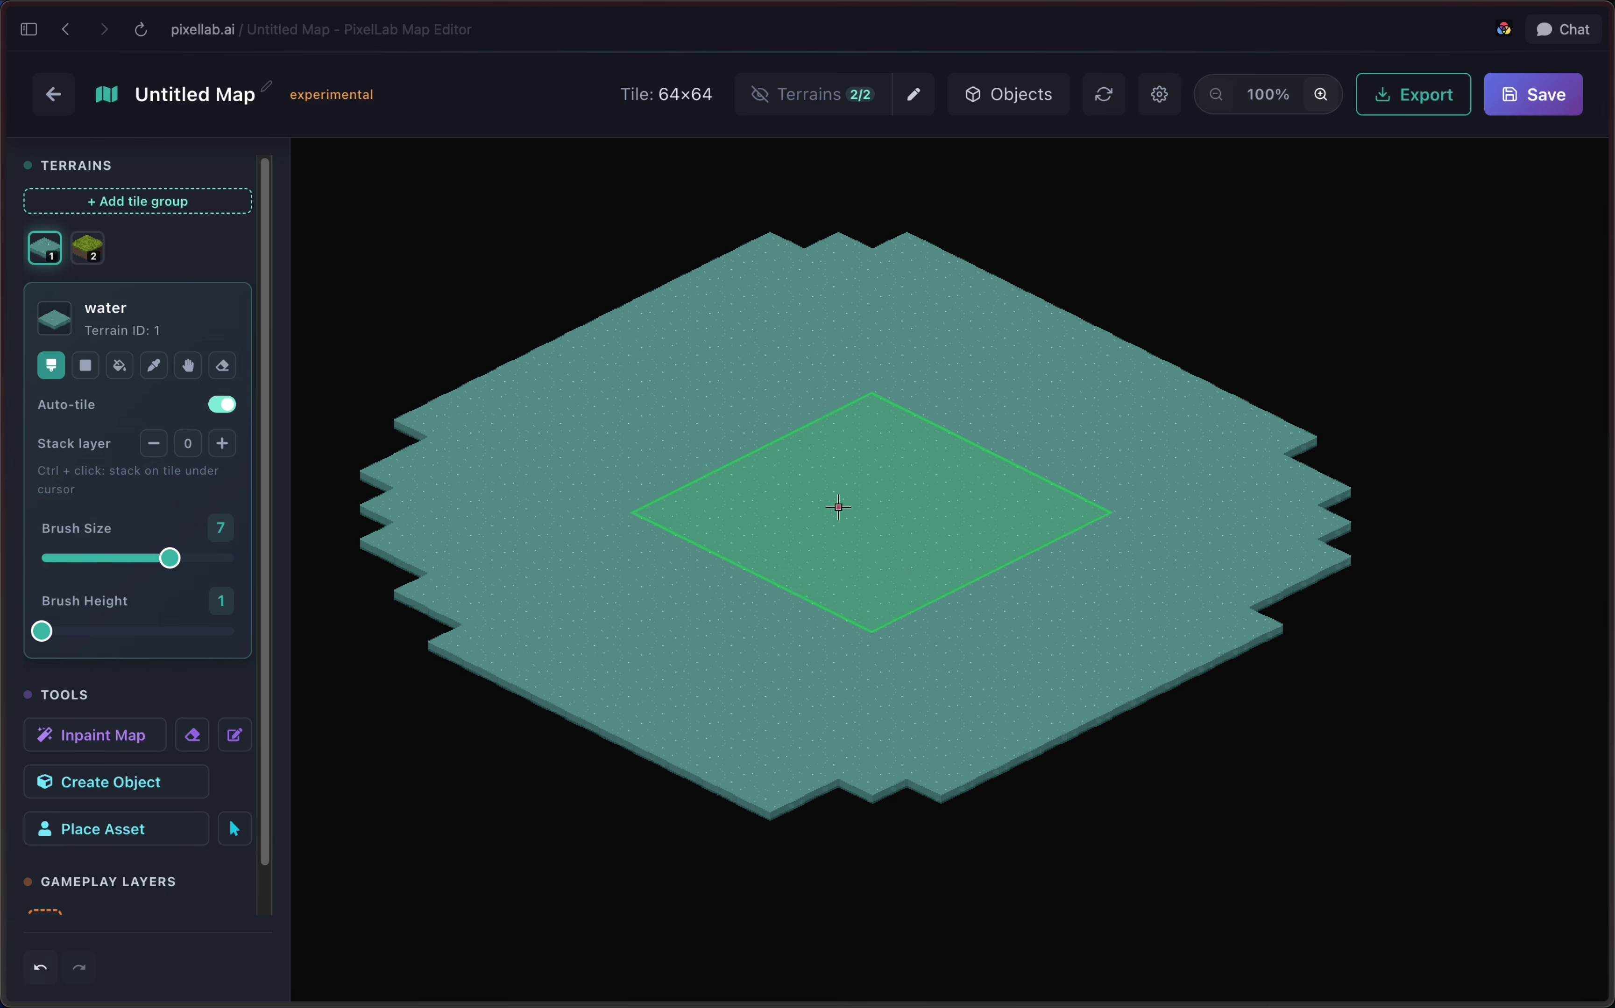
# Step: Paint a pretty tall grass island in the middle of the water with brush size 6
pyautogui.click(87, 248)
pyautogui.scroll(-1, 784, 429)
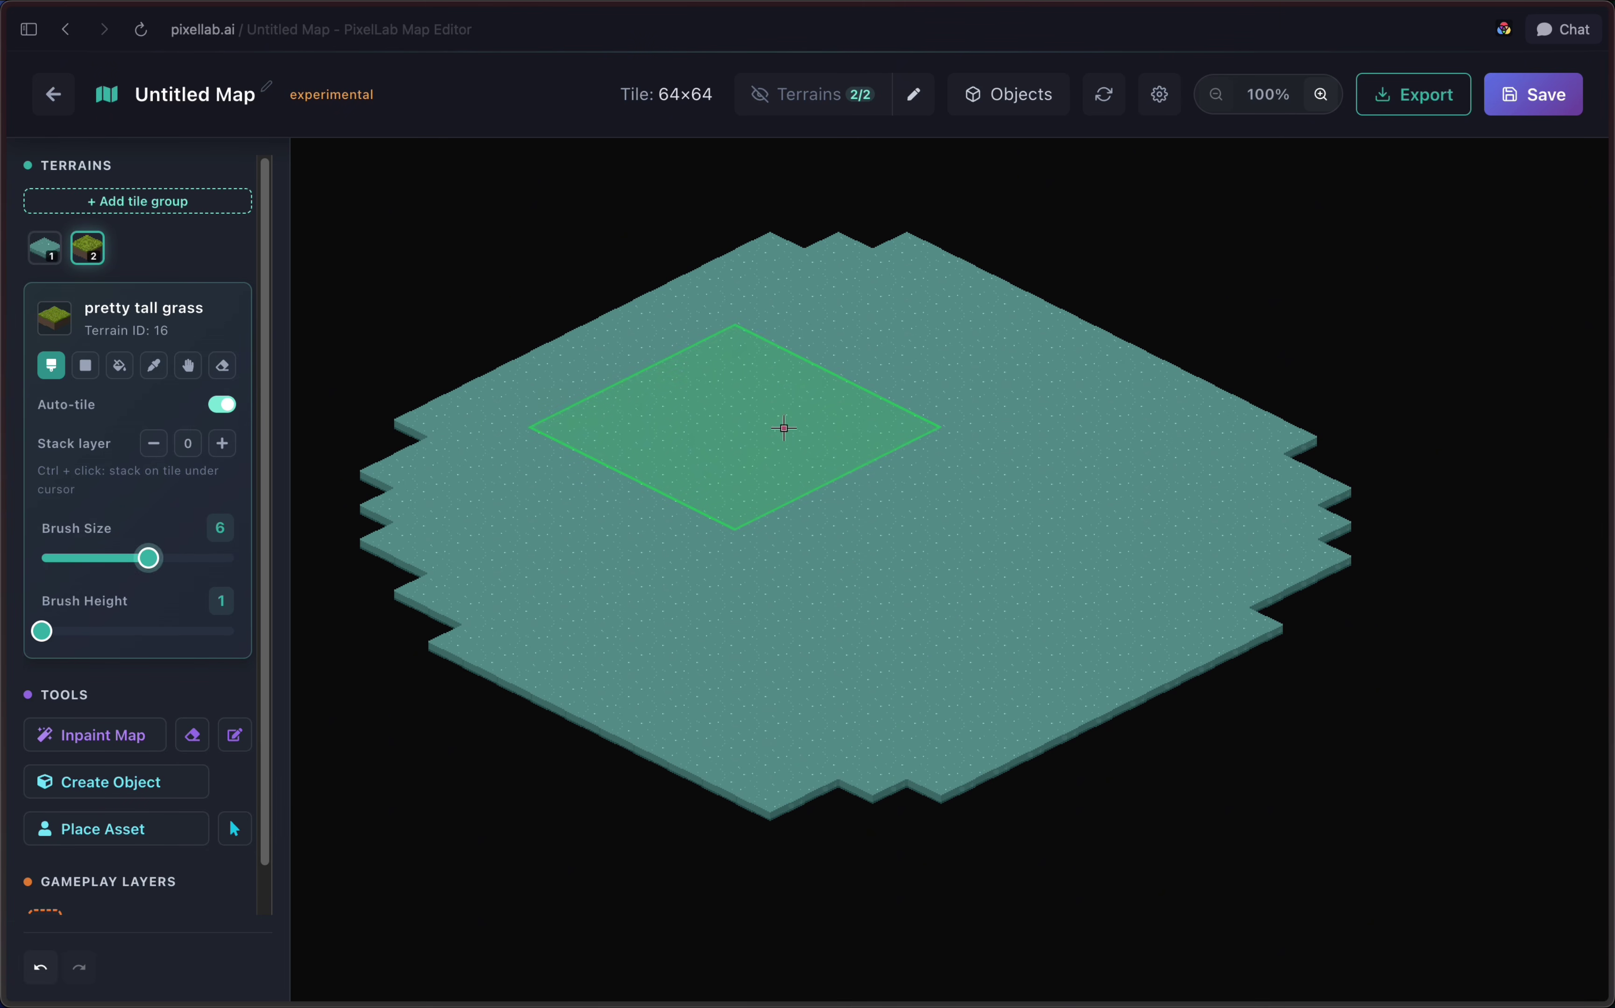
pyautogui.moveTo(784, 428)
pyautogui.mouseDown()
pyautogui.moveTo(857, 433)
pyautogui.moveTo(772, 460)
pyautogui.moveTo(760, 553)
pyautogui.moveTo(878, 628)
pyautogui.moveTo(908, 447)
pyautogui.mouseUp()
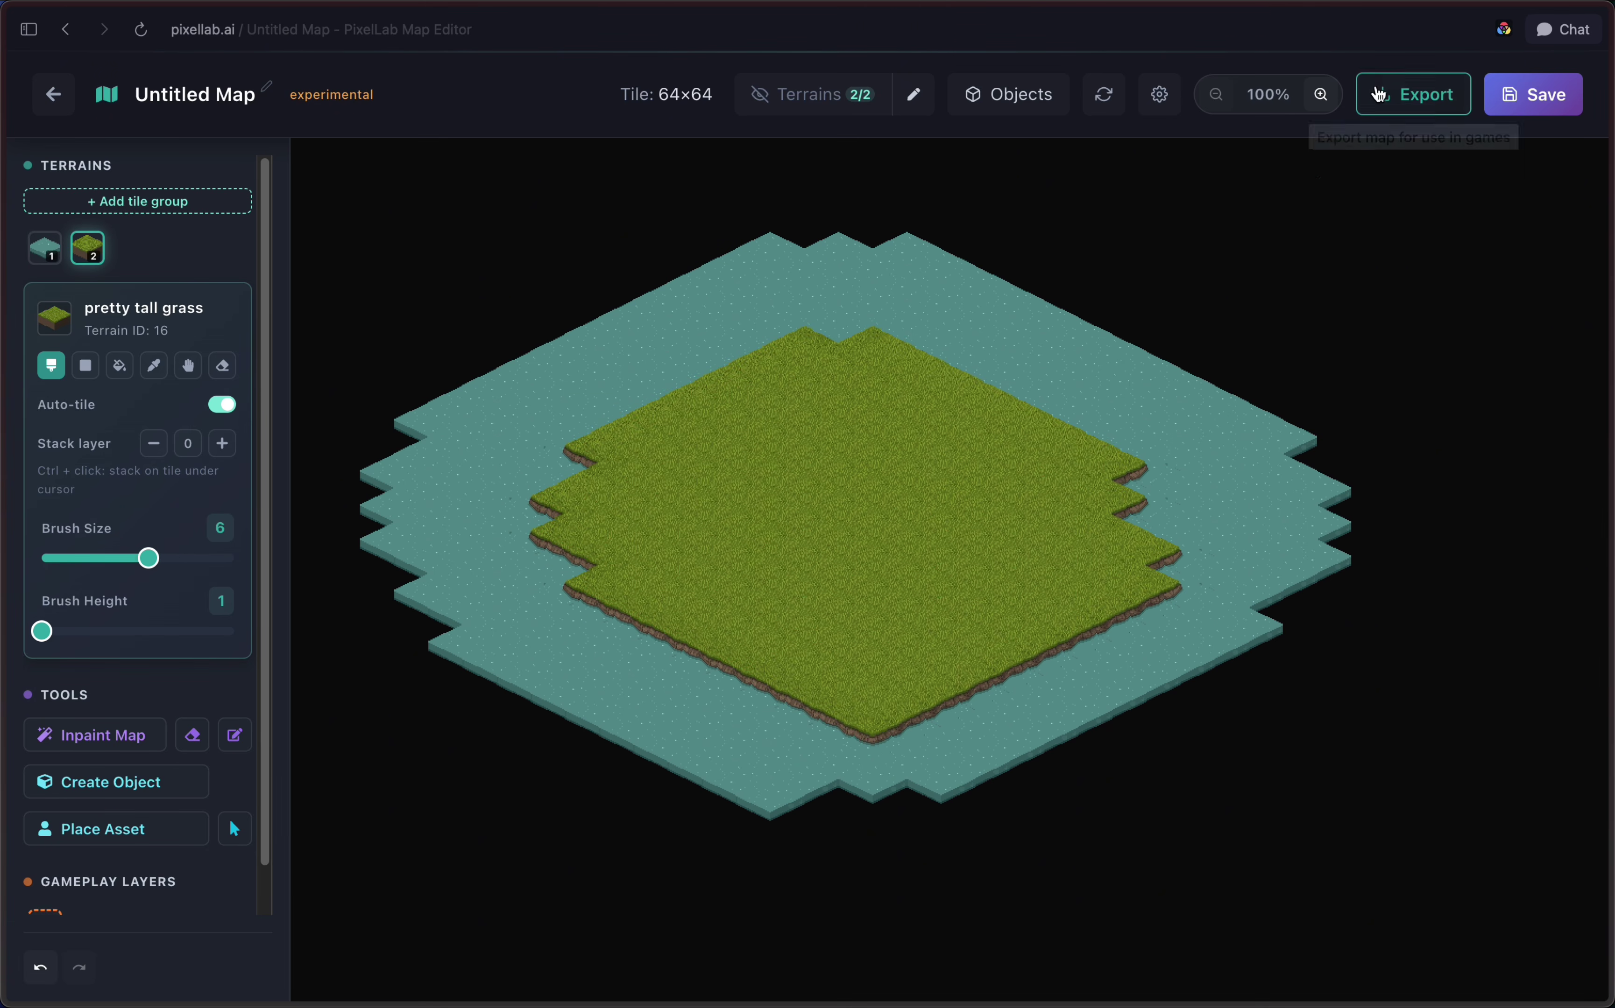
# Step: Paint a water pond into the middle of the grass island with the water Brush, starting at size 4 and extending it at size 1
pyautogui.click(1321, 94)
pyautogui.scroll(-2, 1172, 481)
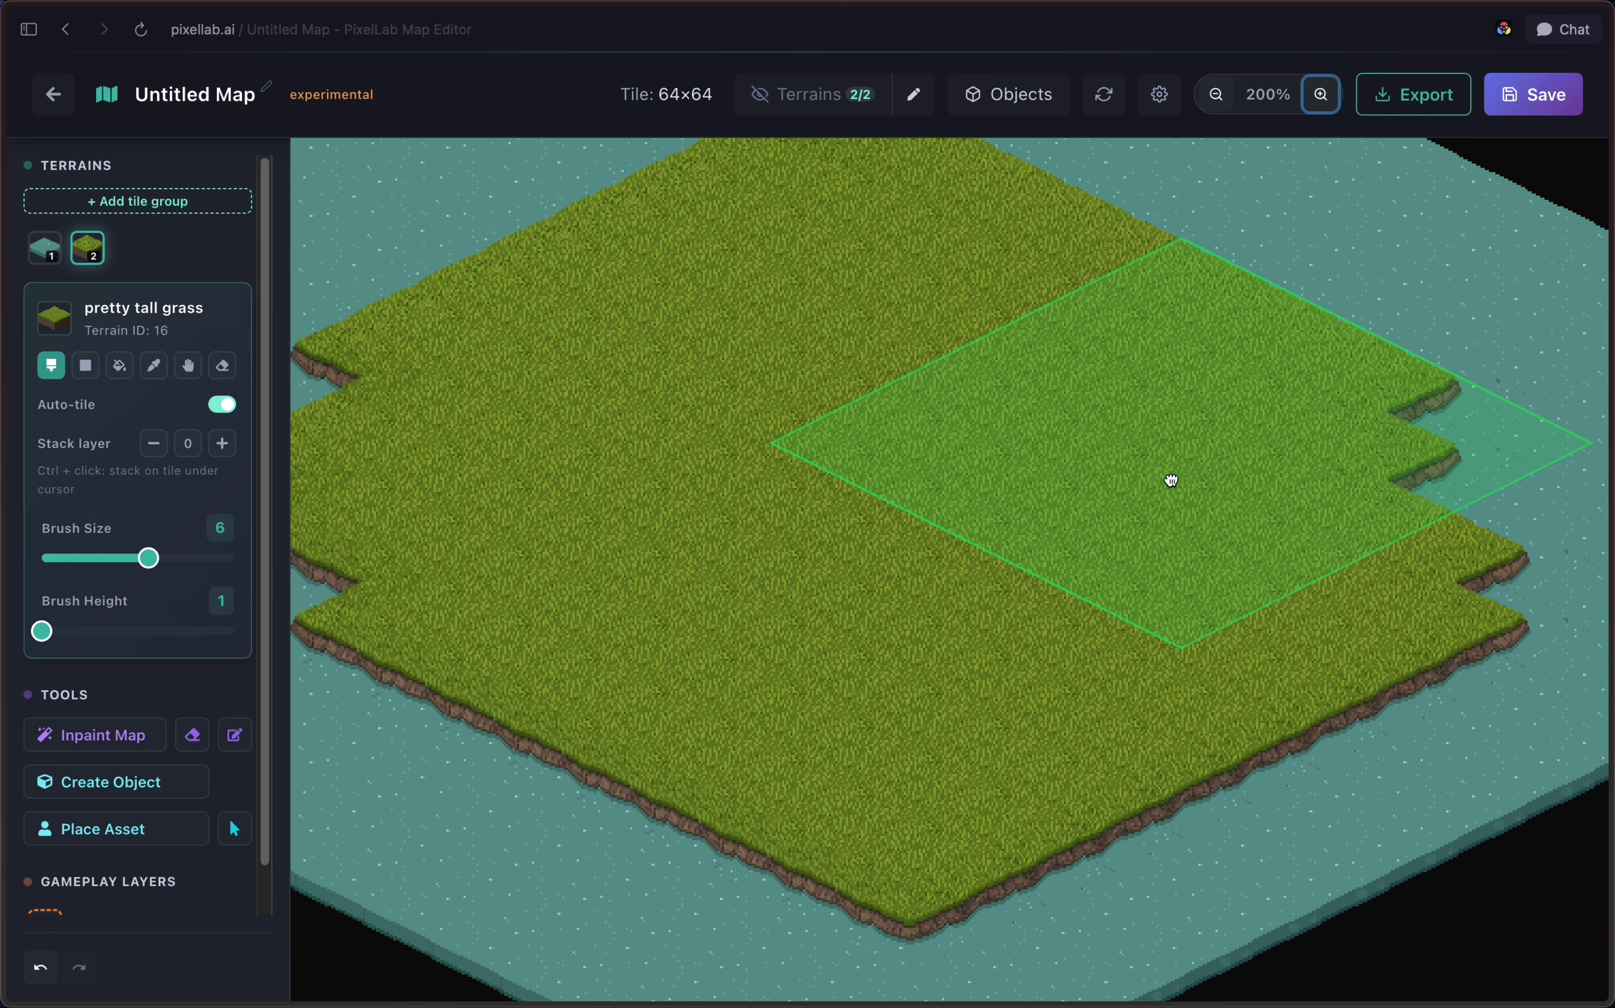
pyautogui.scroll(-2, 660, 346)
pyautogui.click(45, 248)
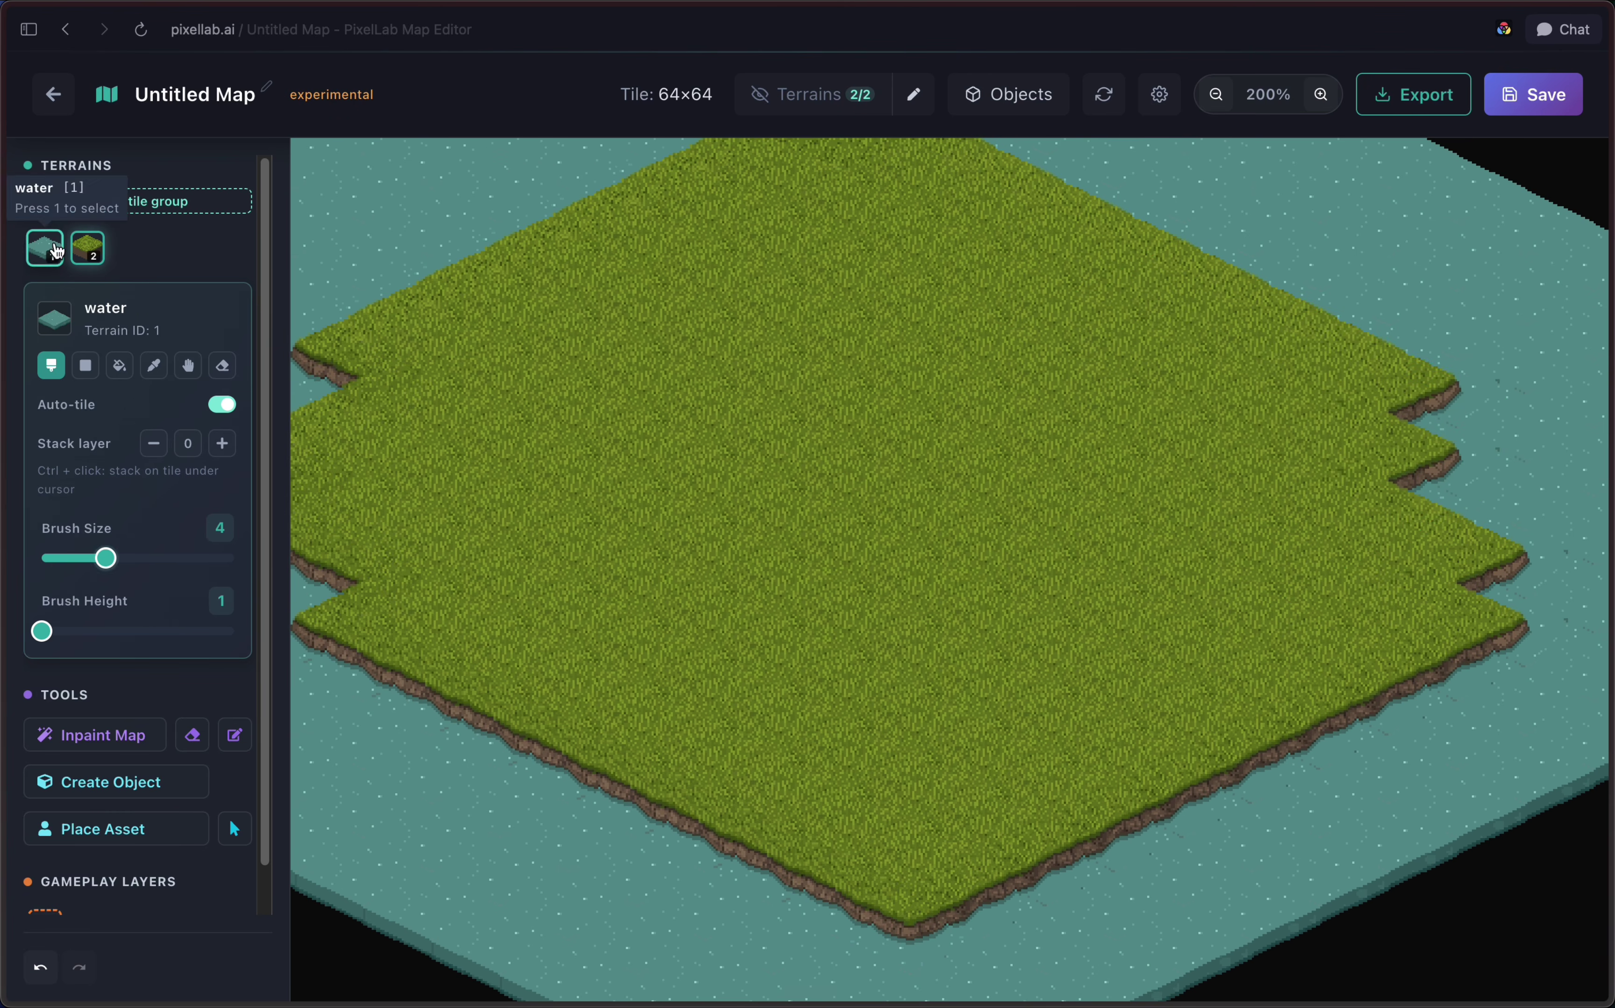
pyautogui.click(838, 356)
pyautogui.scroll(-3, 838, 444)
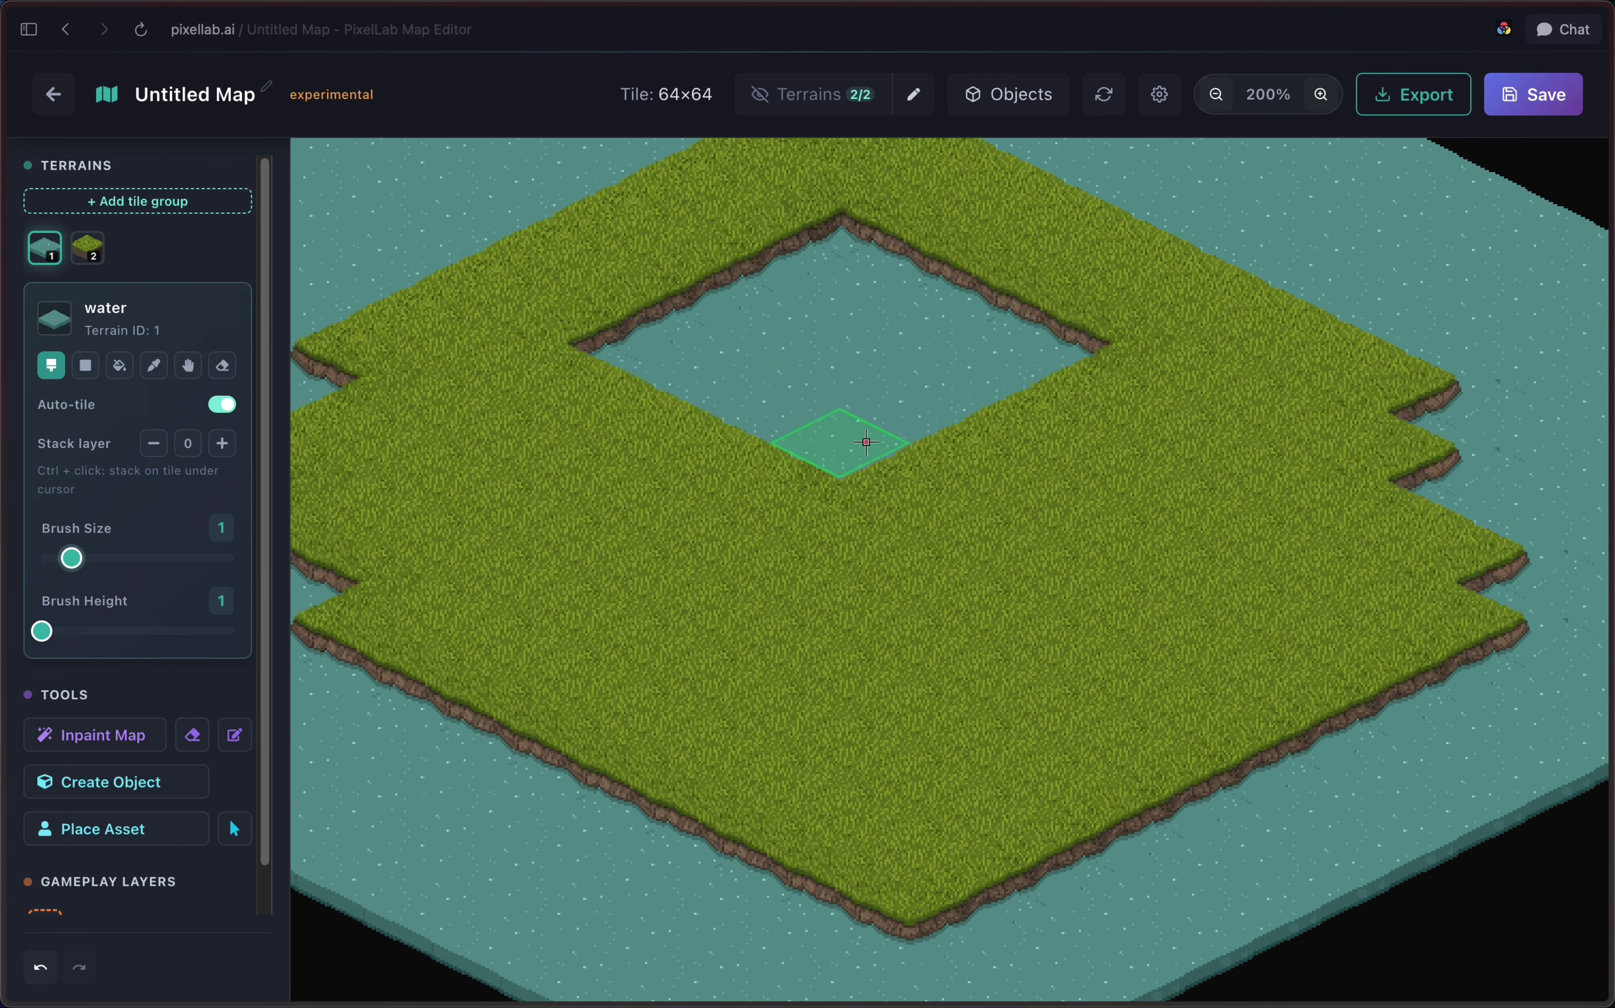
pyautogui.moveTo(751, 364); pyautogui.dragTo(576, 476)
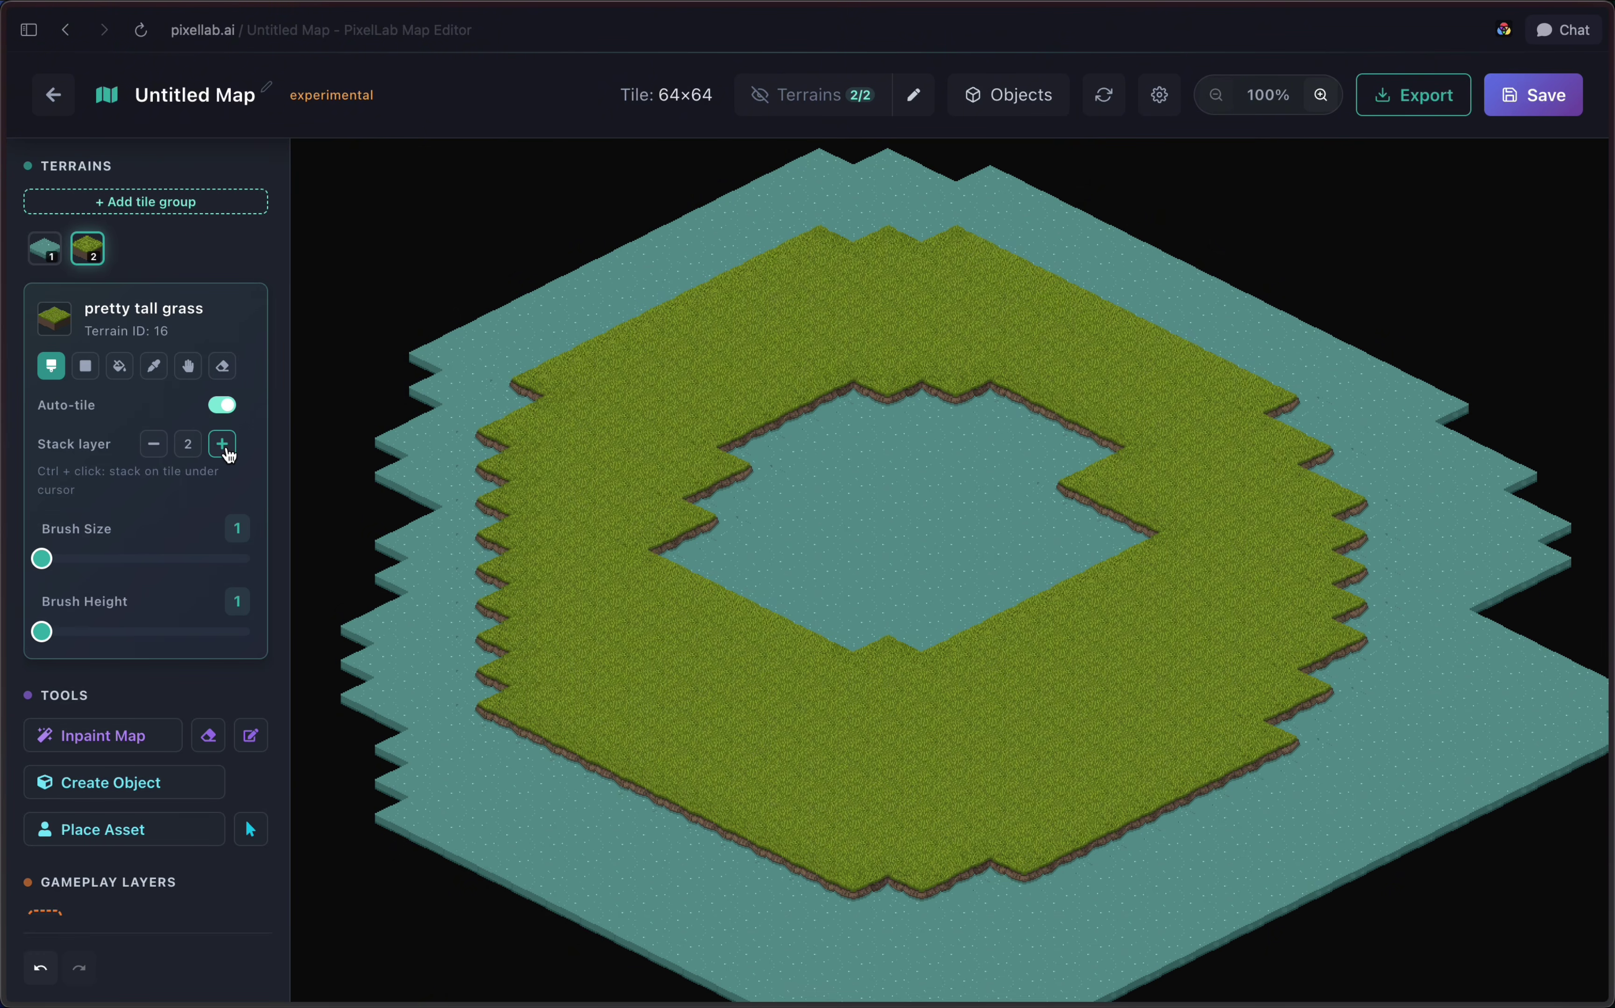
# Step: Undo the auto-tiled grass tile on stack layer 2, and stack a short row of Tile 16 there with Auto-tile off
pyautogui.click(706, 365)
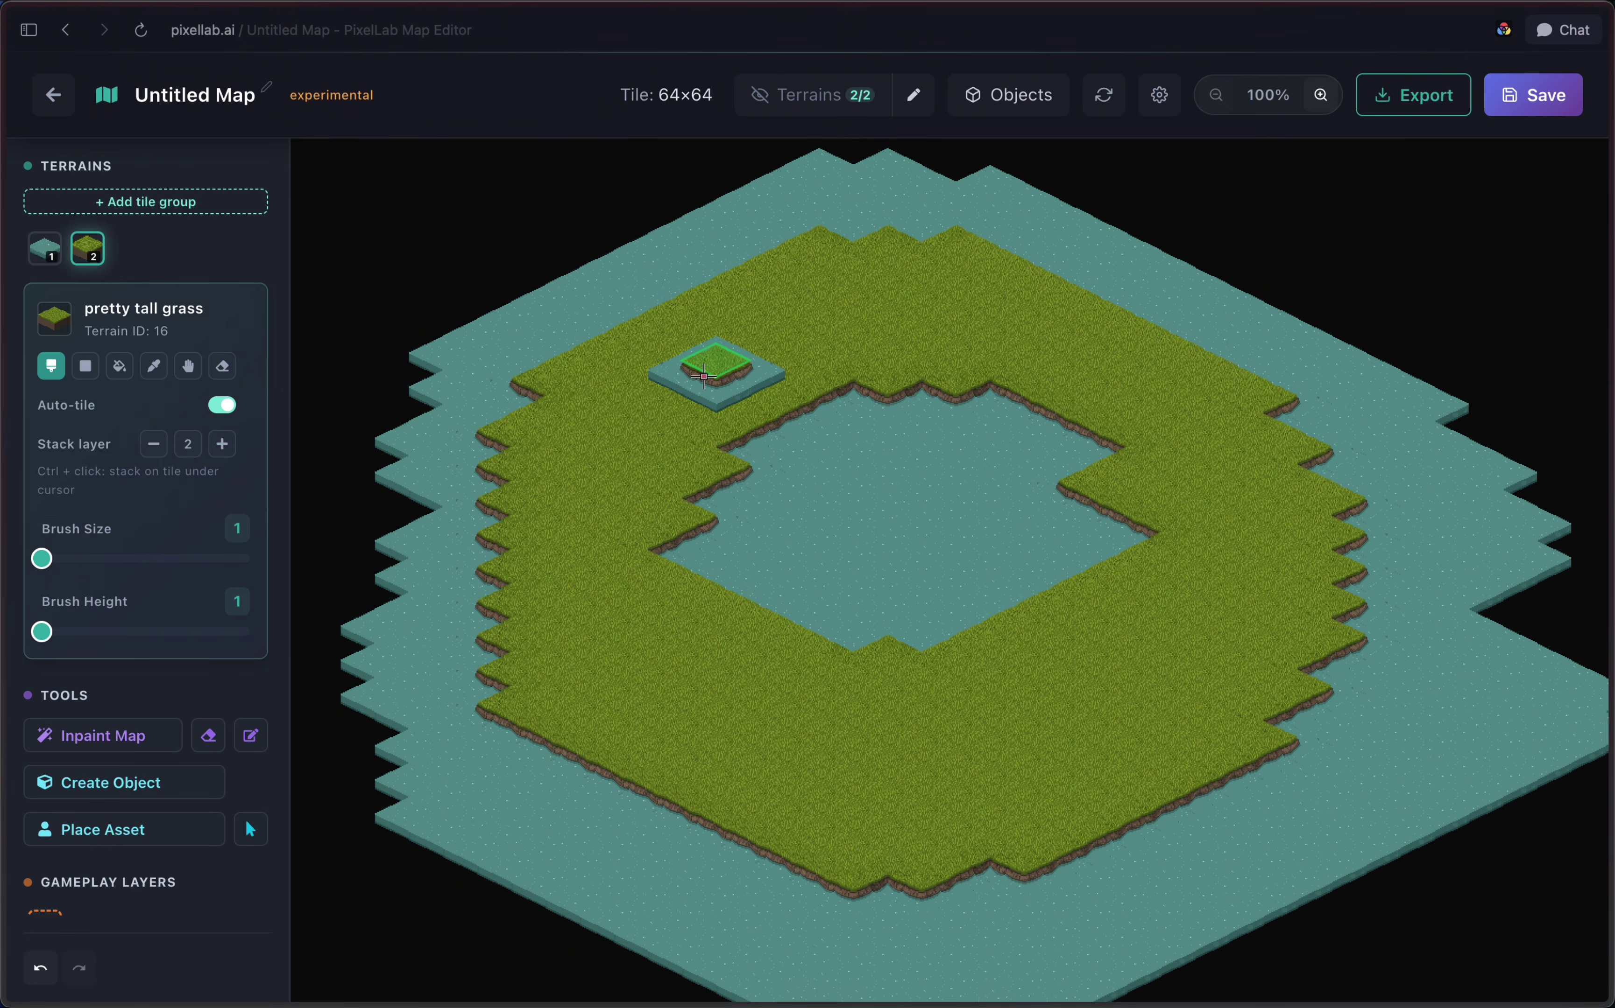
pyautogui.hotkey('ctrl', 'z')
pyautogui.click(221, 405)
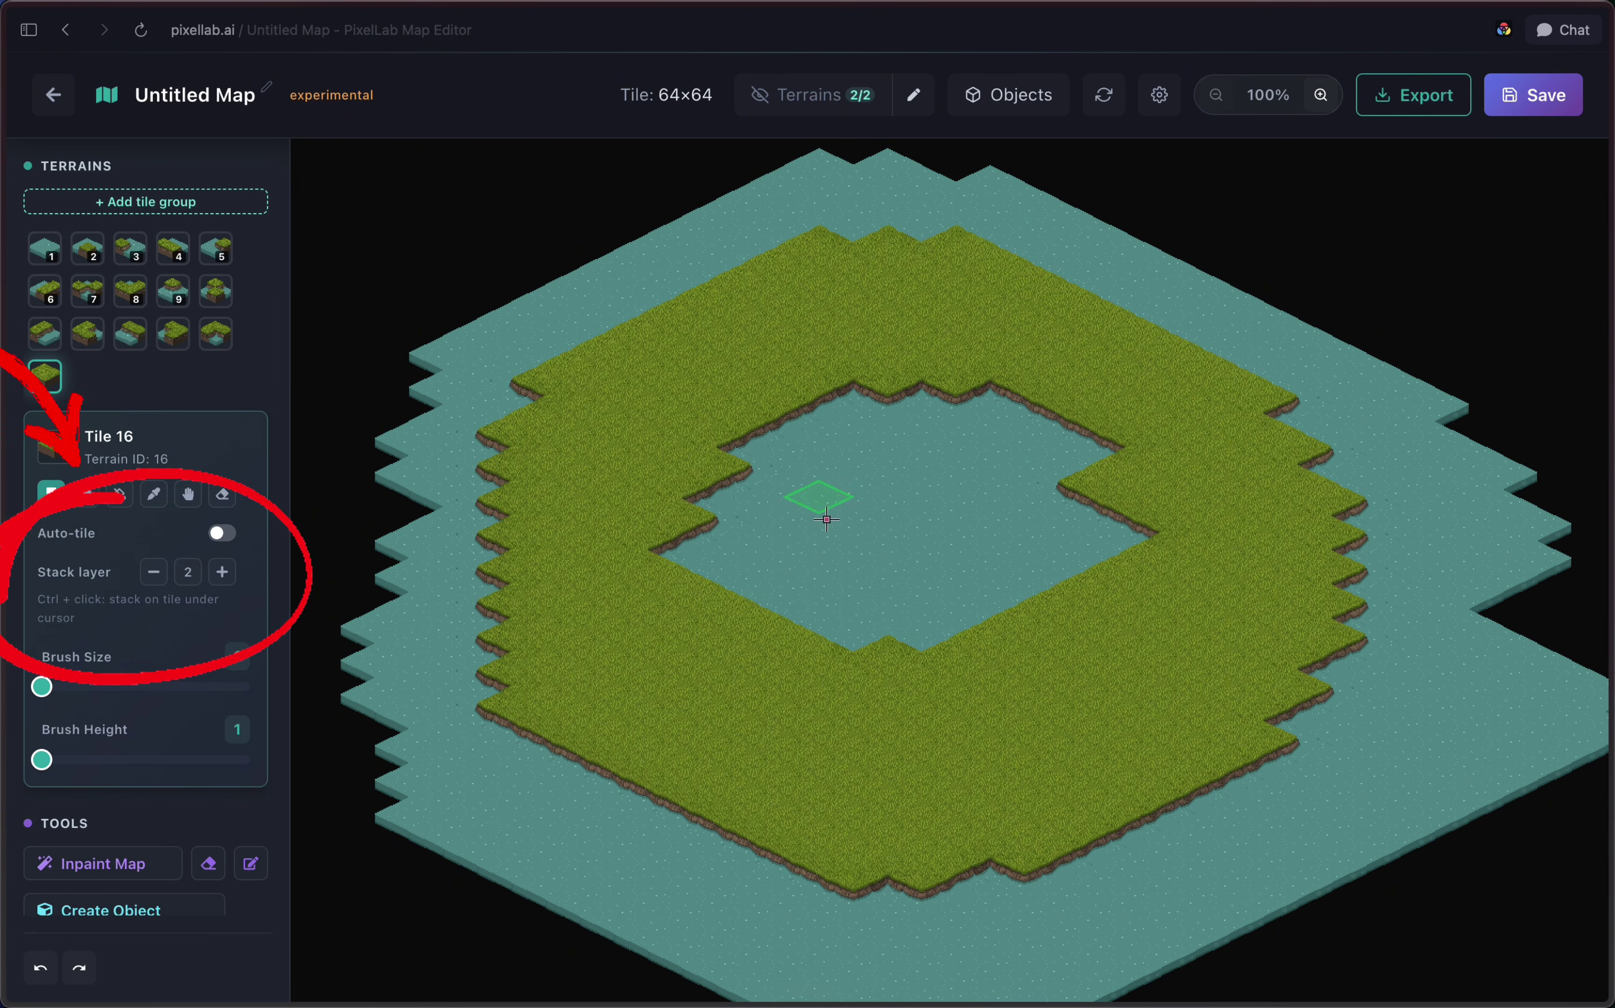
pyautogui.click(733, 348)
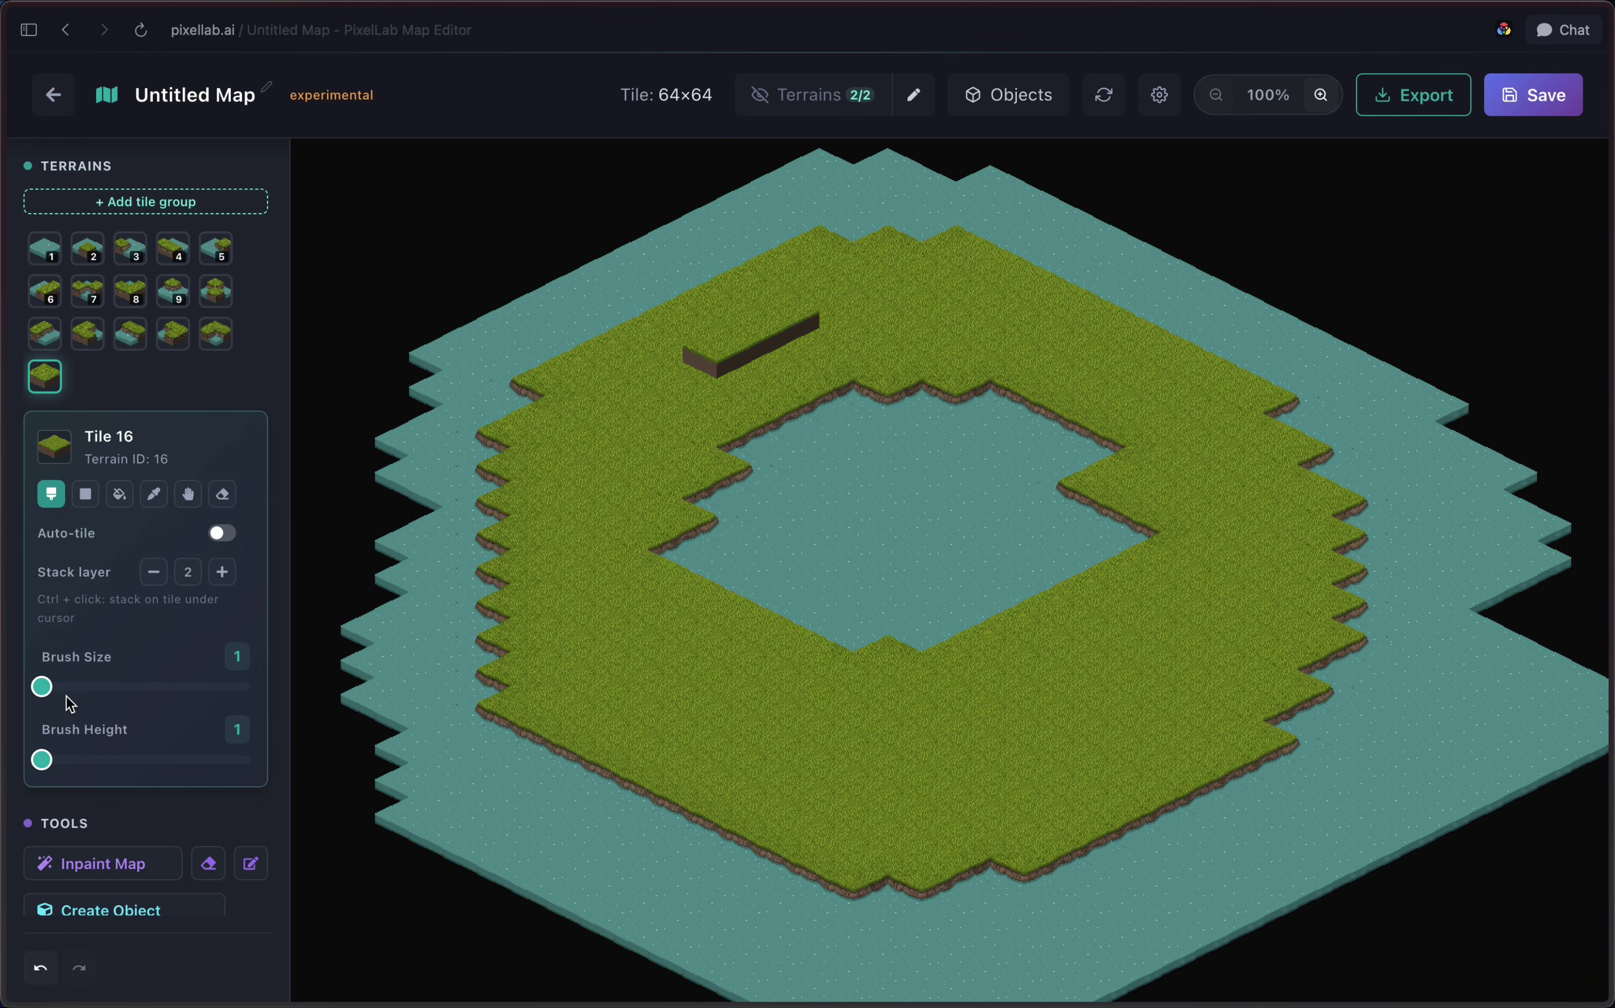
# Step: Place a block of Tile 16 on stack layer 4 beside the raised row, using brush size 2
pyautogui.moveTo(47, 699); pyautogui.dragTo(65, 695)
pyautogui.click(223, 572)
pyautogui.click(223, 573)
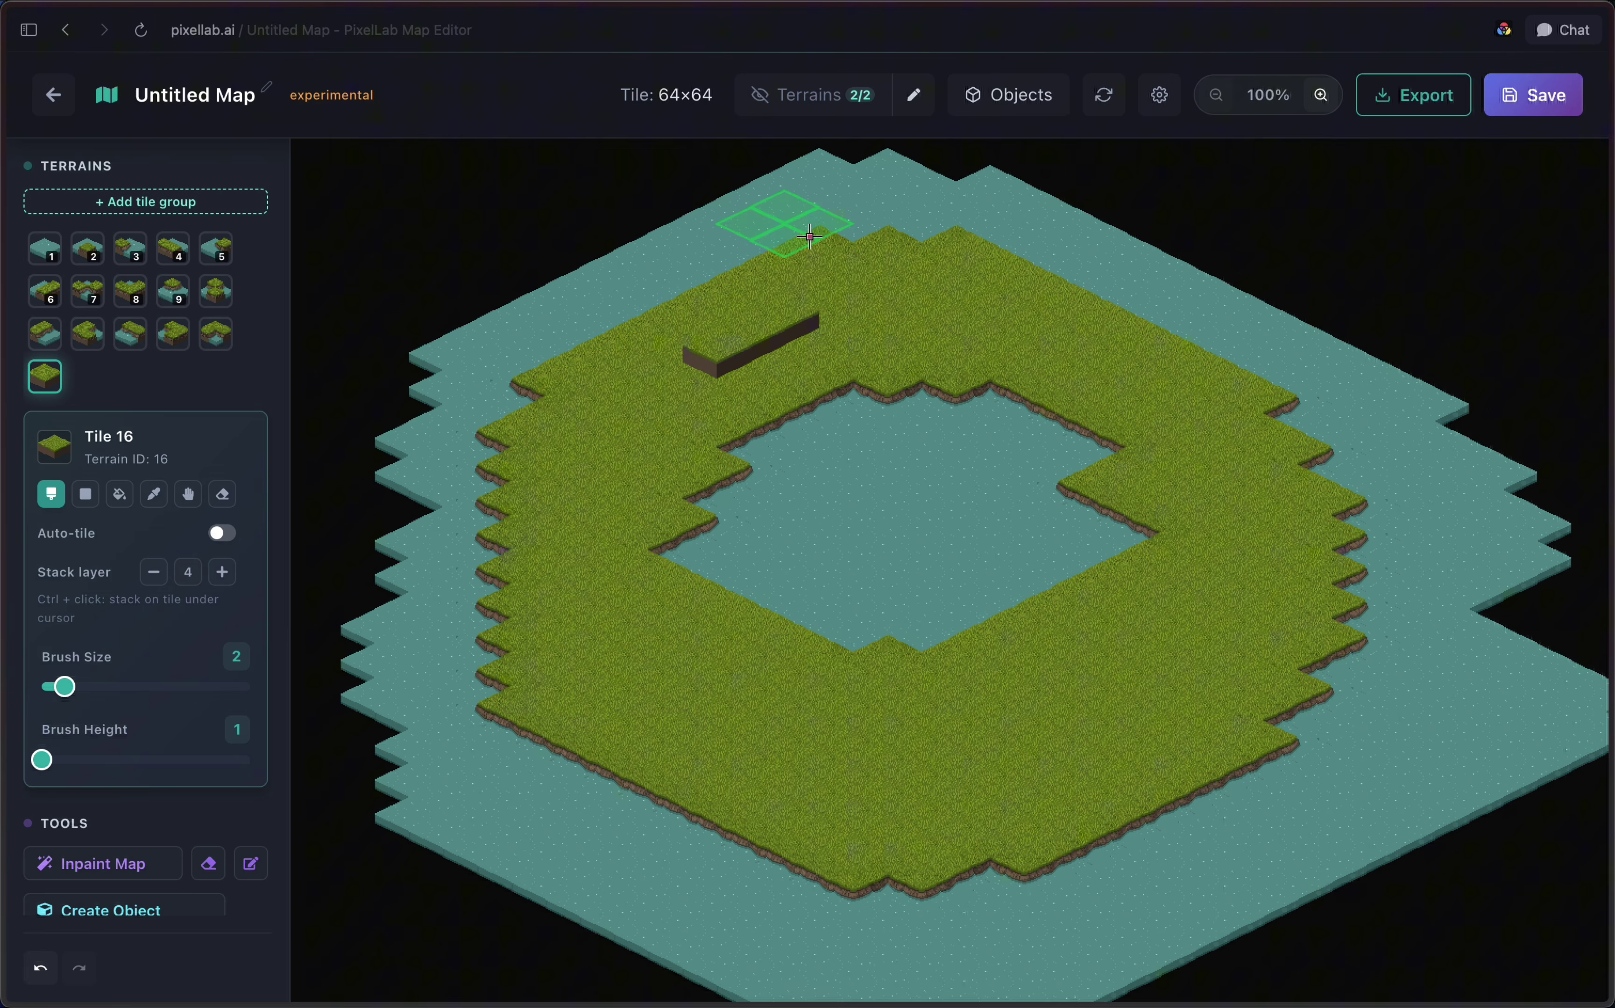
pyautogui.click(860, 303)
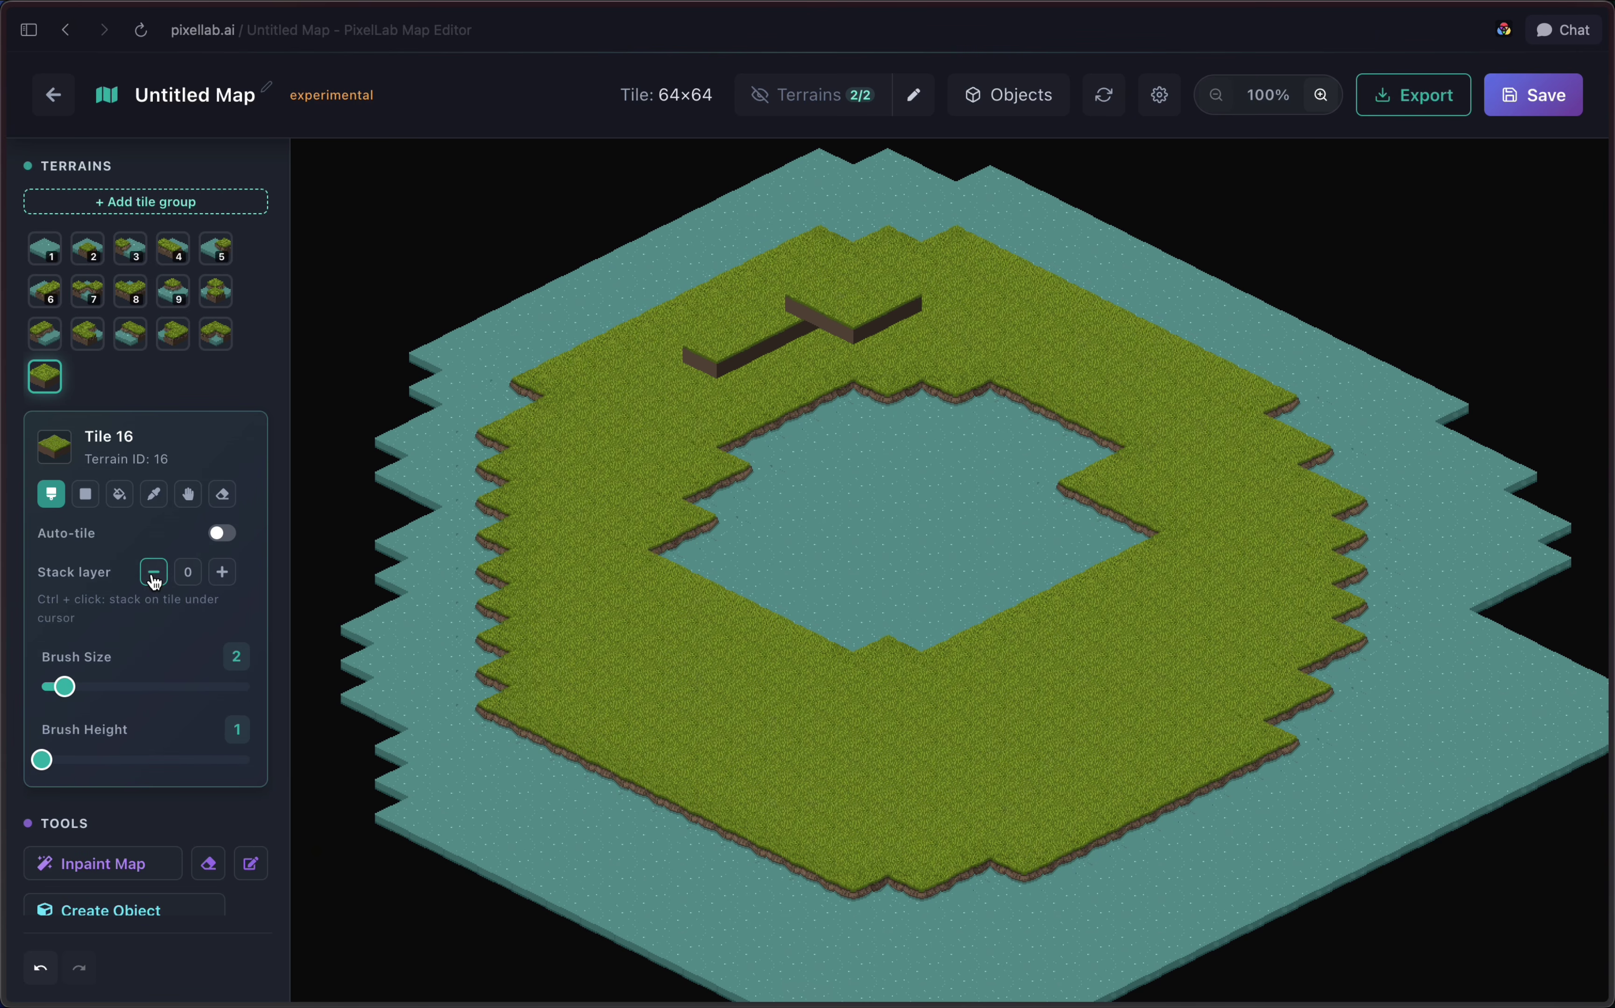
# Step: Try painting raised Tile 16 blocks along the island's left edge at stack layer 0 with brush height 3
pyautogui.moveTo(42, 759); pyautogui.dragTo(87, 759)
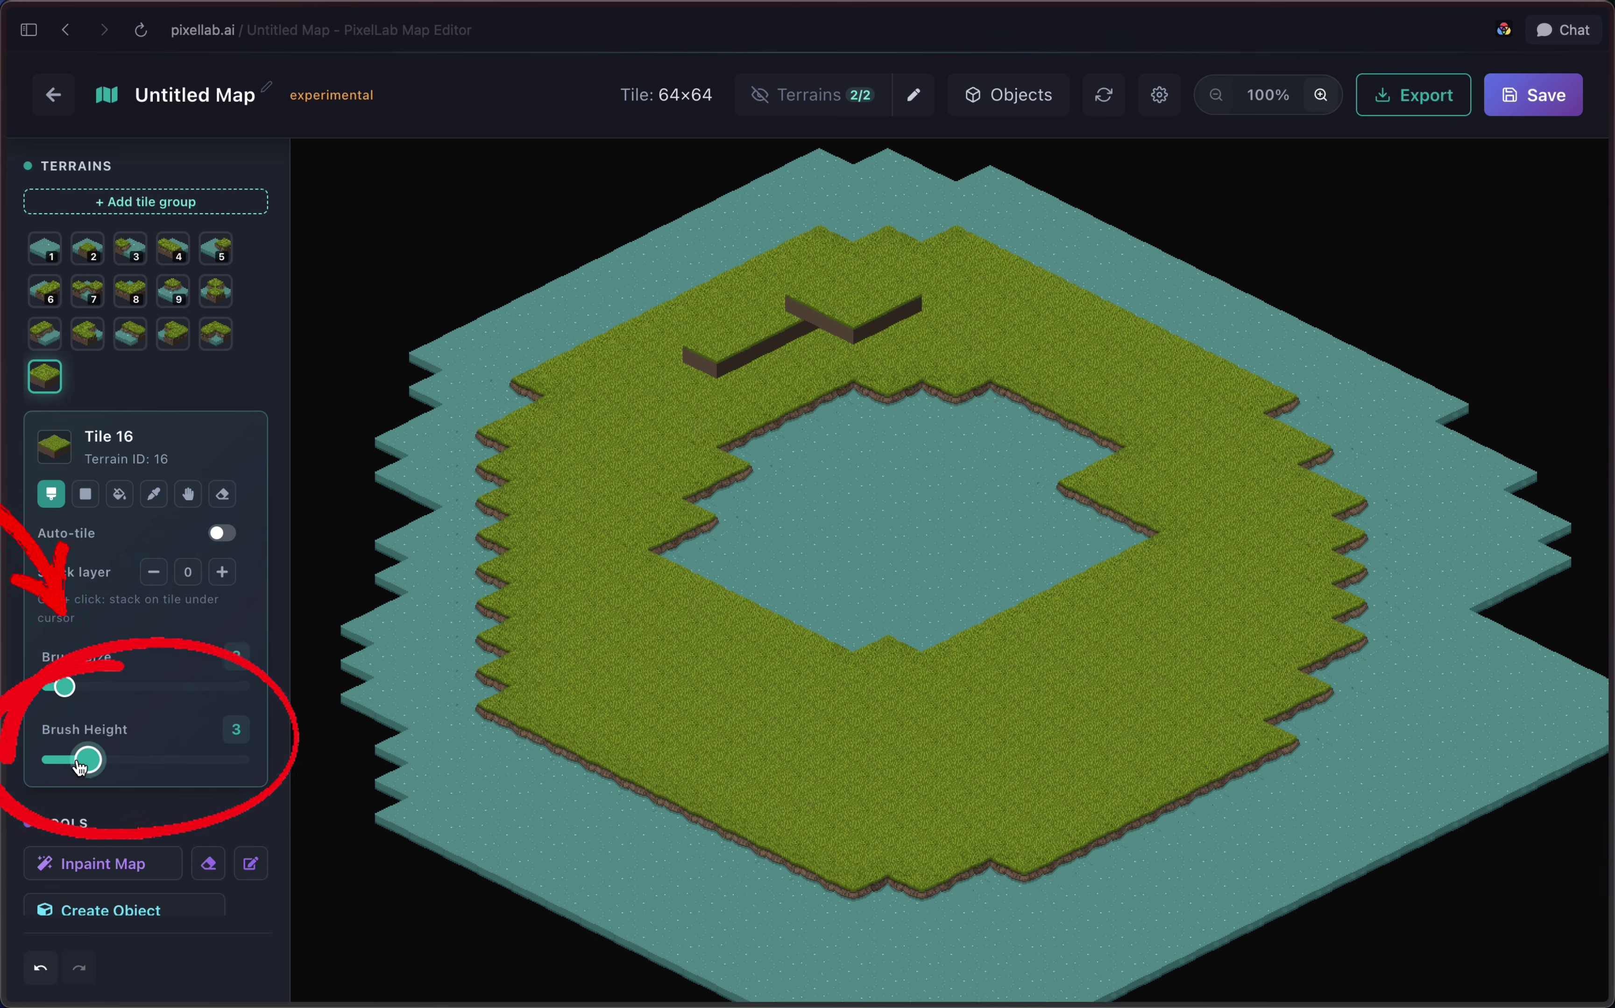
pyautogui.click(599, 485)
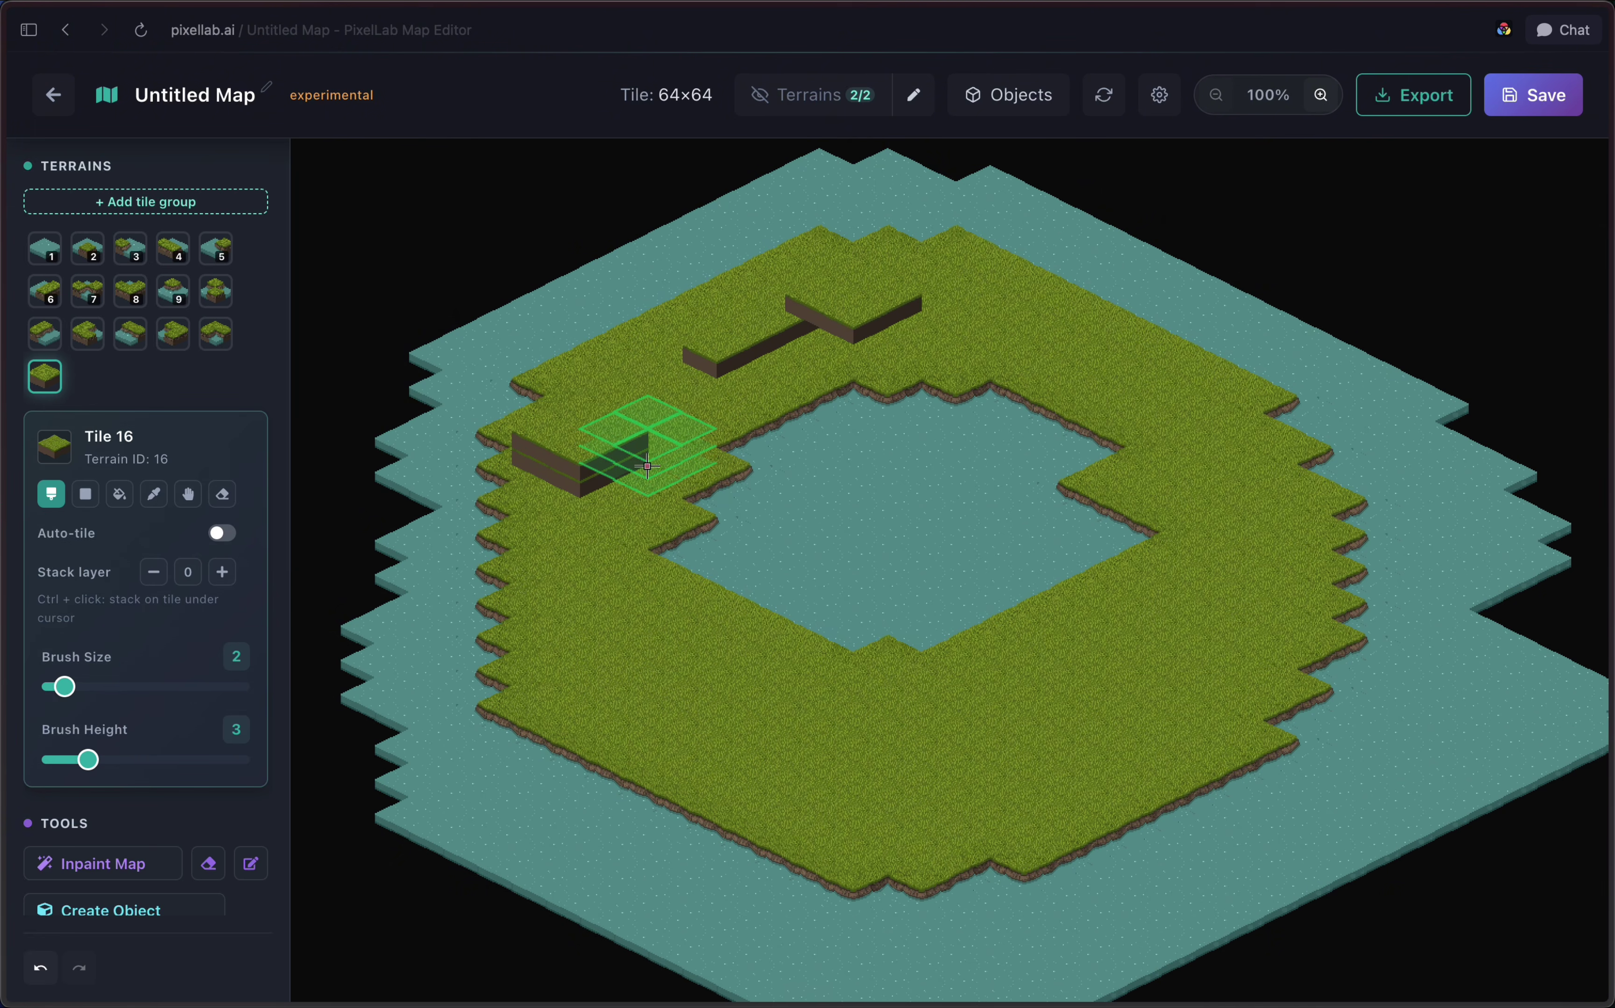
pyautogui.click(636, 447)
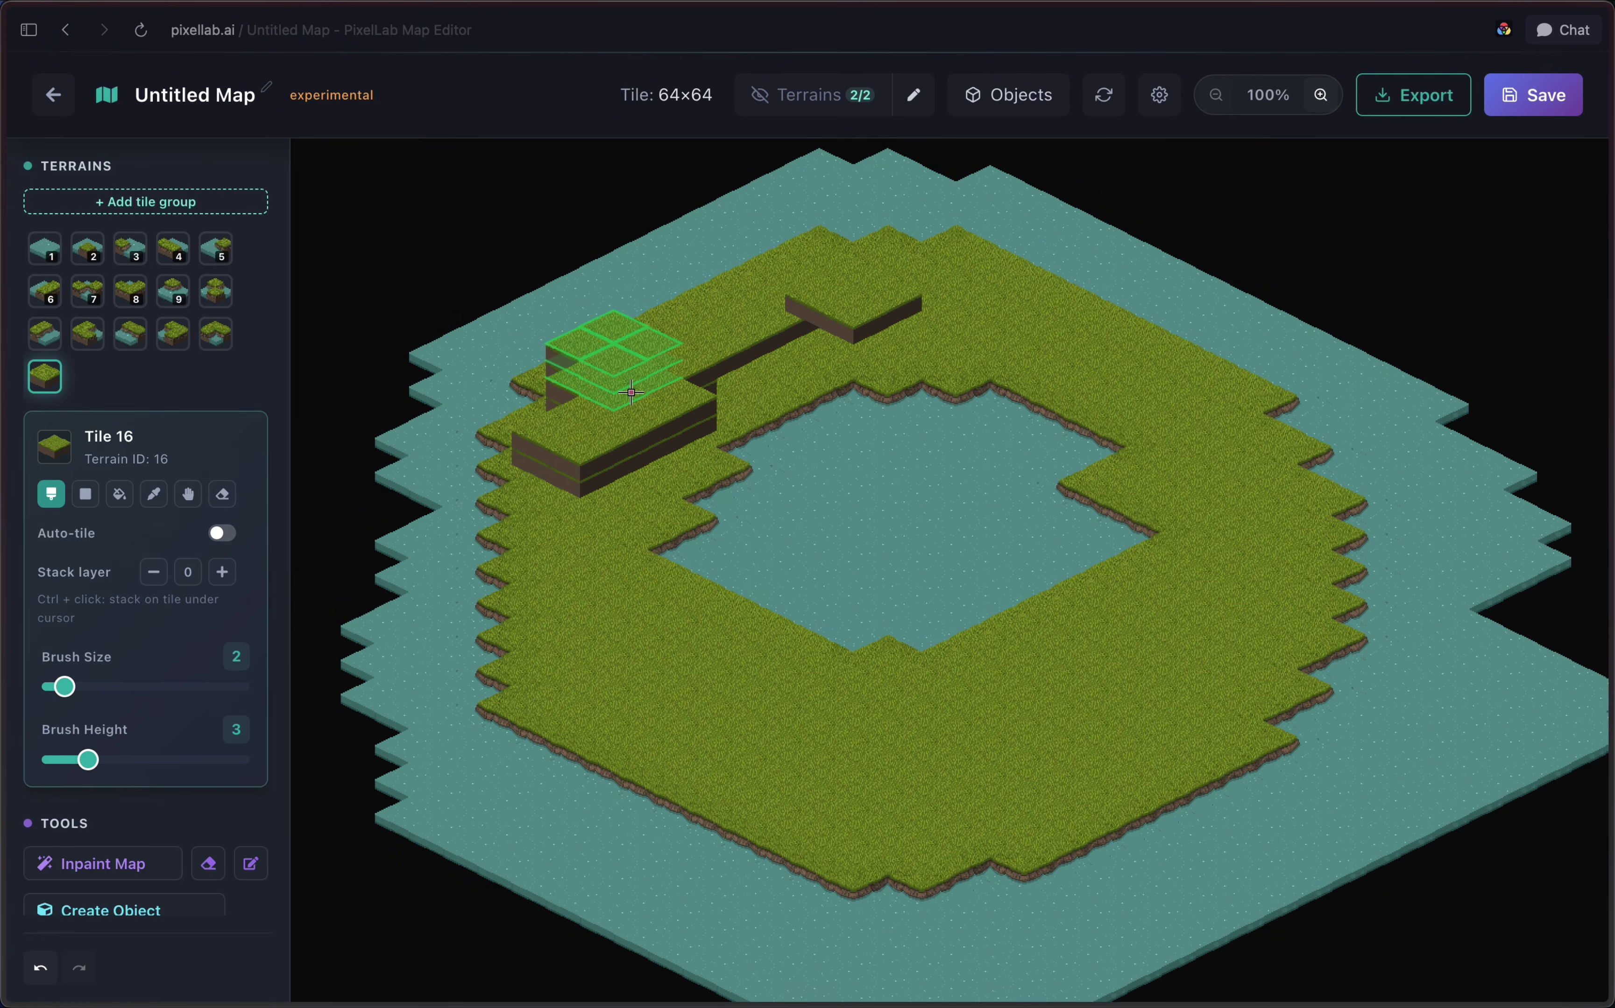
pyautogui.press('super+z')
pyautogui.press('super+z')
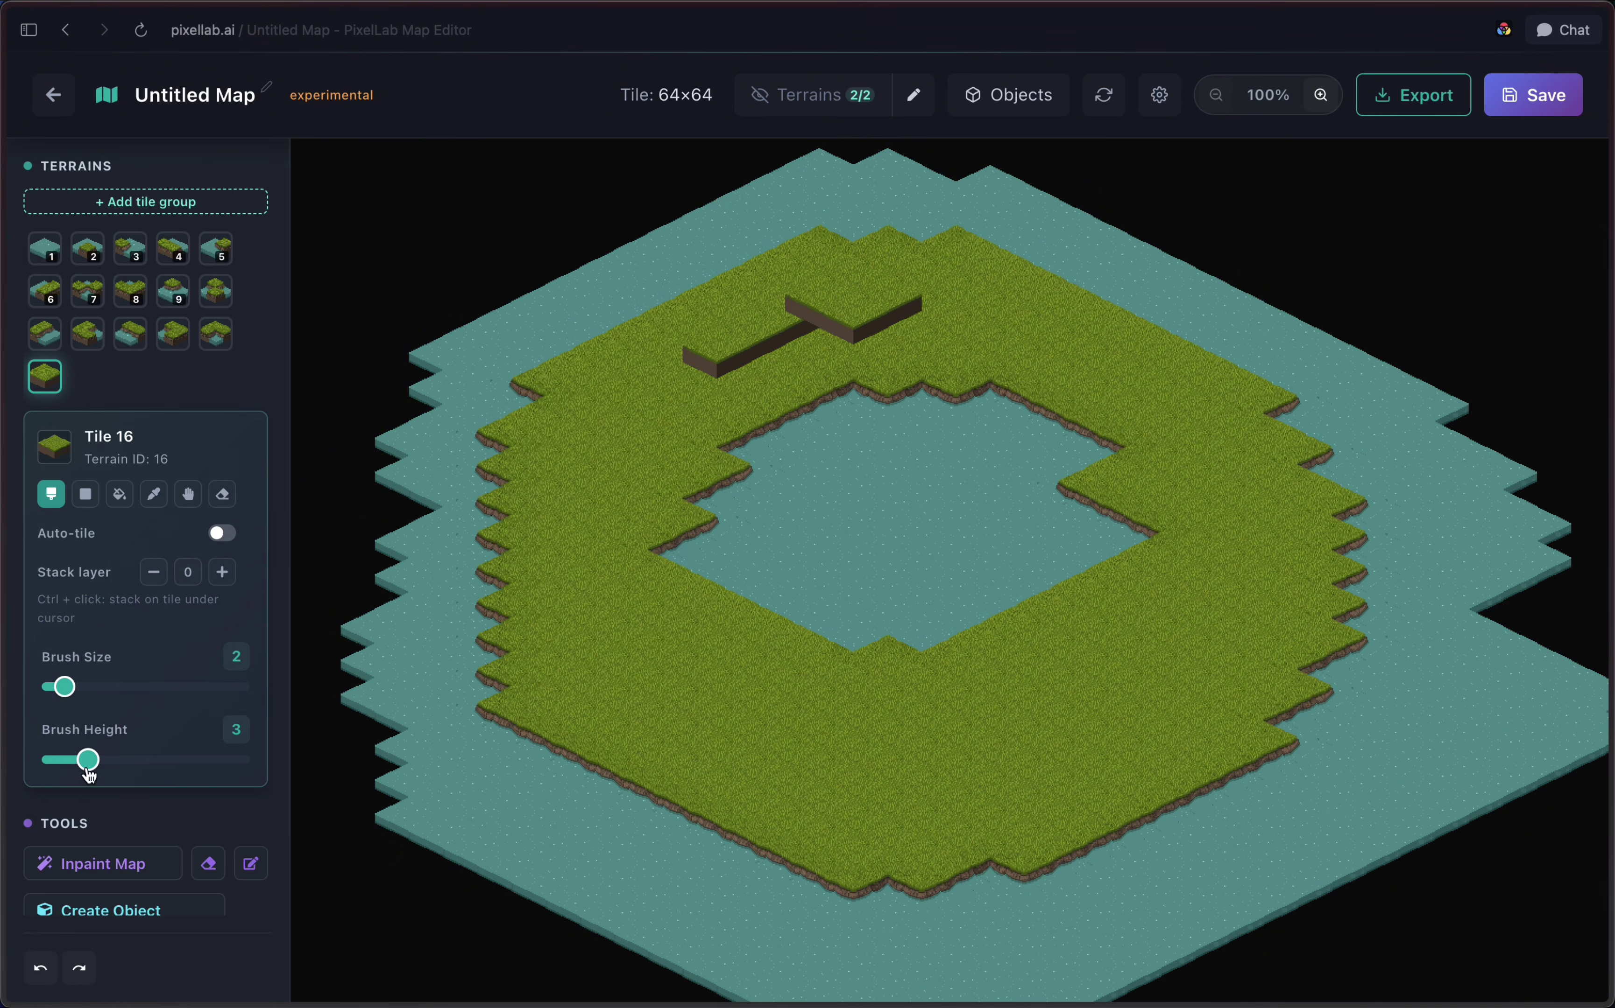
# Step: Paint a raised strip of Tile 16 across the island's pond with the smallest brush size and an increased brush height
pyautogui.moveTo(89, 761); pyautogui.dragTo(16, 768)
pyautogui.moveTo(79, 696)
pyautogui.mouseDown()
pyautogui.moveTo(93, 694)
pyautogui.moveTo(44, 693)
pyautogui.mouseUp()
pyautogui.moveTo(45, 761); pyautogui.dragTo(157, 760)
pyautogui.moveTo(642, 573)
pyautogui.mouseDown()
pyautogui.moveTo(861, 661)
pyautogui.moveTo(918, 655)
pyautogui.moveTo(893, 687)
pyautogui.moveTo(1126, 558)
pyautogui.mouseUp()
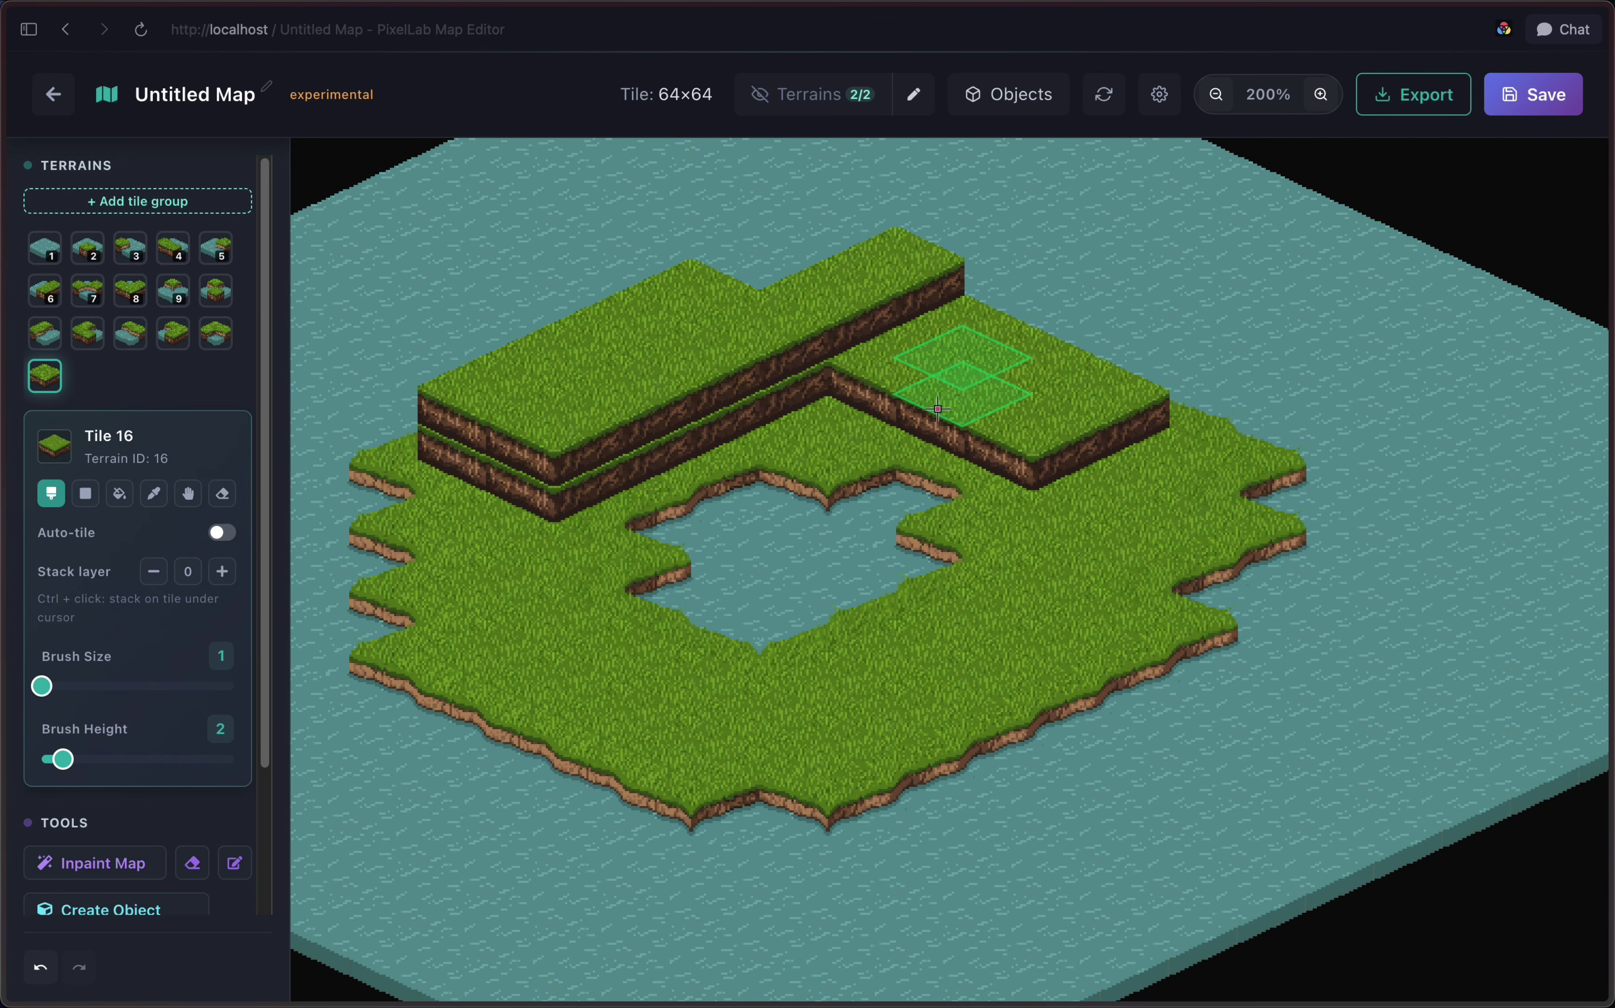
# Step: Select a 192×192 px Inpaint Map area around the ledges on the right of the raised platforms, with Pro inpainting enabled
pyautogui.moveTo(941, 406); pyautogui.dragTo(965, 434)
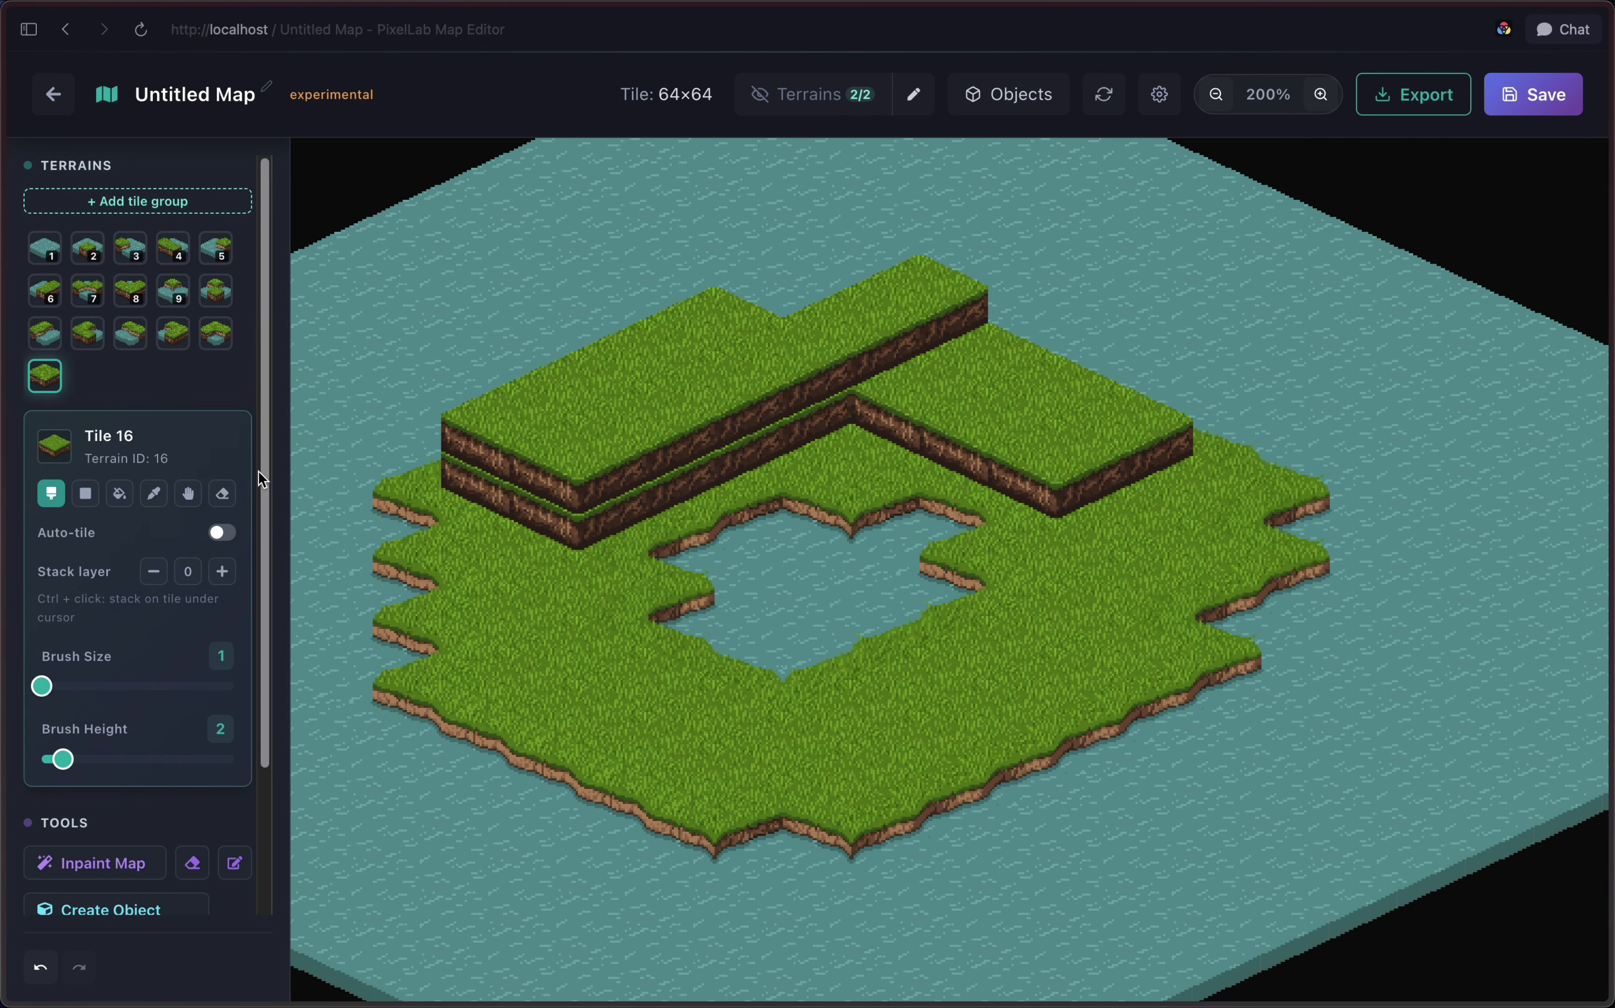
pyautogui.click(143, 862)
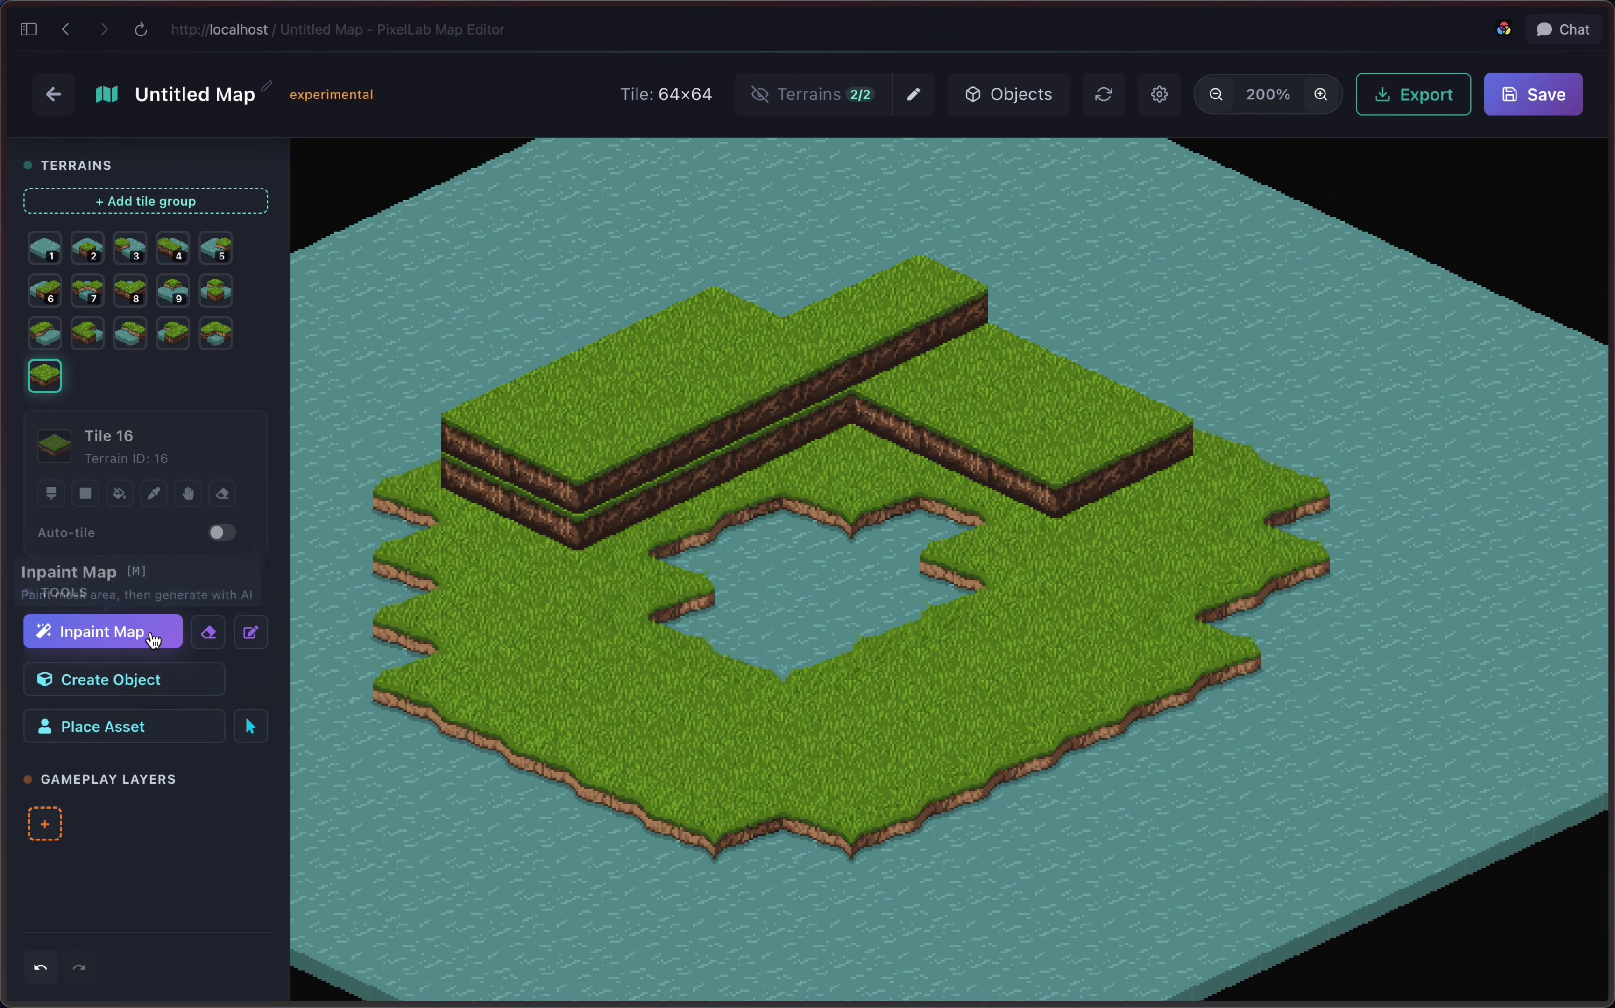
pyautogui.moveTo(946, 325); pyautogui.dragTo(1310, 672)
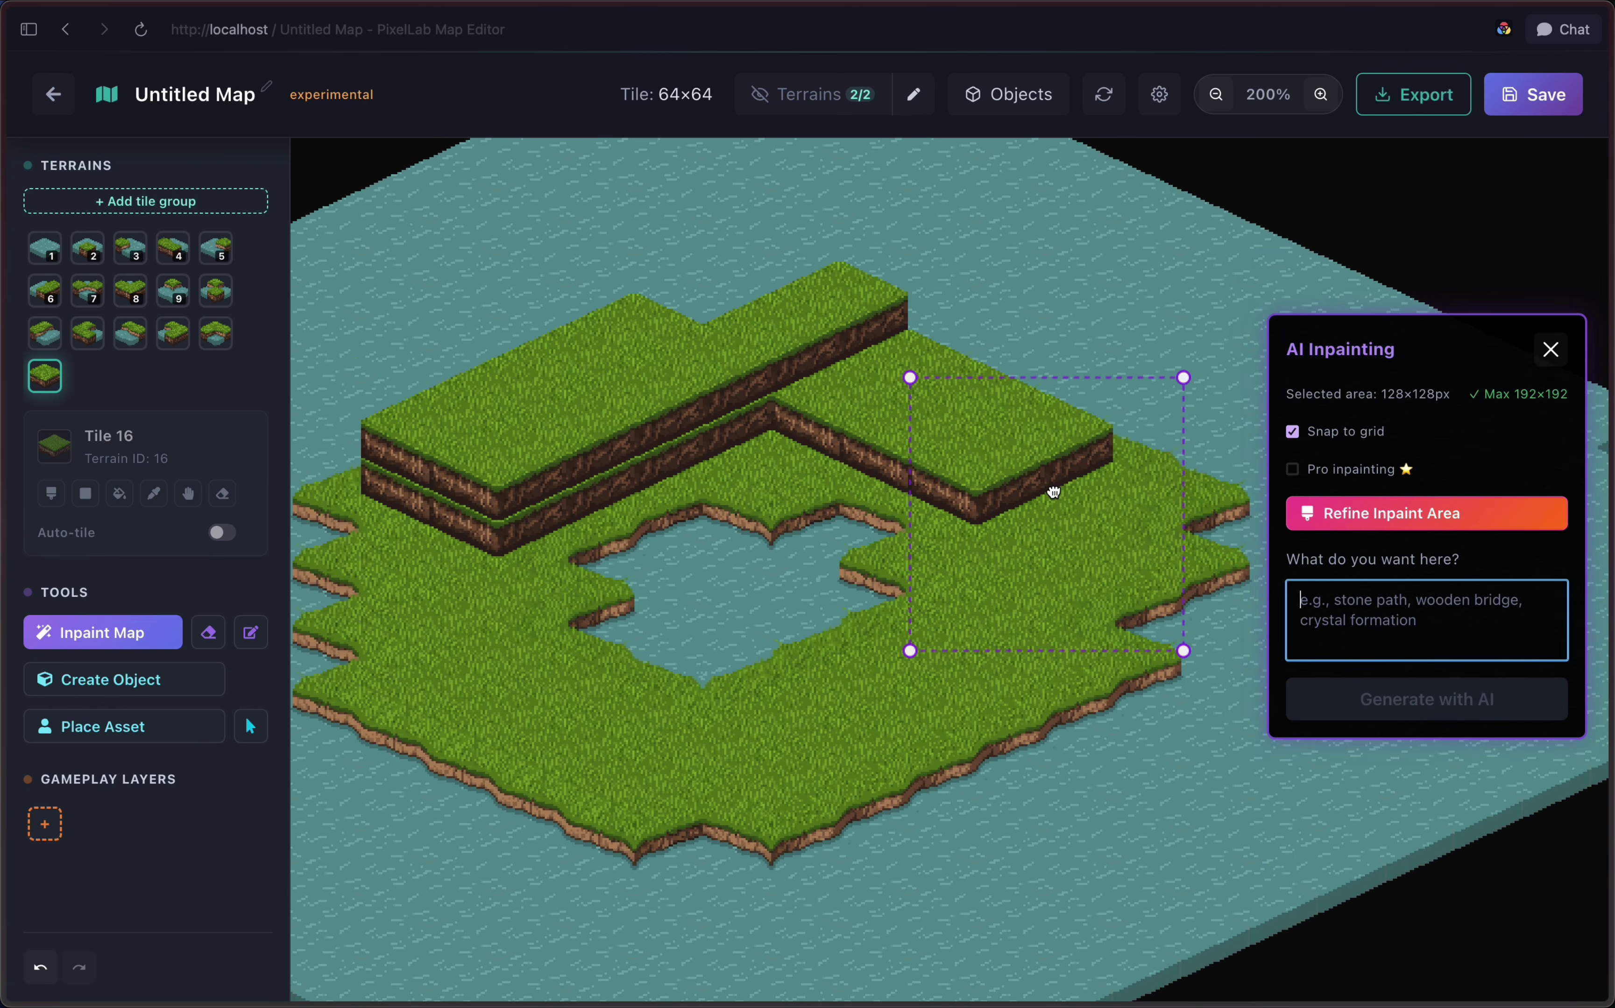
pyautogui.click(1309, 471)
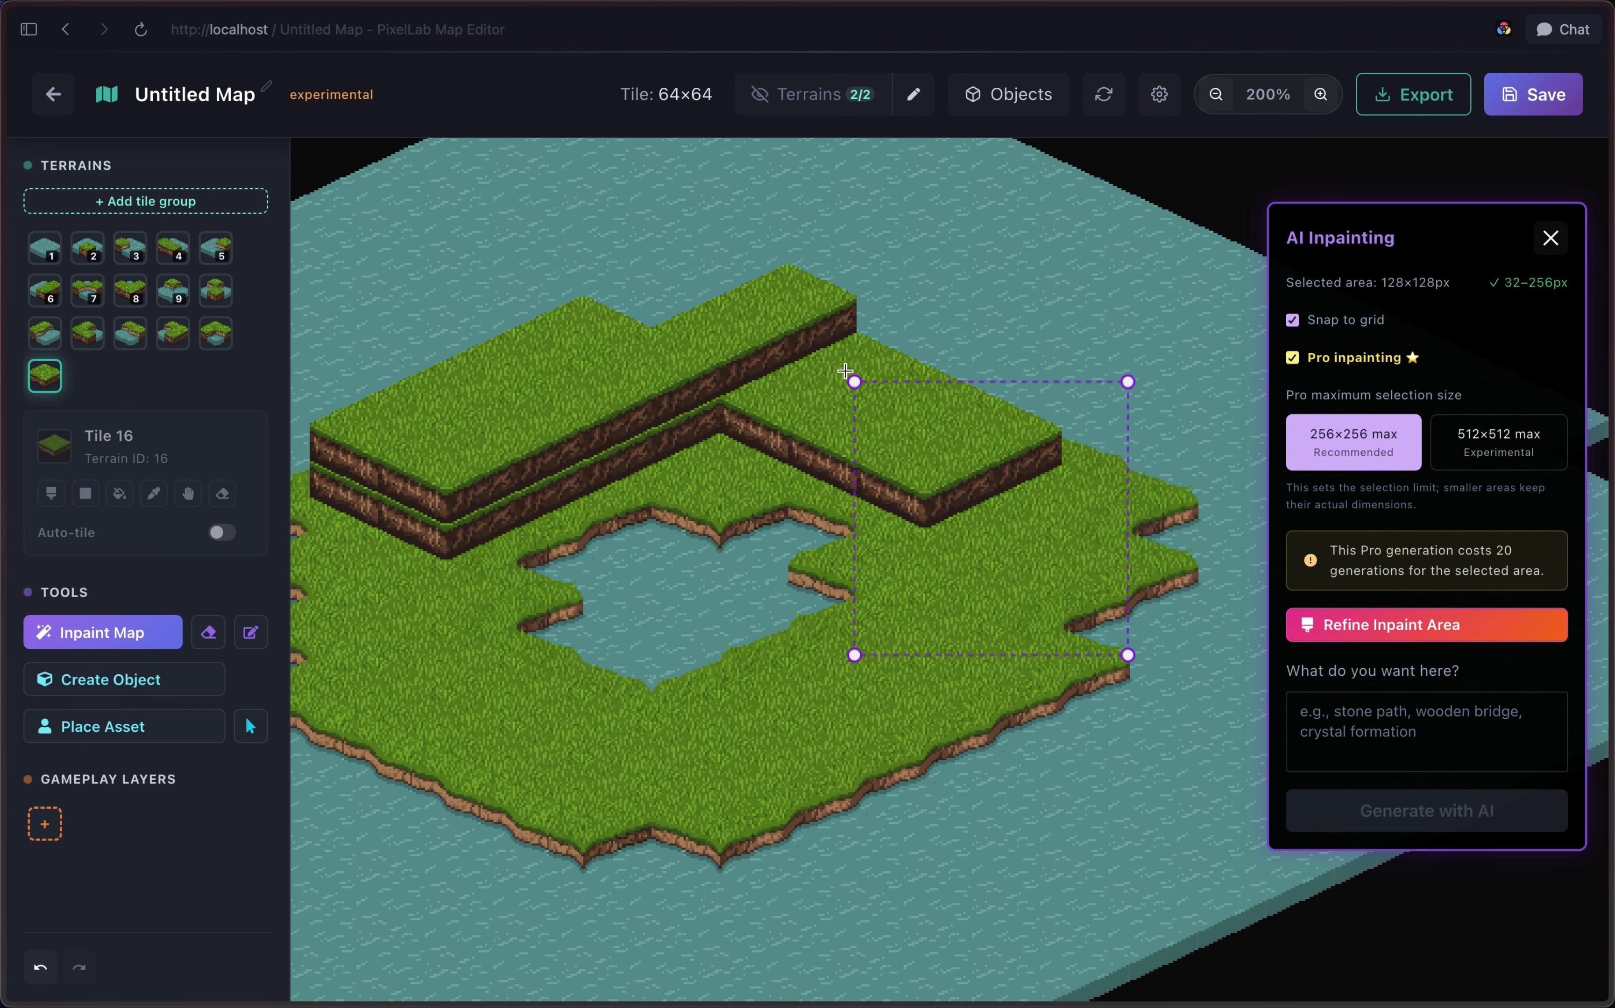
pyautogui.moveTo(805, 345); pyautogui.dragTo(748, 309)
# Step: Mask the lower platform's right-hand ledge as the area to refine and generate "stairs" there with AI
pyautogui.click(1398, 625)
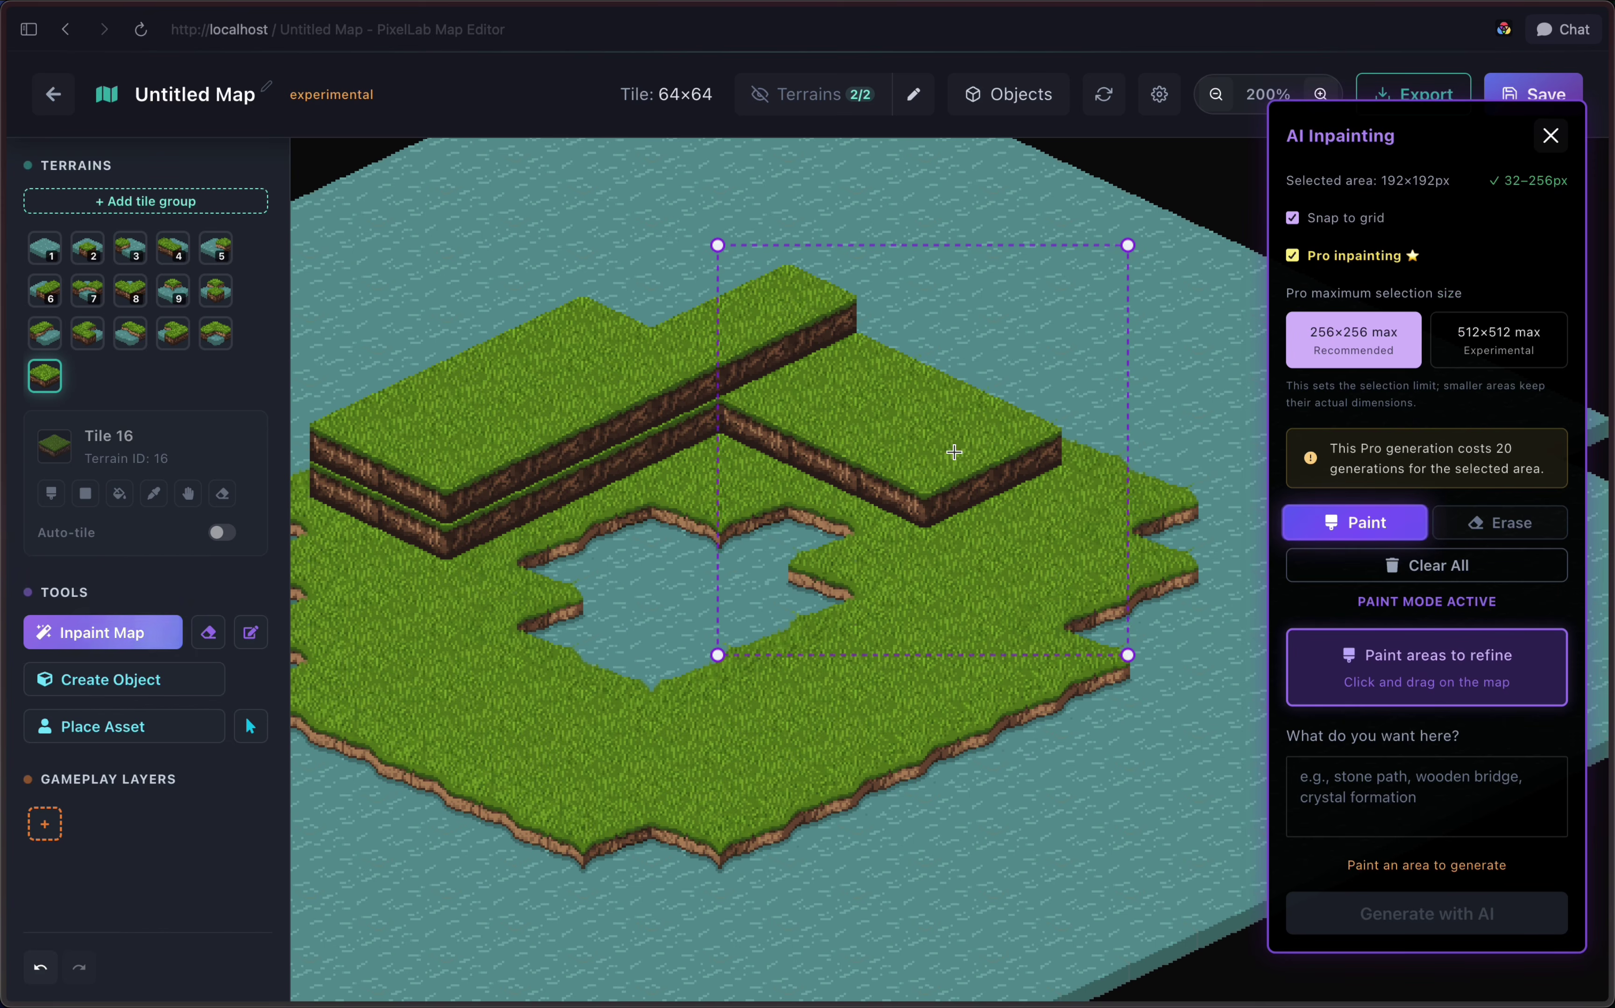
pyautogui.moveTo(953, 452)
pyautogui.mouseDown()
pyautogui.moveTo(984, 502)
pyautogui.moveTo(1031, 511)
pyautogui.moveTo(975, 442)
pyautogui.moveTo(952, 476)
pyautogui.moveTo(995, 527)
pyautogui.moveTo(1050, 515)
pyautogui.moveTo(1006, 456)
pyautogui.moveTo(932, 438)
pyautogui.moveTo(967, 501)
pyautogui.moveTo(926, 463)
pyautogui.moveTo(1005, 521)
pyautogui.mouseUp()
pyautogui.click(1443, 833)
pyautogui.write('stairs')
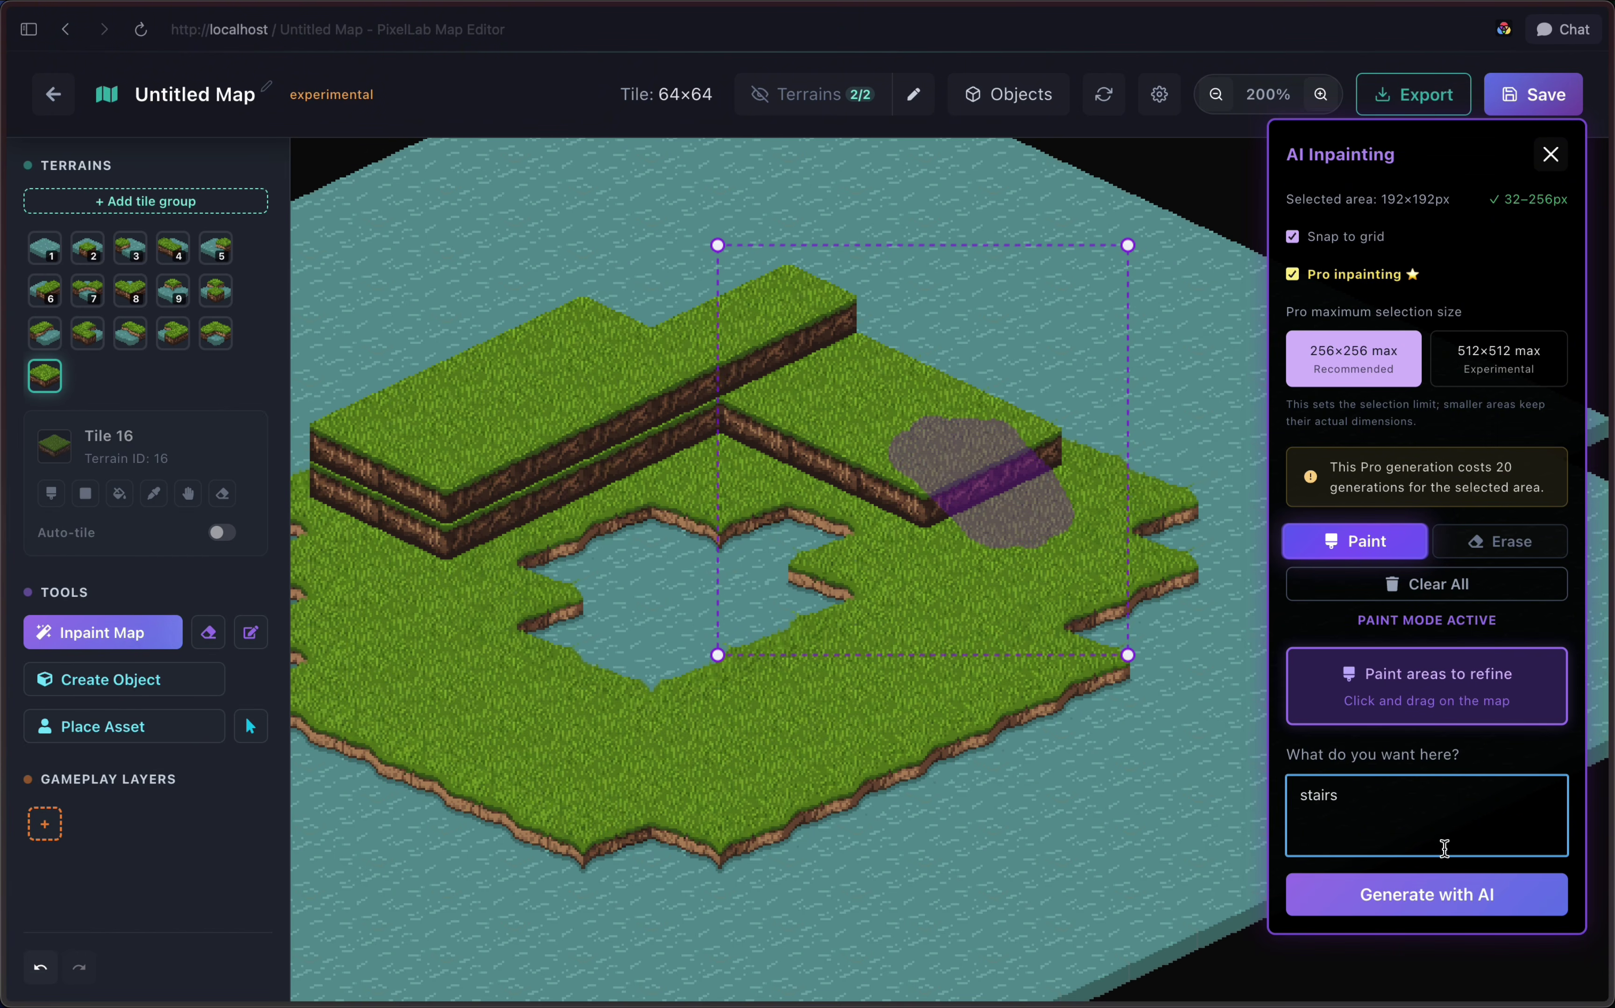
pyautogui.click(1433, 897)
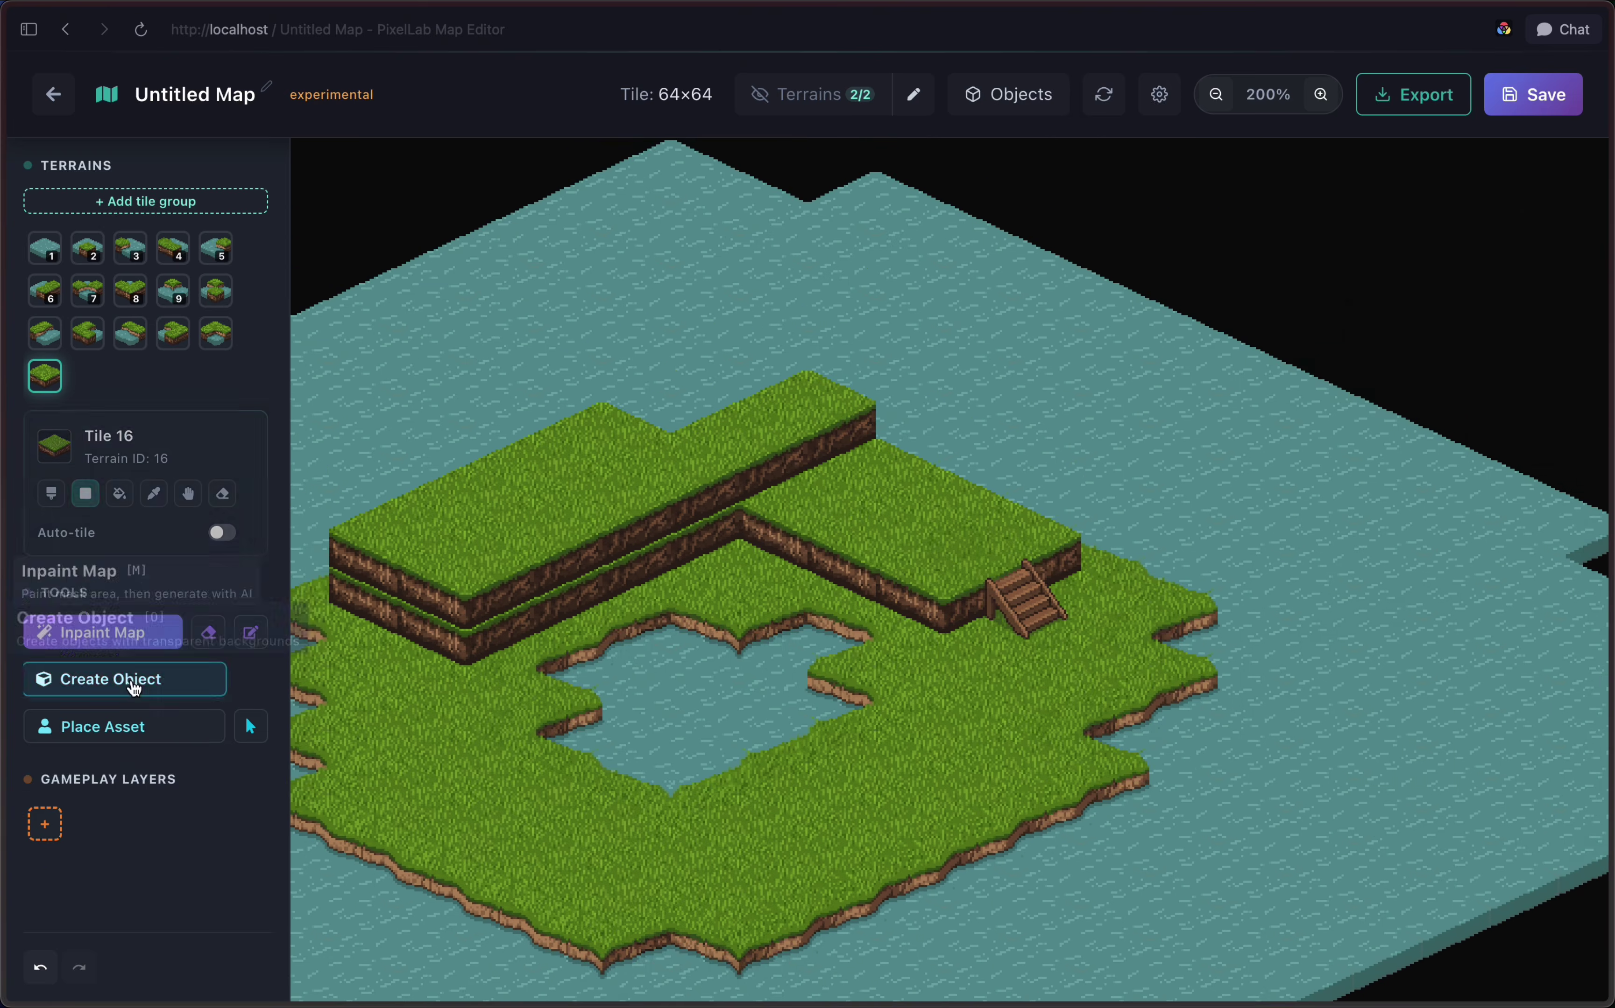
# Step: Mask the upper platform's ledge within the same inpaint area and generate a second set of stairs with AI
pyautogui.click(1385, 630)
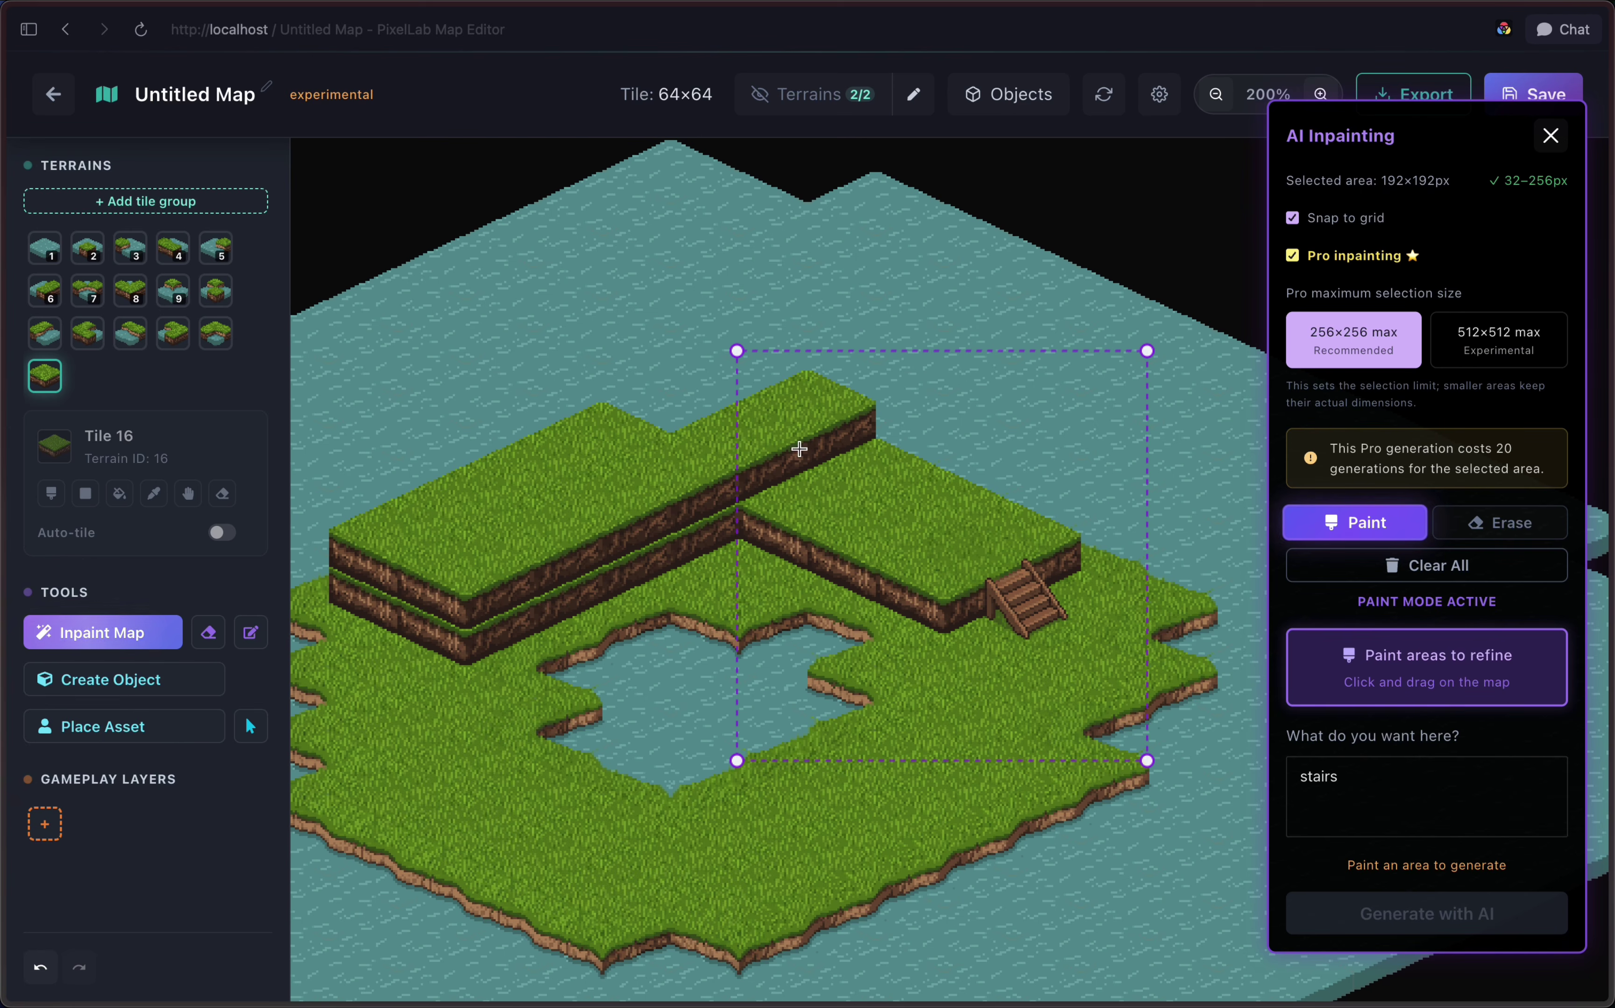
pyautogui.moveTo(817, 480)
pyautogui.mouseDown()
pyautogui.moveTo(776, 437)
pyautogui.moveTo(788, 458)
pyautogui.moveTo(766, 450)
pyautogui.moveTo(806, 487)
pyautogui.moveTo(848, 465)
pyautogui.moveTo(801, 424)
pyautogui.moveTo(800, 483)
pyautogui.moveTo(839, 504)
pyautogui.moveTo(846, 457)
pyautogui.mouseUp()
pyautogui.click(1402, 910)
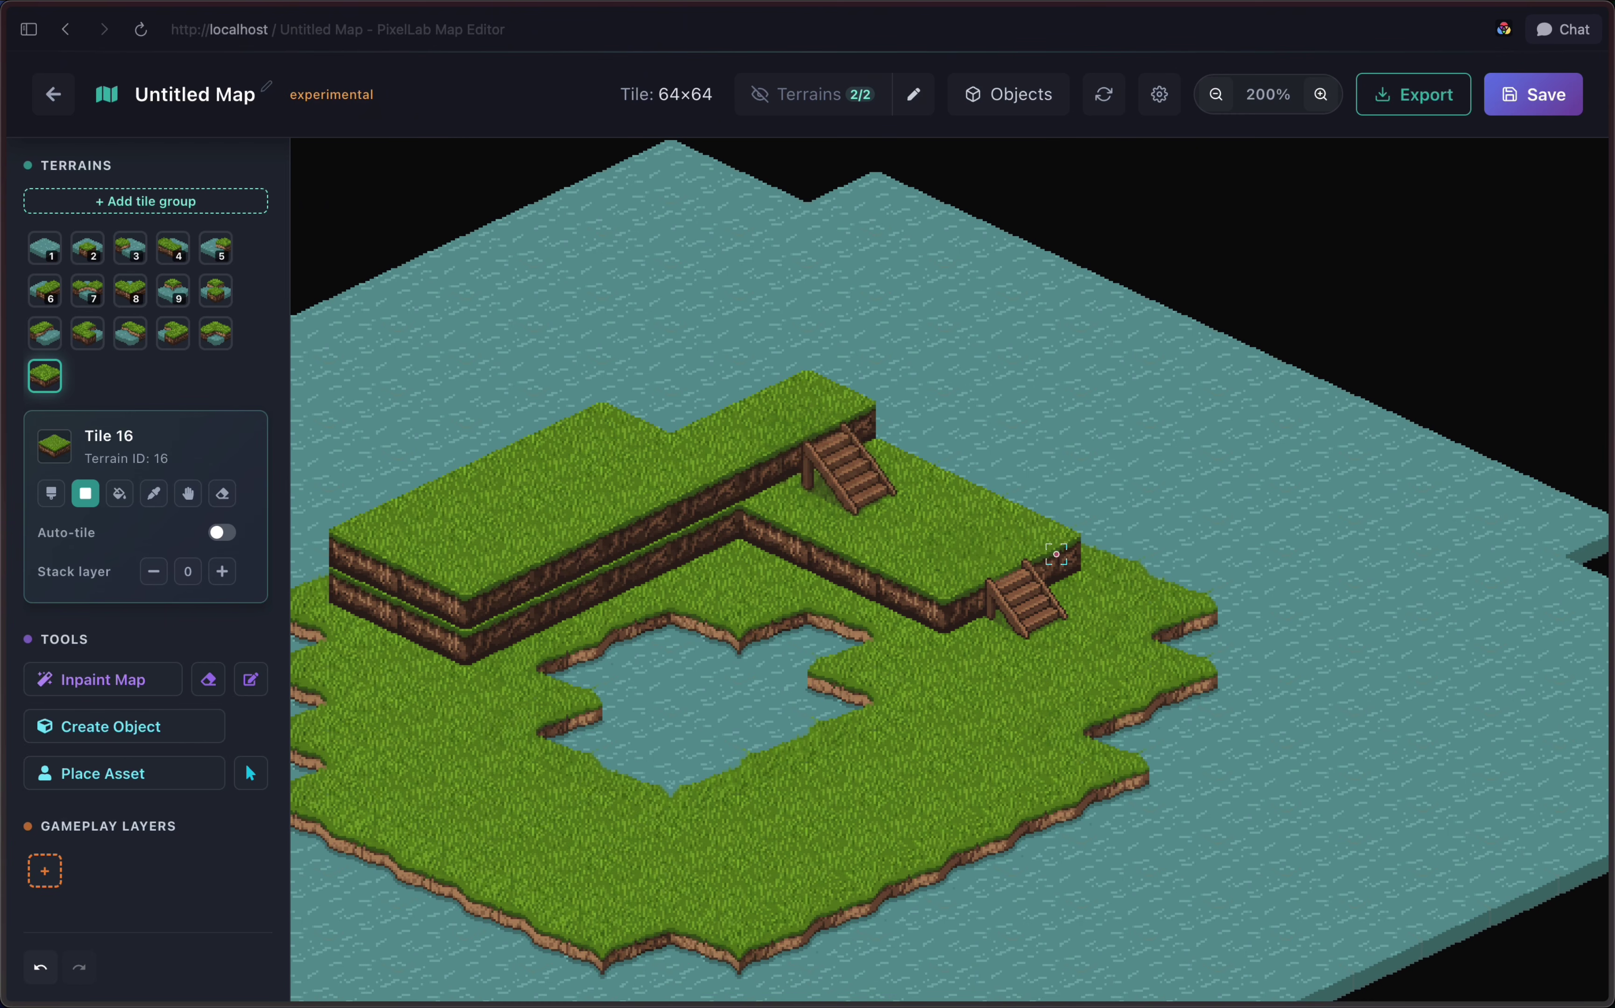
# Step: Open the map's inpainting for pixel editing in Pixelorama and decline restoring the previous session
pyautogui.scroll(-4, 1067, 546)
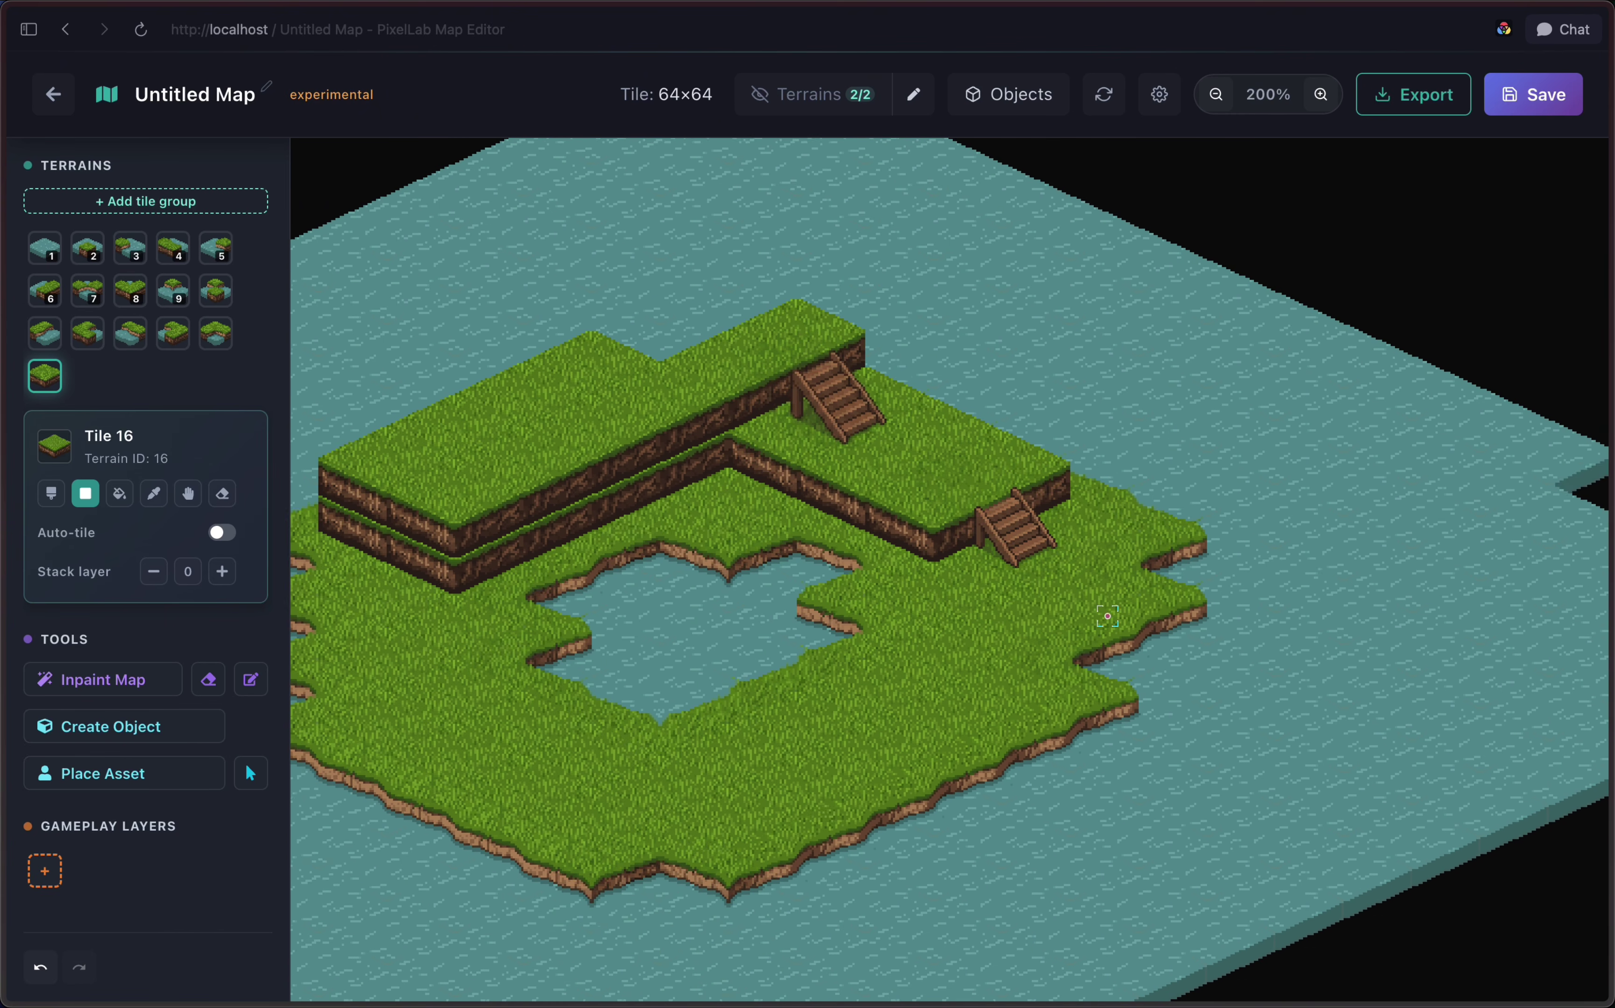
pyautogui.moveTo(1124, 587); pyautogui.dragTo(1175, 588)
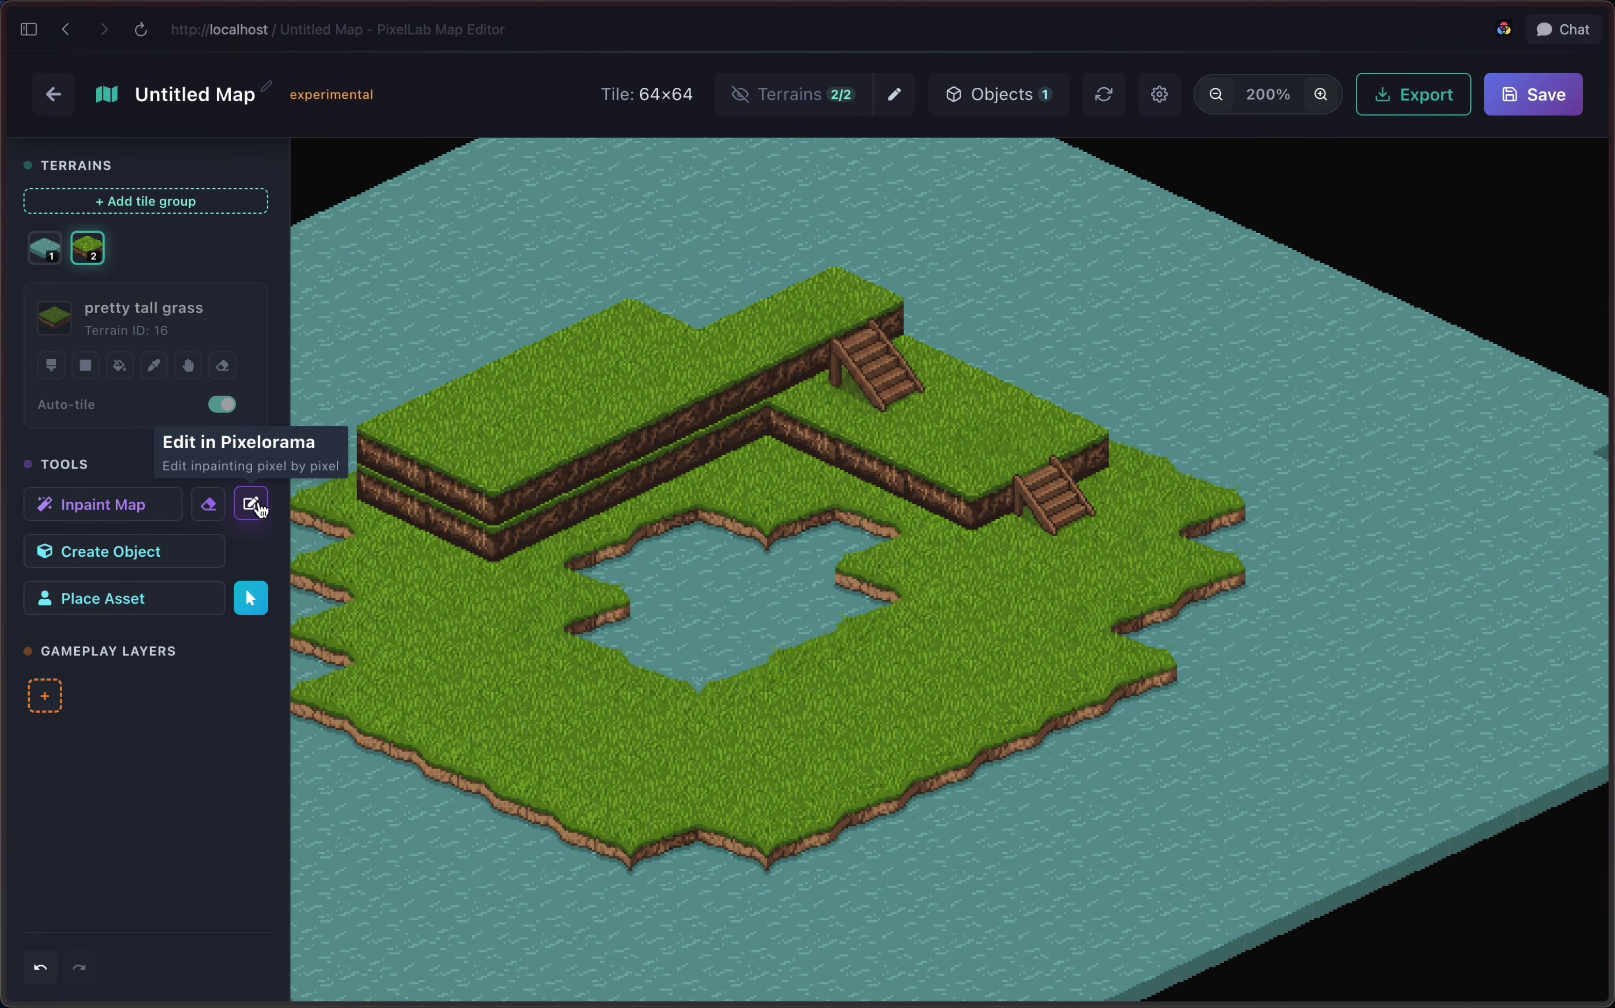
pyautogui.click(253, 505)
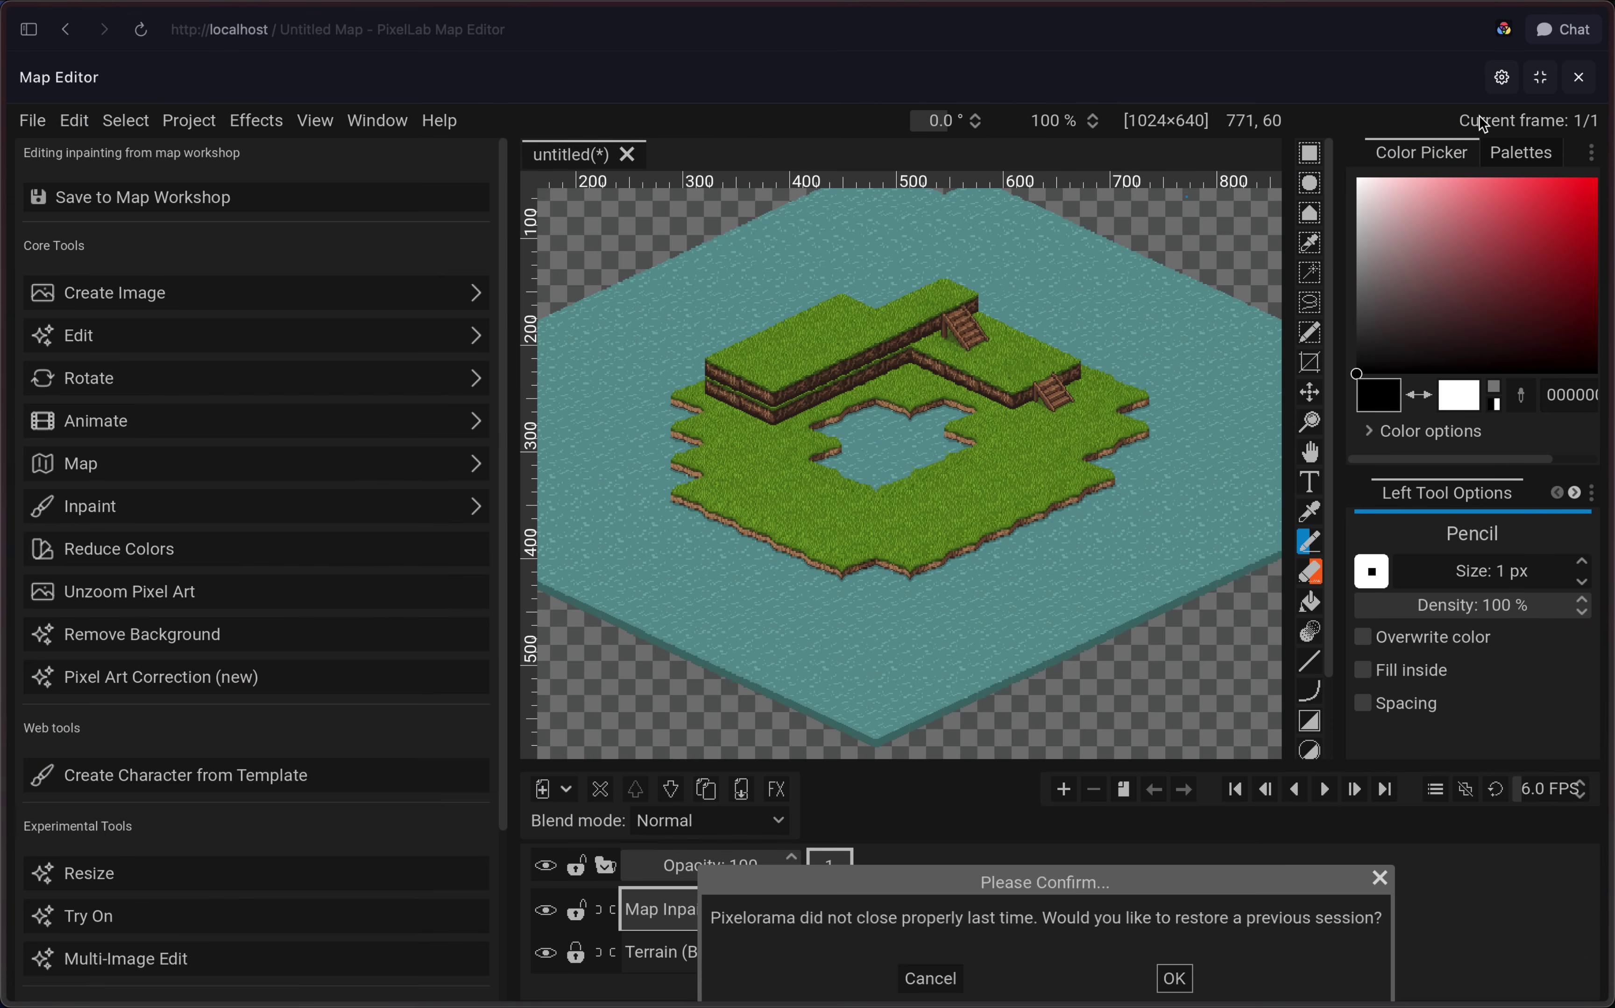
pyautogui.click(968, 979)
# Step: Sample the dark brown 412c20 near the lower stairs as the Pencil color on the Map Inpainting layer
pyautogui.scroll(10, 1000, 527)
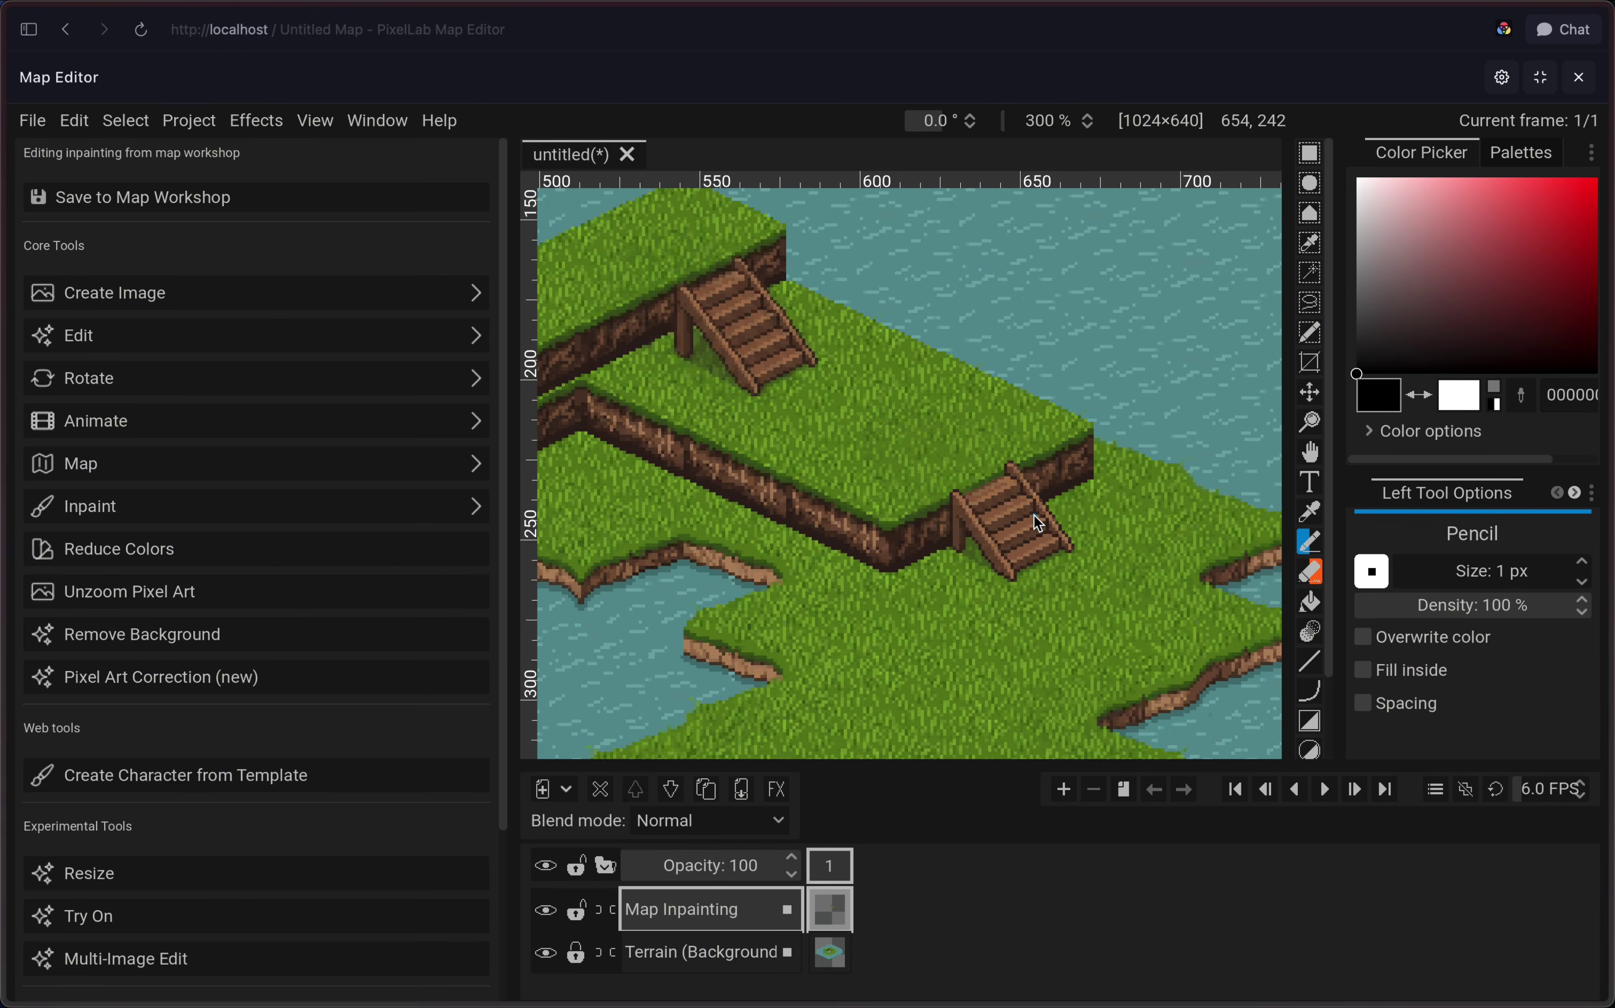
pyautogui.scroll(-3, 823, 460)
pyautogui.scroll(4, 867, 460)
pyautogui.keyDown('alt'); pyautogui.click(893, 460); pyautogui.keyUp('alt')
pyautogui.scroll(-3, 893, 461)
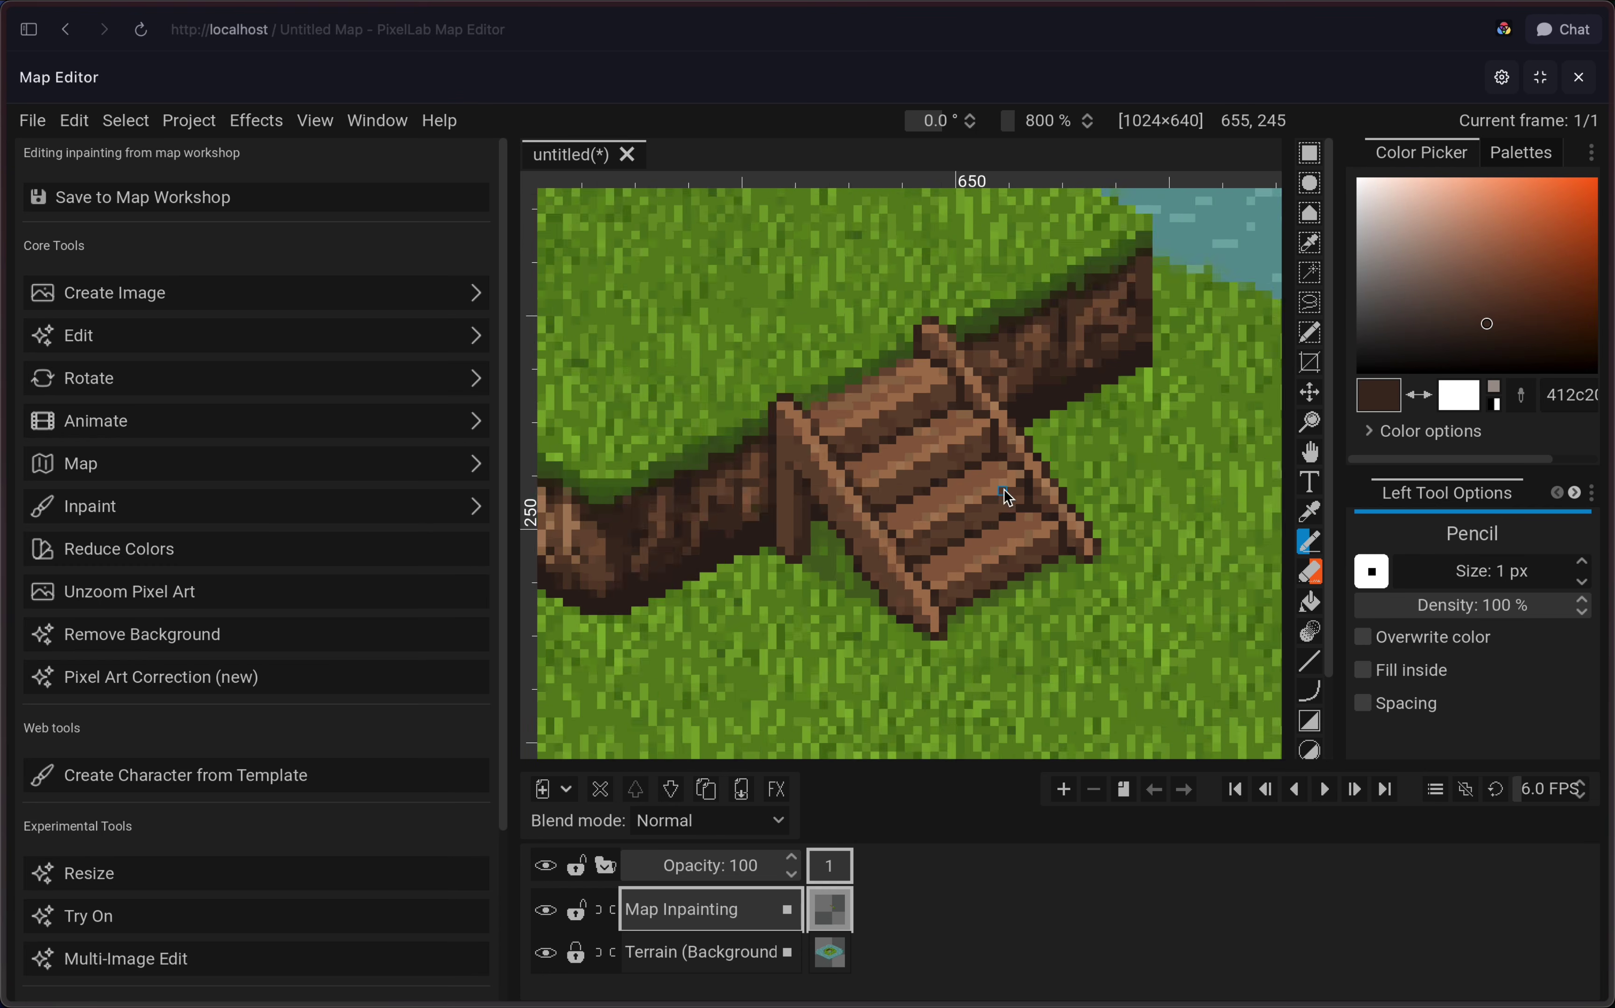
# Step: Sample the very dark brown 2c1e18 from the cliff beside the upper stairs as the Pencil color
pyautogui.scroll(2, 894, 460)
pyautogui.scroll(-3, 893, 460)
pyautogui.scroll(-2, 738, 577)
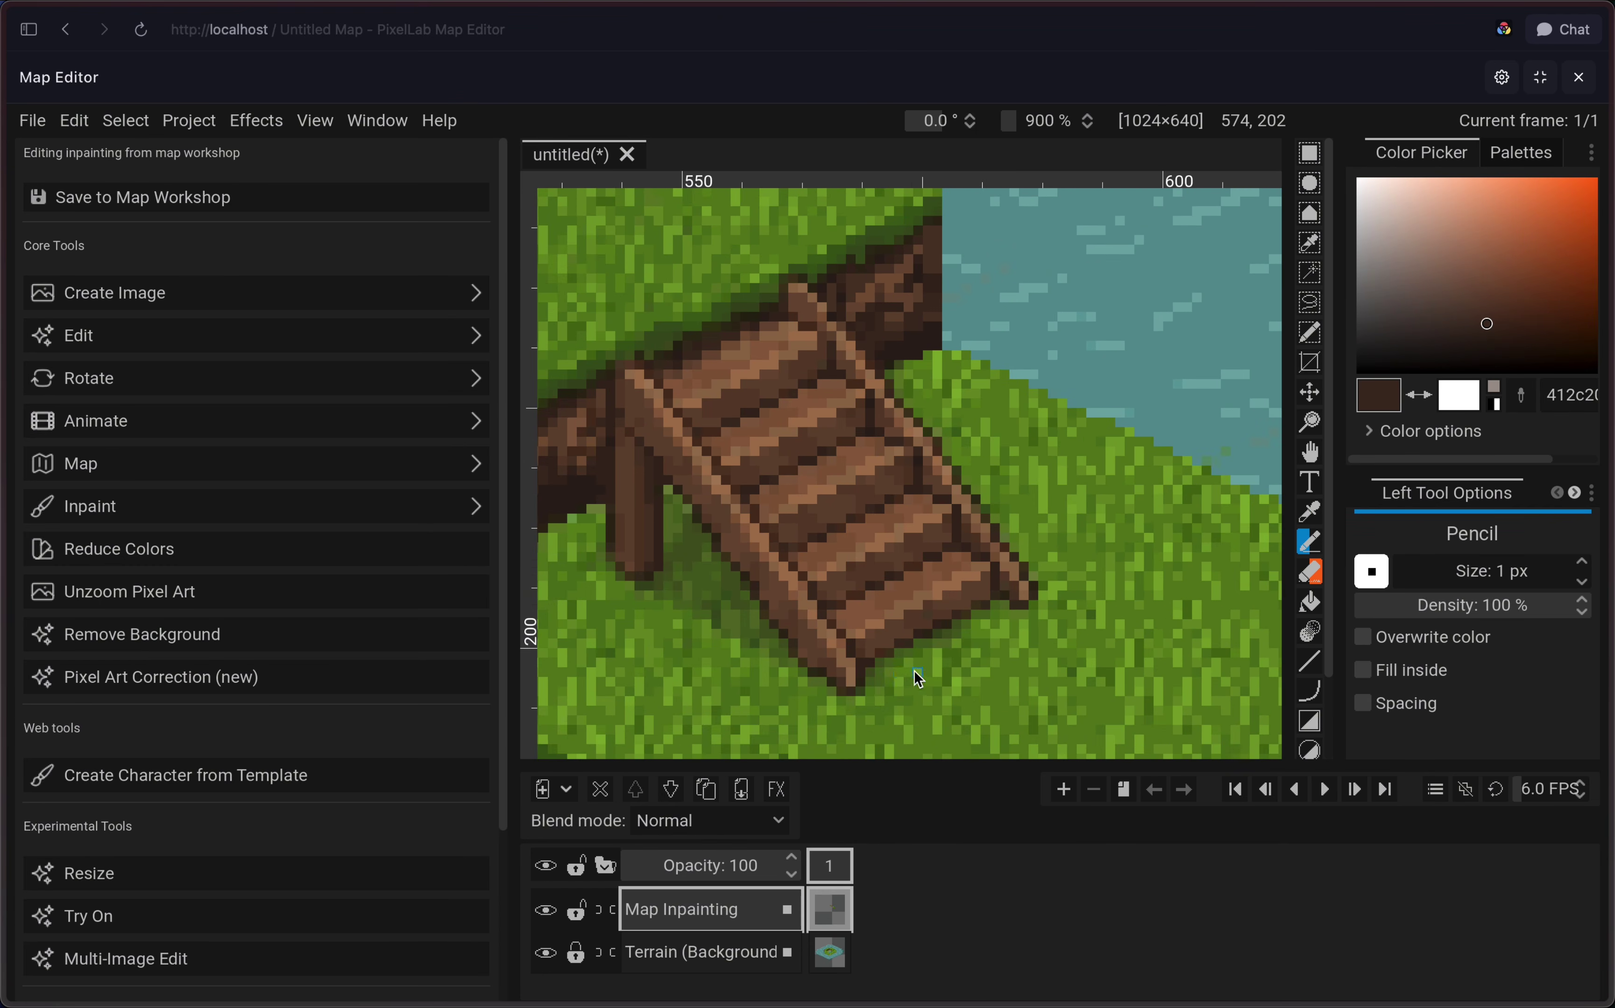
pyautogui.scroll(3, 912, 675)
pyautogui.scroll(5, 859, 533)
pyautogui.keyDown('alt'); pyautogui.click(881, 465); pyautogui.keyUp('alt')
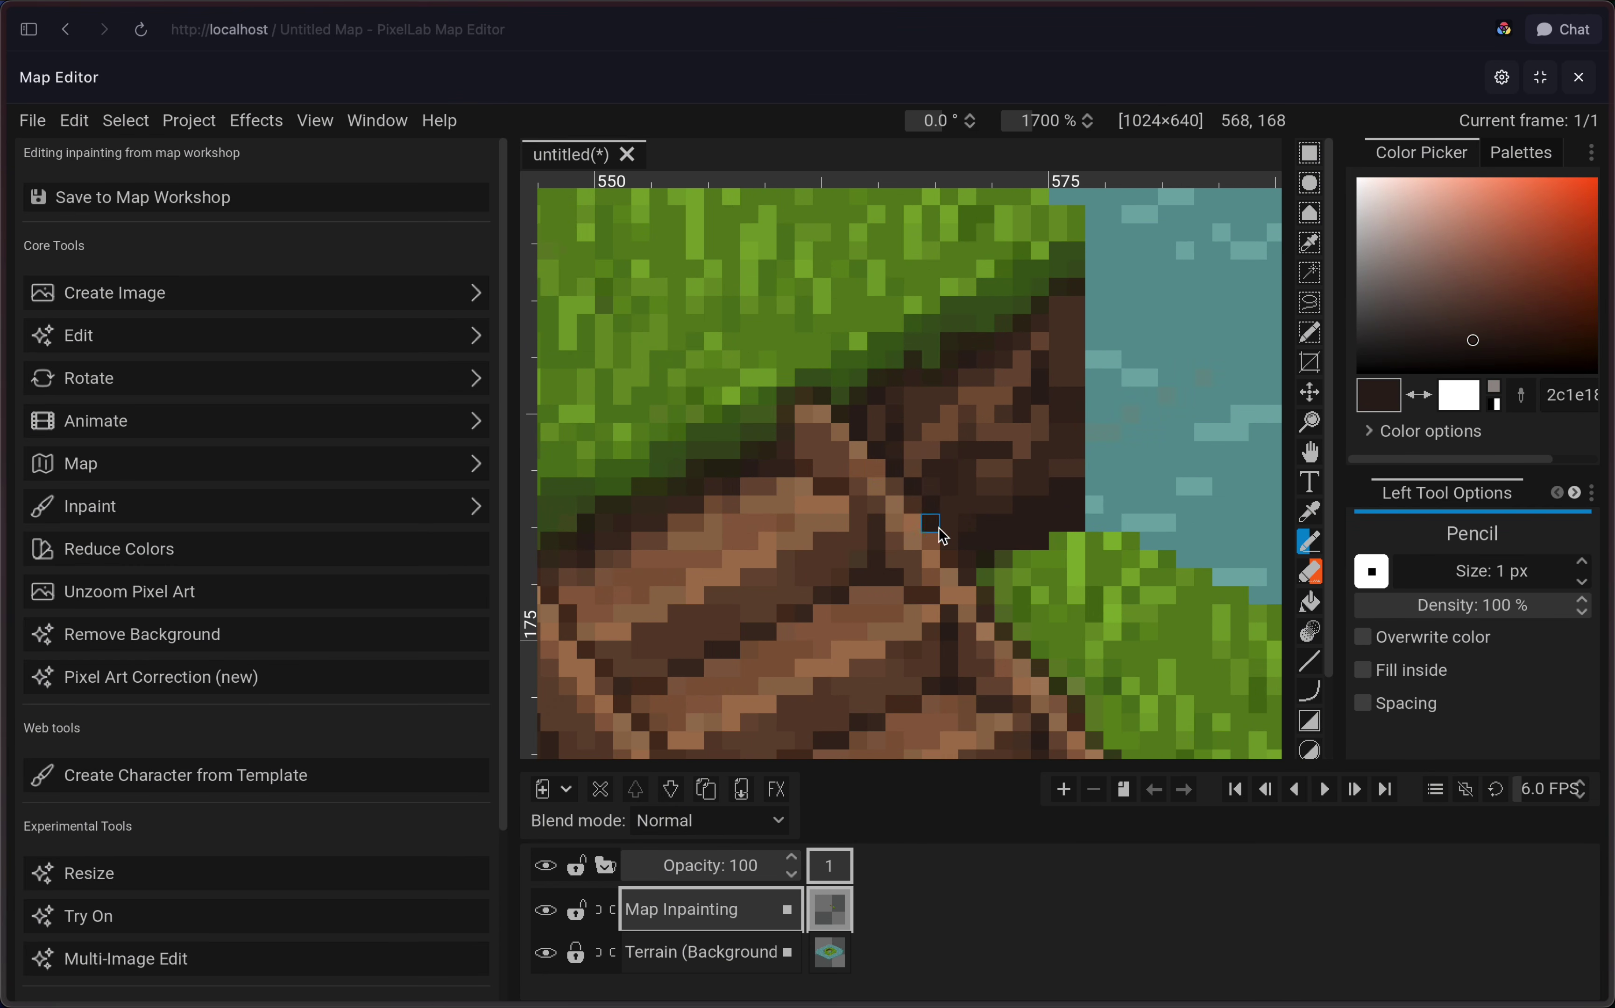
# Step: Sample the shadow colors under the upper stairs, first the dark brown 2e2714 and finally the dark green 475520
pyautogui.scroll(-5, 943, 534)
pyautogui.scroll(5, 937, 541)
pyautogui.keyDown('alt'); pyautogui.click(891, 442); pyautogui.keyUp('alt')
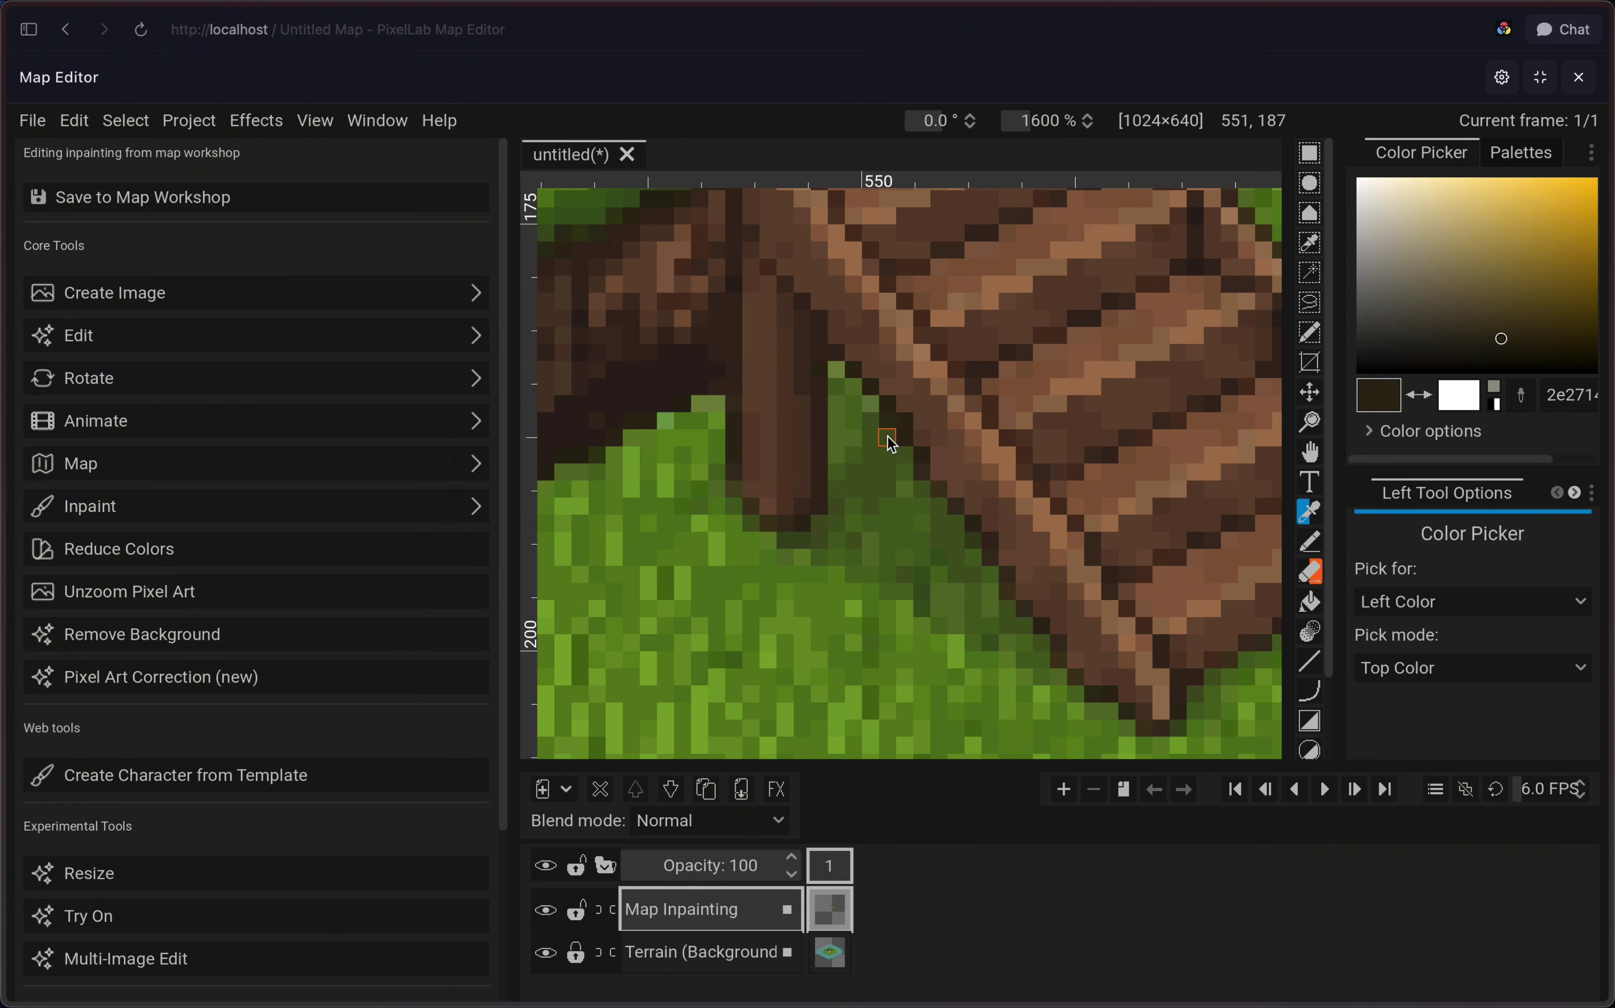
pyautogui.scroll(-2, 900, 447)
pyautogui.keyDown('alt'); pyautogui.click(995, 549); pyautogui.keyUp('alt')
pyautogui.scroll(-3, 1040, 493)
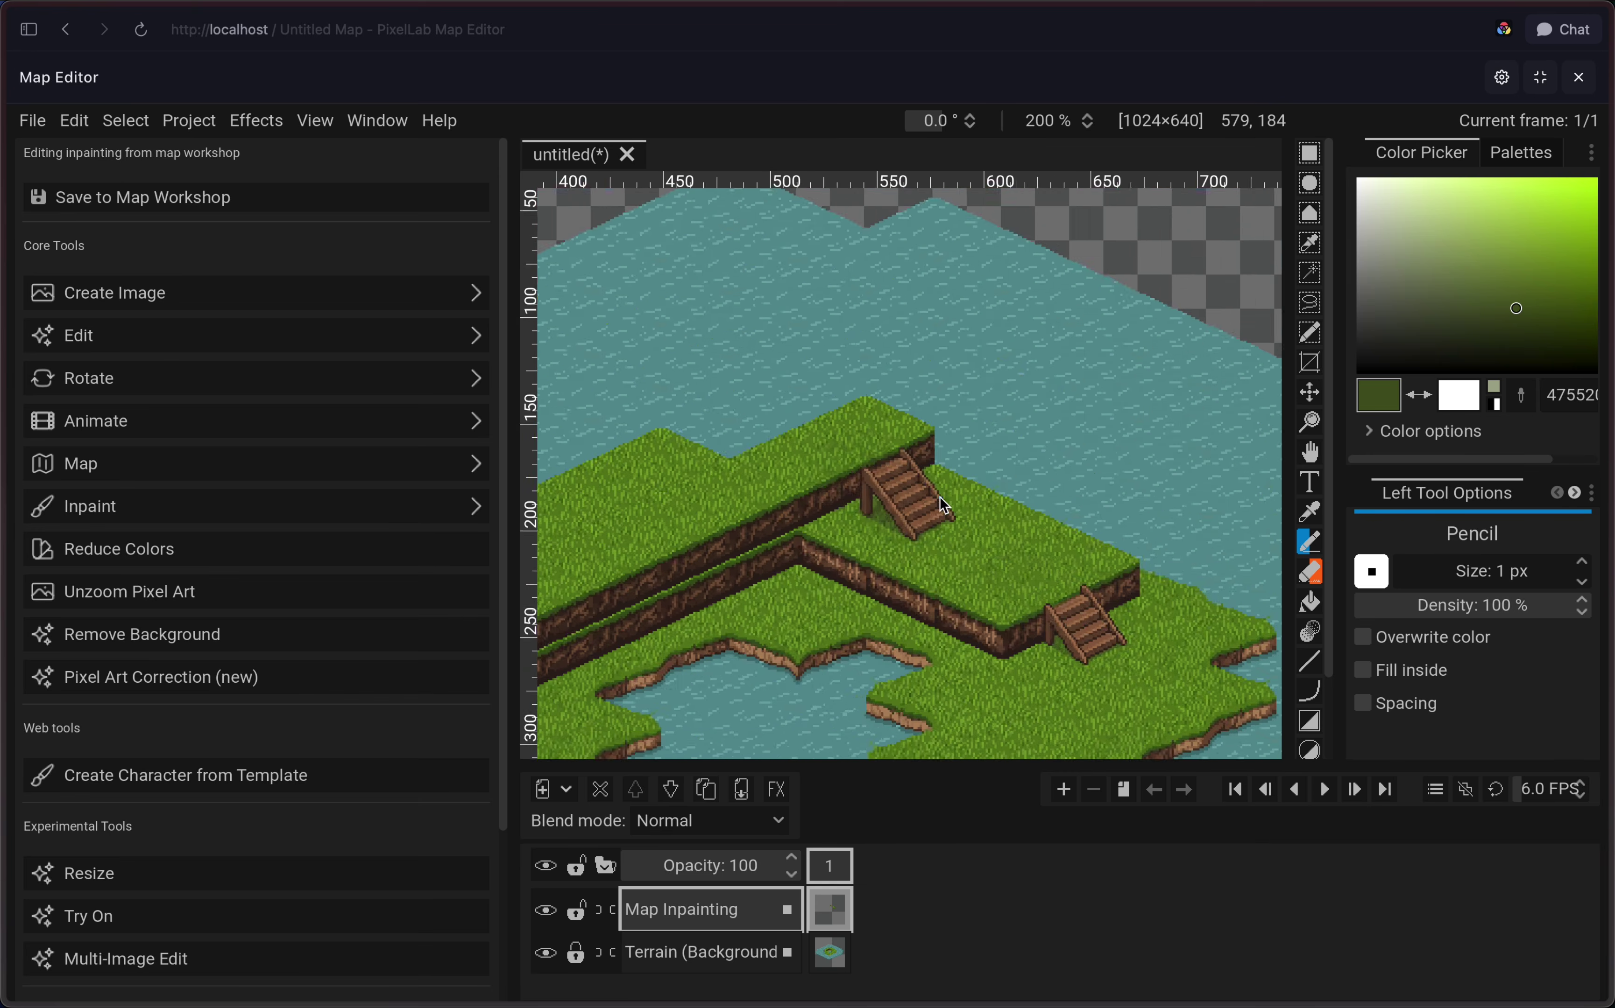
# Step: Pick the 2e2714 and 475520 shadow tones beside the upper stairs again, and save back to the map editor
pyautogui.scroll(5, 933, 354)
pyautogui.keyDown('alt'); pyautogui.click(947, 383); pyautogui.keyUp('alt')
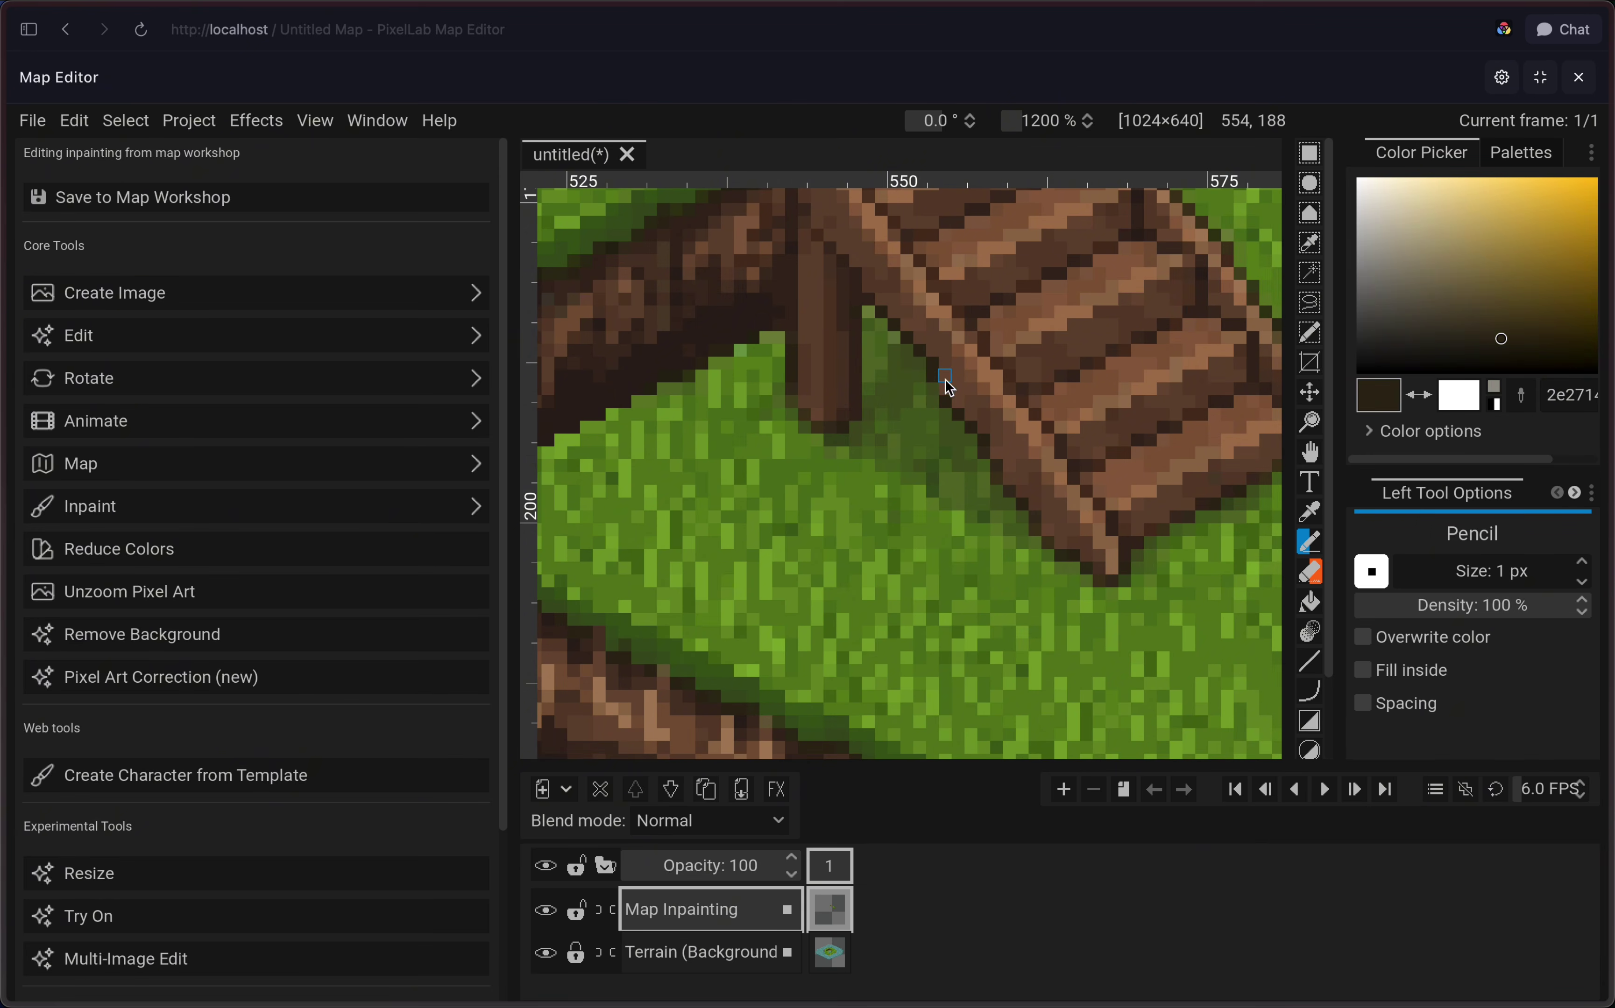
pyautogui.scroll(-2, 927, 382)
pyautogui.keyDown('alt'); pyautogui.click(912, 383); pyautogui.keyUp('alt')
pyautogui.scroll(-2, 993, 271)
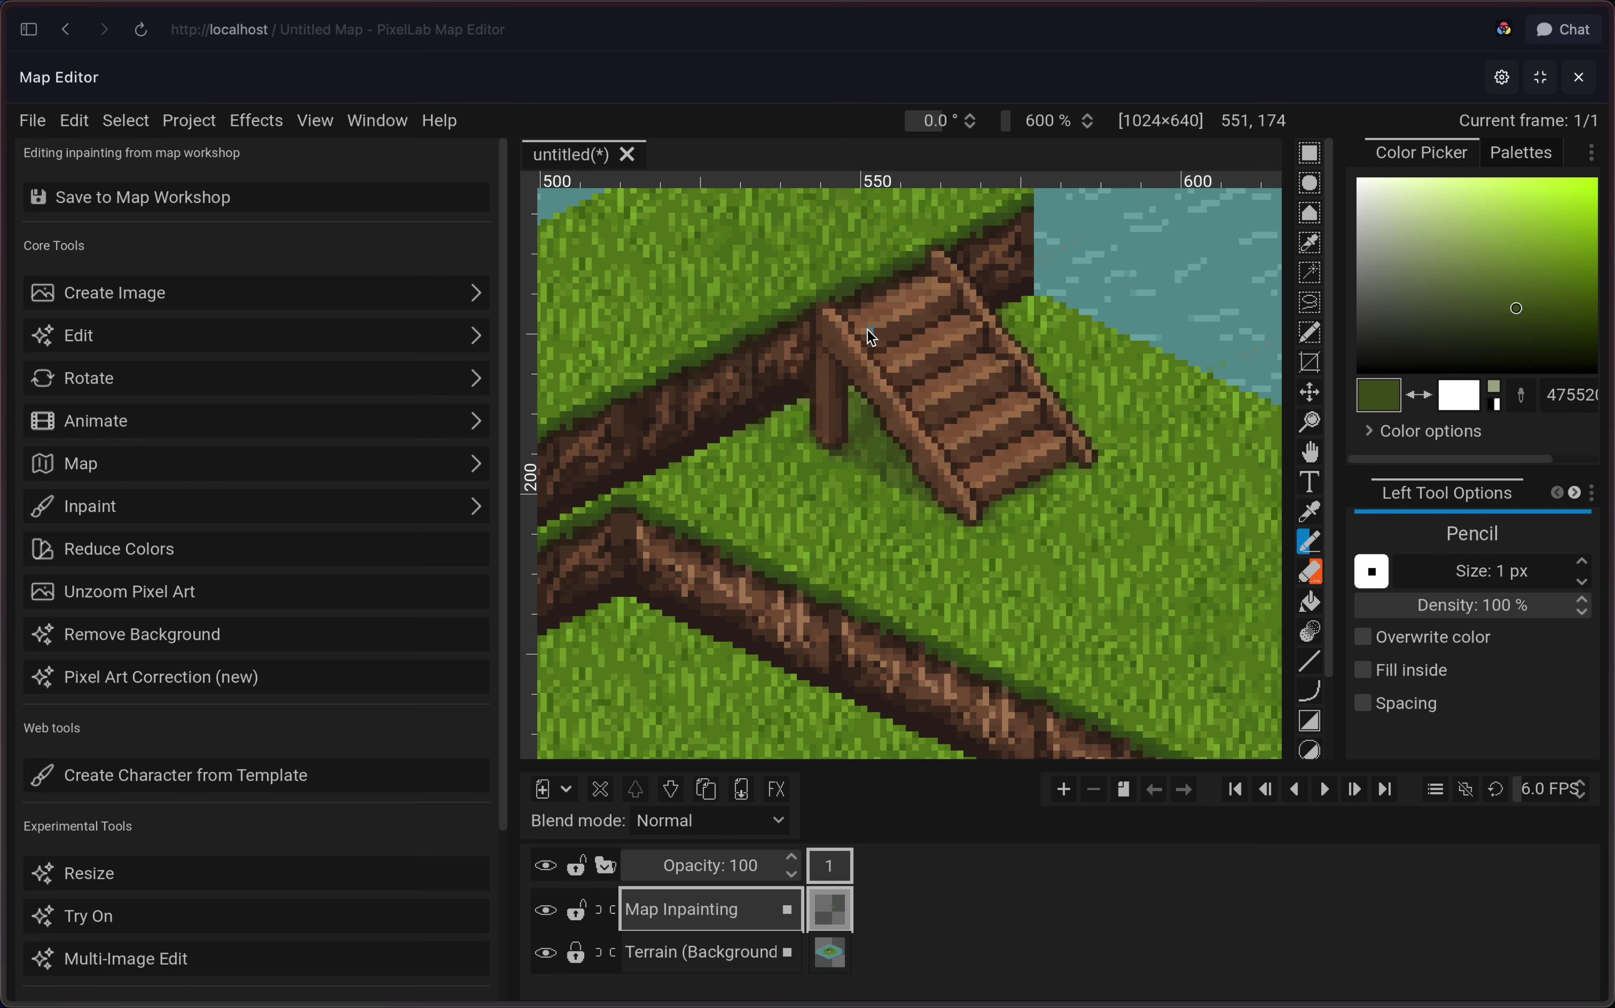
pyautogui.hotkey('ctrl', 's')
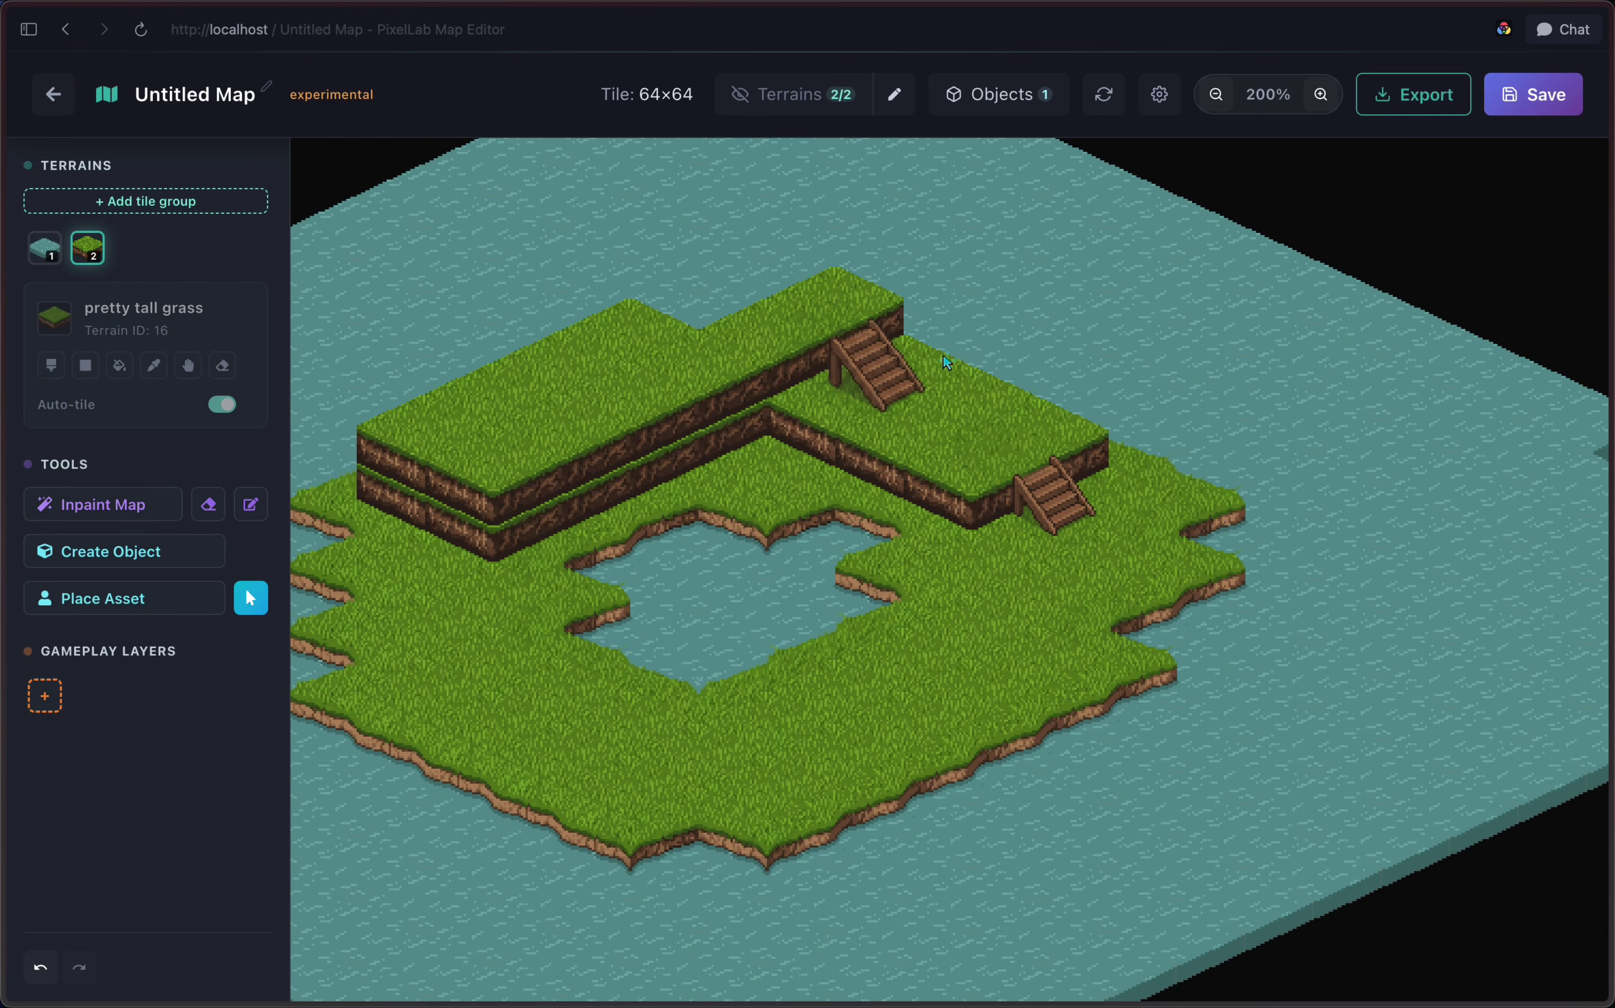
pyautogui.scroll(-3, 912, 497)
pyautogui.hscroll(-3, 1200, 300)
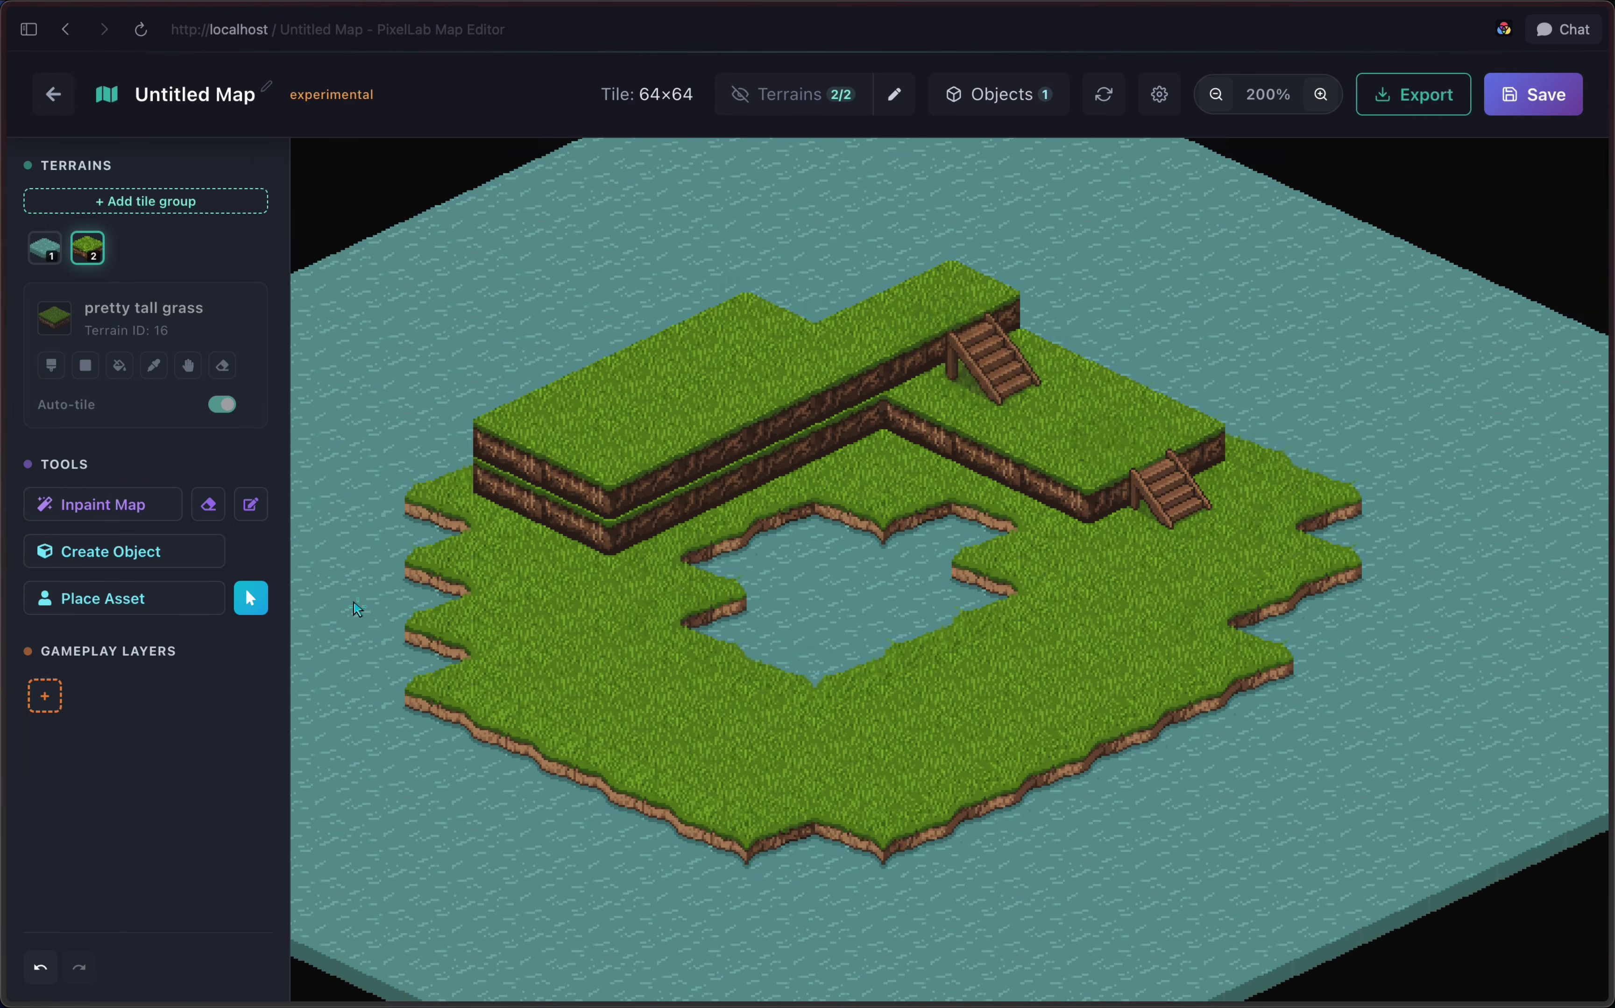
pyautogui.click(176, 553)
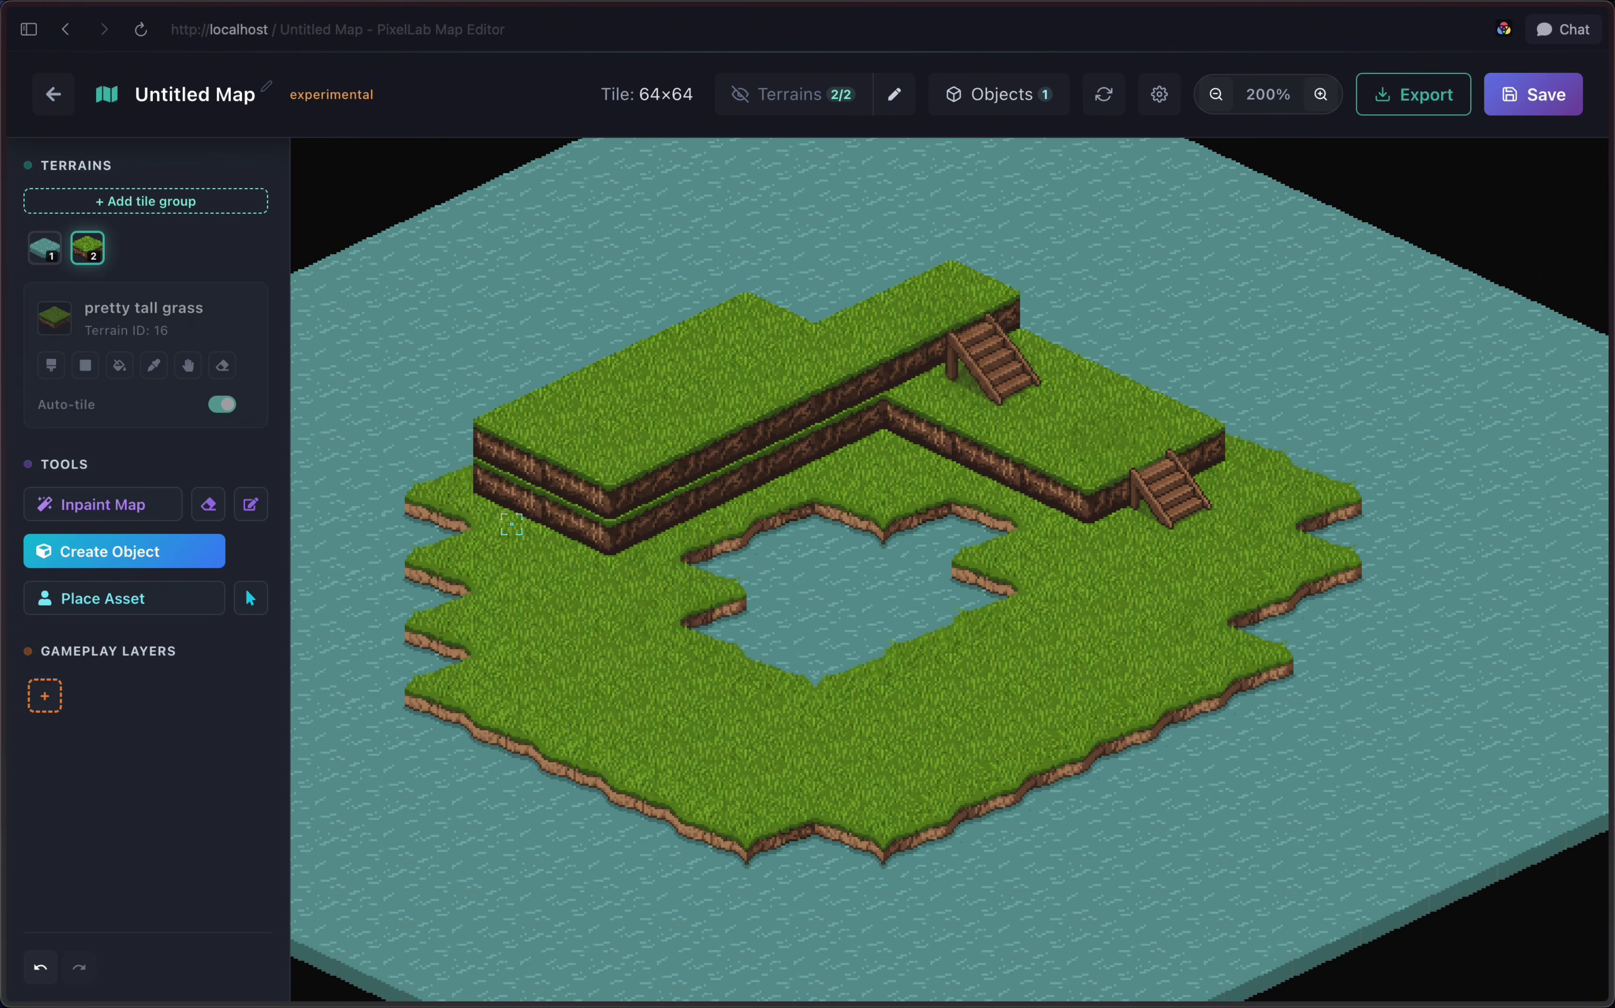
pyautogui.click(512, 525)
pyautogui.click(1413, 580)
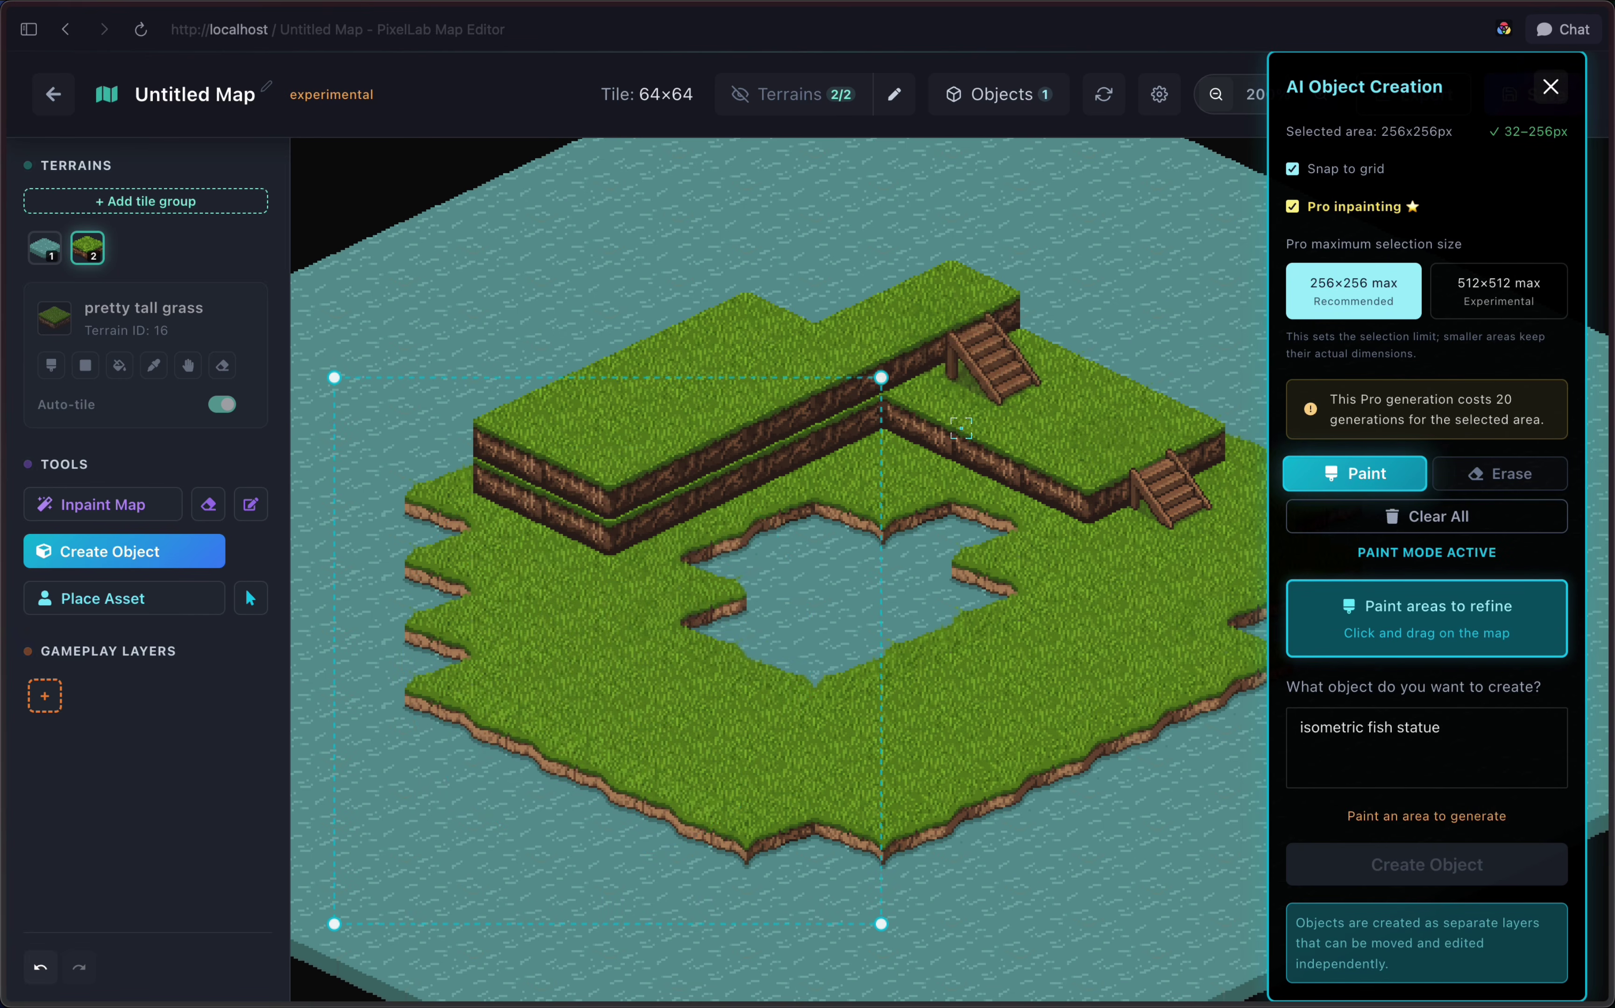
pyautogui.moveTo(334, 924); pyautogui.dragTo(426, 784)
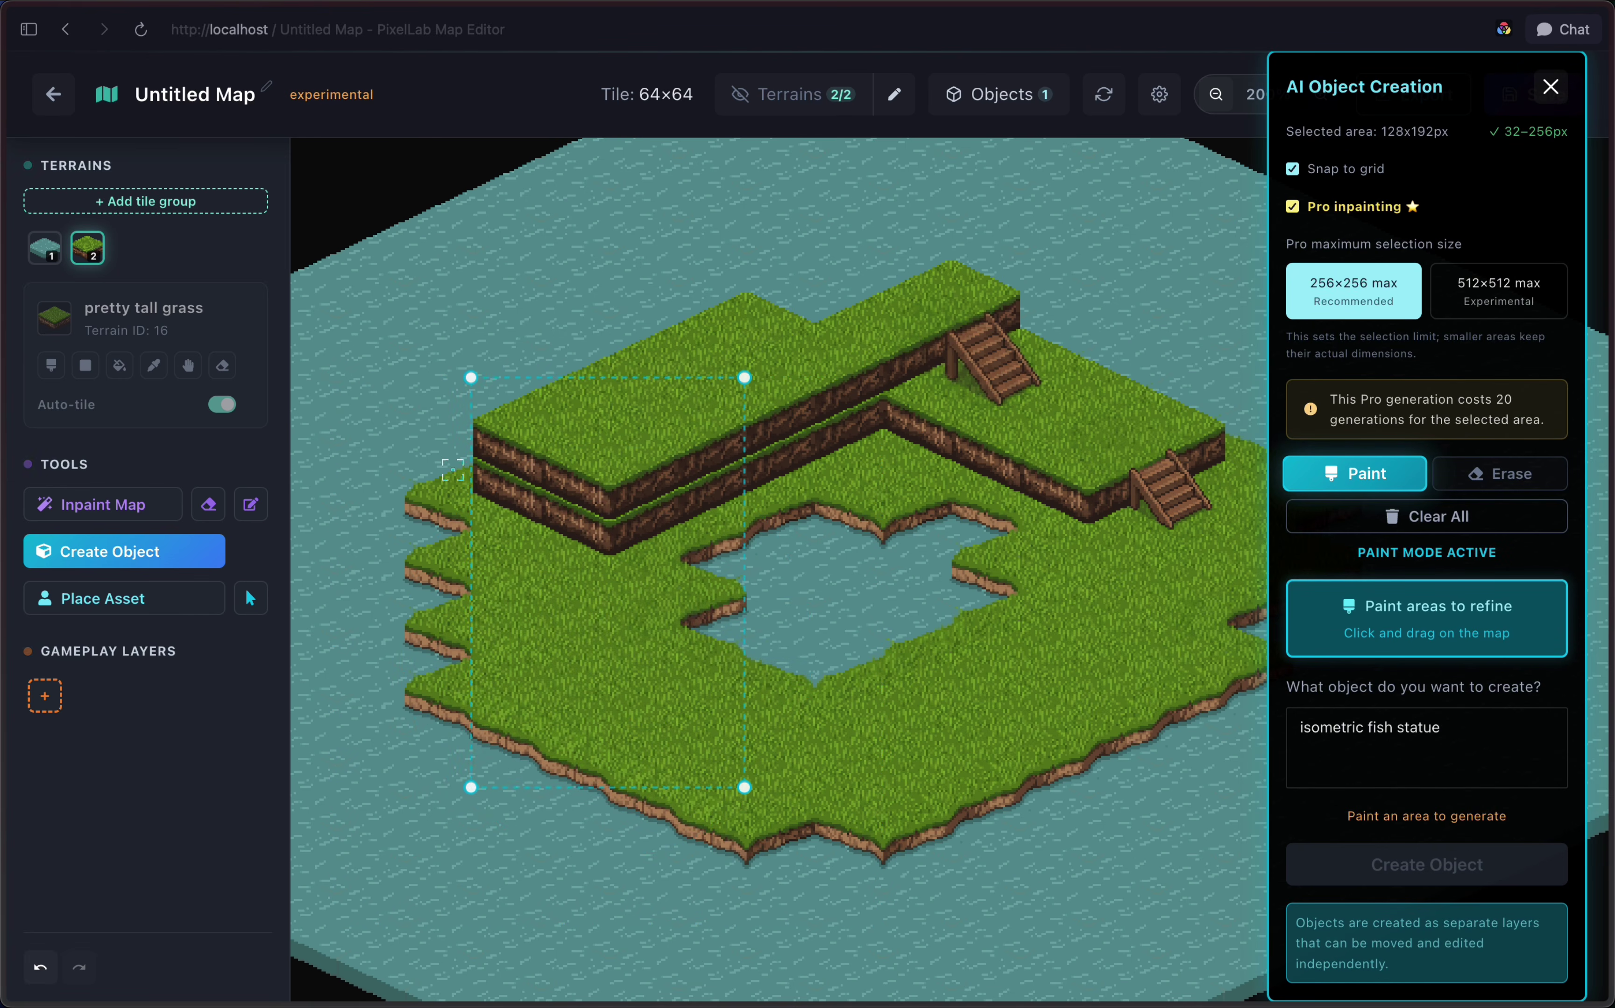
pyautogui.moveTo(471, 378); pyautogui.dragTo(470, 467)
pyautogui.press('super+a')
pyautogui.press('BackSpace')
pyautogui.click(248, 591)
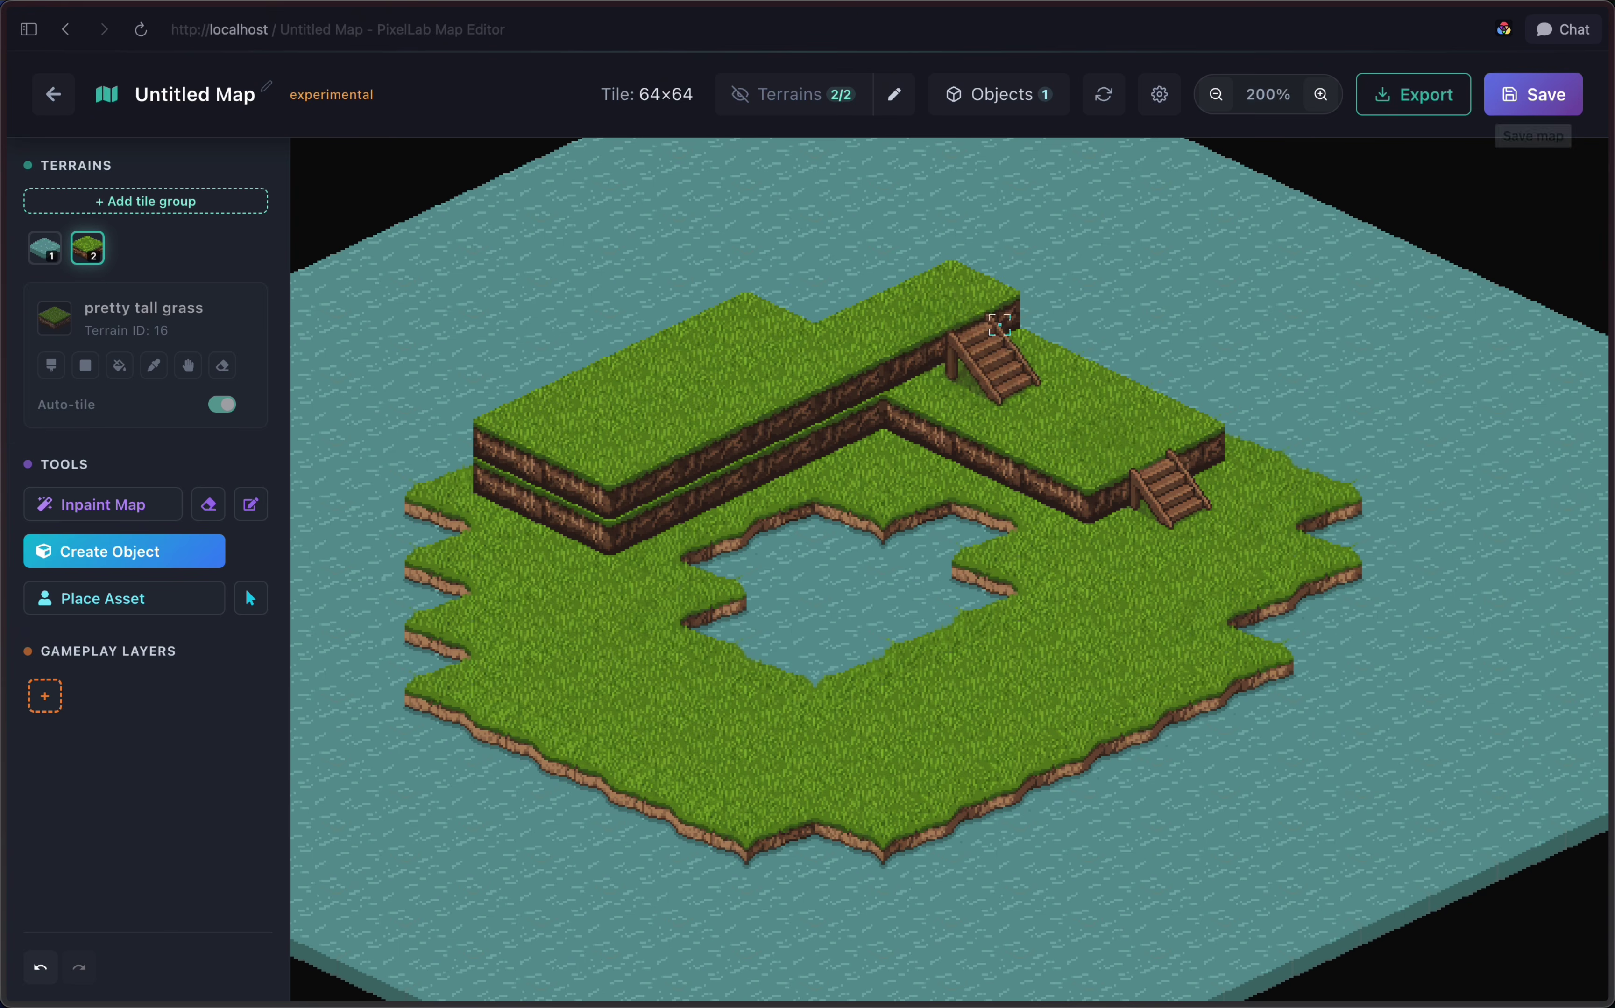
# Step: Place a new object area on the grass below the plateau, clear its prompt, shrink it to 128x128px and repaint a small mask
pyautogui.press('c')
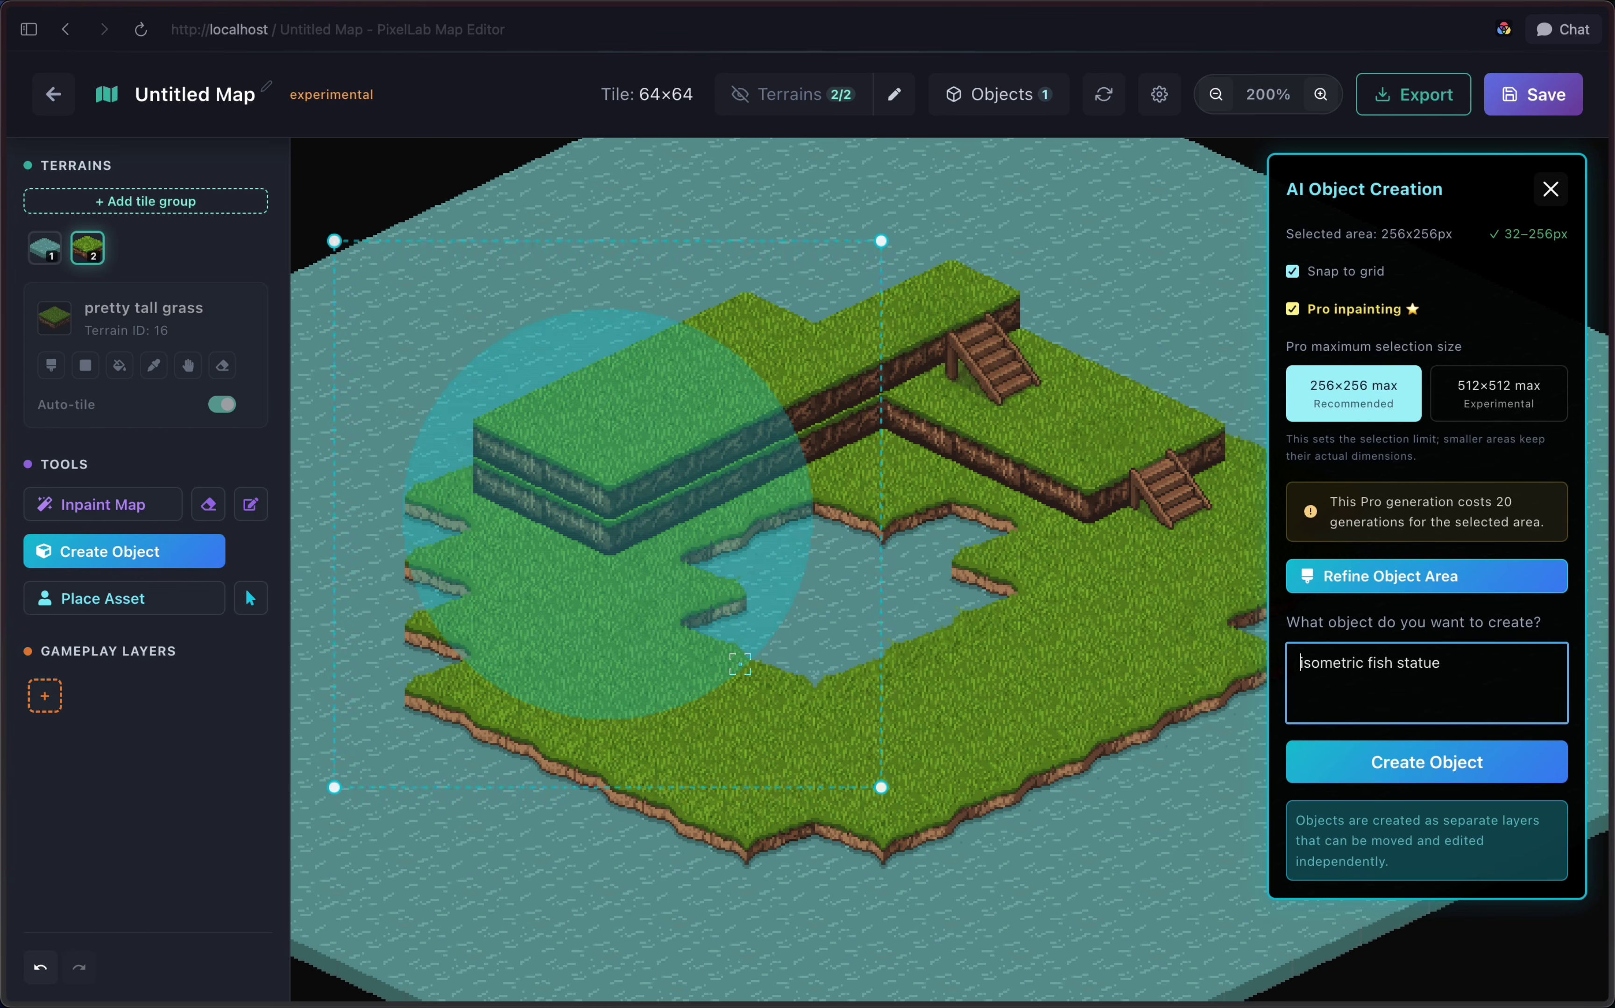
pyautogui.press('BackSpace')
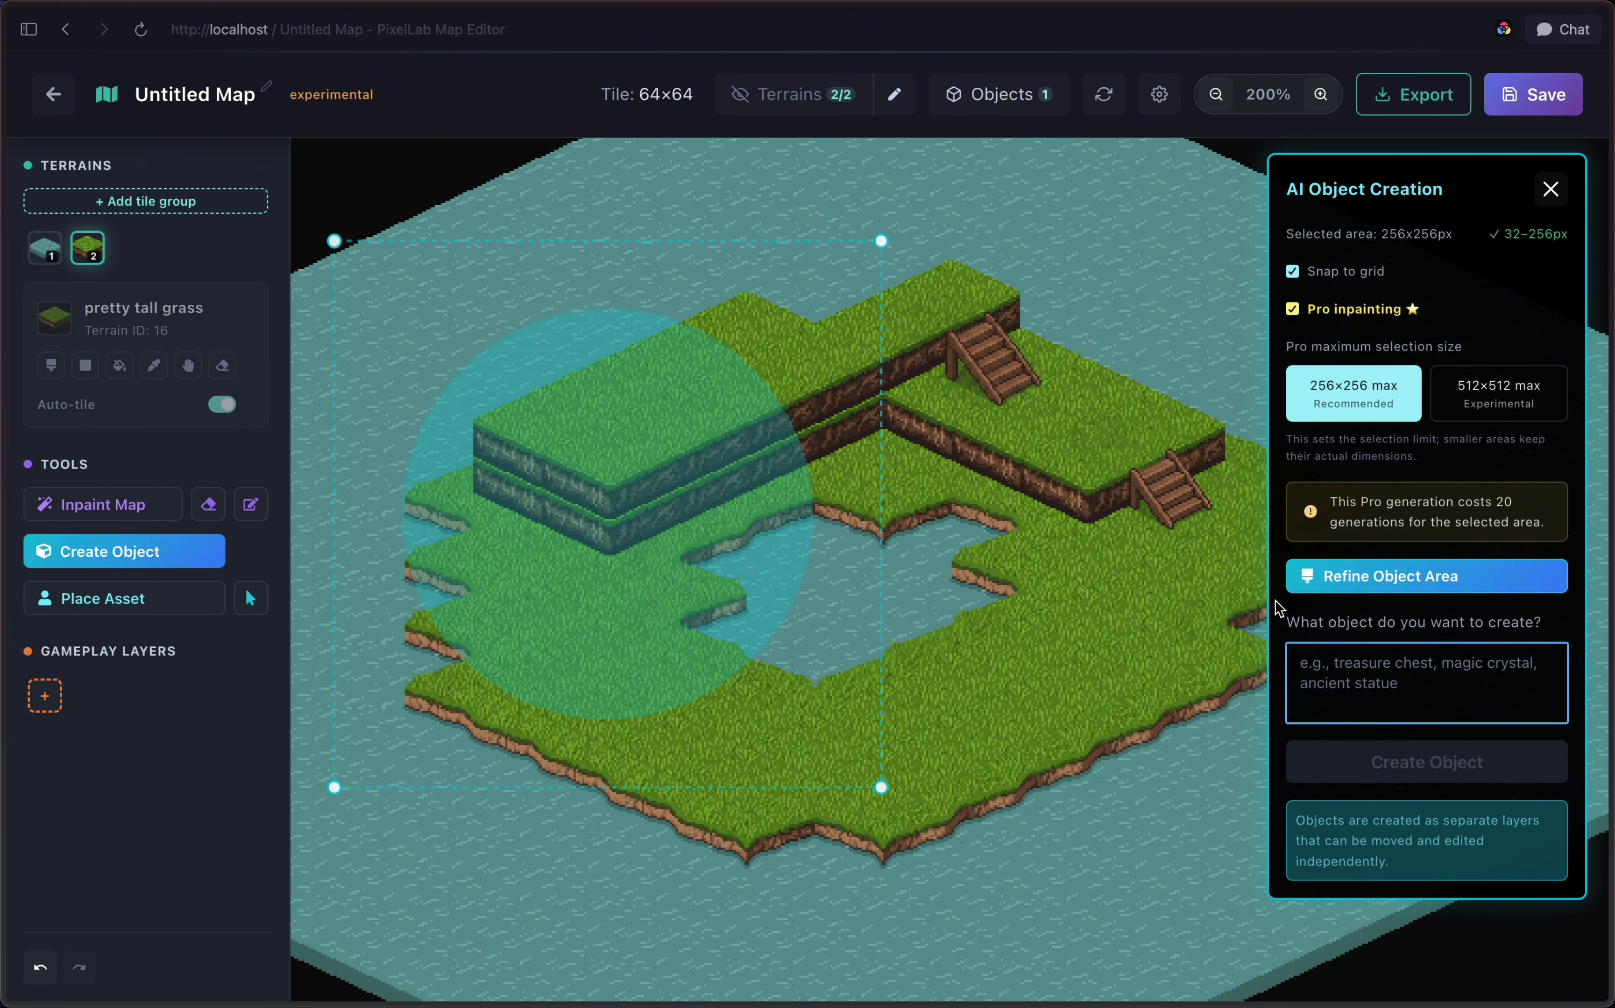
pyautogui.moveTo(881, 240); pyautogui.dragTo(745, 377)
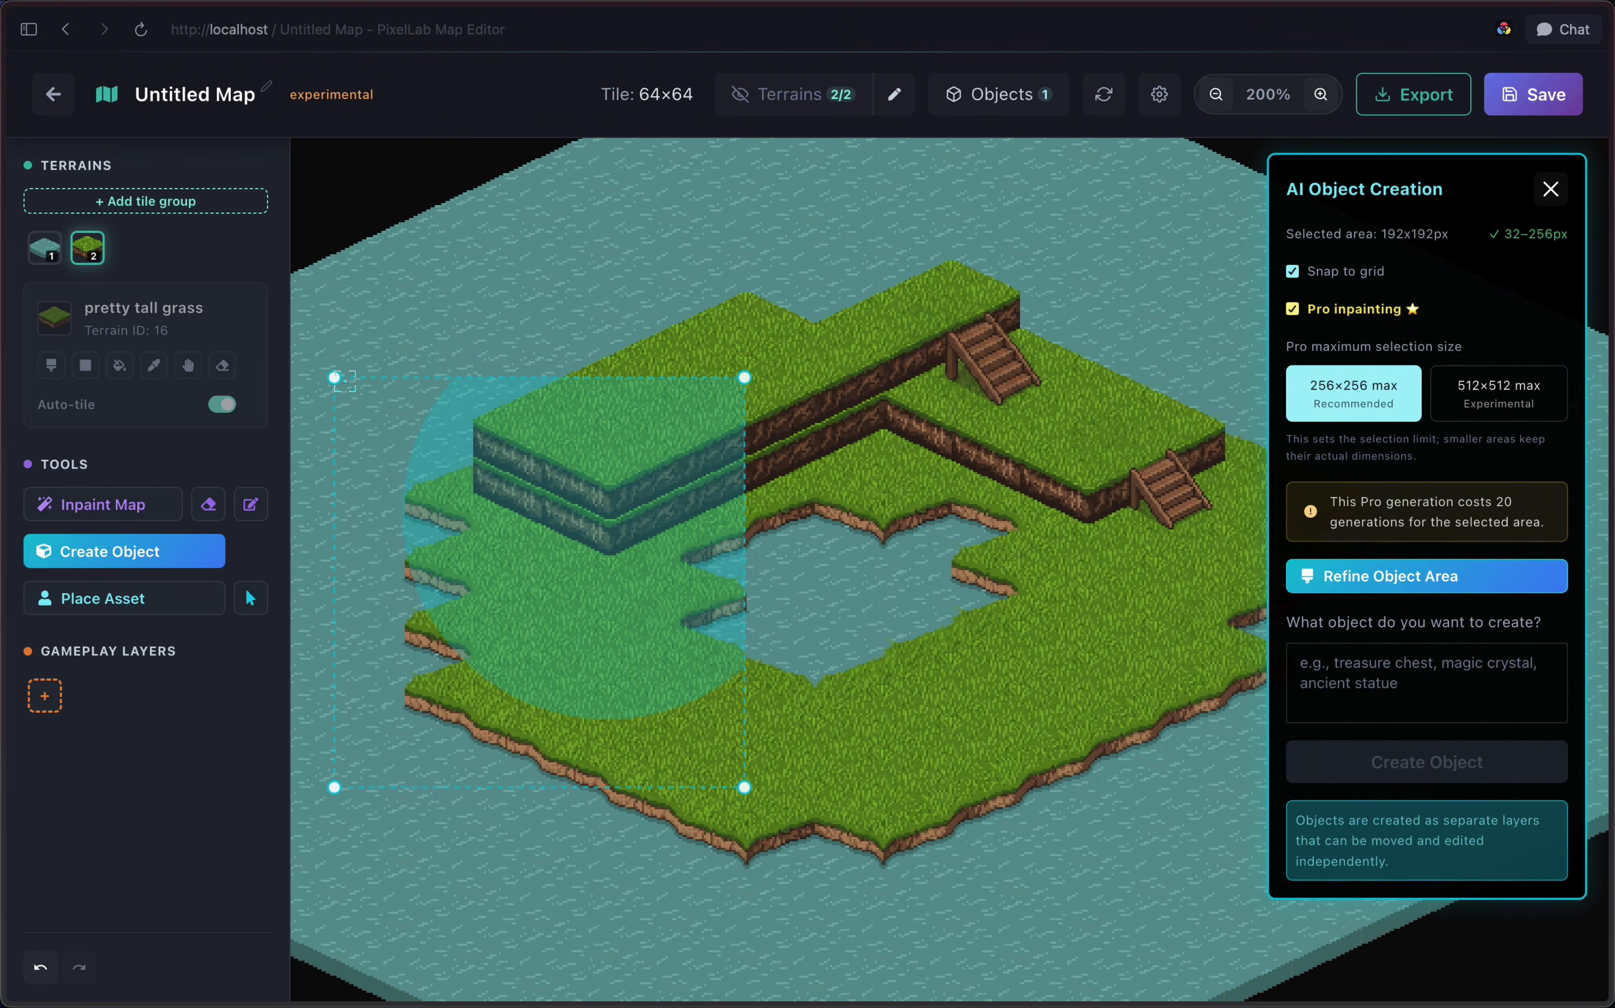
pyautogui.moveTo(337, 379)
pyautogui.mouseDown()
pyautogui.moveTo(460, 383)
pyautogui.moveTo(471, 514)
pyautogui.mouseUp()
pyautogui.click(1440, 576)
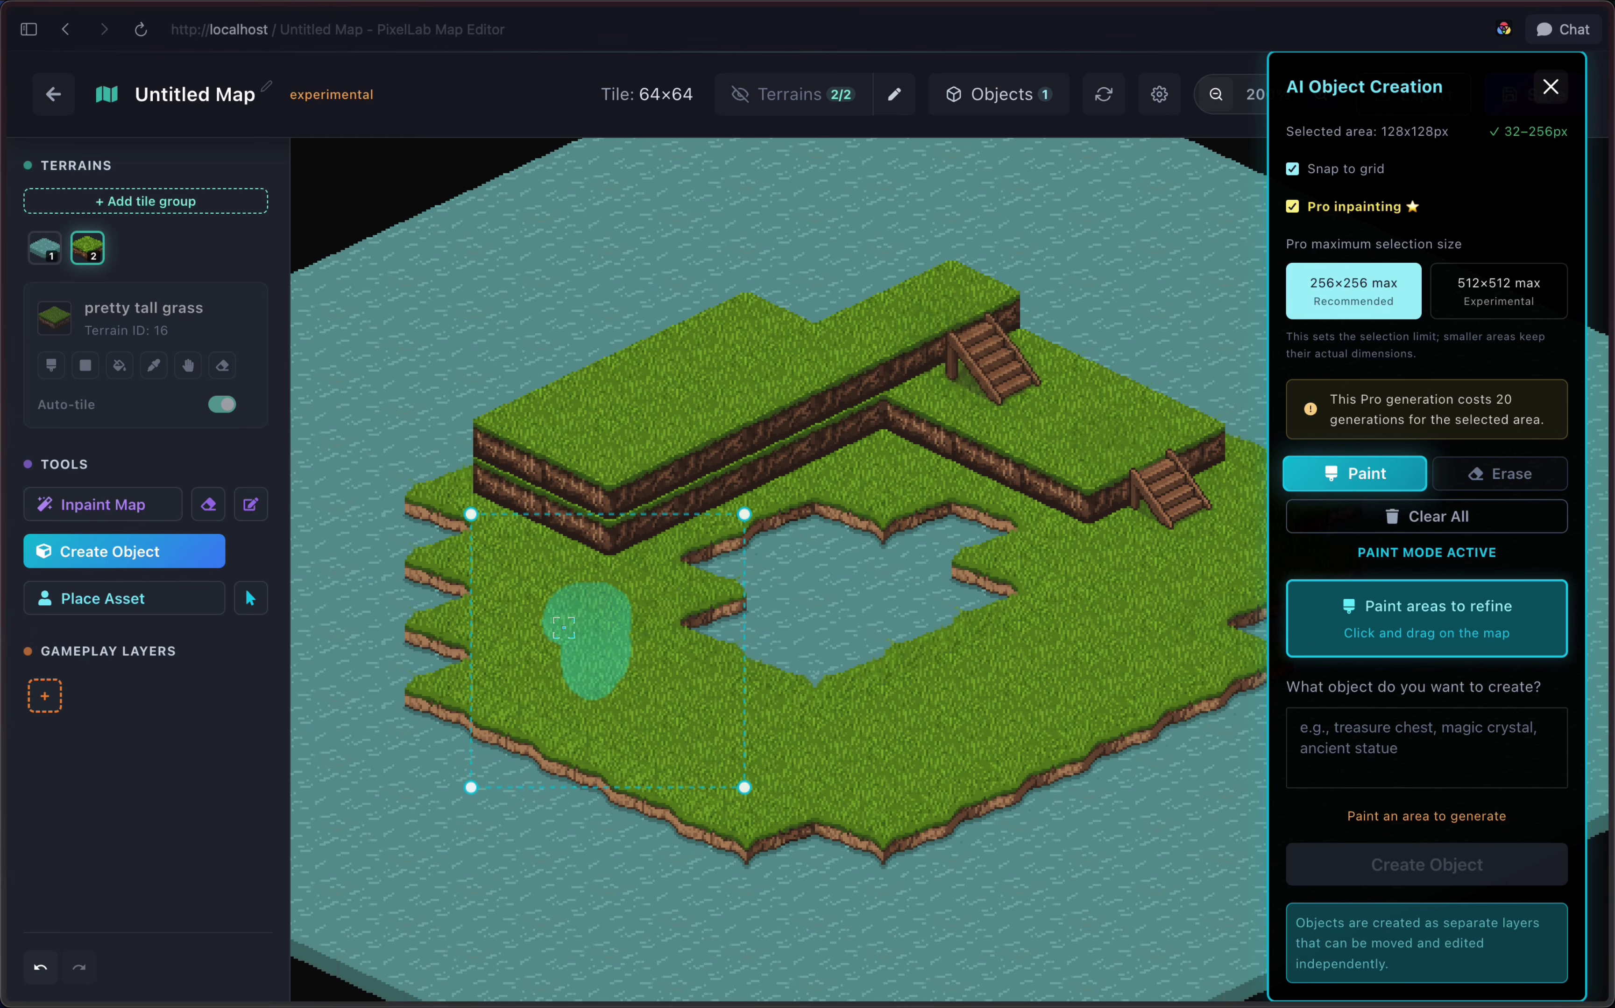
# Step: Describe the object as "isometric fish statue" and generate it in the painted area
pyautogui.click(1426, 747)
pyautogui.write('isom')
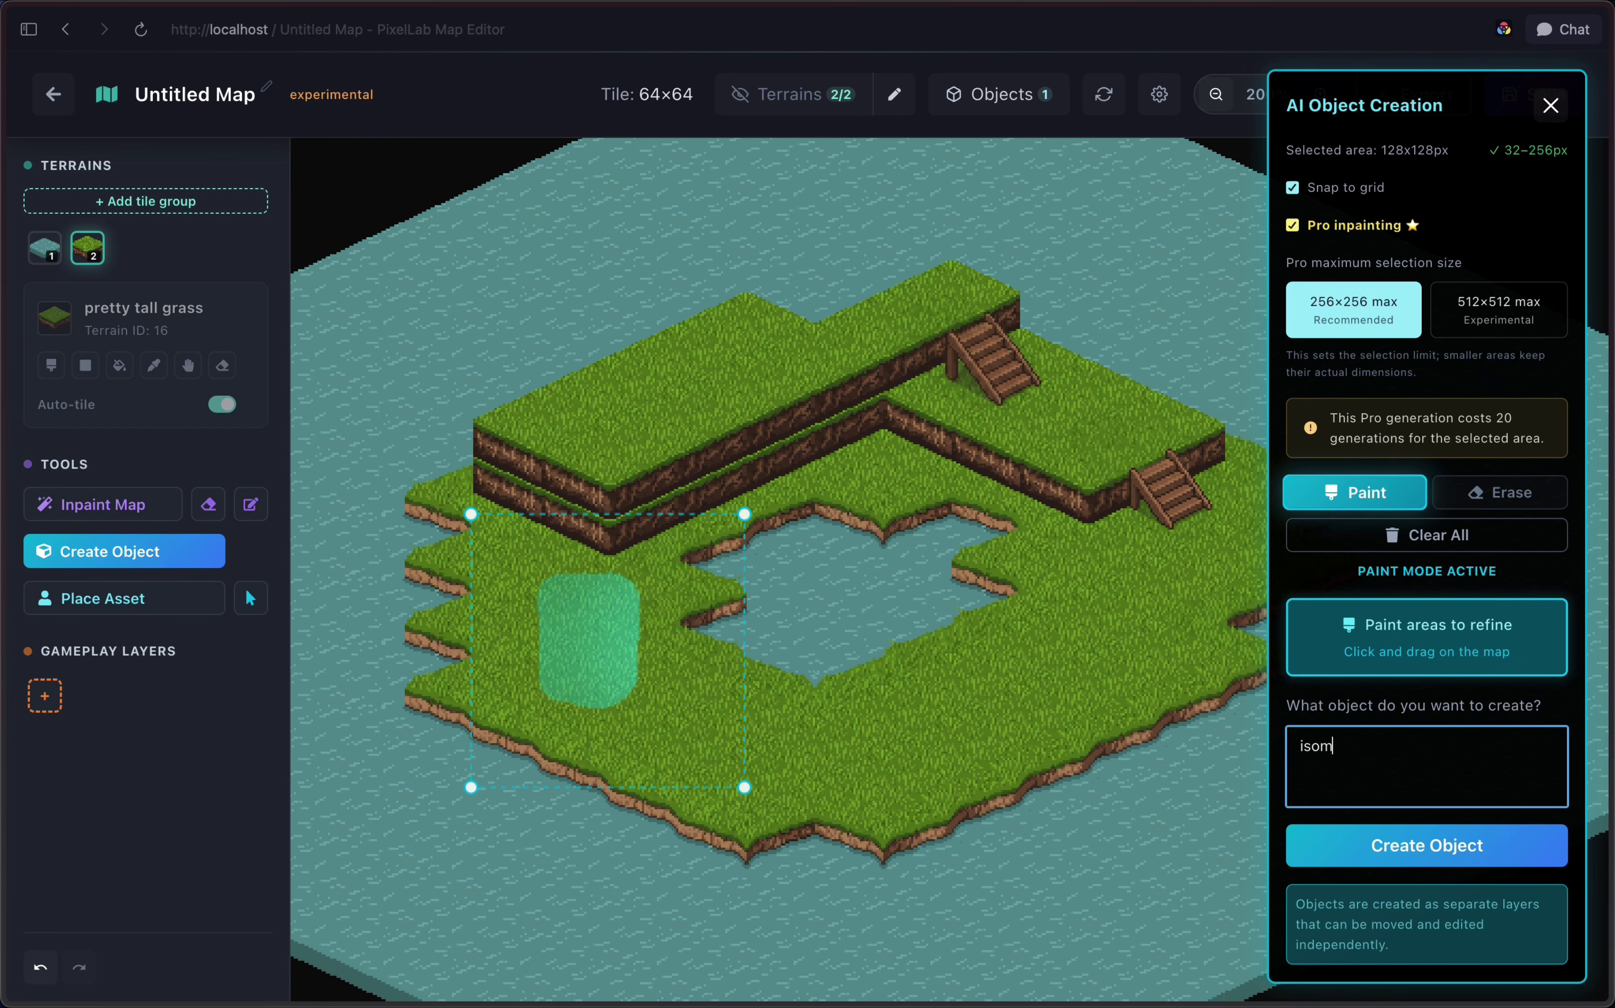
pyautogui.write('etric fish statue')
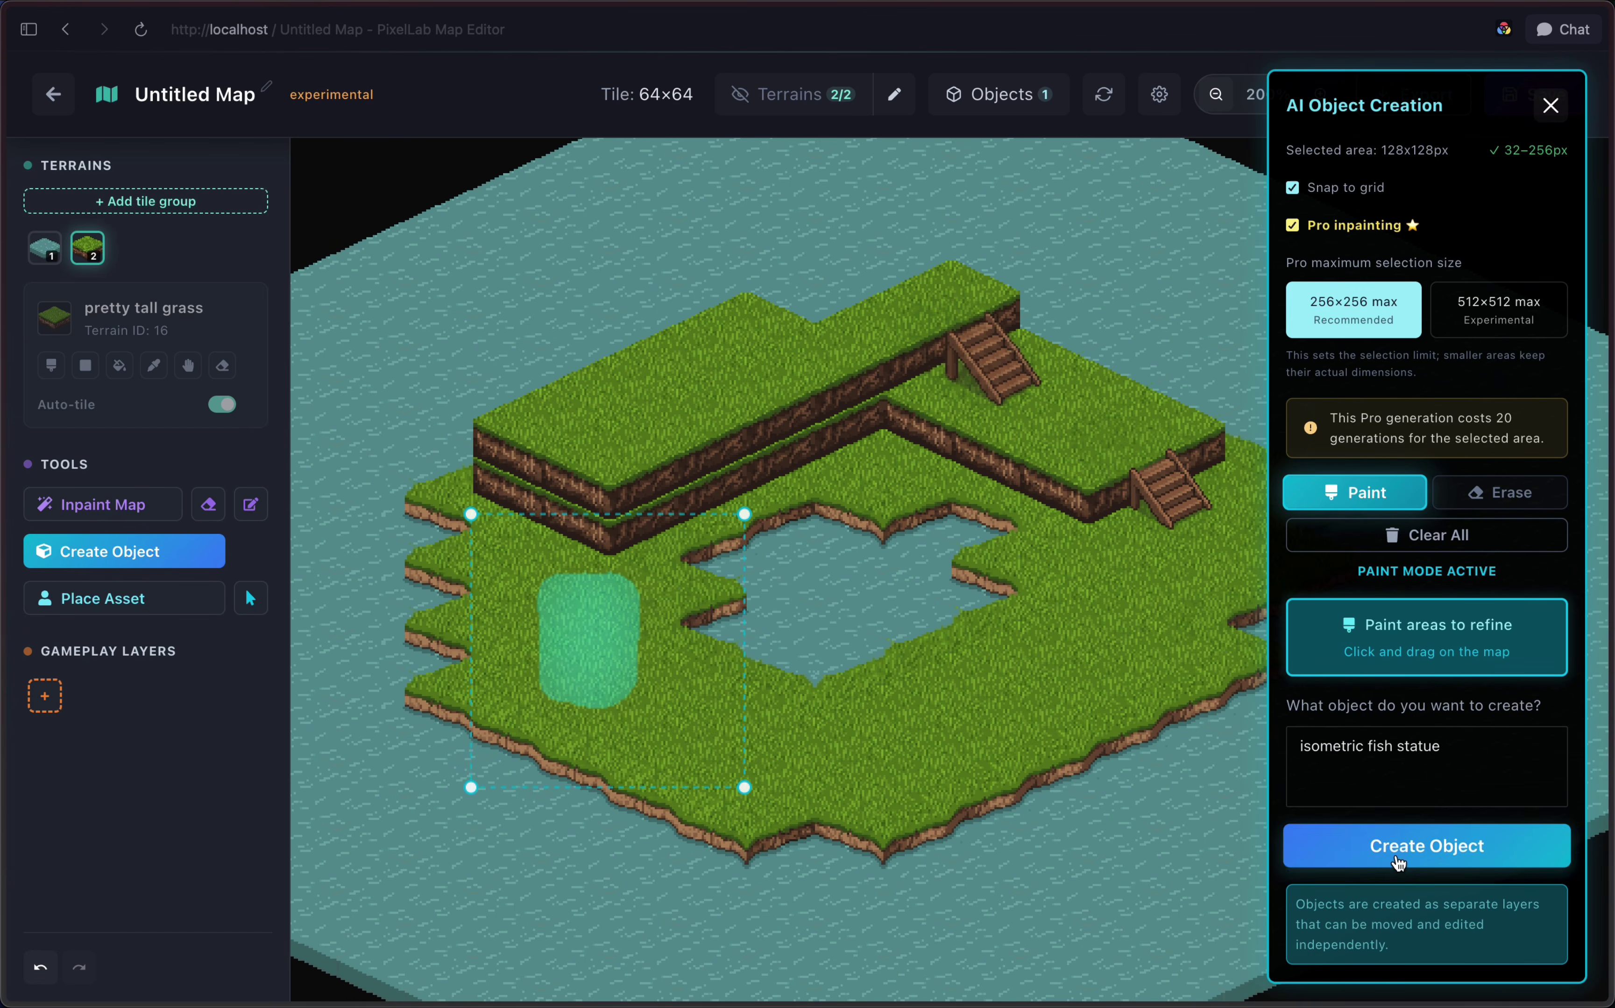
pyautogui.click(1426, 845)
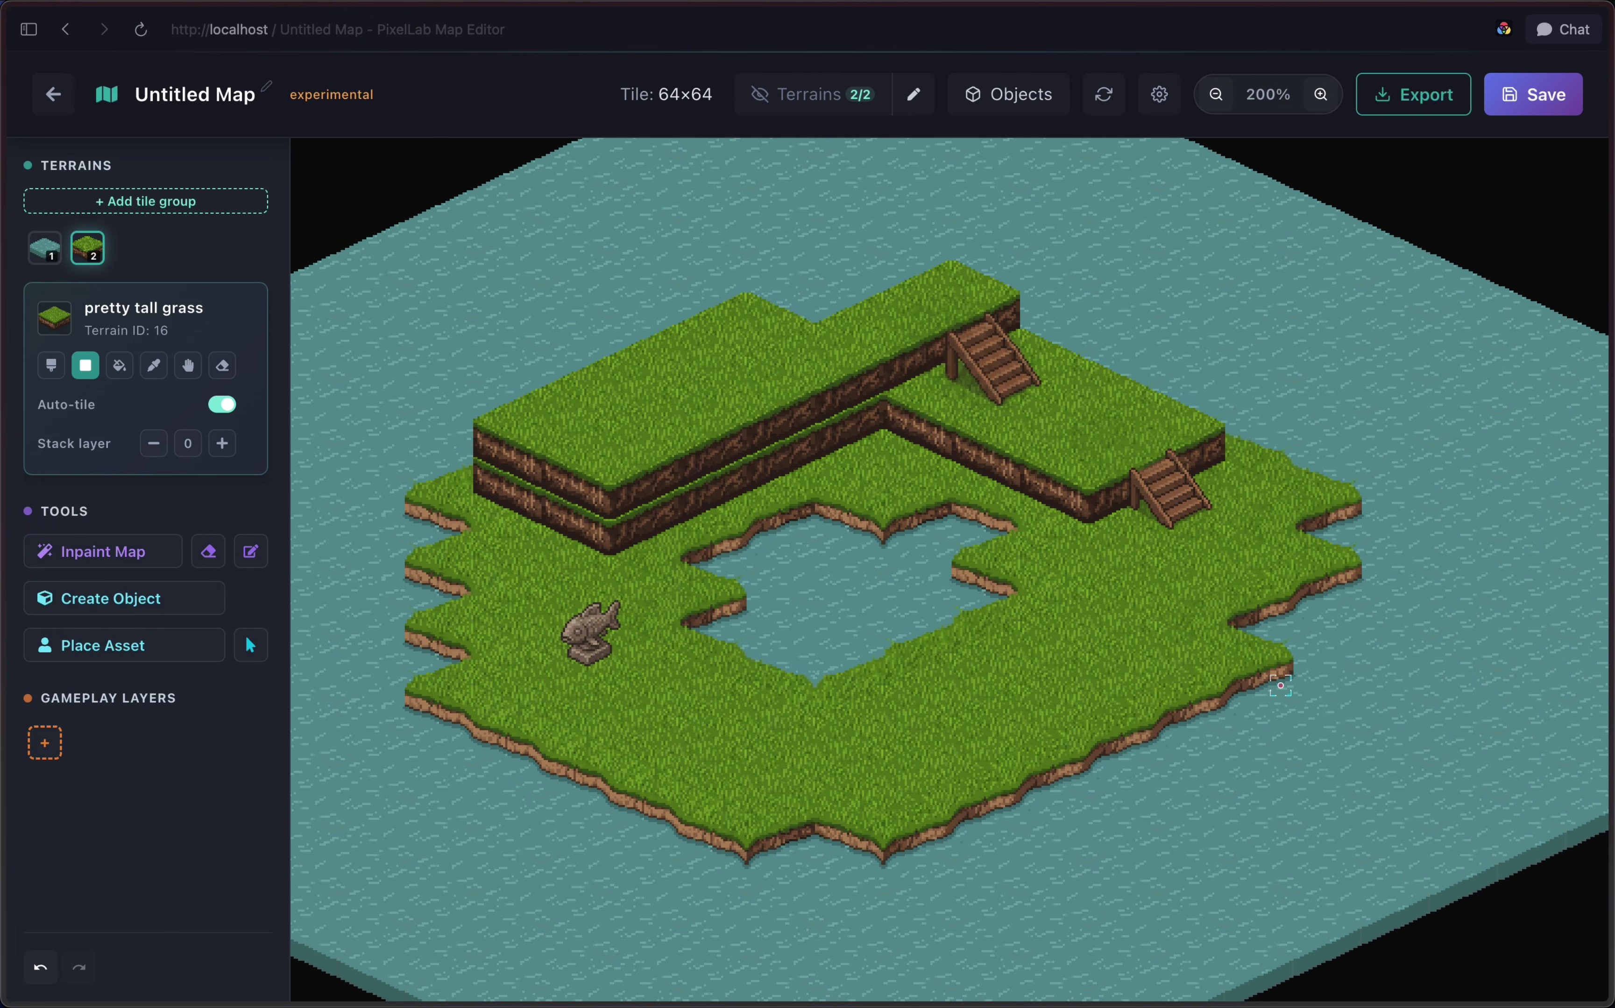
# Step: Move the fish statue onto the upper plateau and duplicate it three times, arranging the four statues in a group
pyautogui.click(587, 637)
pyautogui.moveTo(586, 637); pyautogui.dragTo(638, 371)
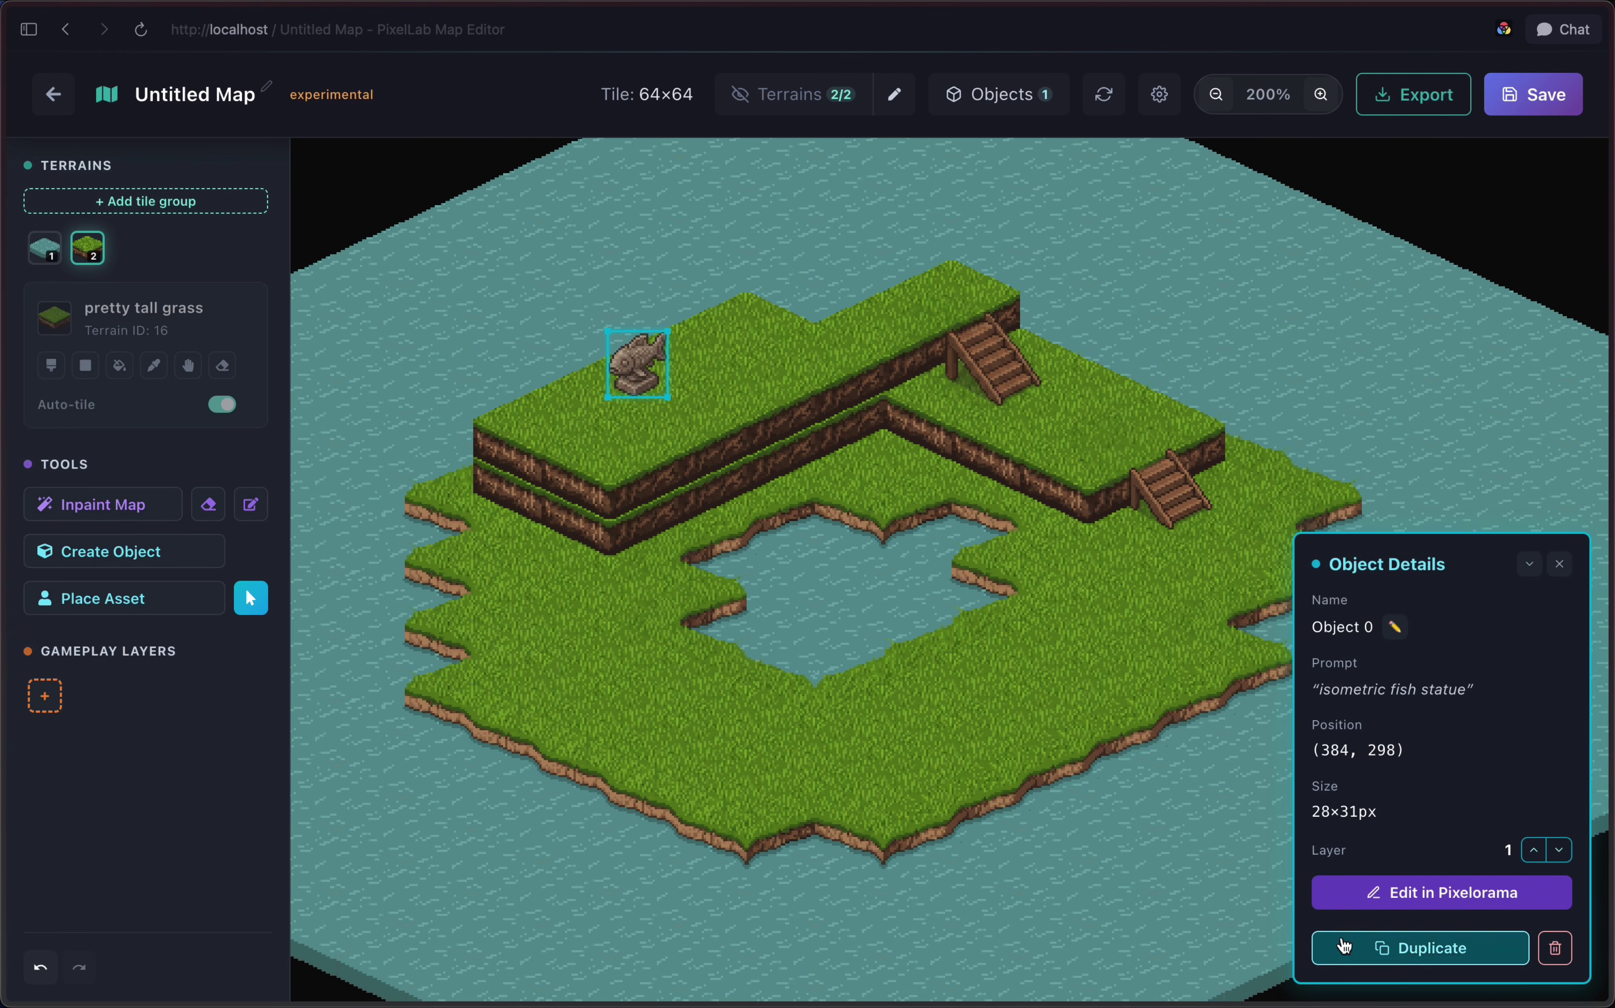
pyautogui.click(1346, 948)
pyautogui.moveTo(696, 434); pyautogui.dragTo(573, 422)
pyautogui.press('super+d')
pyautogui.moveTo(632, 485); pyautogui.dragTo(623, 446)
pyautogui.press('super+d')
pyautogui.moveTo(678, 496); pyautogui.dragTo(698, 409)
pyautogui.click(712, 476)
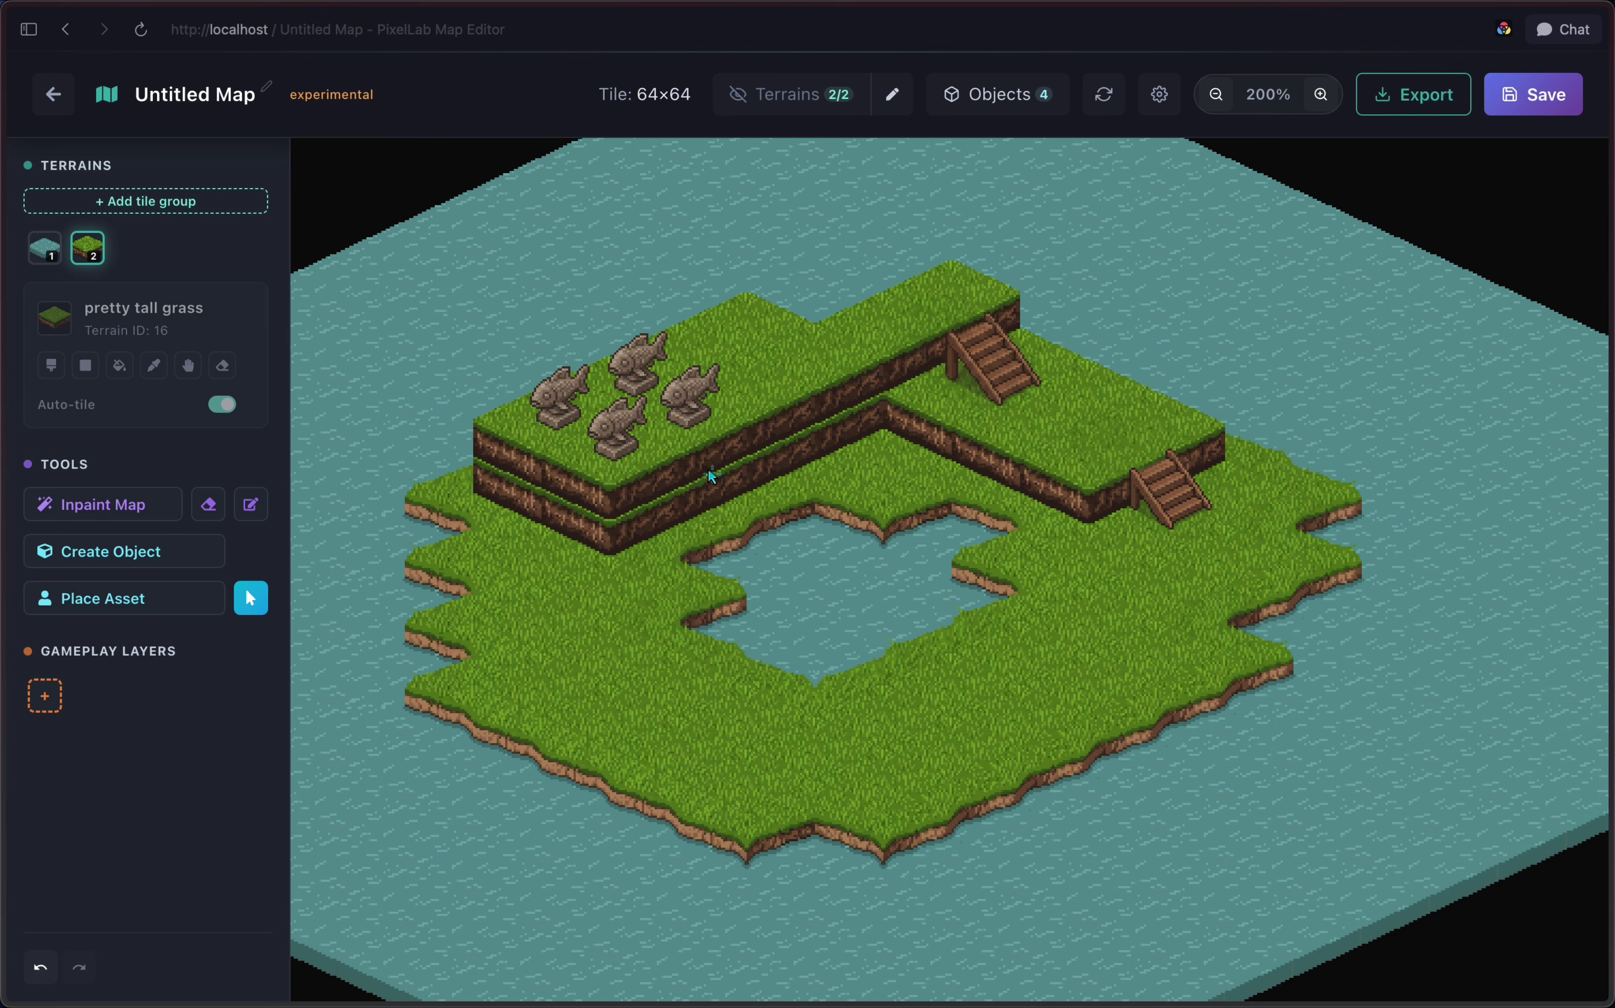
# Step: Duplicate the fish statue five more times, spreading the copies along the front edge and western shore of the lower grass
pyautogui.press('super+d')
pyautogui.moveTo(657, 484); pyautogui.dragTo(881, 797)
pyautogui.press('super+d')
pyautogui.press('super+d')
pyautogui.press('super+d')
pyautogui.press('super+d')
pyautogui.moveTo(857, 667); pyautogui.dragTo(793, 624)
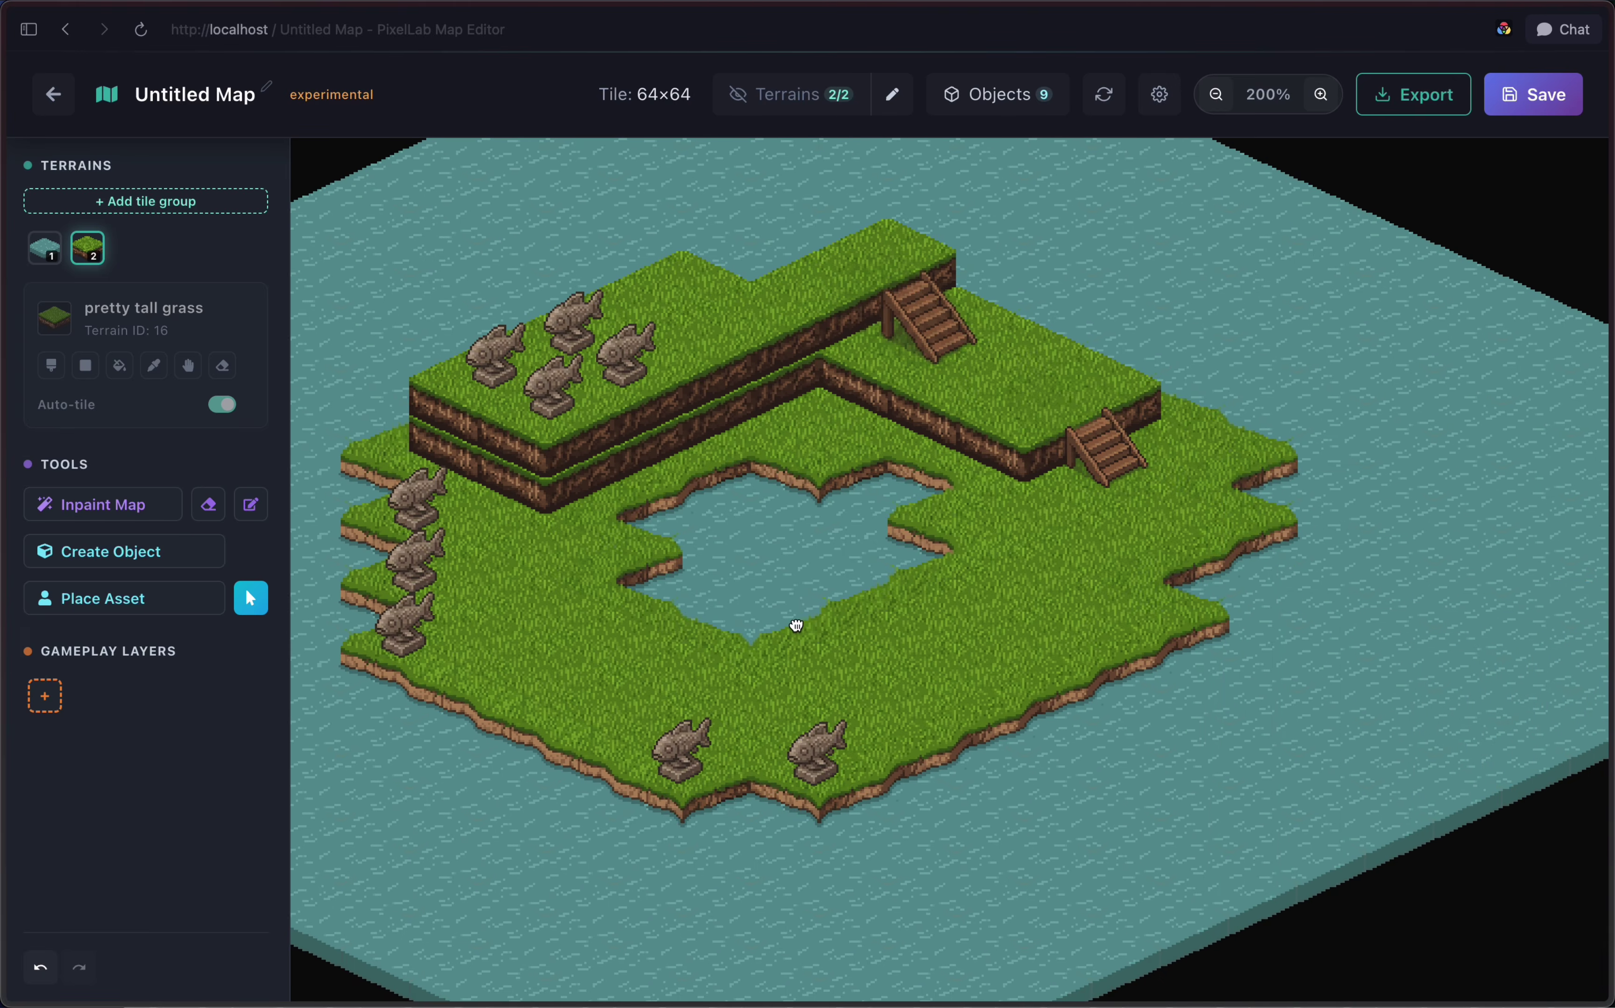
pyautogui.moveTo(426, 506); pyautogui.dragTo(410, 565)
pyautogui.moveTo(407, 631); pyautogui.dragTo(403, 626)
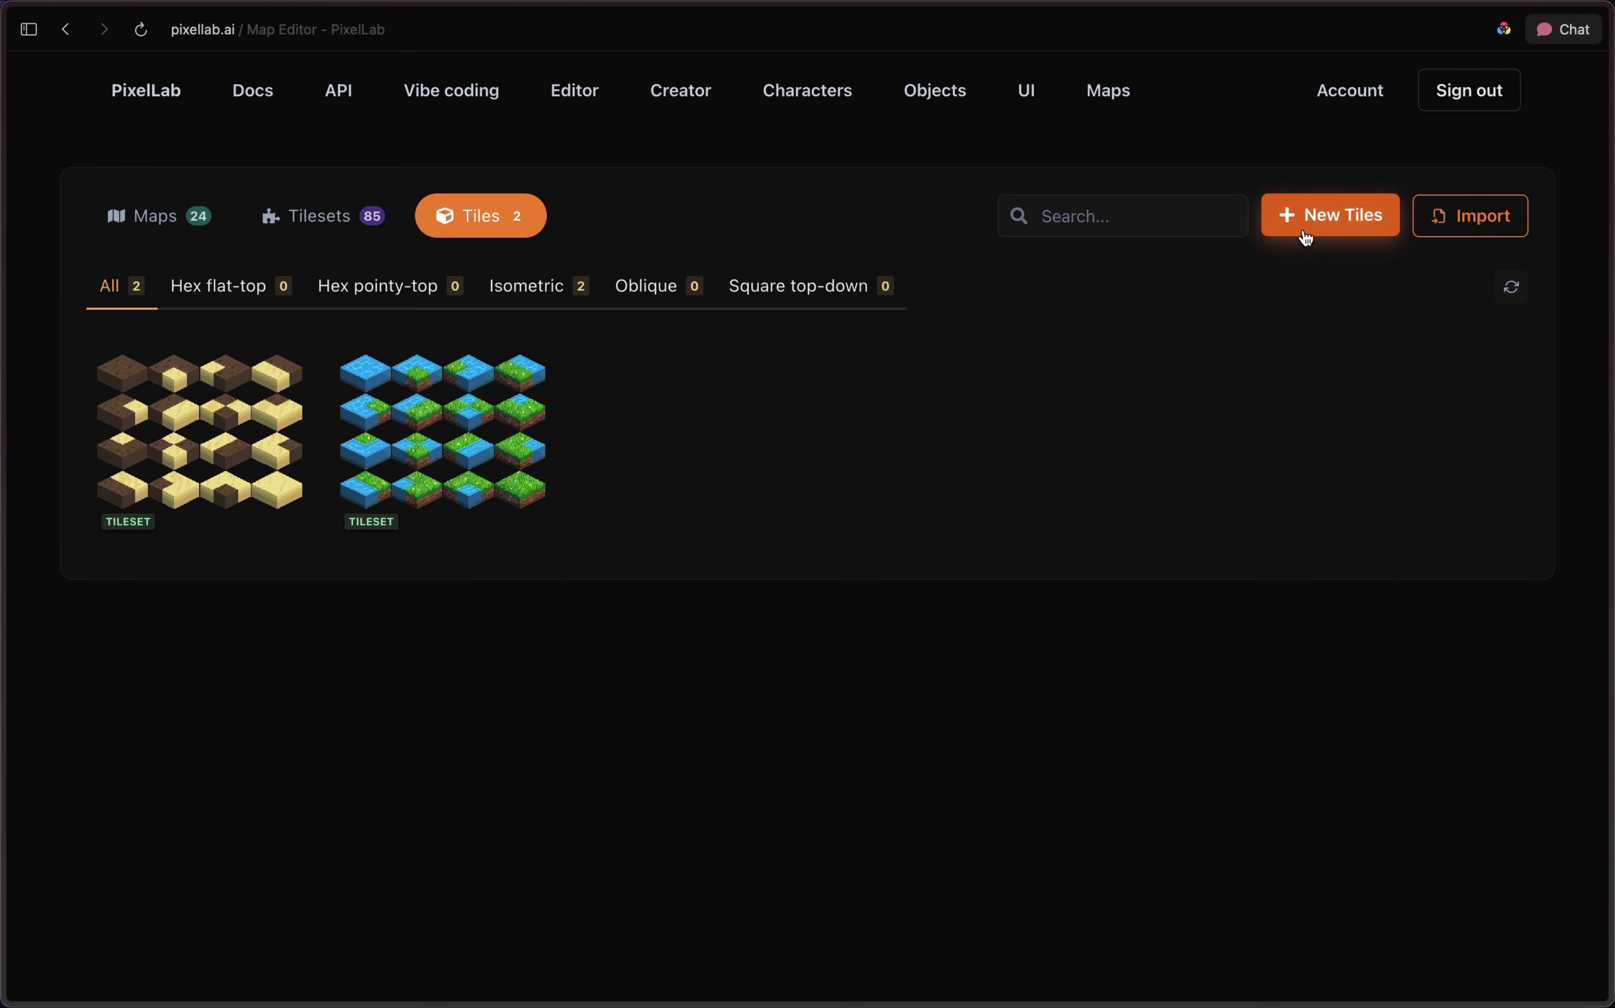
# Step: Start a new tileset with the Oblique tile shape and describe it as "snow to ice"
pyautogui.click(1307, 232)
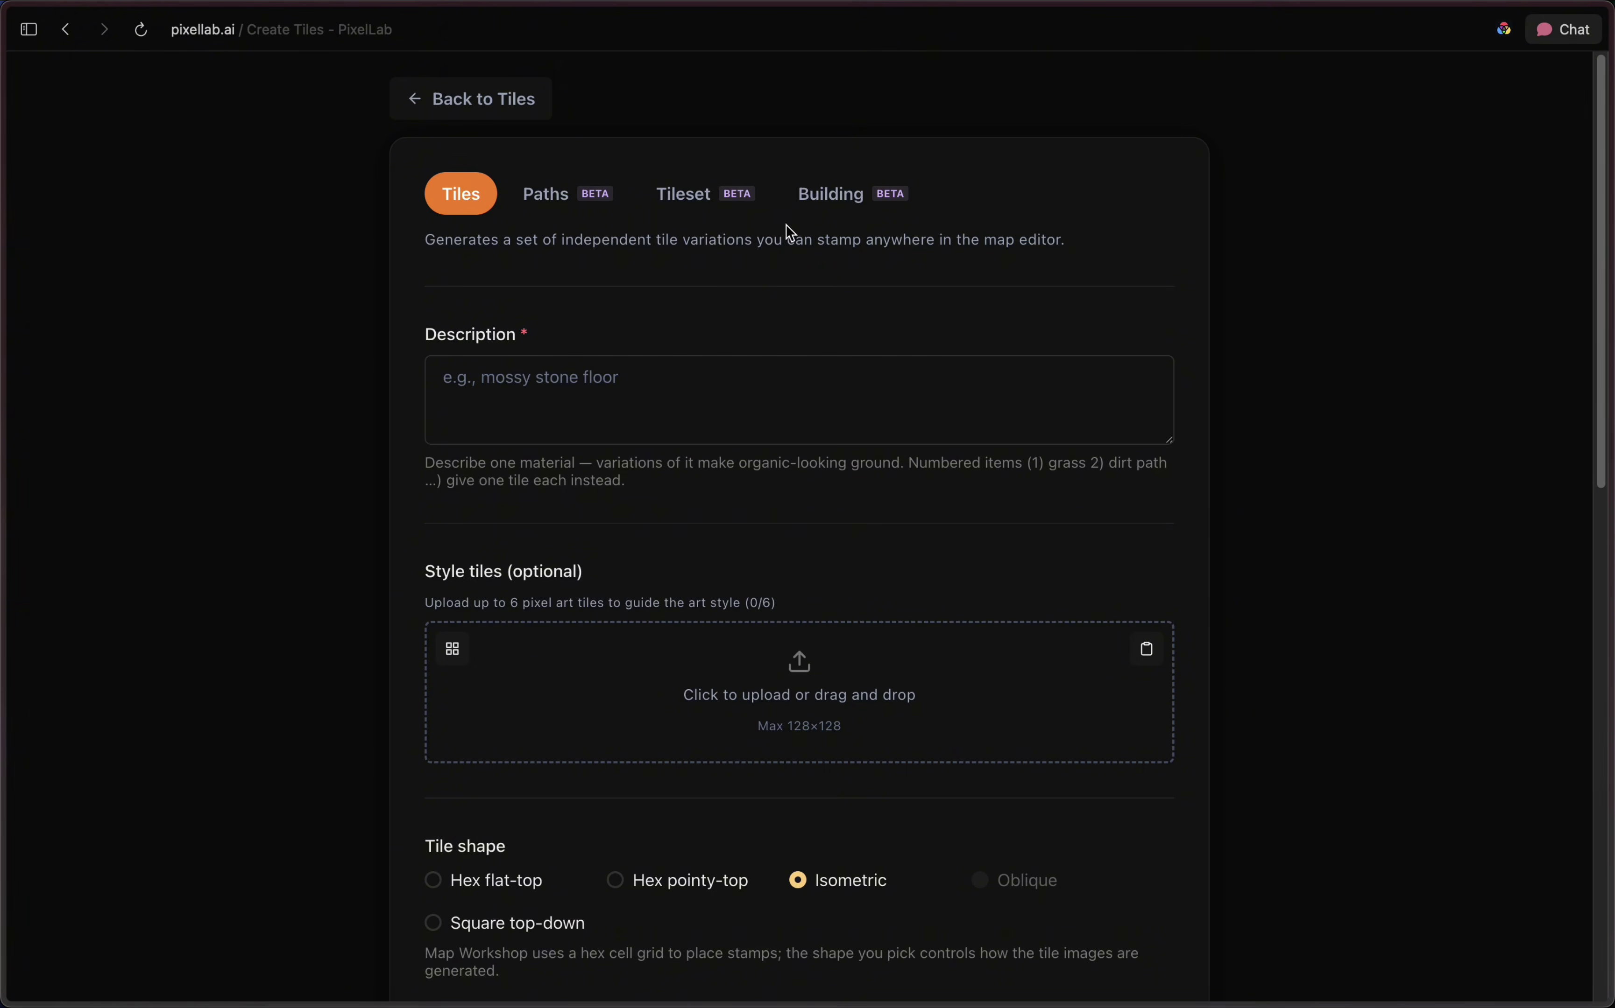
pyautogui.click(683, 214)
pyautogui.scroll(-5, 691, 444)
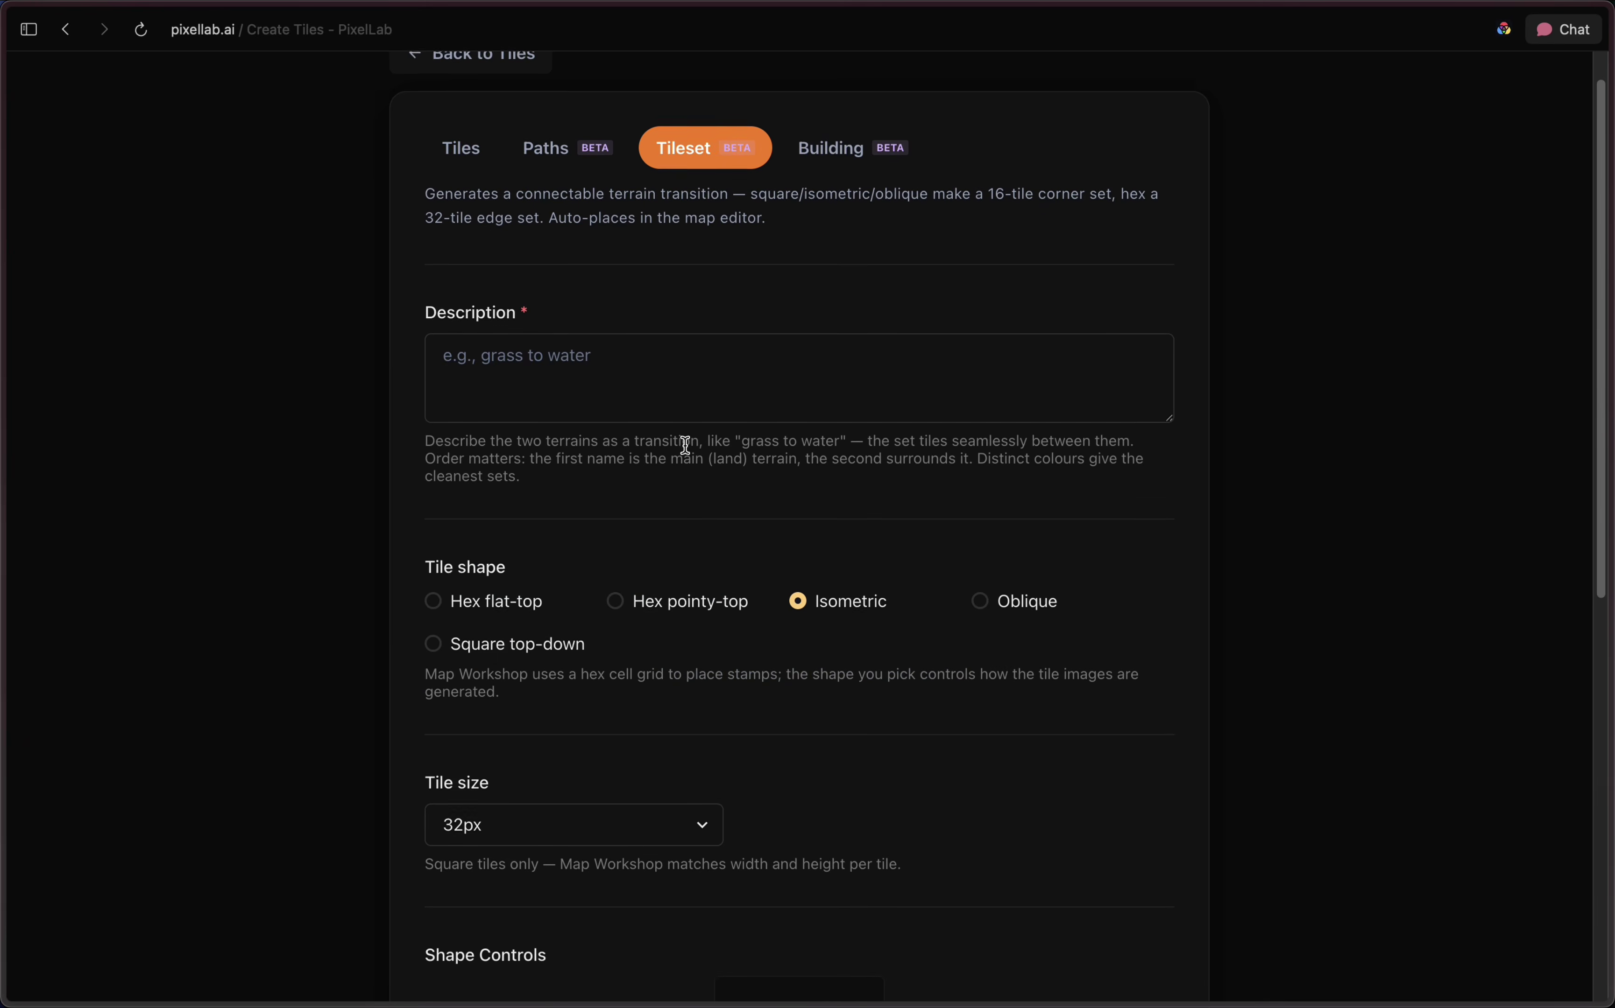
pyautogui.click(990, 390)
pyautogui.scroll(5, 807, 409)
pyautogui.click(808, 409)
pyautogui.write('snow to ice')
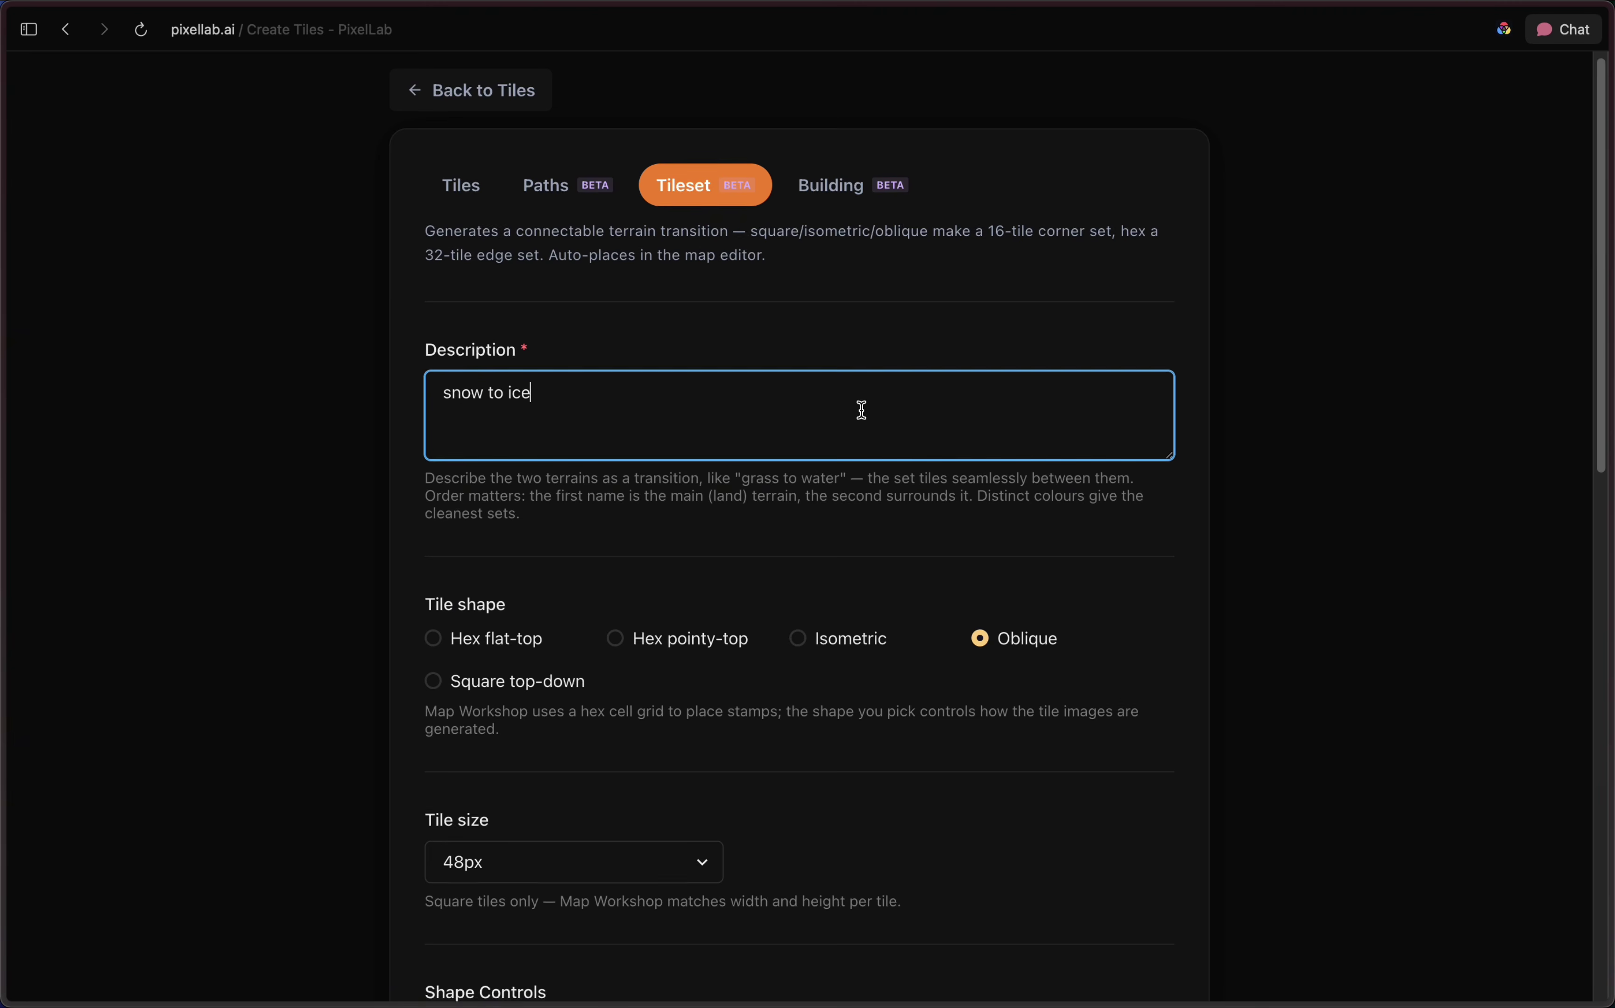
# Step: Try the Isometric tile shape, return to Oblique, and set the tile size to 48px
pyautogui.scroll(-3, 858, 408)
pyautogui.click(810, 475)
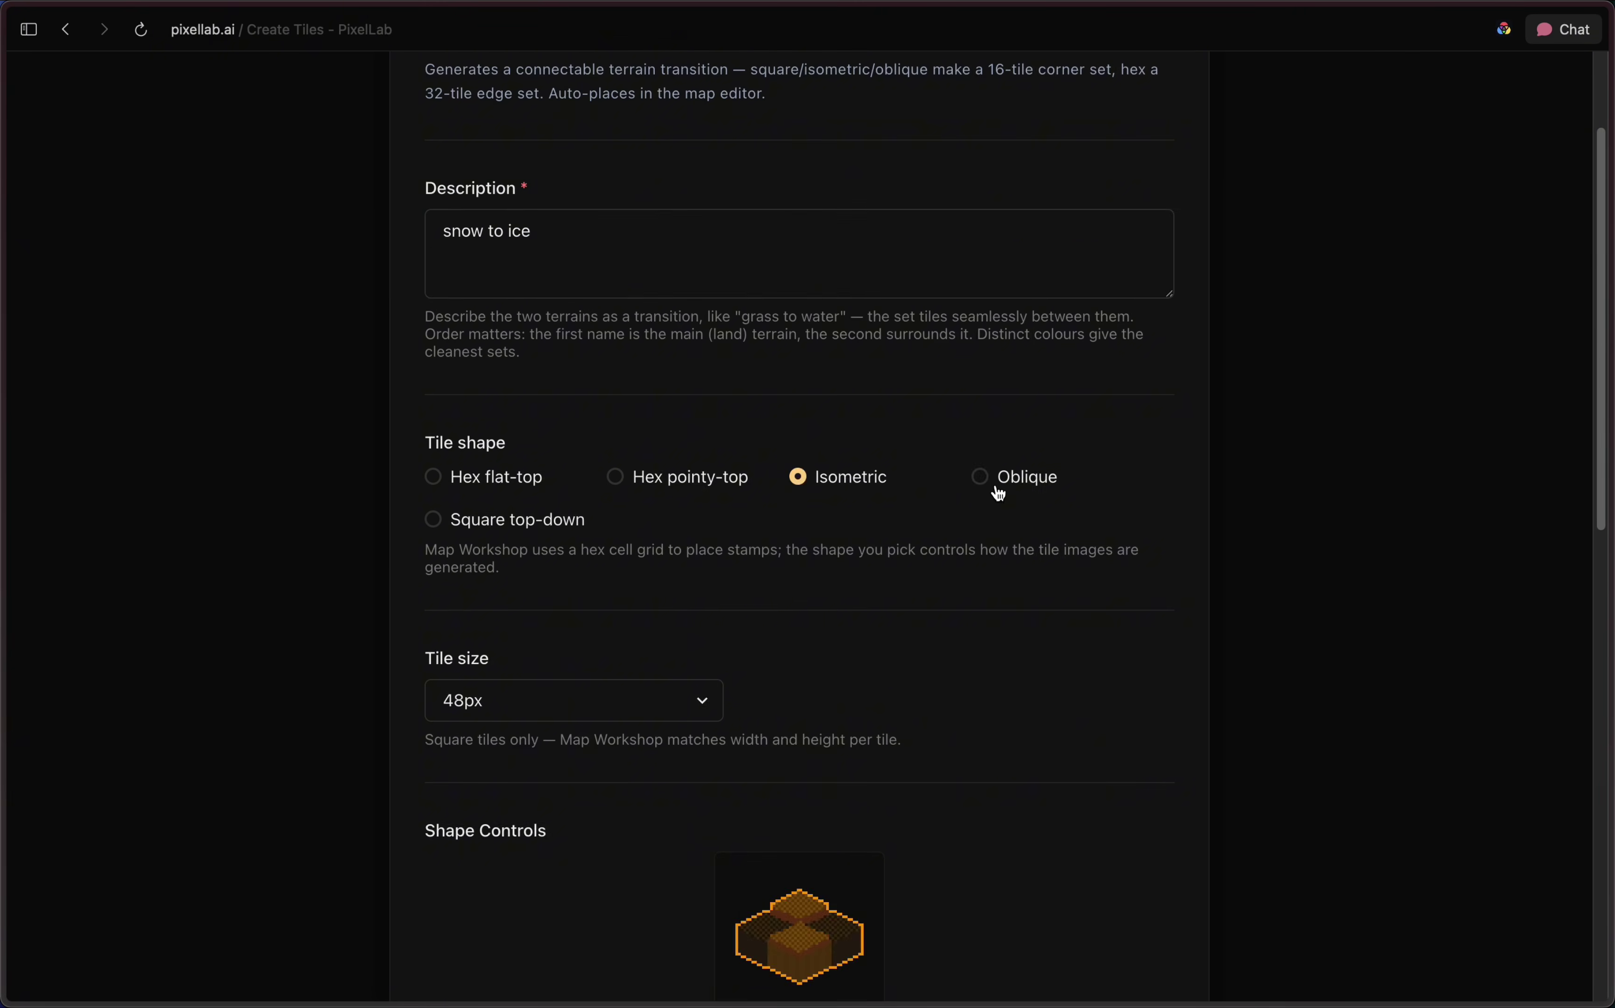
pyautogui.click(985, 477)
pyautogui.scroll(-1, 903, 341)
pyautogui.scroll(-6, 903, 342)
pyautogui.click(544, 220)
pyautogui.click(536, 201)
pyautogui.click(536, 214)
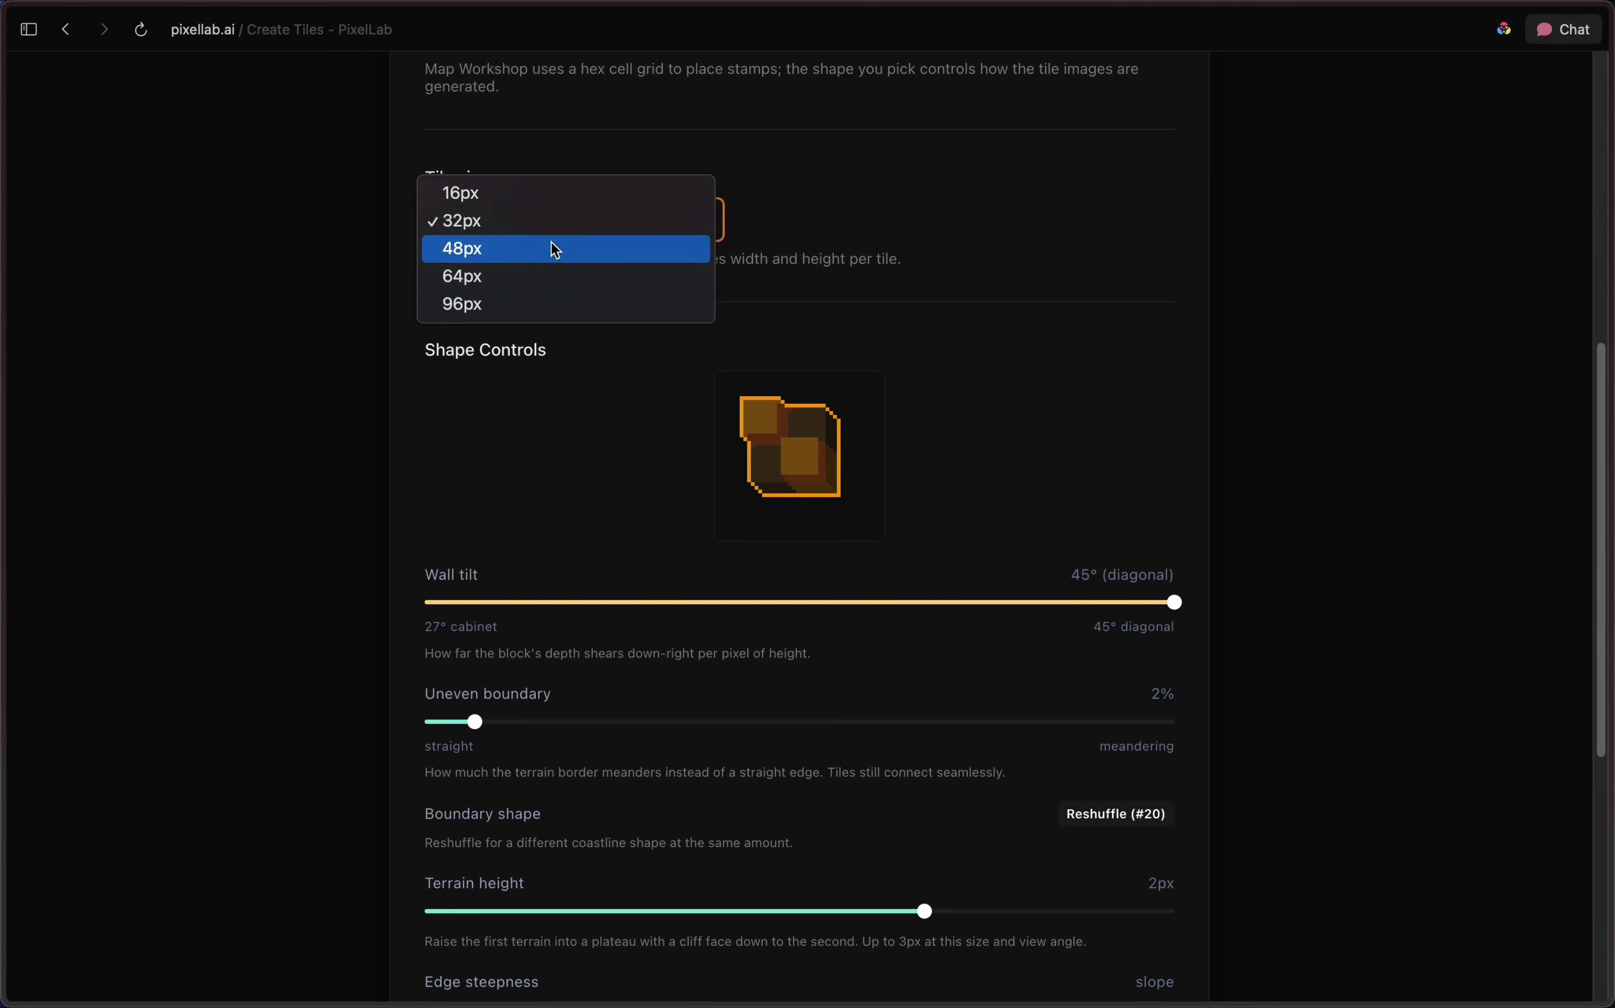
pyautogui.click(551, 249)
# Step: Set the terrain height to 3px and the uneven boundary to 2%, and reshuffle the boundary shape
pyautogui.moveTo(1182, 620); pyautogui.dragTo(1246, 579)
pyautogui.moveTo(471, 726); pyautogui.dragTo(421, 723)
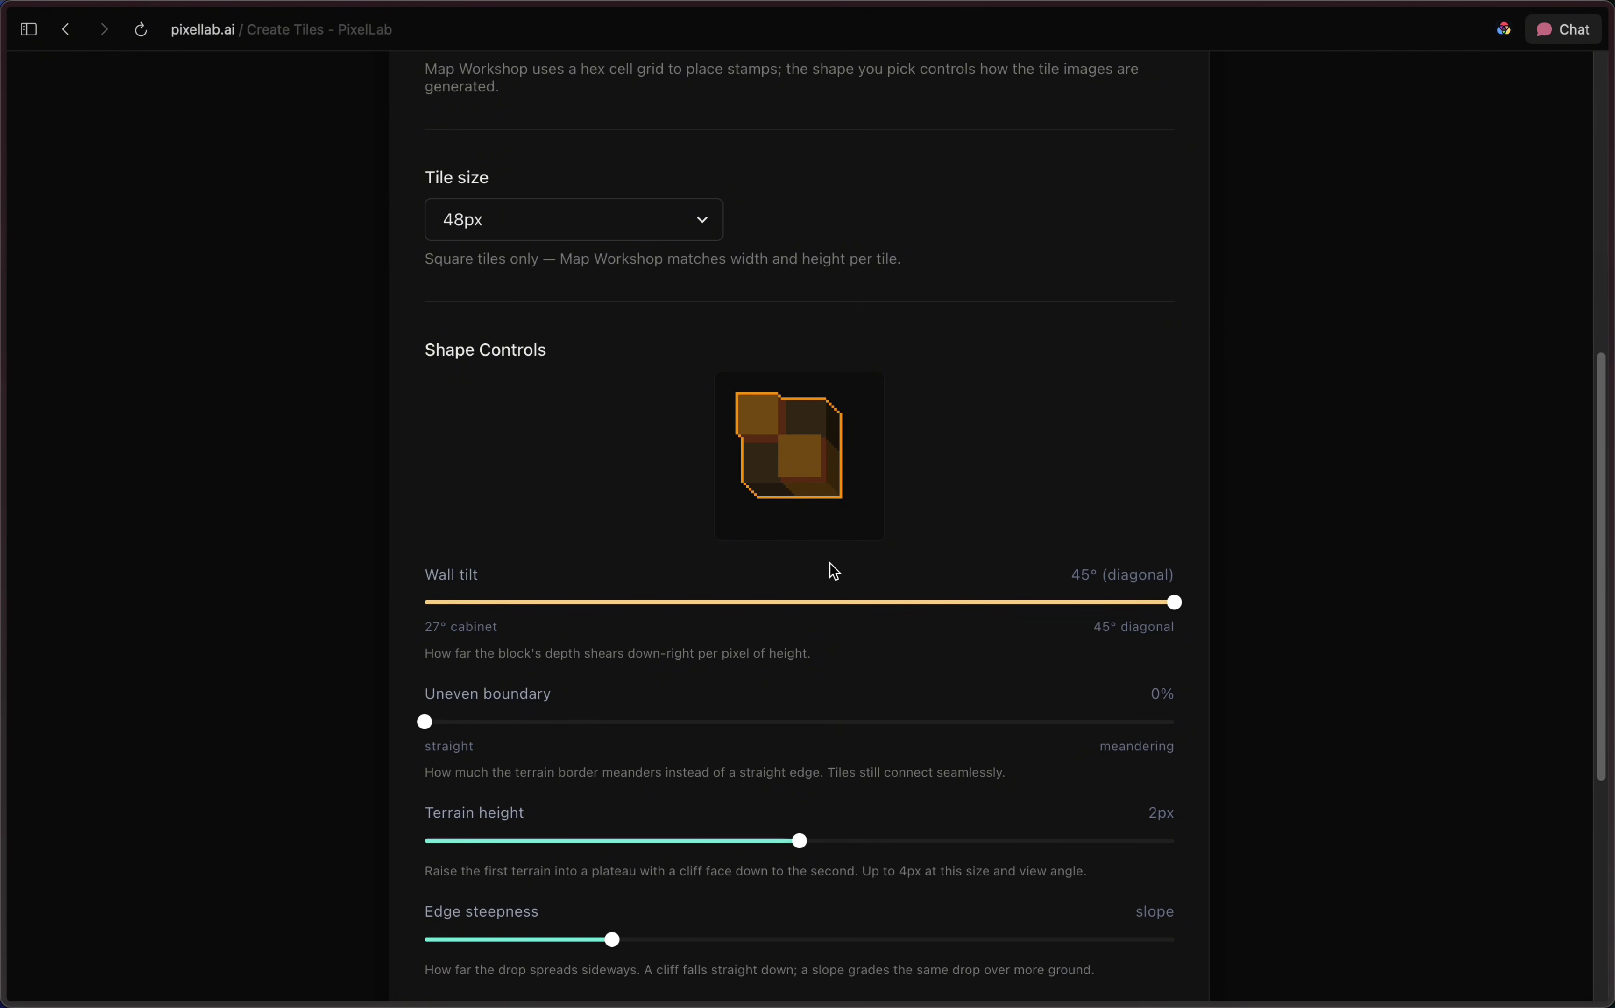
pyautogui.scroll(-1, 830, 569)
pyautogui.moveTo(798, 807); pyautogui.dragTo(750, 806)
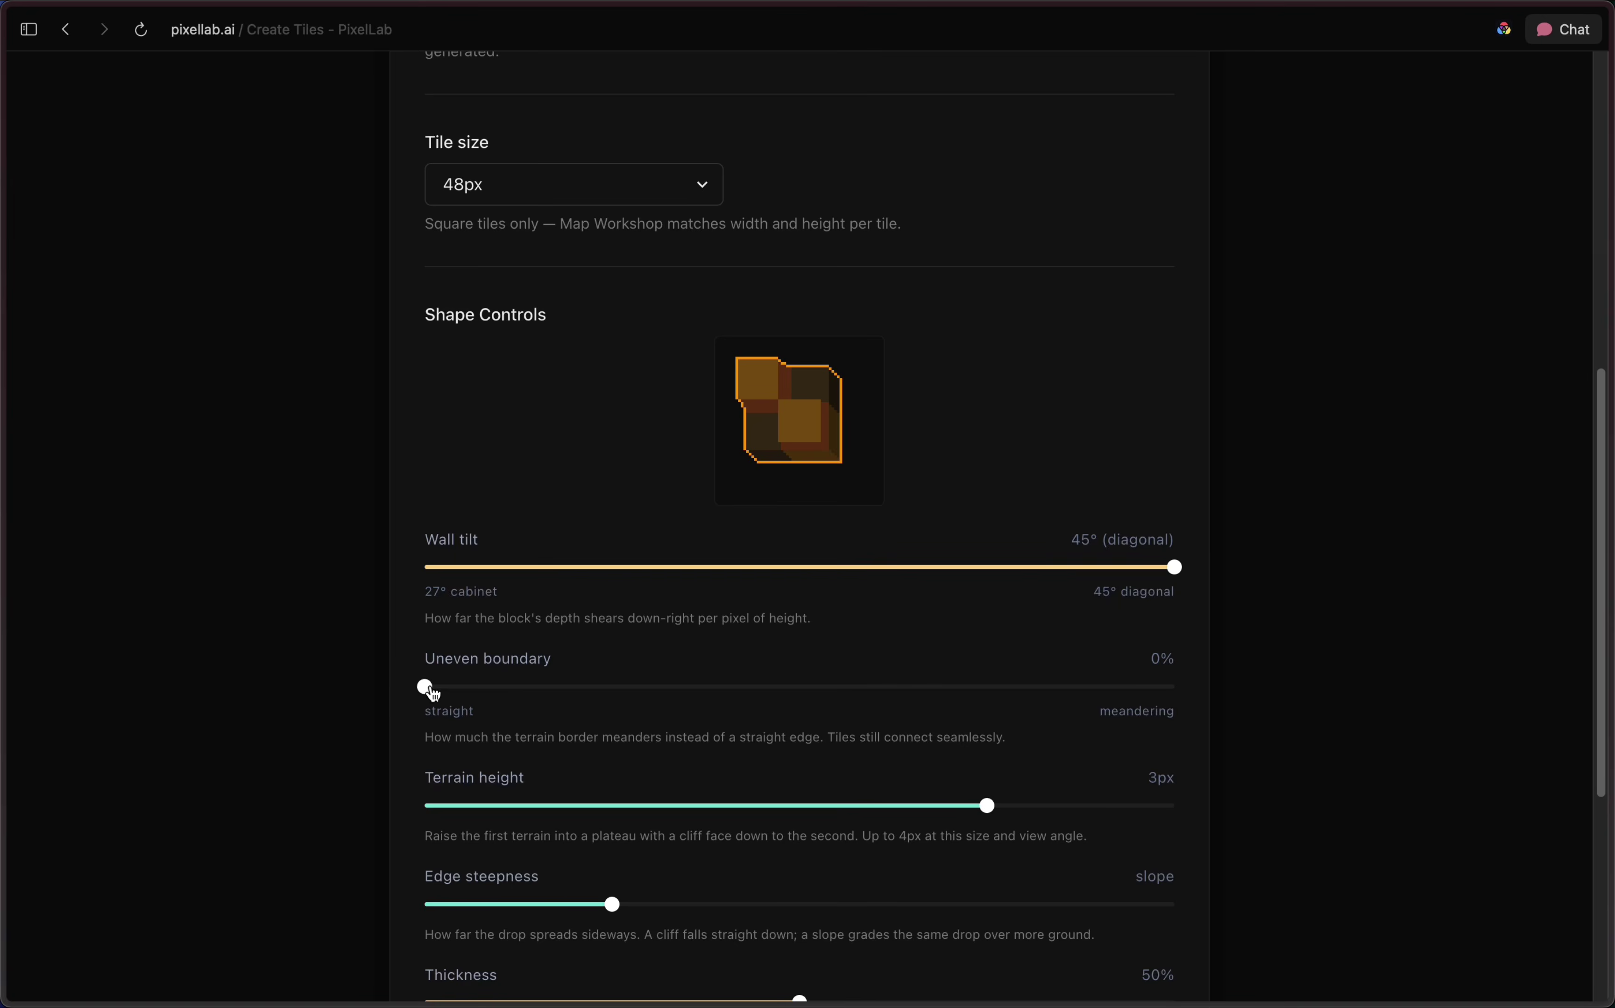
pyautogui.moveTo(432, 693); pyautogui.dragTo(485, 694)
pyautogui.click(1136, 785)
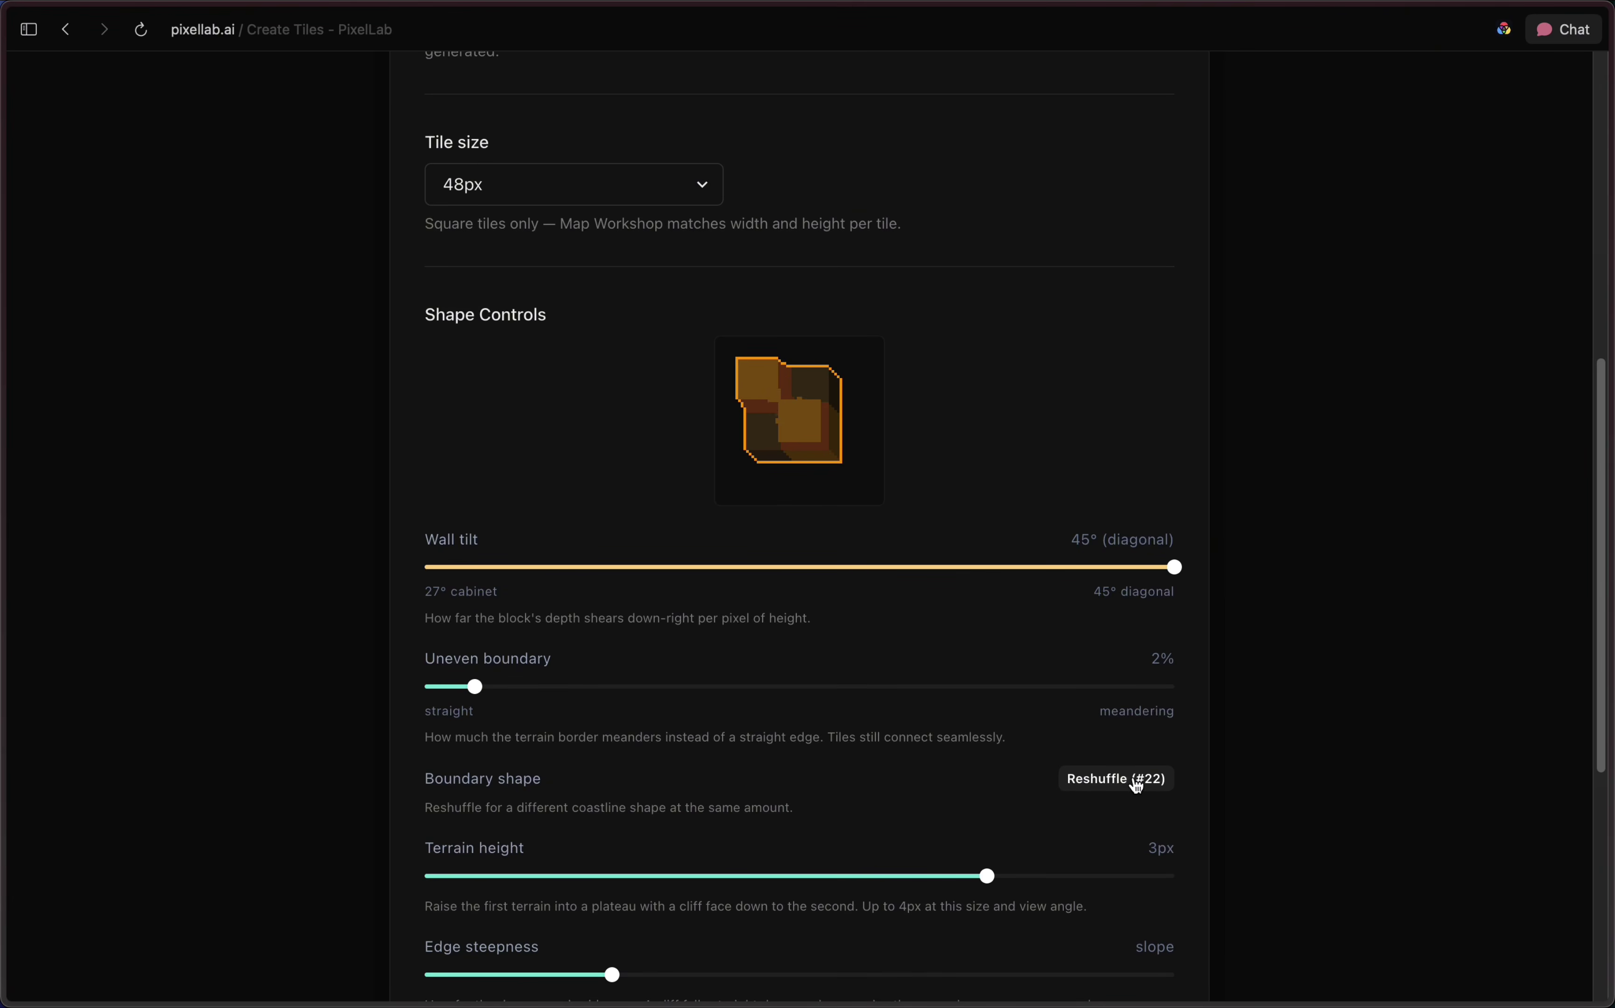
# Step: Set the edge steepness to cliff, keep the default outline mode, and generate the snow-to-ice tiles
pyautogui.scroll(-5, 1133, 784)
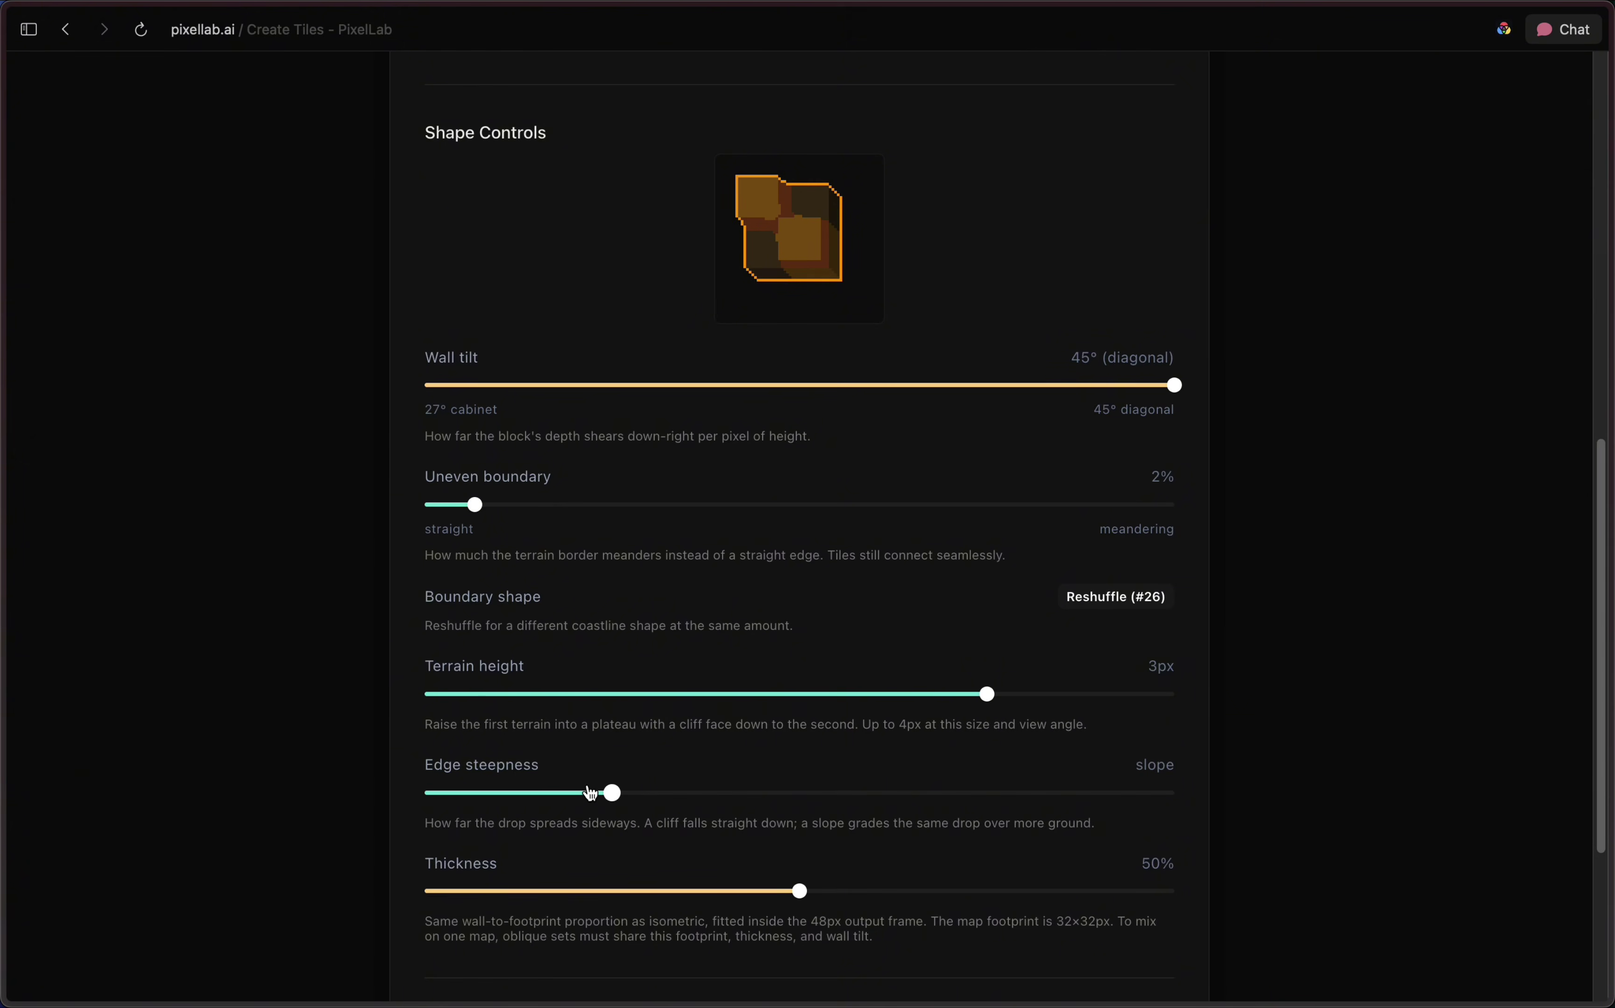
pyautogui.scroll(-9, 720, 710)
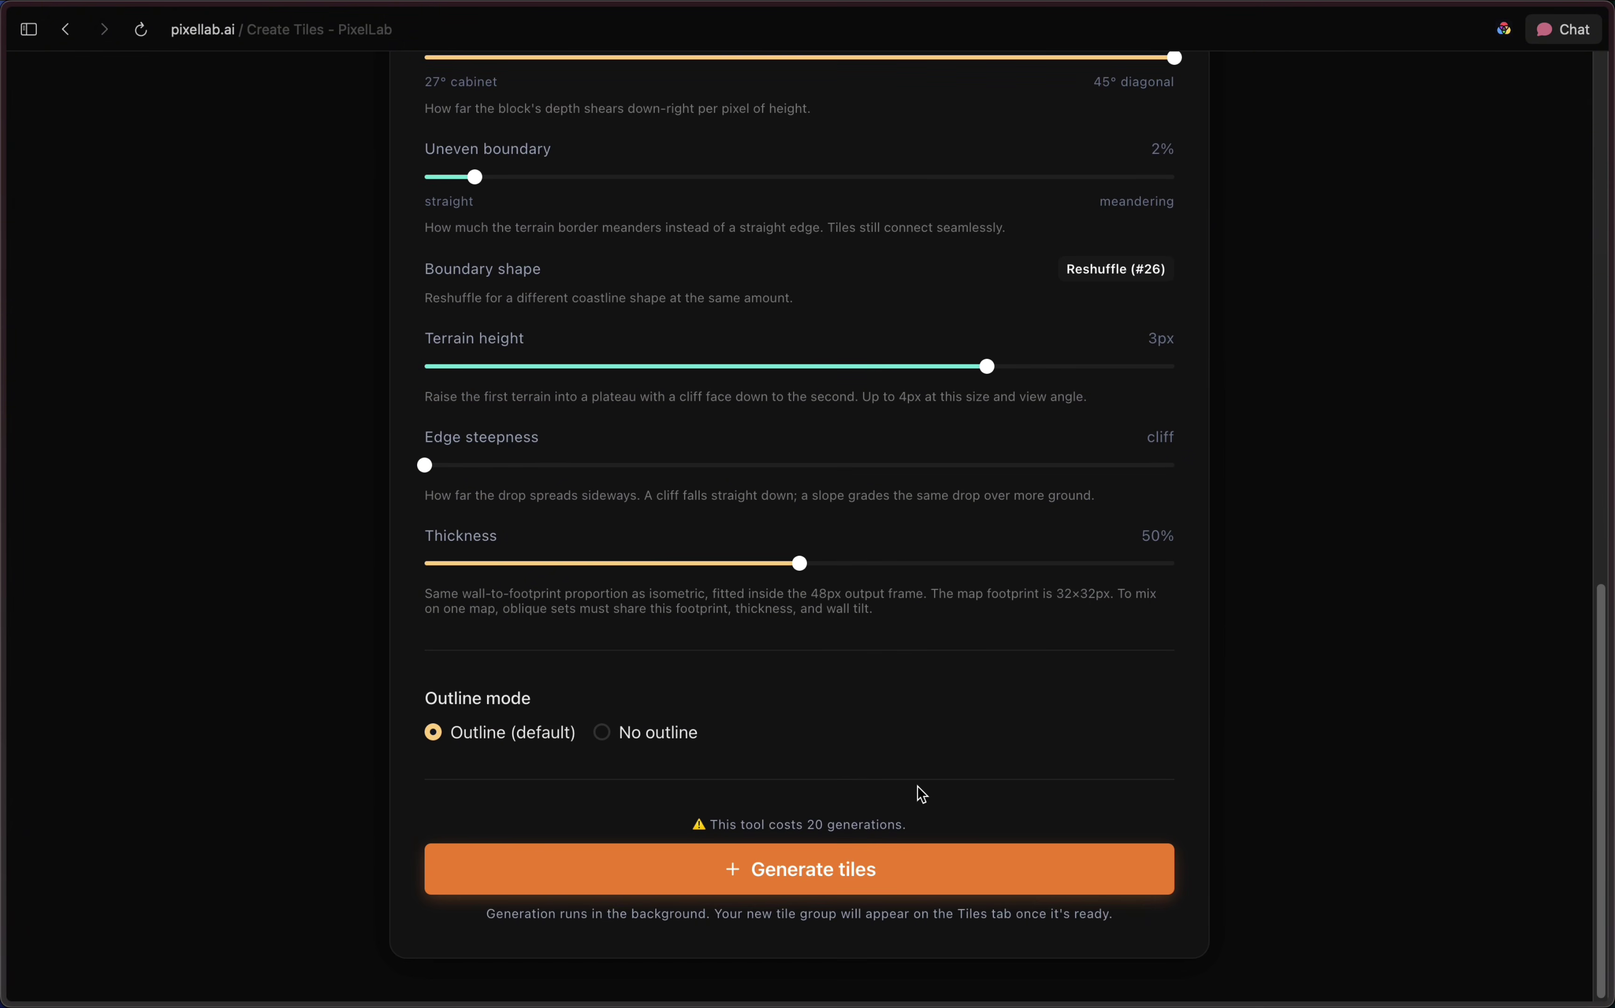
pyautogui.click(517, 741)
pyautogui.click(1023, 870)
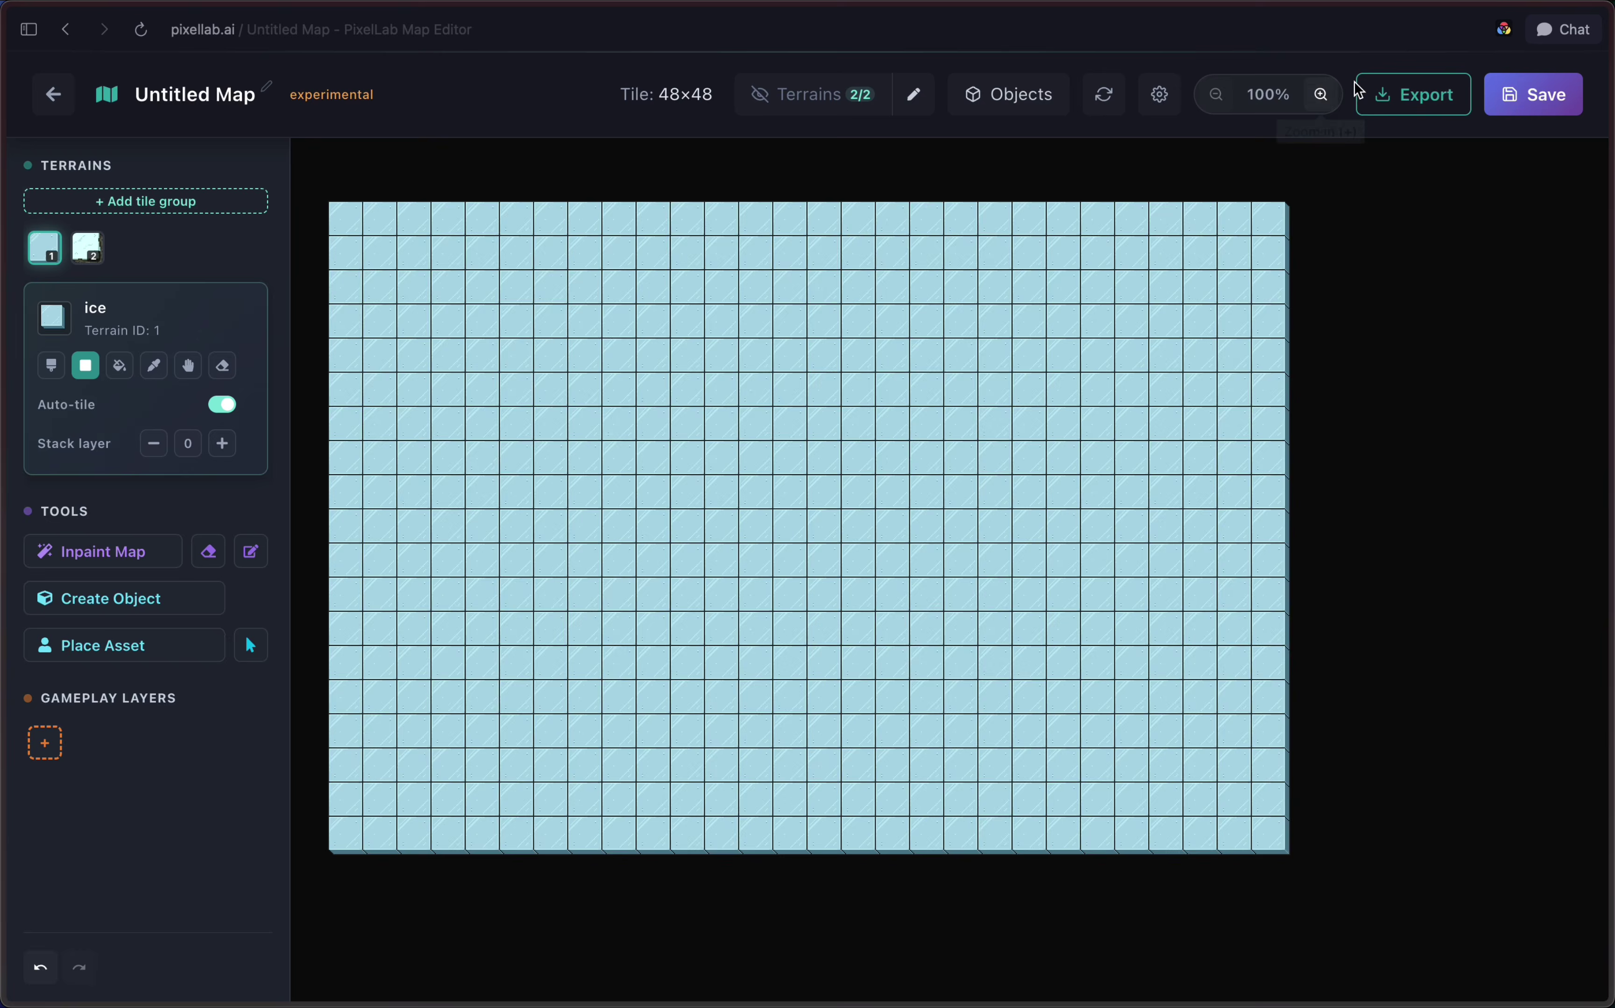
# Step: Paint a large snow patch on the ice map with the brush, enlarging the brush size to 3
pyautogui.click(1320, 94)
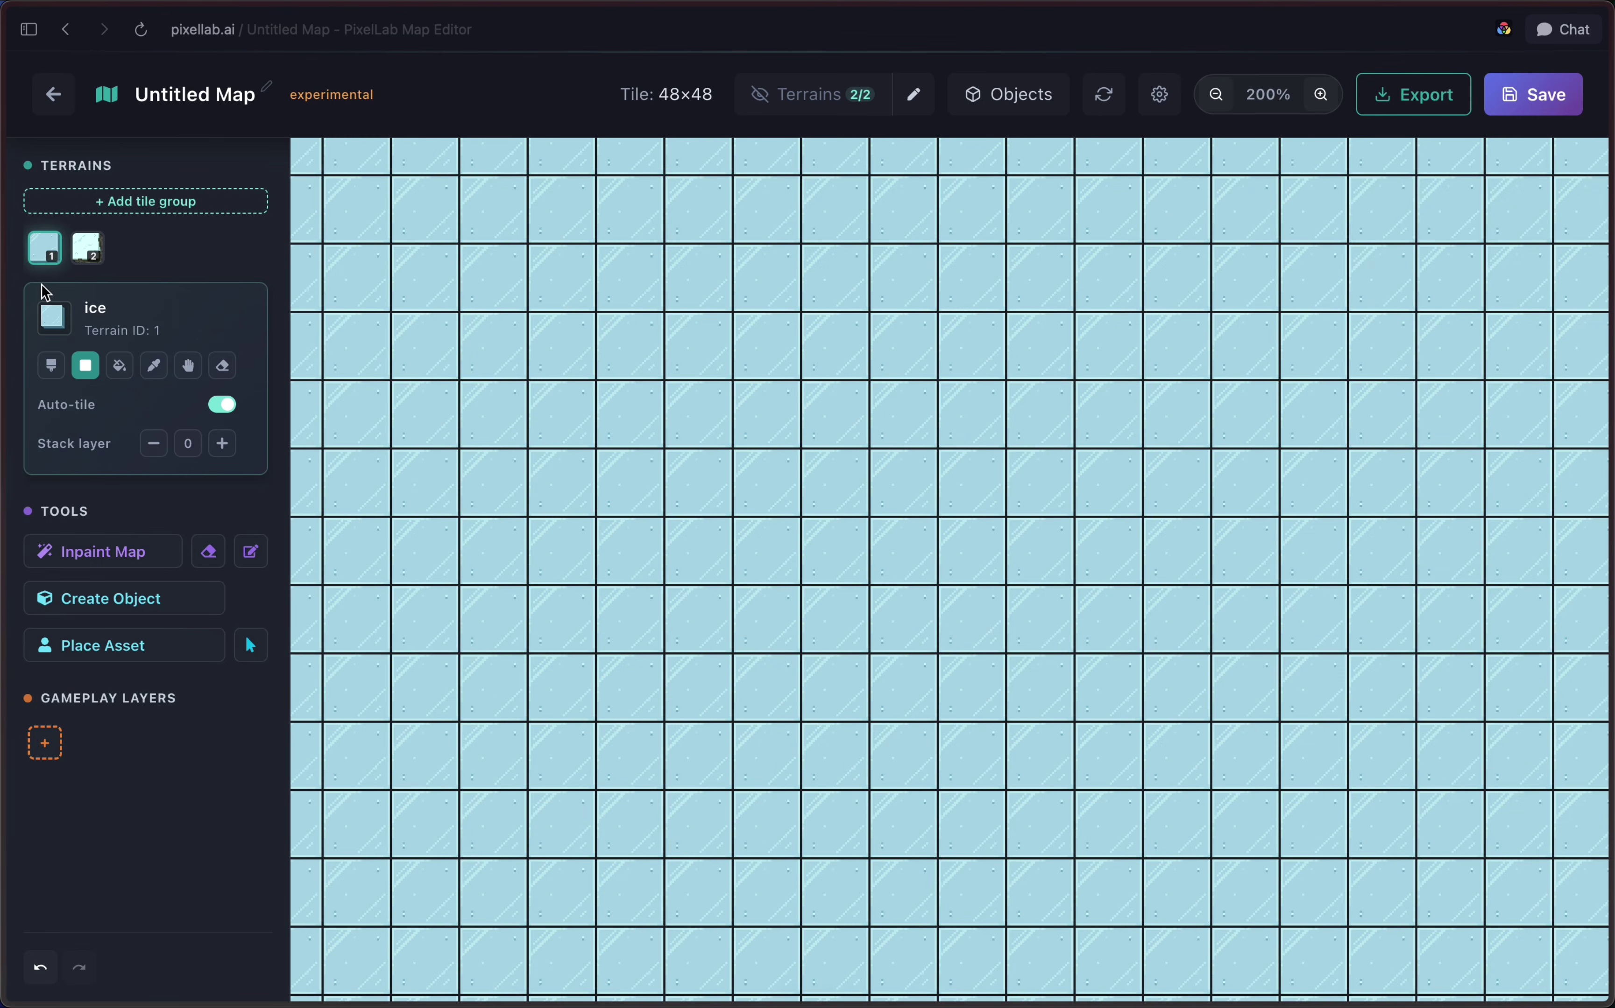
pyautogui.click(87, 248)
pyautogui.click(52, 365)
pyautogui.moveTo(793, 368)
pyautogui.mouseDown()
pyautogui.moveTo(652, 367)
pyautogui.moveTo(654, 434)
pyautogui.moveTo(998, 437)
pyautogui.moveTo(967, 560)
pyautogui.mouseUp()
pyautogui.press(']')
pyautogui.press(']')
pyautogui.moveTo(930, 240)
pyautogui.mouseDown()
pyautogui.moveTo(663, 350)
pyautogui.moveTo(944, 371)
pyautogui.mouseUp()
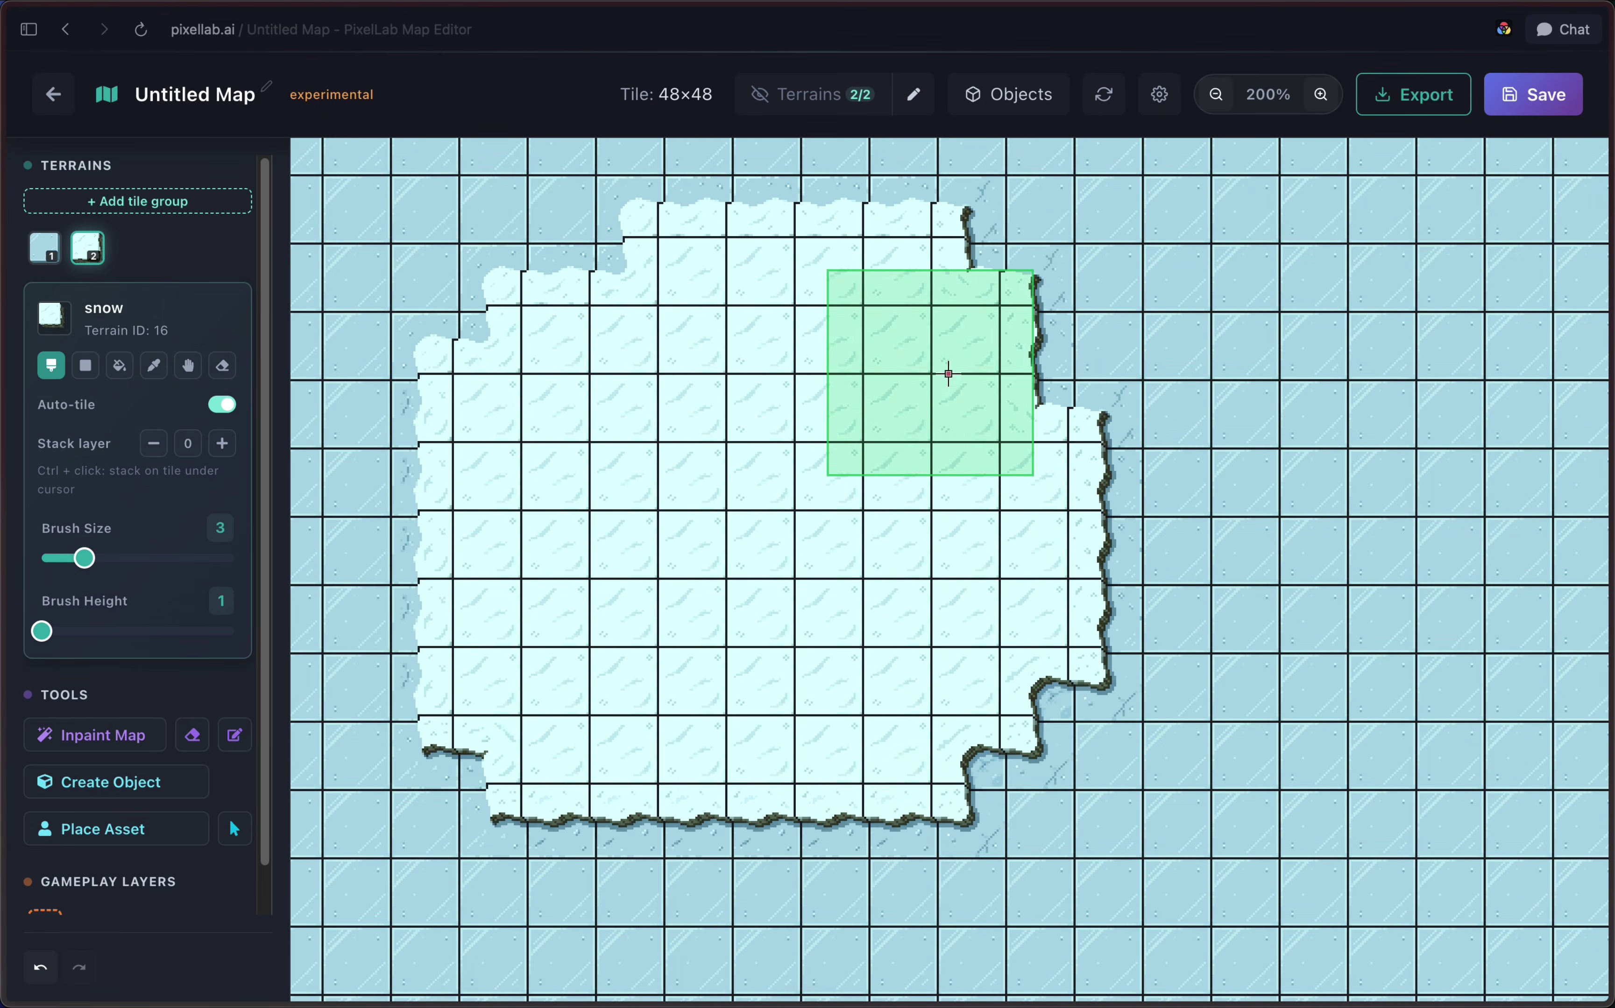
# Step: Extend the snow across more of the ice map, leaving pools of exposed ice between the painted areas
pyautogui.click(1216, 94)
pyautogui.moveTo(835, 320)
pyautogui.mouseDown()
pyautogui.moveTo(563, 287)
pyautogui.moveTo(992, 284)
pyautogui.moveTo(1273, 522)
pyautogui.moveTo(1057, 622)
pyautogui.moveTo(670, 729)
pyautogui.moveTo(1035, 687)
pyautogui.moveTo(1333, 747)
pyautogui.mouseUp()
pyautogui.click(1320, 94)
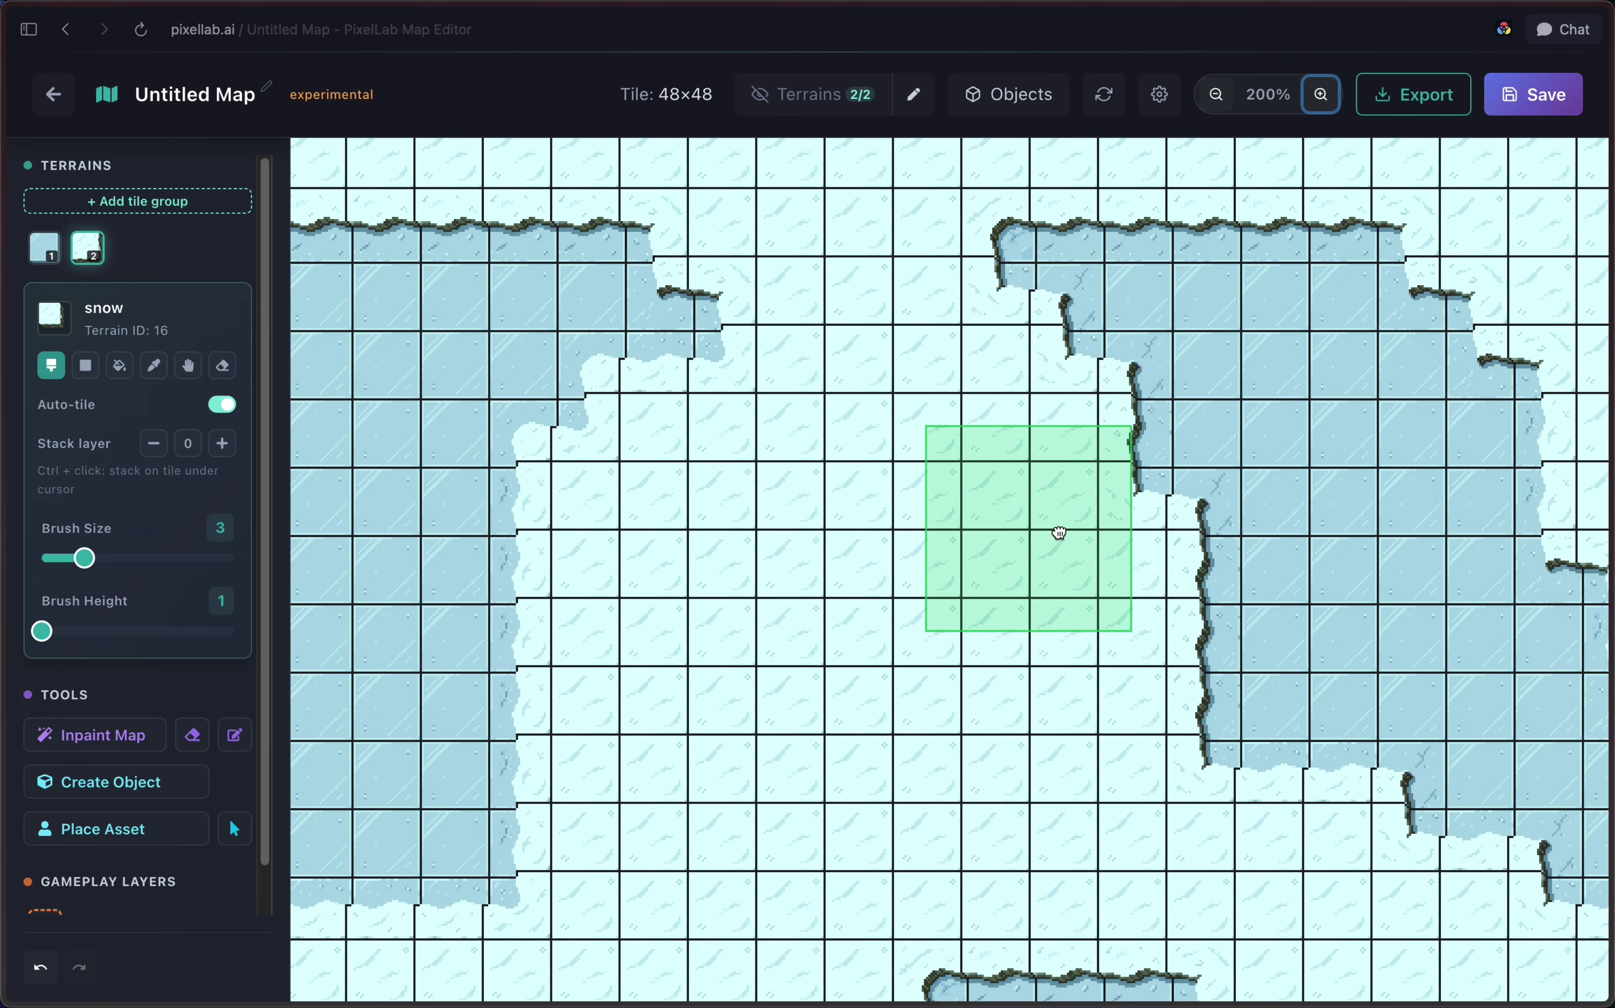
# Step: Turn off auto-tiling, set the brush size to 1 and brush height to 2, and paint raised snow rows on the patch
pyautogui.moveTo(1056, 534)
pyautogui.mouseDown()
pyautogui.moveTo(1205, 365)
pyautogui.moveTo(1078, 329)
pyautogui.mouseUp()
pyautogui.click(222, 405)
pyautogui.press('[')
pyautogui.press('[')
pyautogui.hotkey('shift', ']')
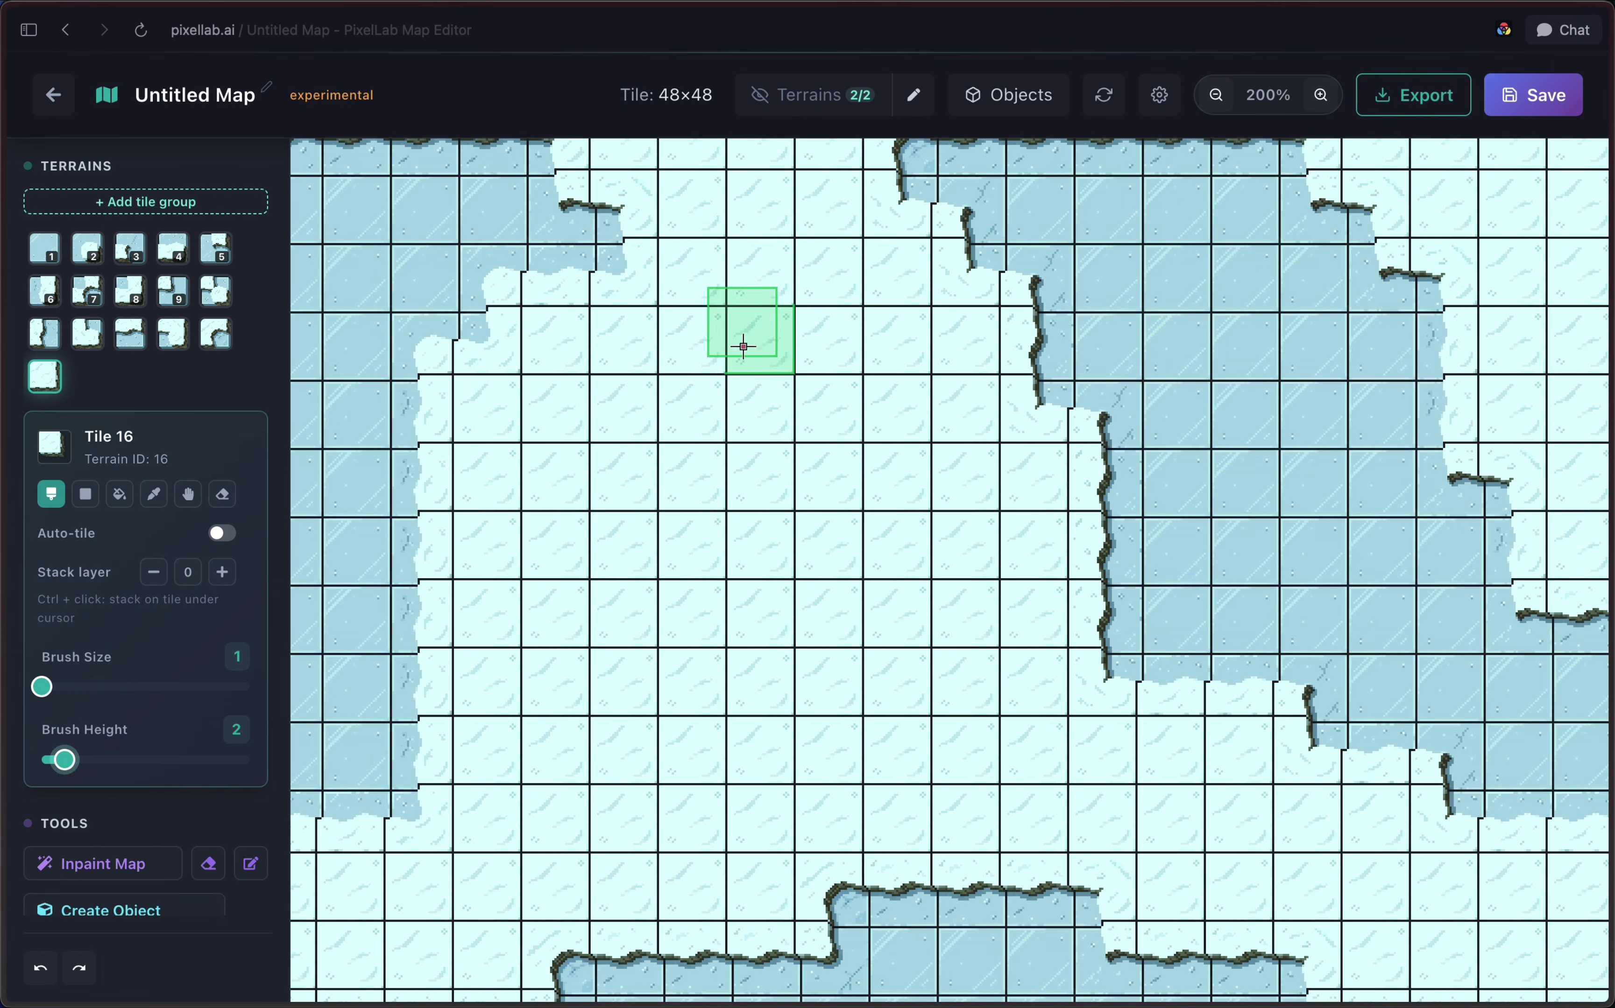
pyautogui.moveTo(673, 280); pyautogui.dragTo(836, 291)
pyautogui.moveTo(833, 410); pyautogui.dragTo(693, 411)
# Step: Raise the brush height by one level and paint a taller row of snow blocks across the upper patch
pyautogui.moveTo(65, 760); pyautogui.dragTo(88, 760)
pyautogui.moveTo(693, 343); pyautogui.dragTo(966, 344)
pyautogui.moveTo(626, 342); pyautogui.dragTo(520, 343)
# Step: Return the brush height to 2, paint a raised snow row in front, and add a separate three-tile raised column to the southeast
pyautogui.moveTo(88, 760); pyautogui.dragTo(64, 761)
pyautogui.moveTo(620, 400)
pyautogui.mouseDown()
pyautogui.moveTo(541, 396)
pyautogui.moveTo(955, 397)
pyautogui.mouseUp()
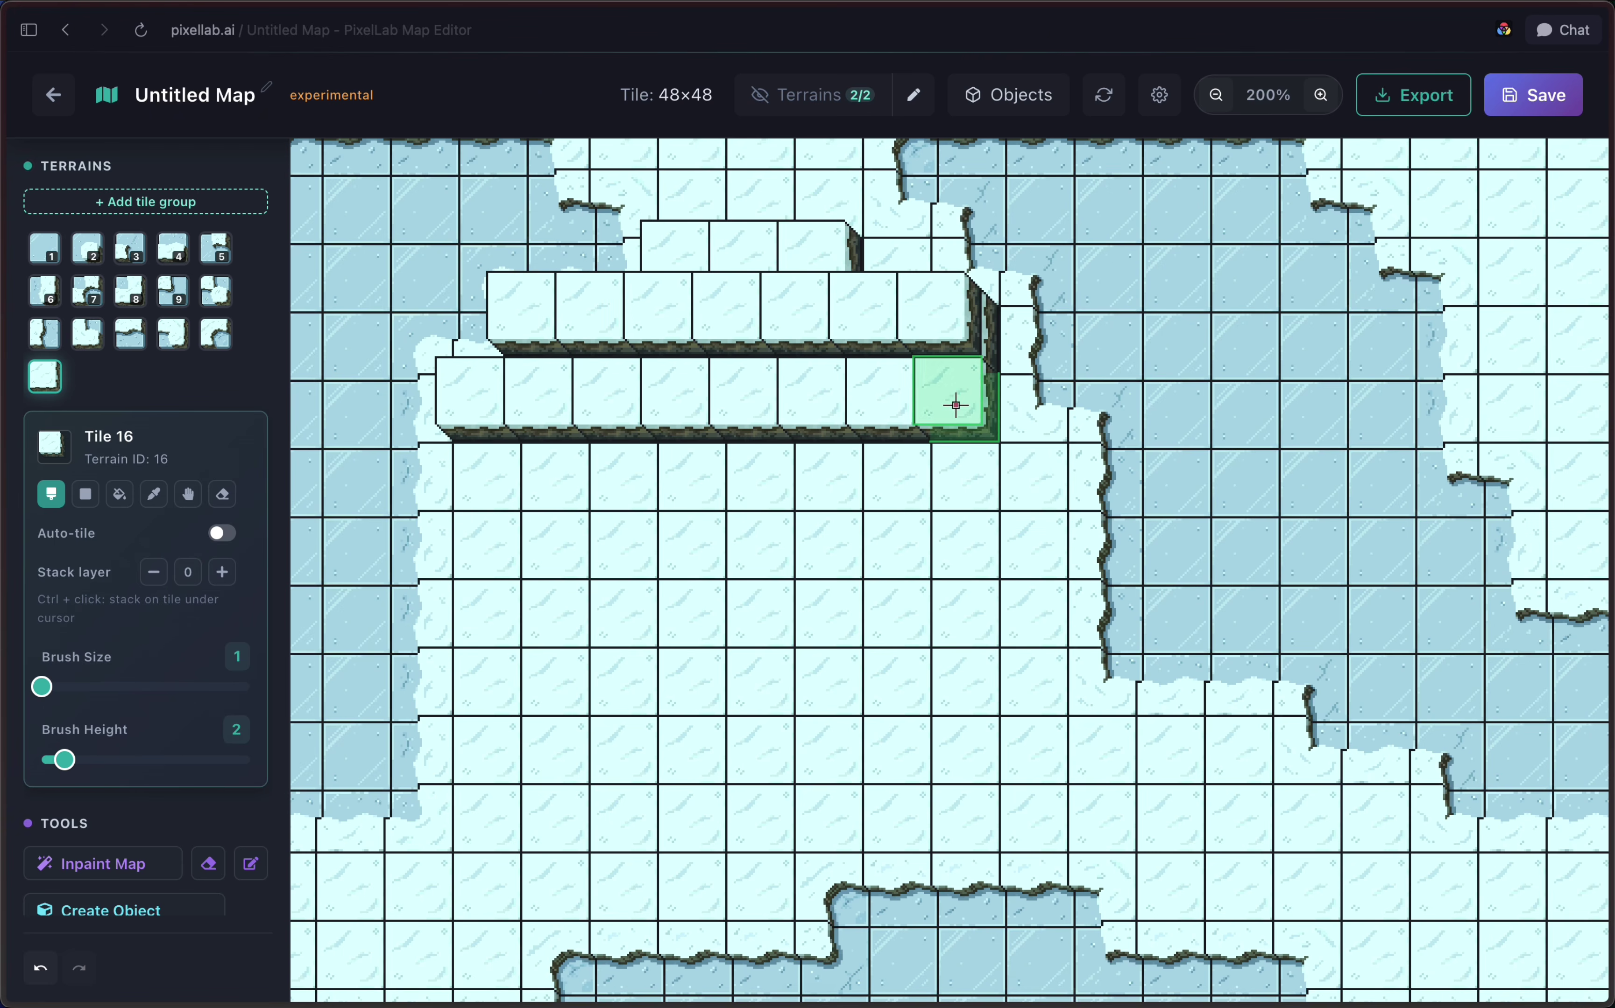
pyautogui.moveTo(1171, 754); pyautogui.dragTo(1171, 887)
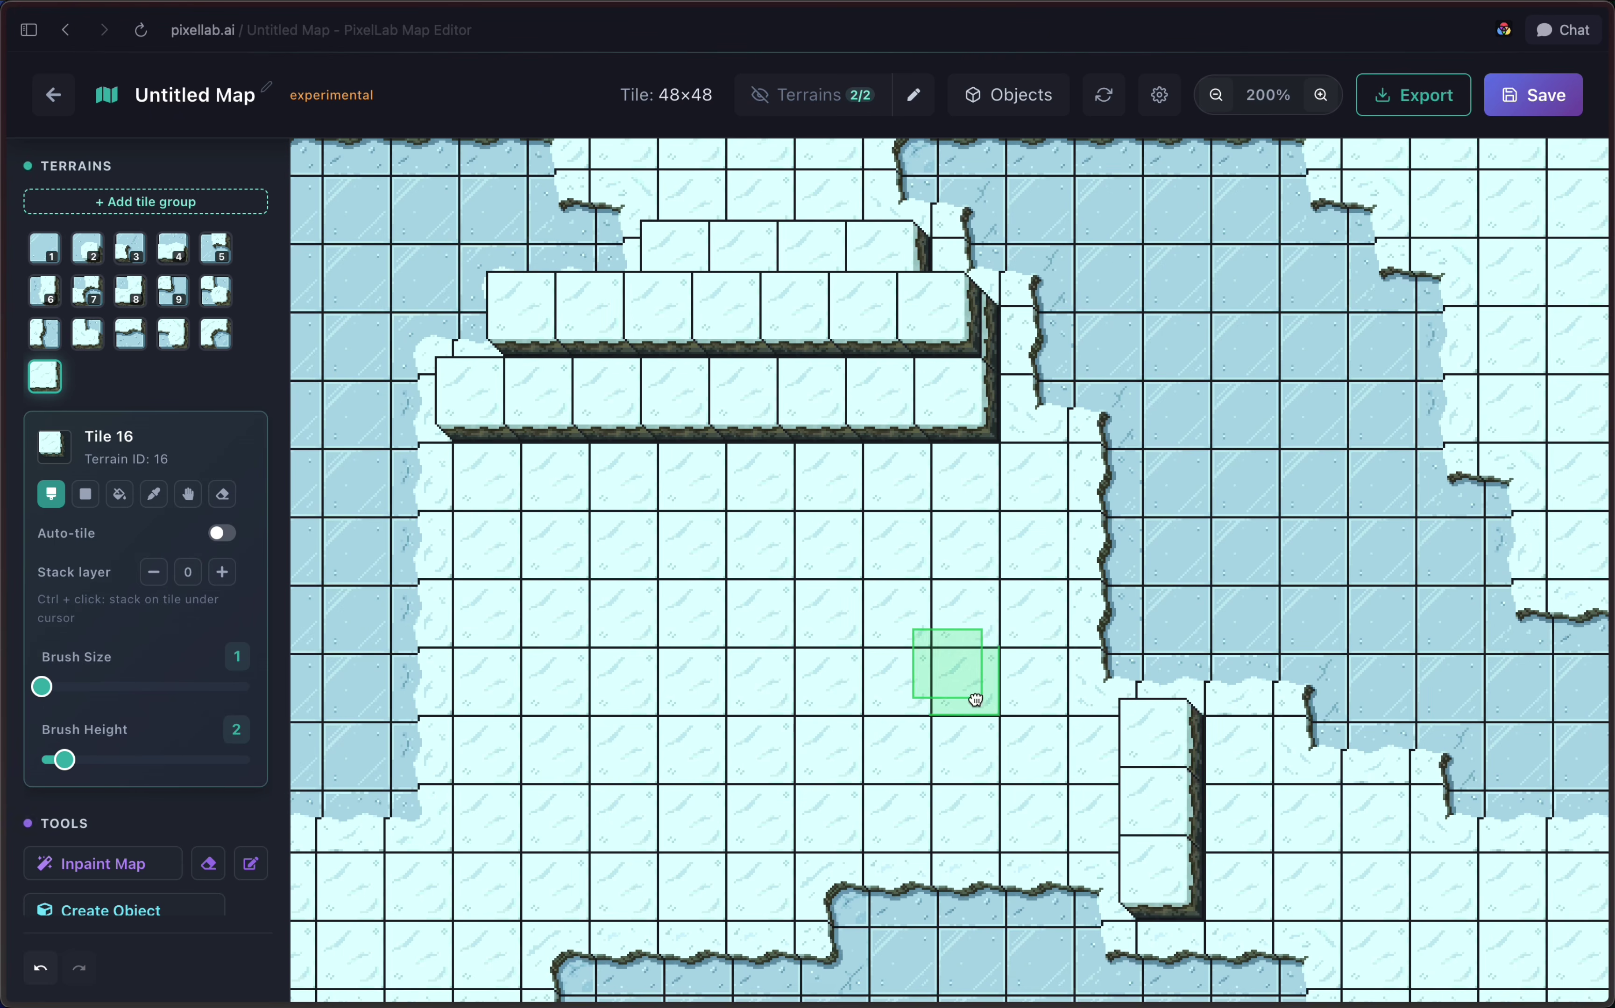
pyautogui.scroll(-3, 973, 696)
pyautogui.hscroll(-6, 973, 696)
pyautogui.click(803, 767)
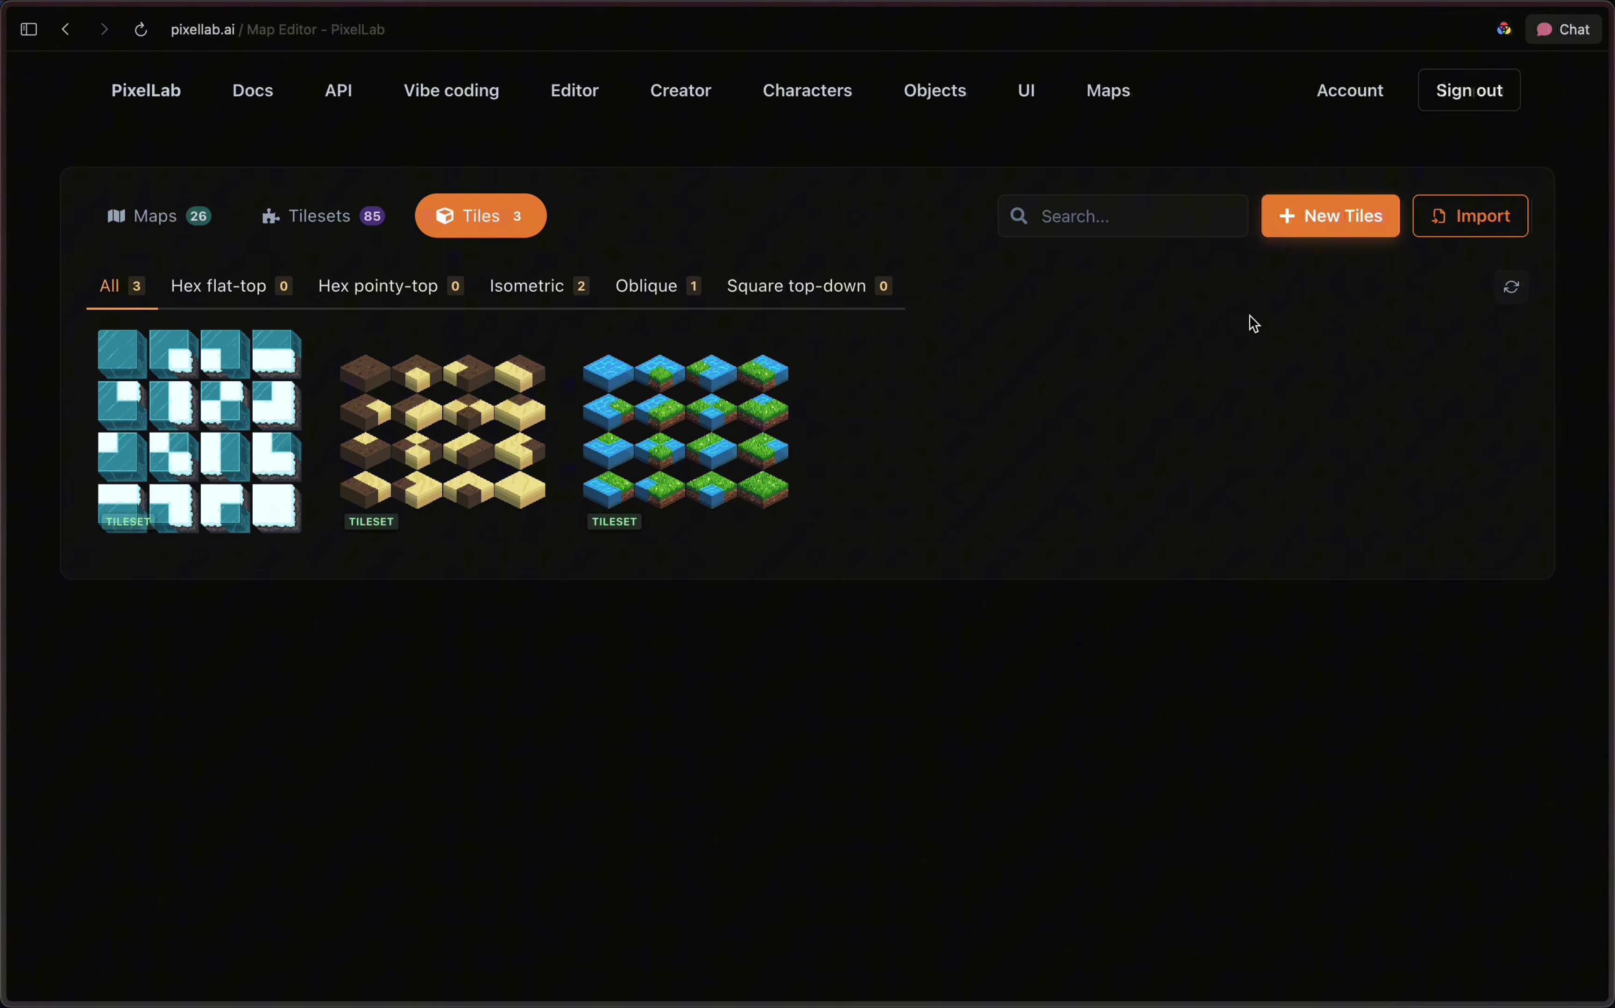
# Step: Start a new hex flat-top tileset with a 36° view angle, 65% thickness and 5% uneven boundary
pyautogui.click(1326, 213)
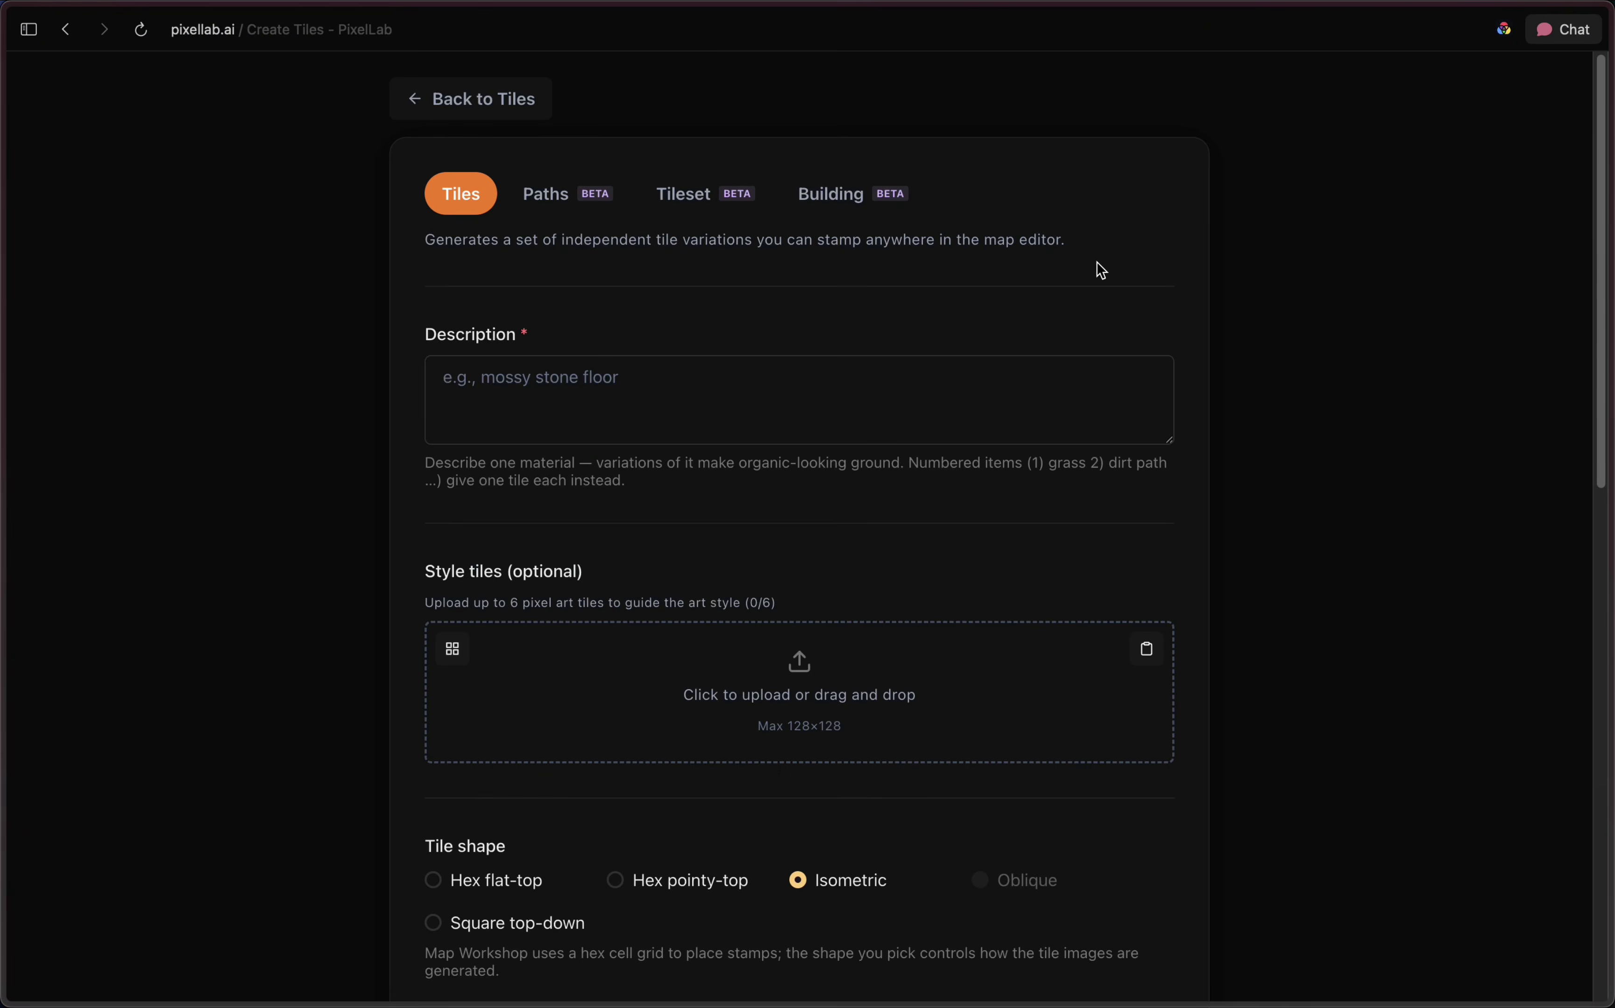
pyautogui.click(734, 201)
pyautogui.scroll(-3, 697, 360)
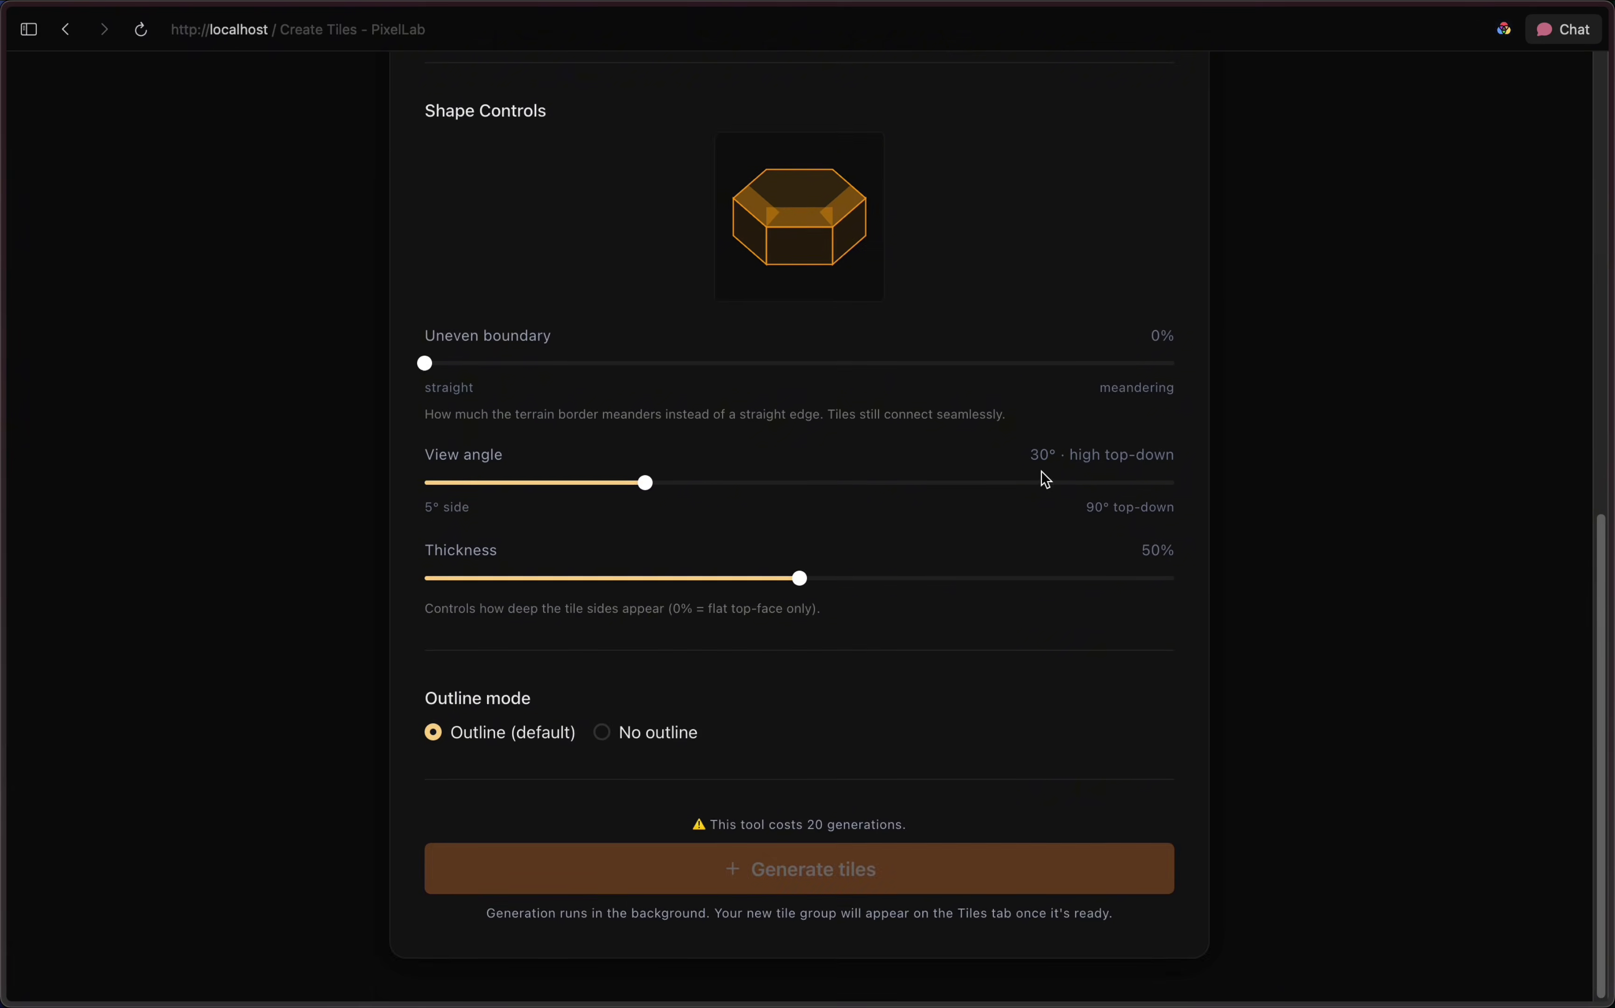
pyautogui.scroll(3, 746, 649)
pyautogui.moveTo(746, 656); pyautogui.dragTo(697, 656)
pyautogui.moveTo(800, 752); pyautogui.dragTo(913, 752)
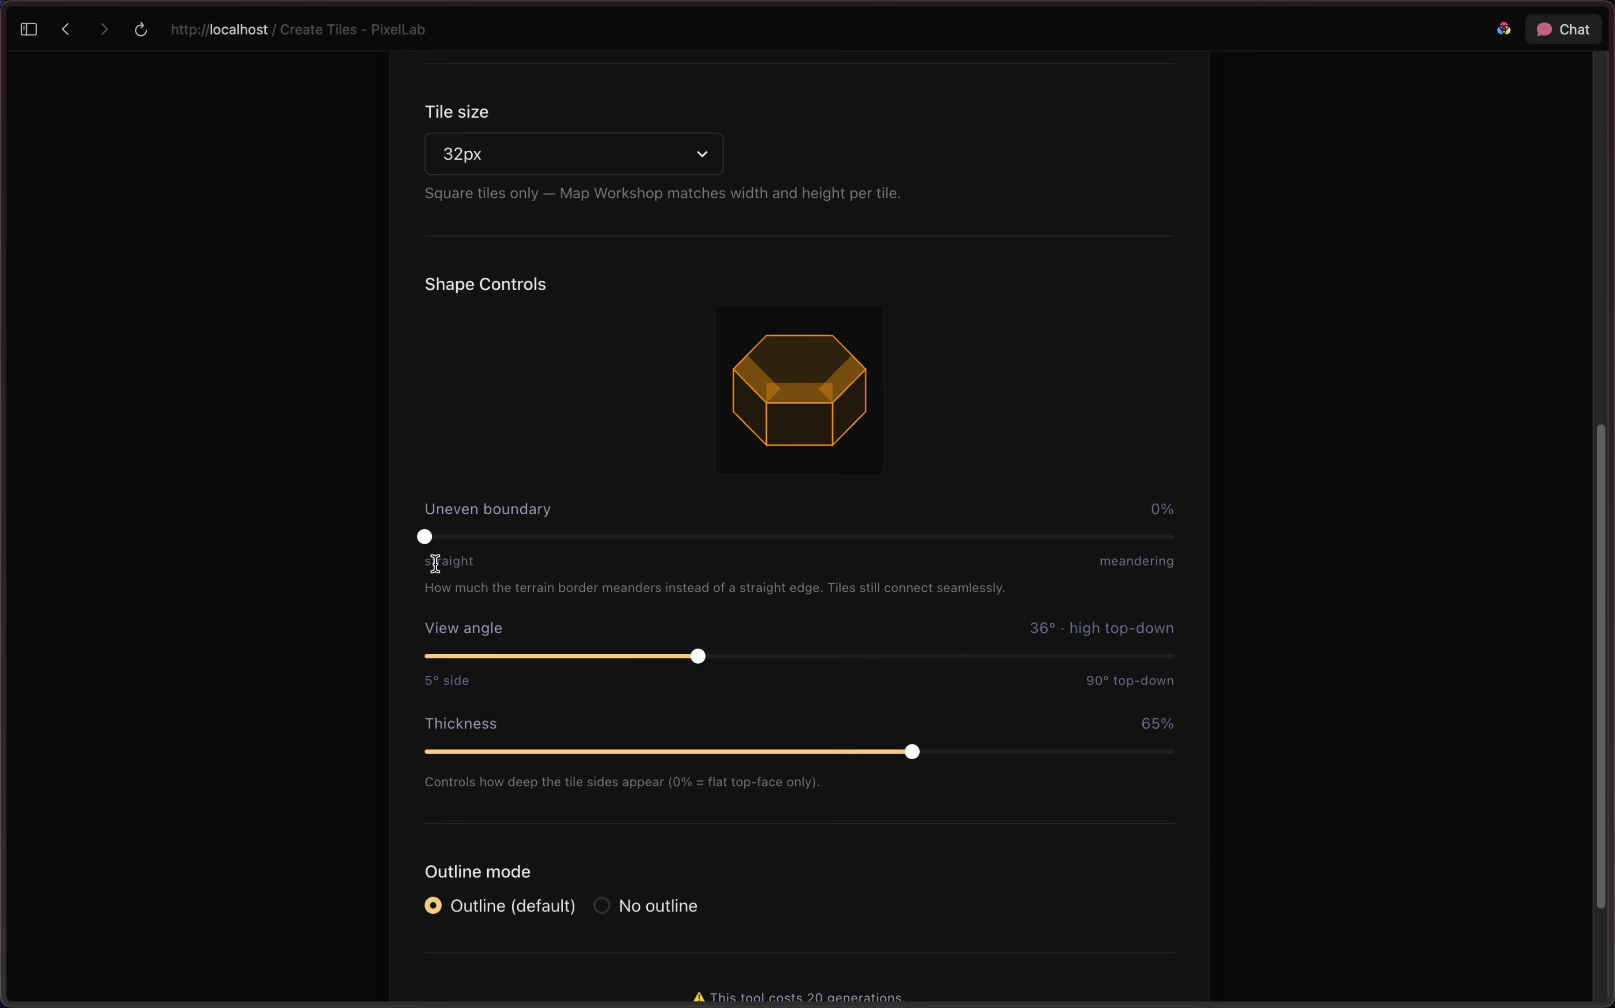
pyautogui.moveTo(425, 537); pyautogui.dragTo(540, 545)
# Step: Choose the 32px tile size and describe the terrain transition as "sand to water"
pyautogui.scroll(3, 609, 372)
pyautogui.click(646, 337)
pyautogui.click(595, 336)
pyautogui.scroll(2, 808, 358)
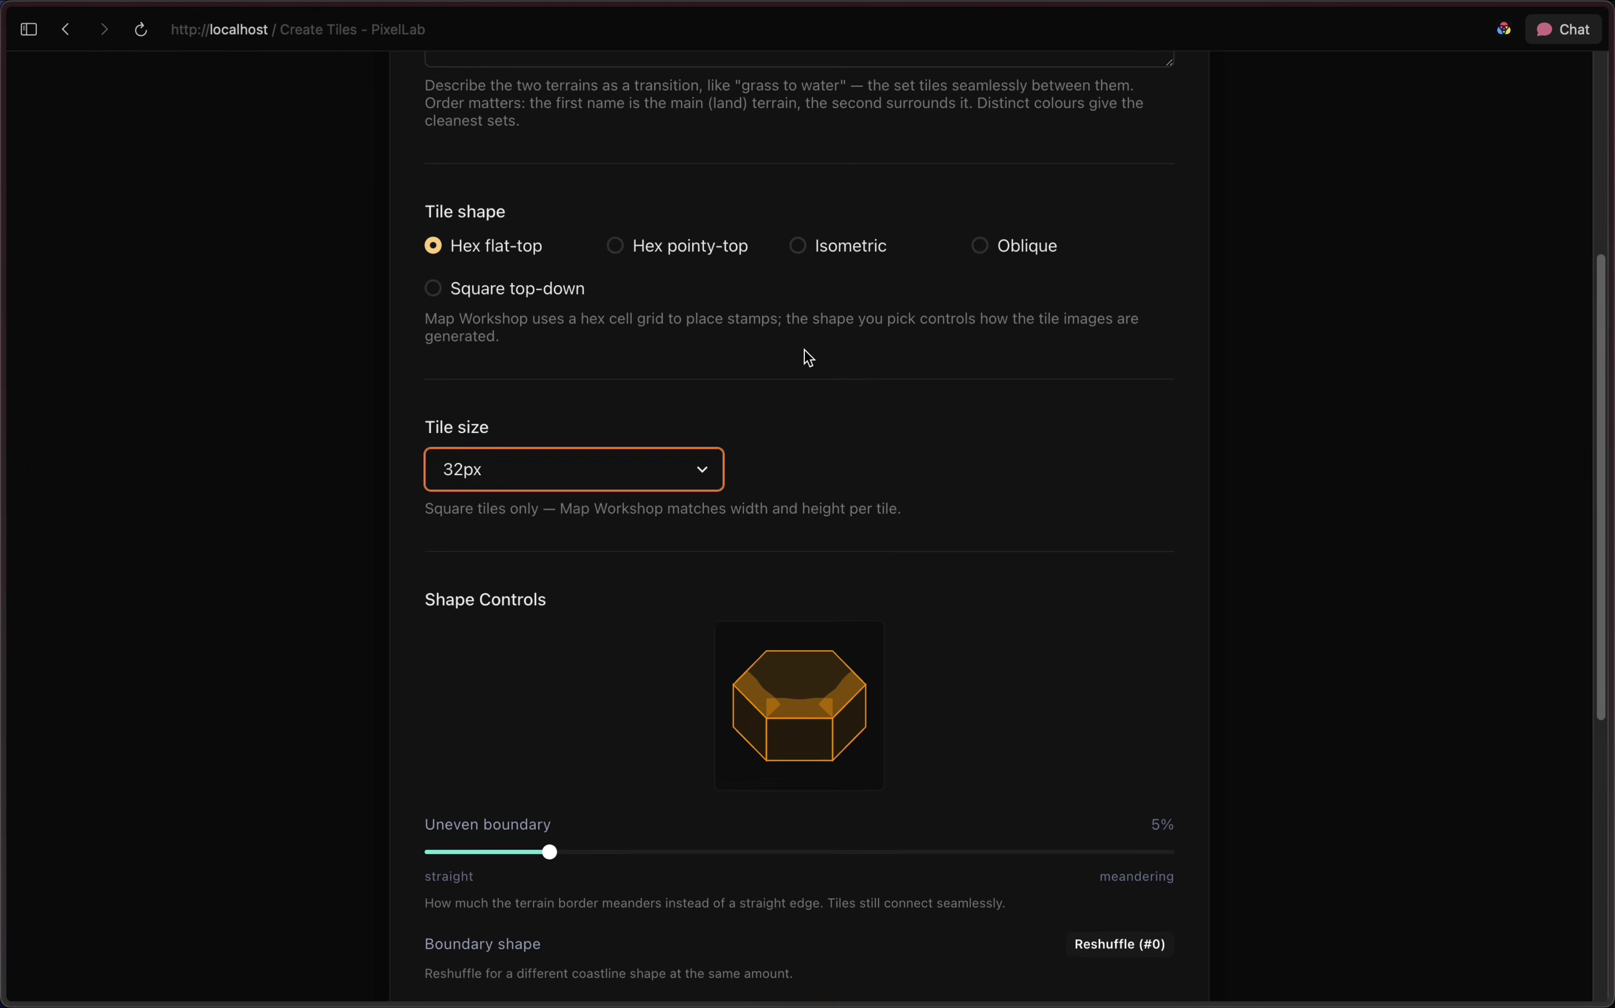
pyautogui.scroll(5, 809, 358)
pyautogui.click(763, 354)
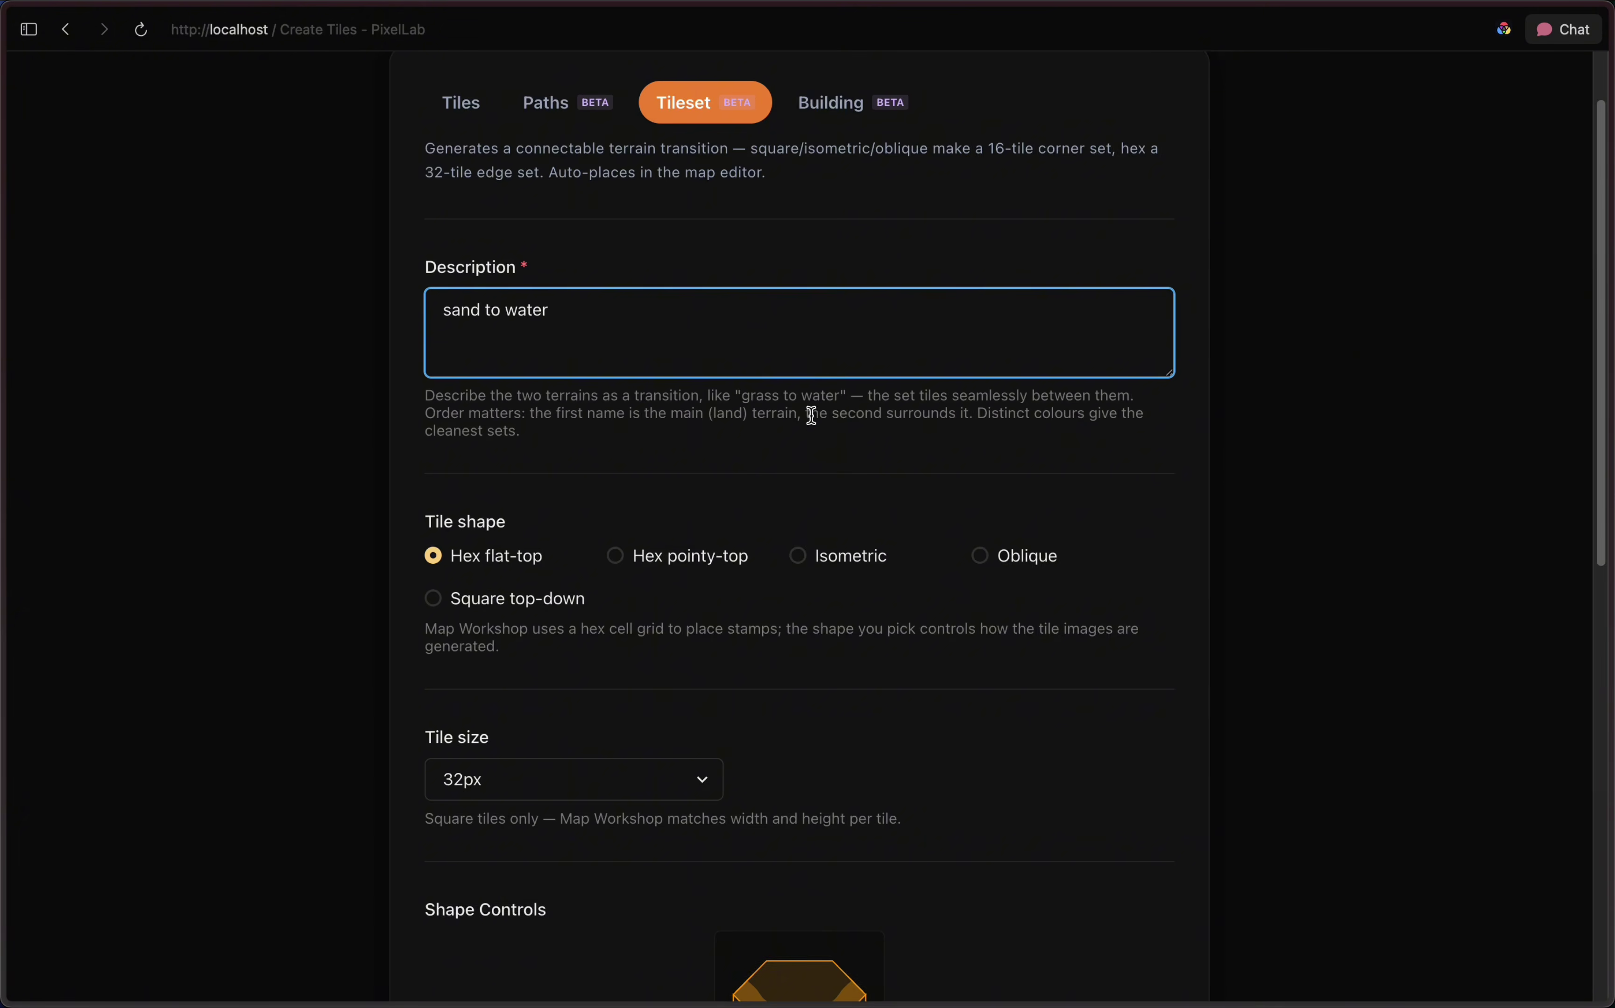
# Step: Set the outline mode to no outline and generate the sand-to-water tileset
pyautogui.scroll(-15, 812, 416)
pyautogui.click(643, 732)
pyautogui.click(1067, 870)
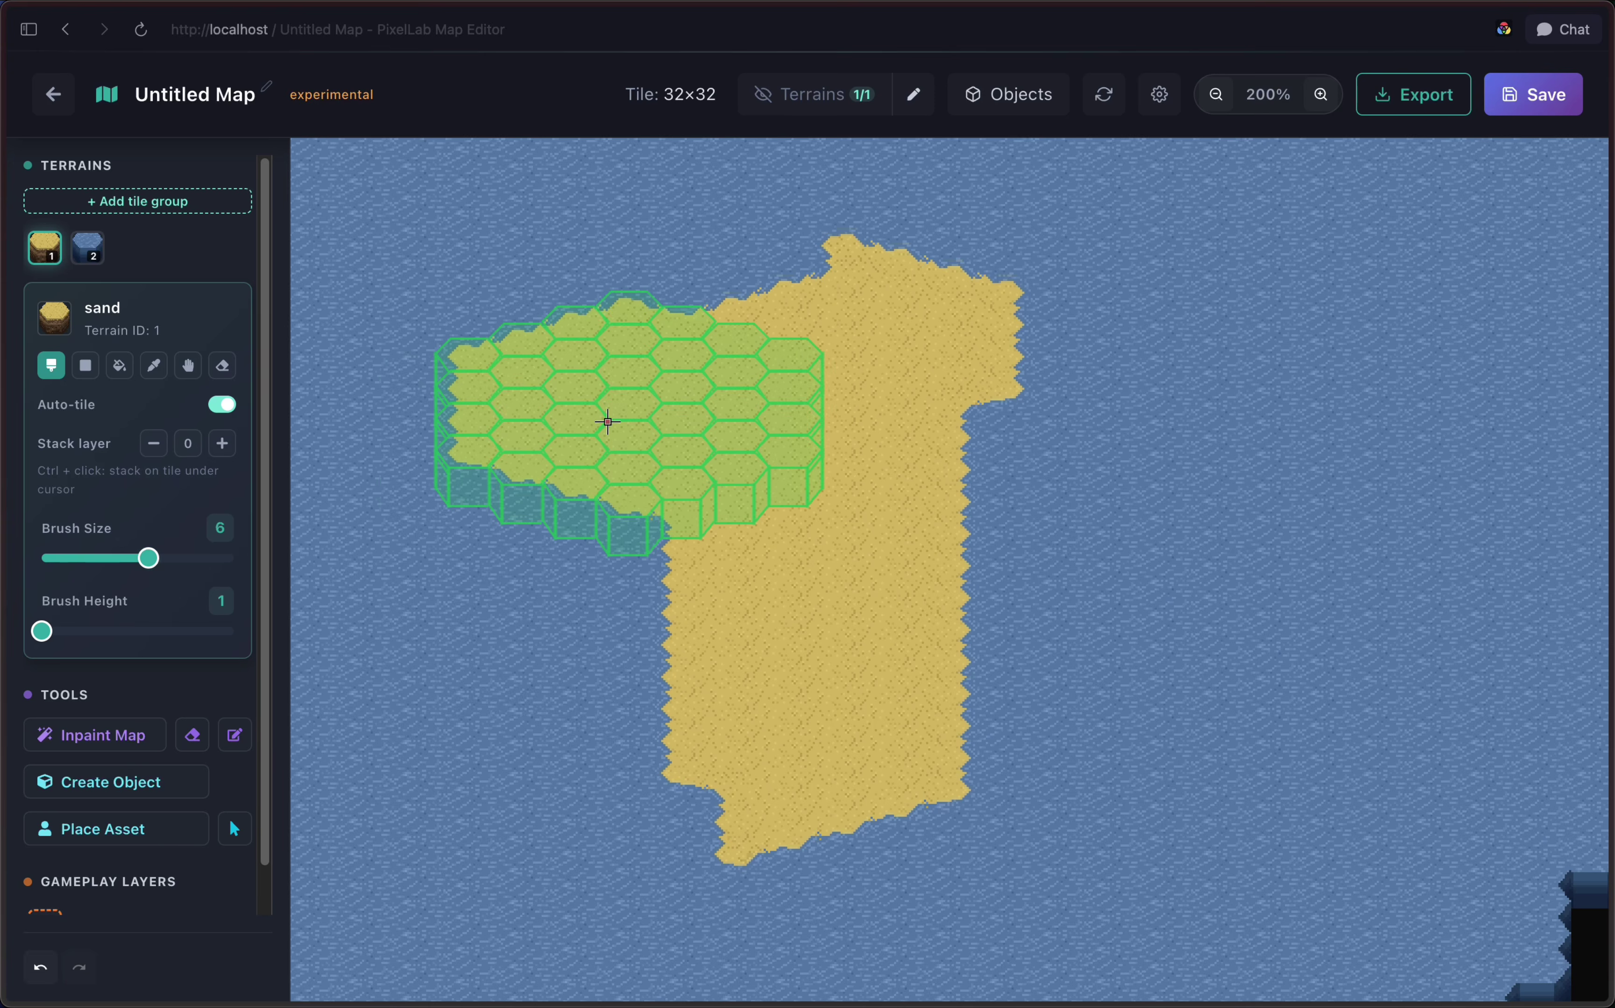
# Step: Paint a large sand island in the water with brush size 6, including a lobe at its southwest corner
pyautogui.moveTo(607, 422)
pyautogui.mouseDown()
pyautogui.moveTo(603, 651)
pyautogui.moveTo(811, 622)
pyautogui.moveTo(917, 489)
pyautogui.moveTo(1072, 442)
pyautogui.moveTo(1206, 520)
pyautogui.moveTo(1131, 692)
pyautogui.moveTo(591, 660)
pyautogui.moveTo(702, 764)
pyautogui.moveTo(978, 679)
pyautogui.moveTo(1081, 759)
pyautogui.moveTo(941, 775)
pyautogui.mouseUp()
pyautogui.moveTo(891, 584); pyautogui.dragTo(918, 434)
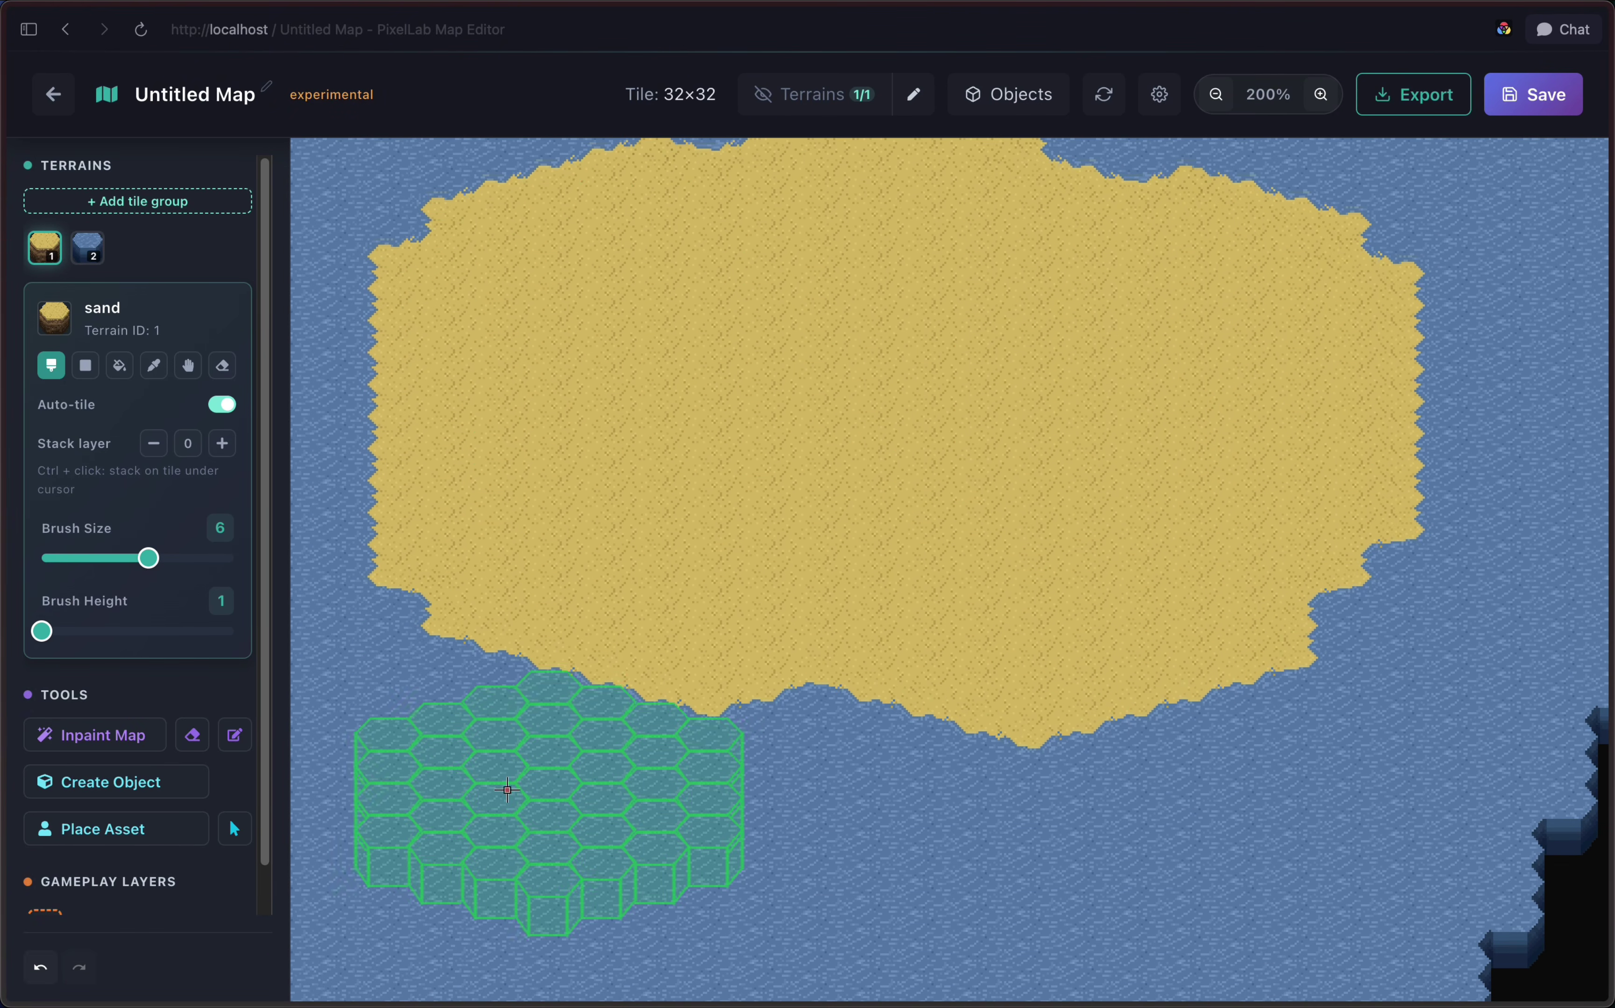
pyautogui.moveTo(552, 794)
pyautogui.mouseDown()
pyautogui.moveTo(494, 741)
pyautogui.moveTo(667, 640)
pyautogui.mouseUp()
pyautogui.moveTo(734, 534)
pyautogui.mouseDown()
pyautogui.moveTo(767, 612)
pyautogui.moveTo(784, 598)
pyautogui.mouseUp()
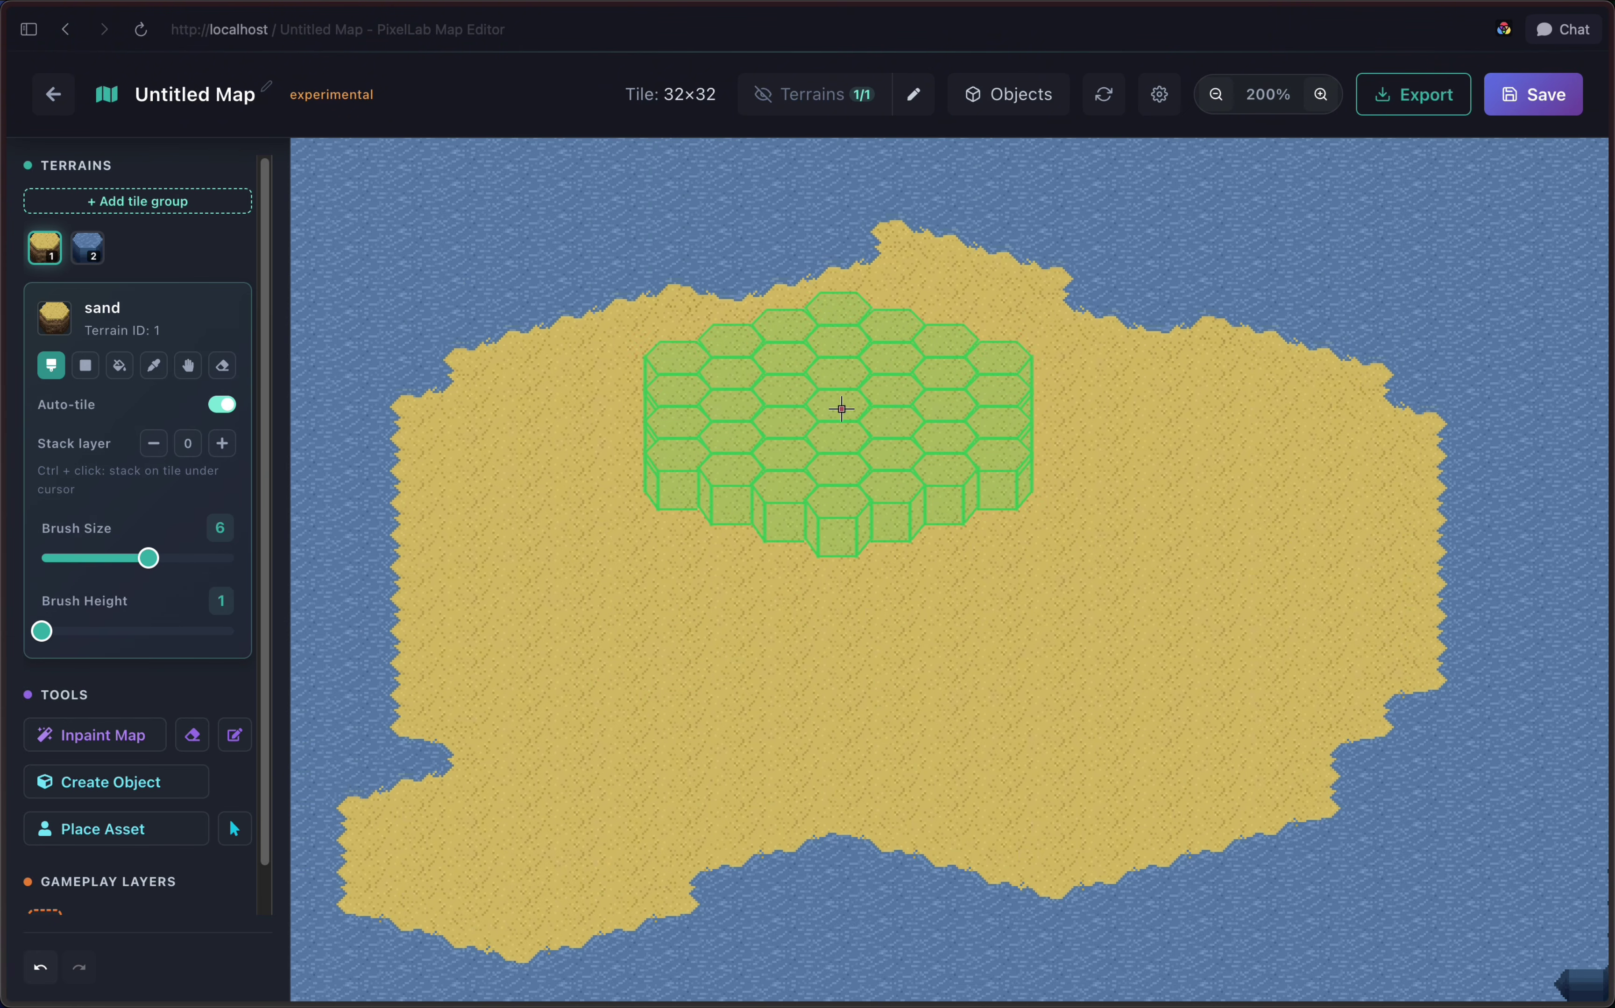
pyautogui.moveTo(843, 451)
pyautogui.mouseDown()
pyautogui.moveTo(965, 573)
pyautogui.moveTo(1046, 574)
pyautogui.mouseUp()
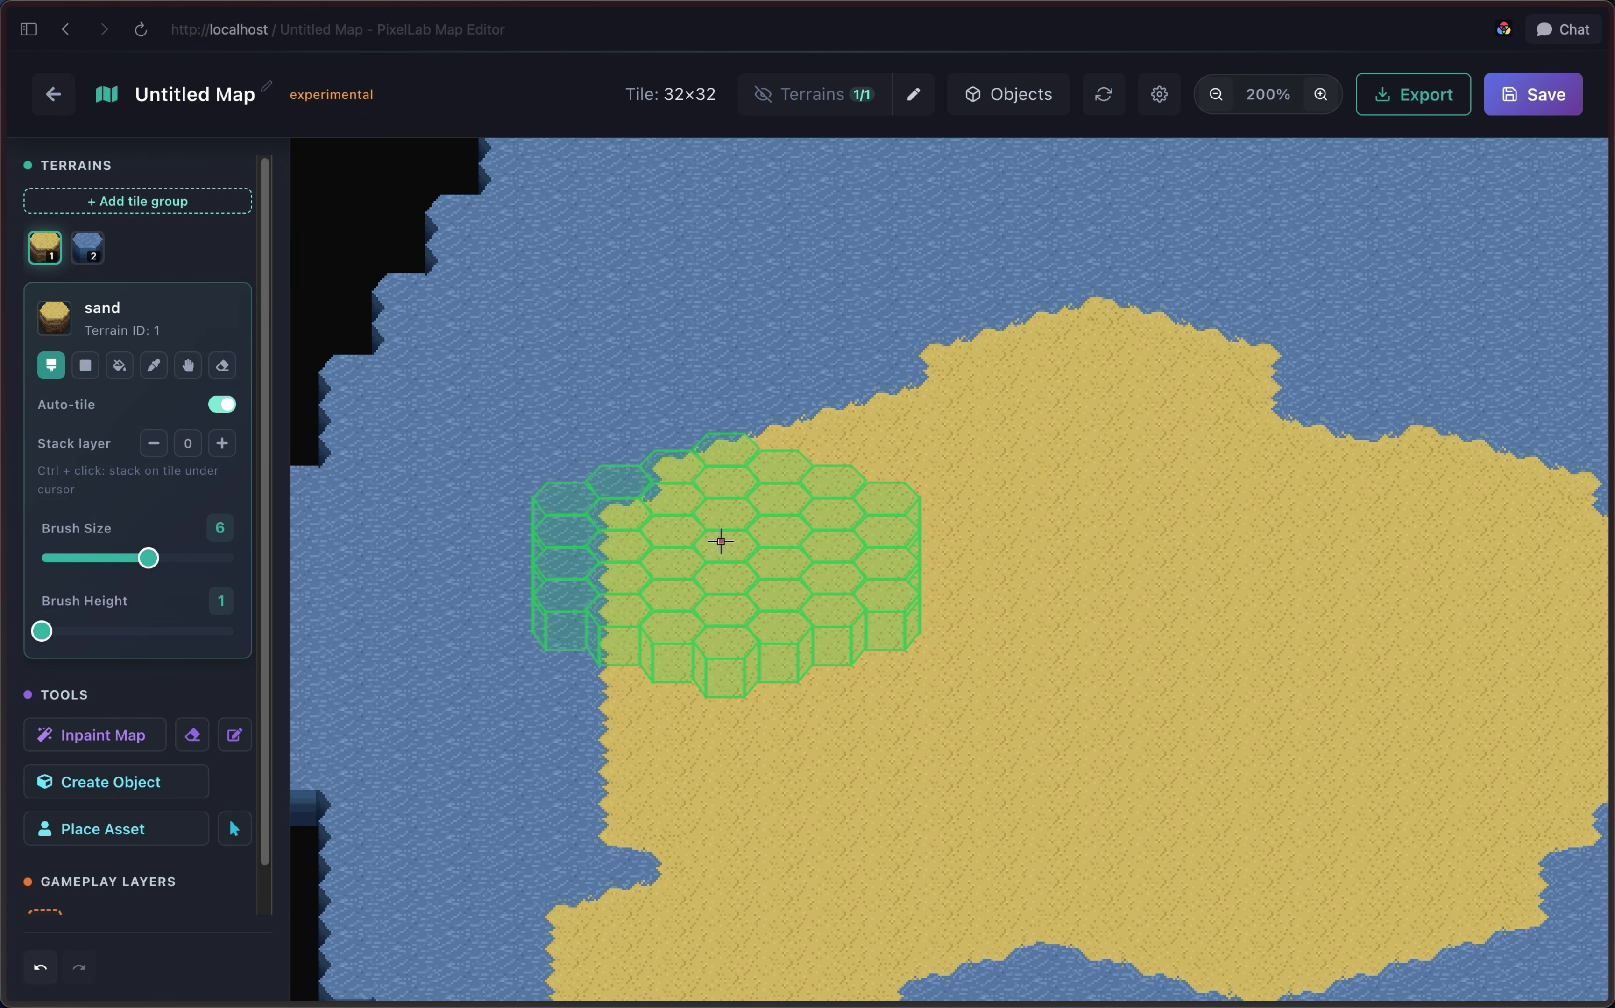
# Step: Switch to the water terrain with brush size 3 and paint an irregular lake inside the sand island, stretching toward its east side
pyautogui.press('[')
pyautogui.press('[')
pyautogui.press('[')
pyautogui.click(87, 248)
pyautogui.hscroll(5, 1052, 600)
pyautogui.scroll(-3, 1052, 601)
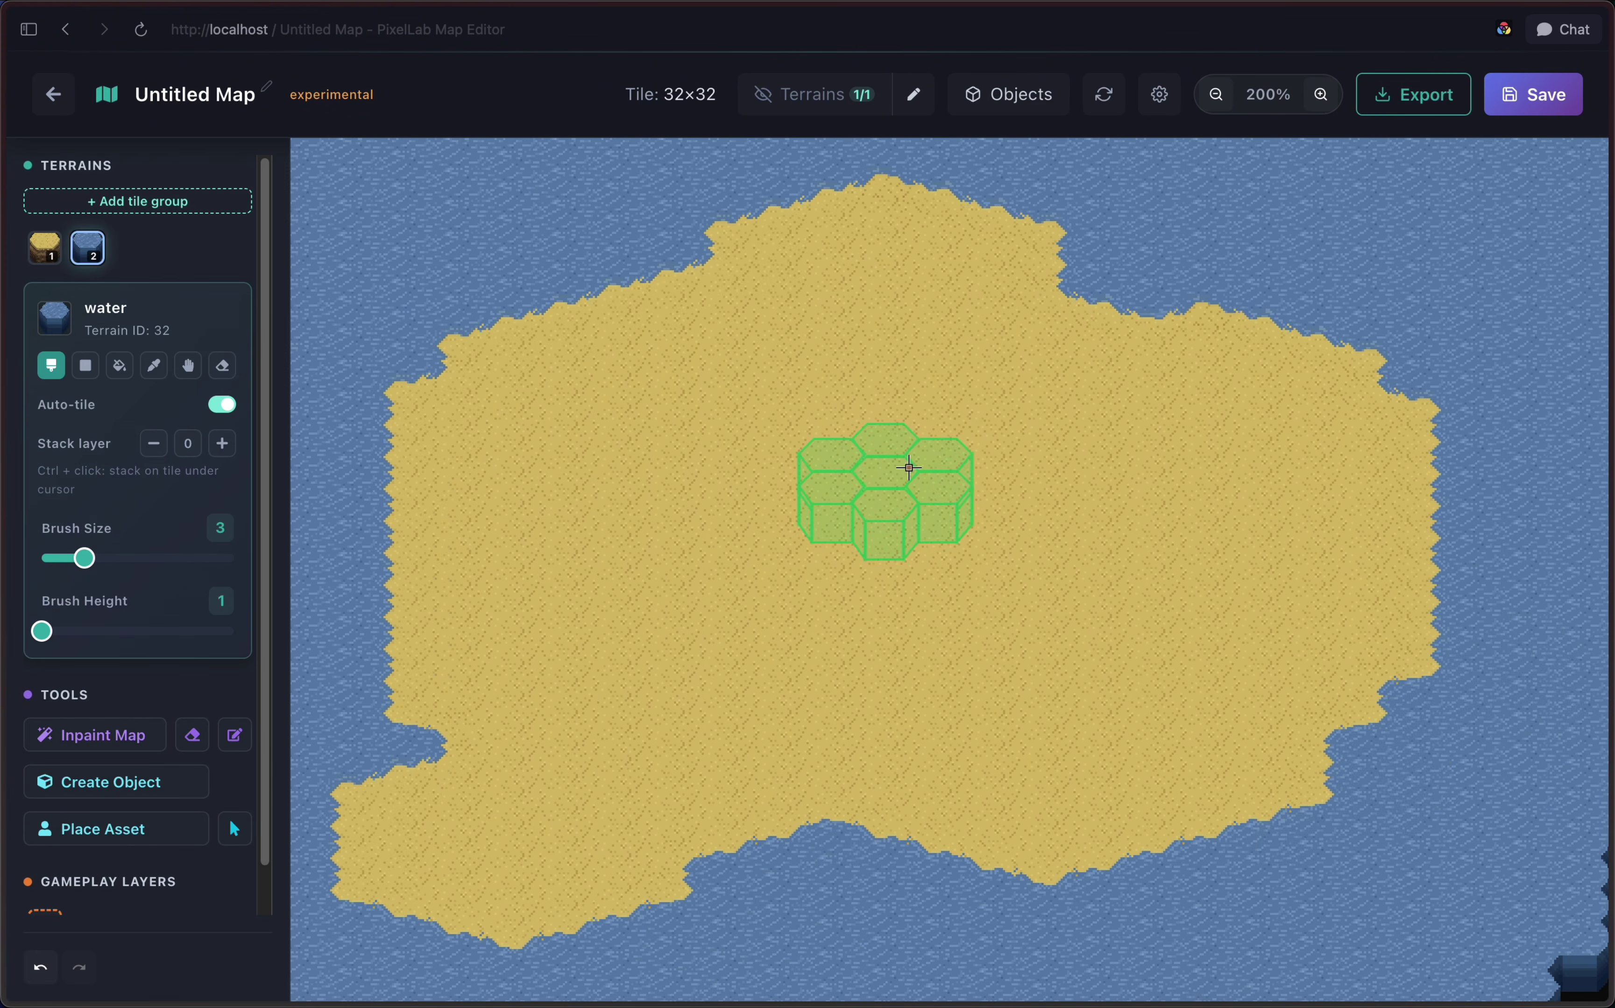
pyautogui.moveTo(860, 440)
pyautogui.mouseDown()
pyautogui.moveTo(666, 515)
pyautogui.moveTo(660, 670)
pyautogui.moveTo(659, 621)
pyautogui.moveTo(771, 606)
pyautogui.moveTo(1153, 660)
pyautogui.mouseUp()
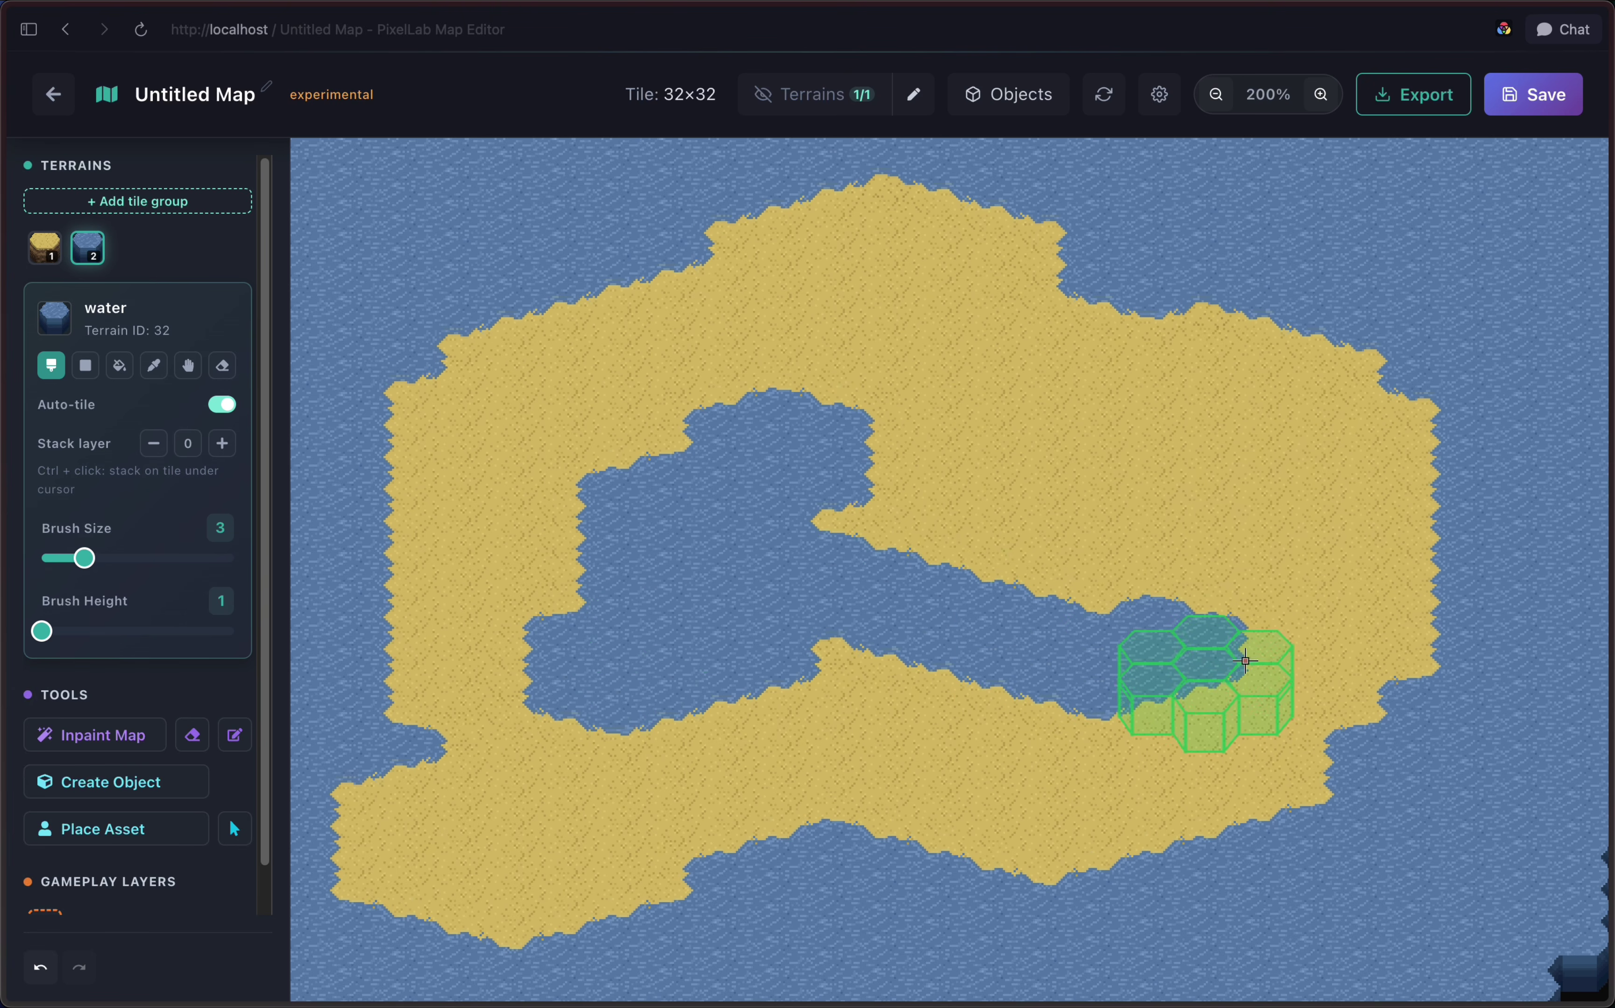
pyautogui.scroll(2, 1233, 514)
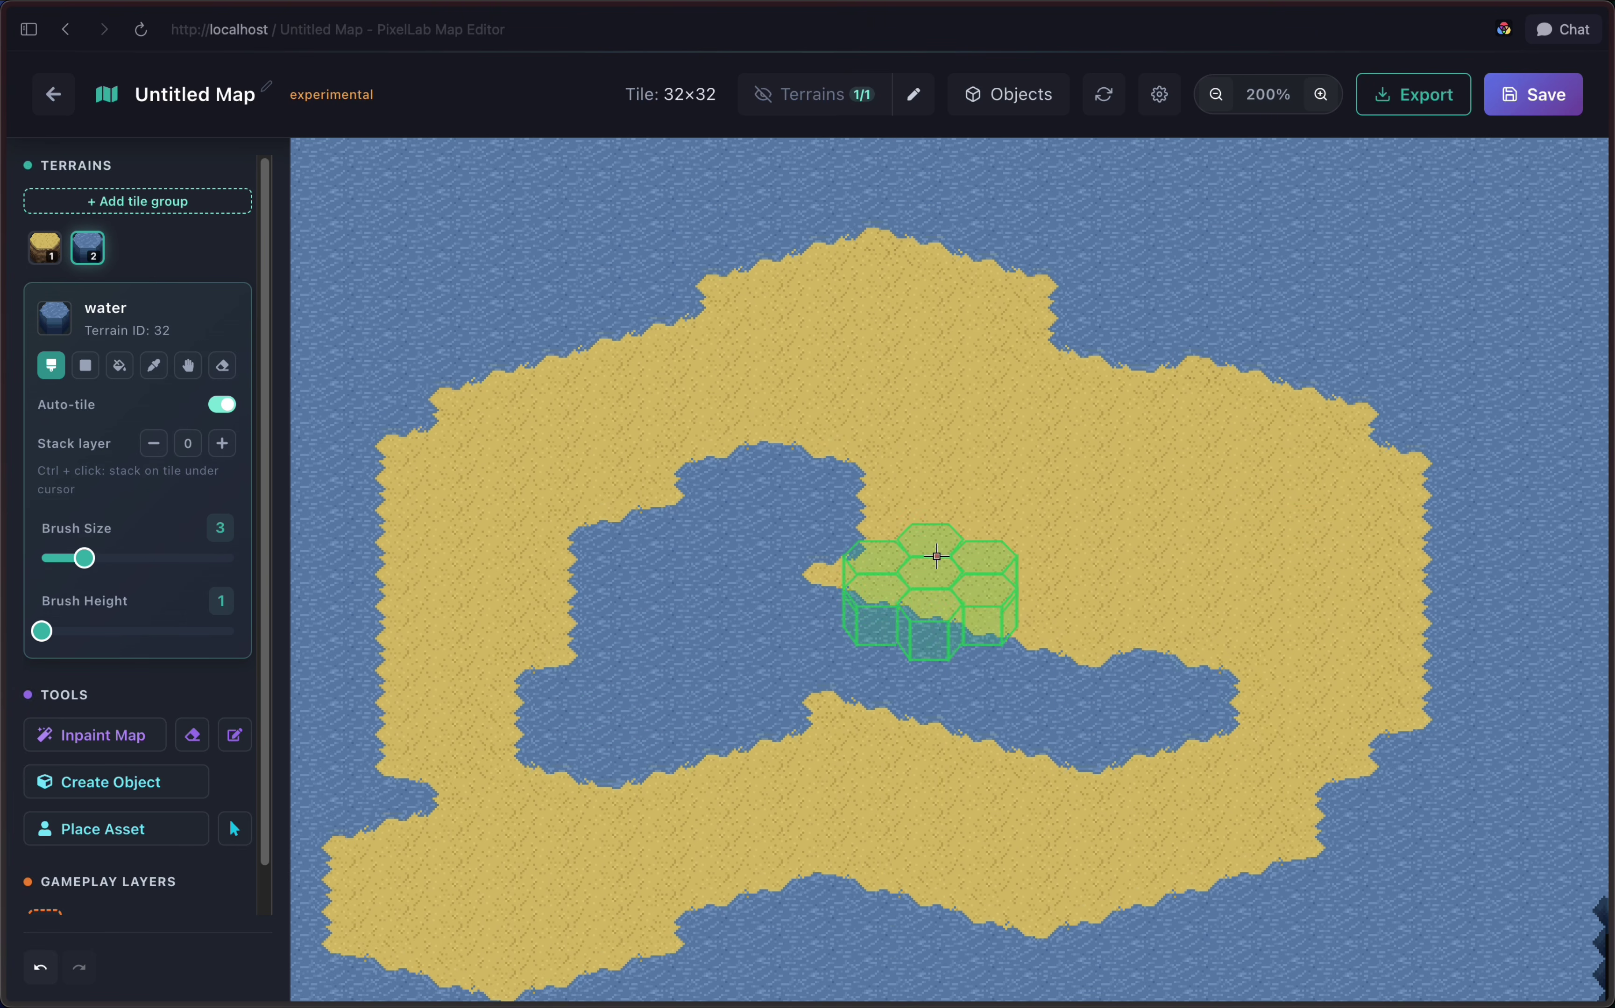
pyautogui.click(1093, 483)
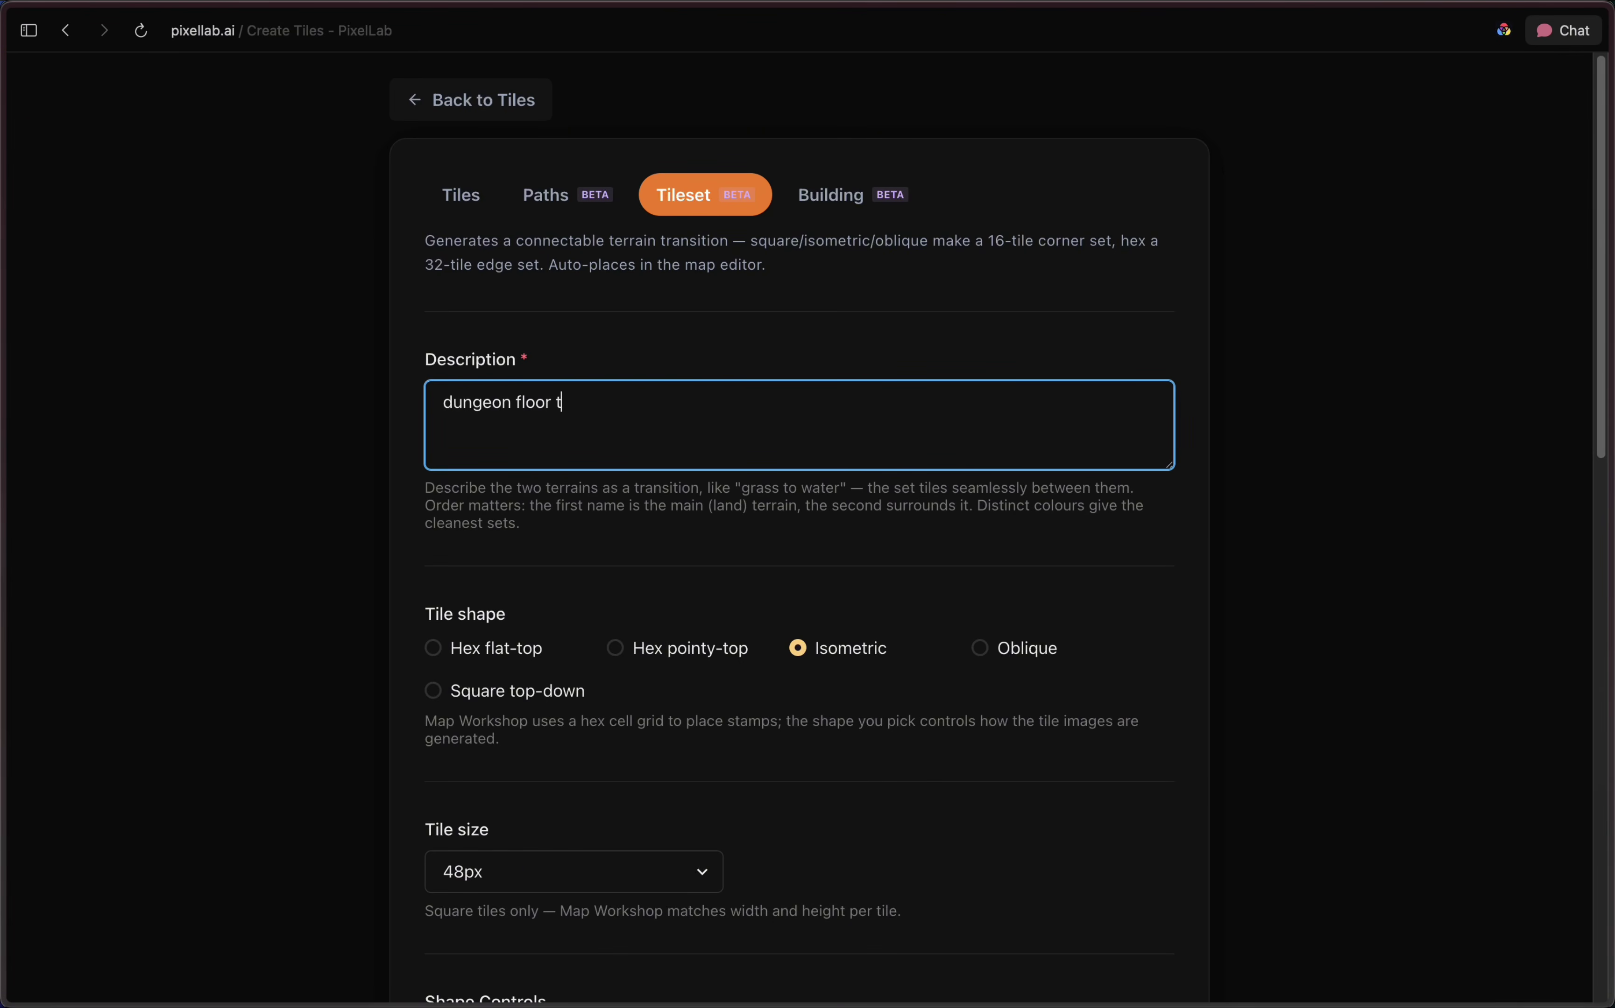
# Step: Describe a square top-down tileset as "dungeon floor to lava", with 64px tiles and a 4% uneven boundary
pyautogui.click(497, 697)
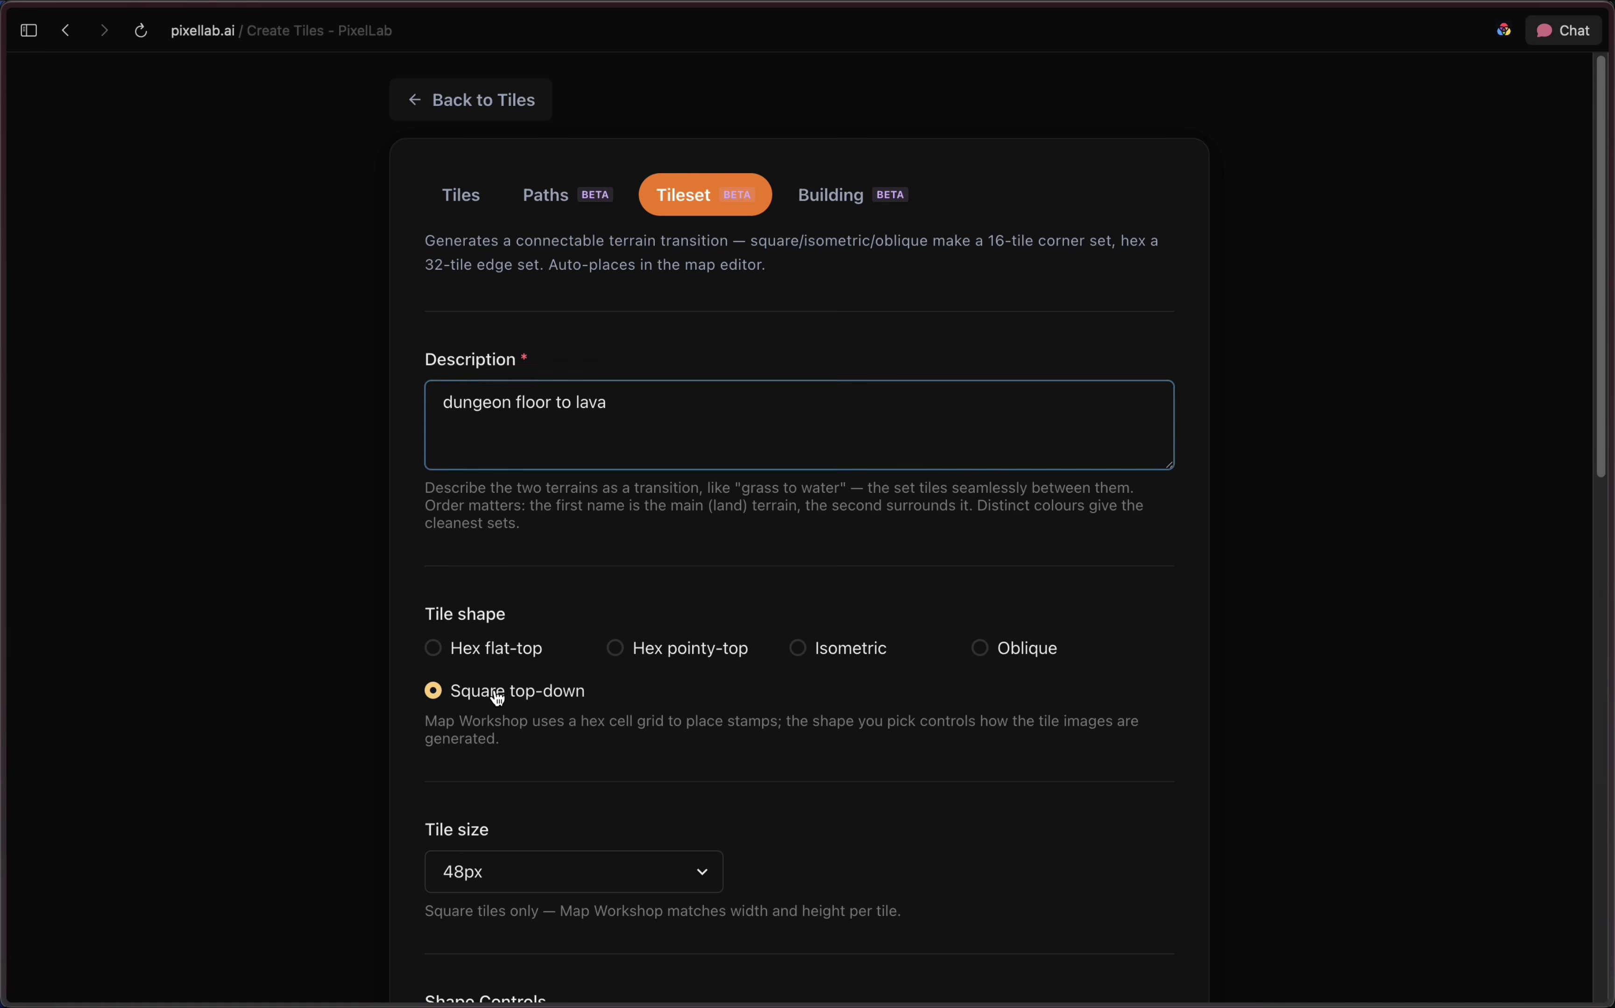
pyautogui.scroll(-8, 479, 675)
pyautogui.scroll(1, 785, 327)
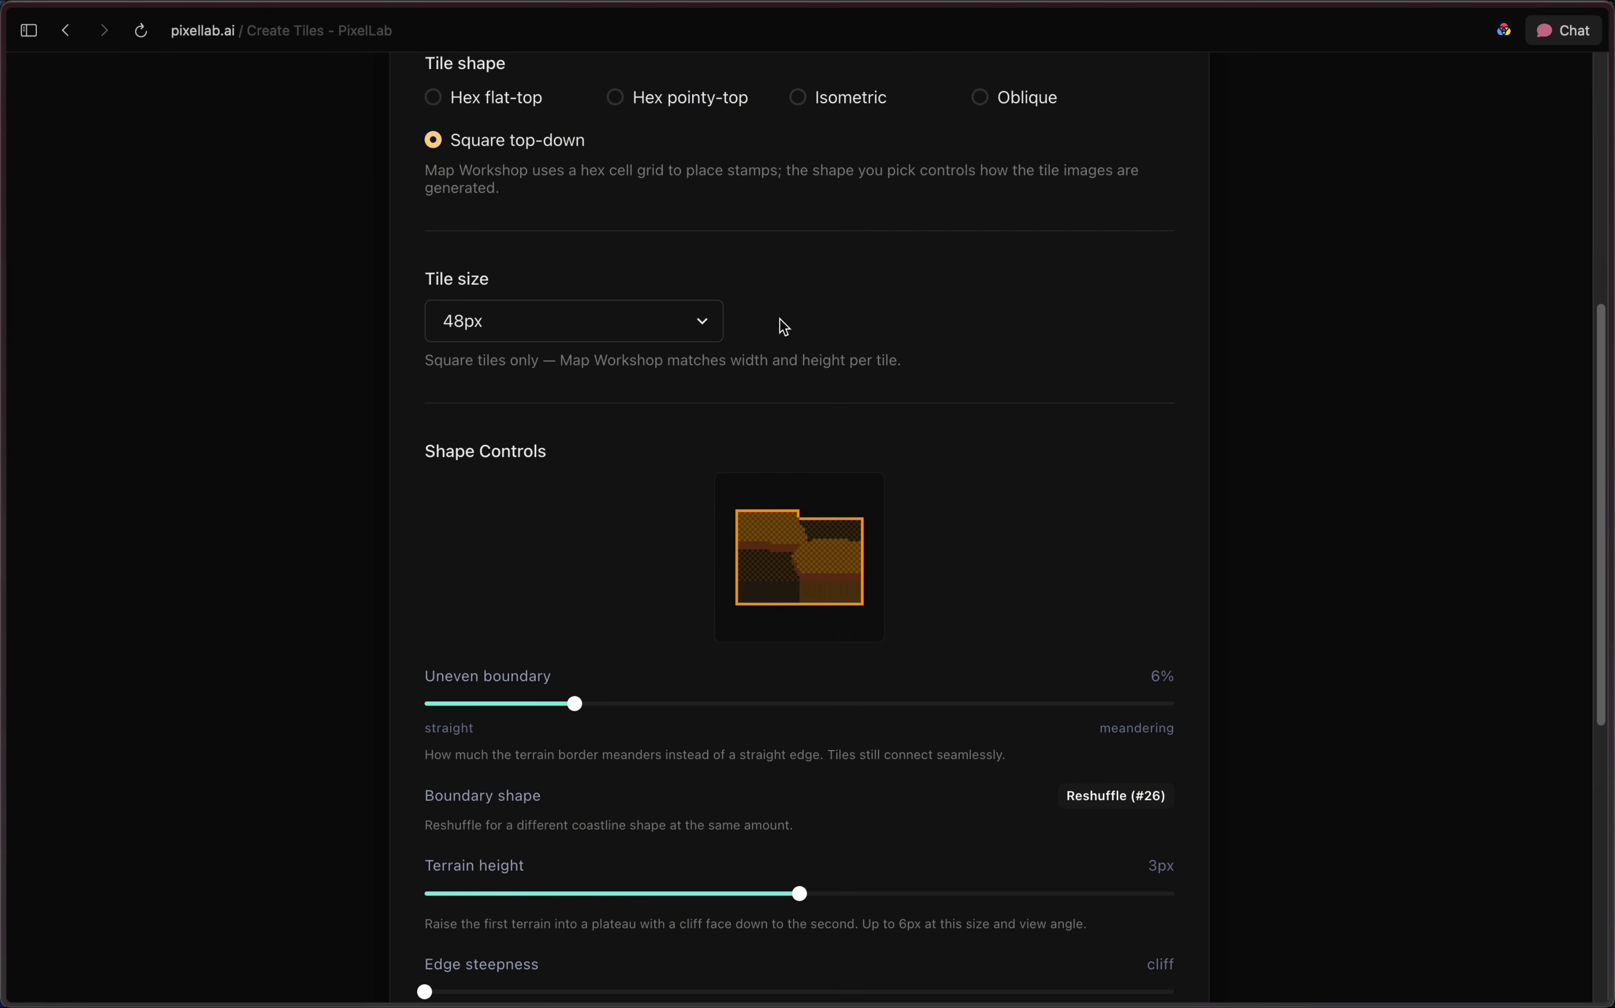
pyautogui.click(667, 328)
pyautogui.click(591, 350)
pyautogui.moveTo(571, 703); pyautogui.dragTo(527, 705)
# Step: Reshuffle the boundary shape, then set a 2px terrain height, a slope edge steepness and 70% thickness
pyautogui.scroll(-5, 526, 705)
pyautogui.click(1111, 584)
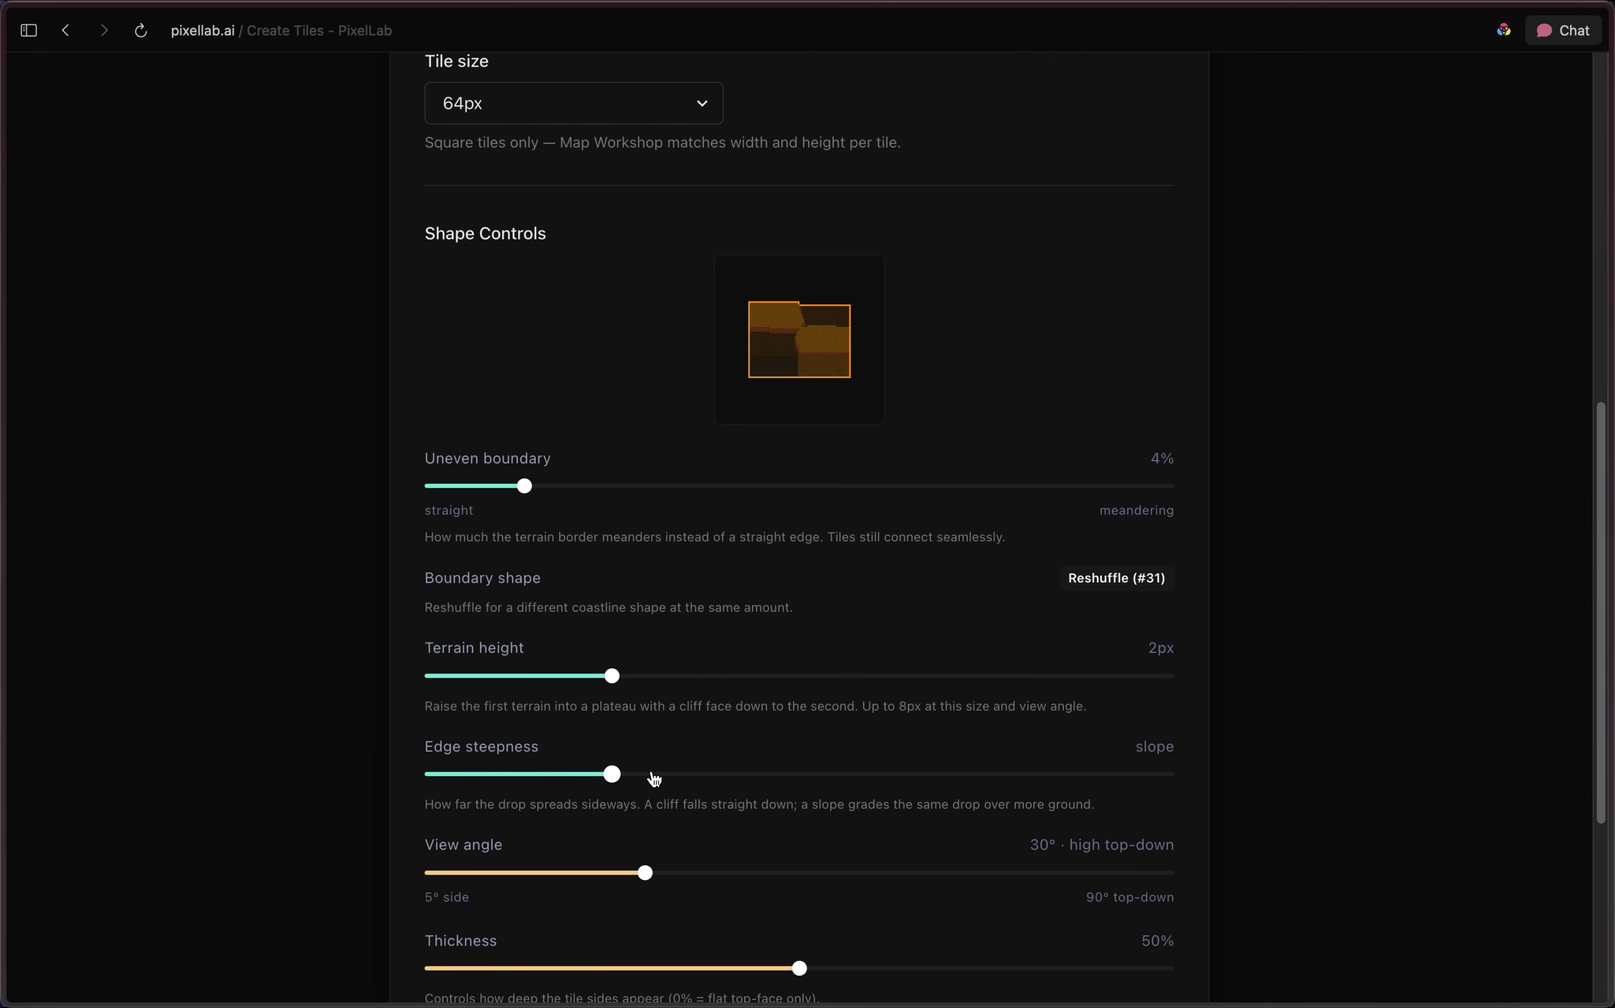
pyautogui.moveTo(654, 779); pyautogui.dragTo(707, 777)
pyautogui.scroll(-5, 706, 777)
pyautogui.moveTo(692, 657); pyautogui.dragTo(489, 646)
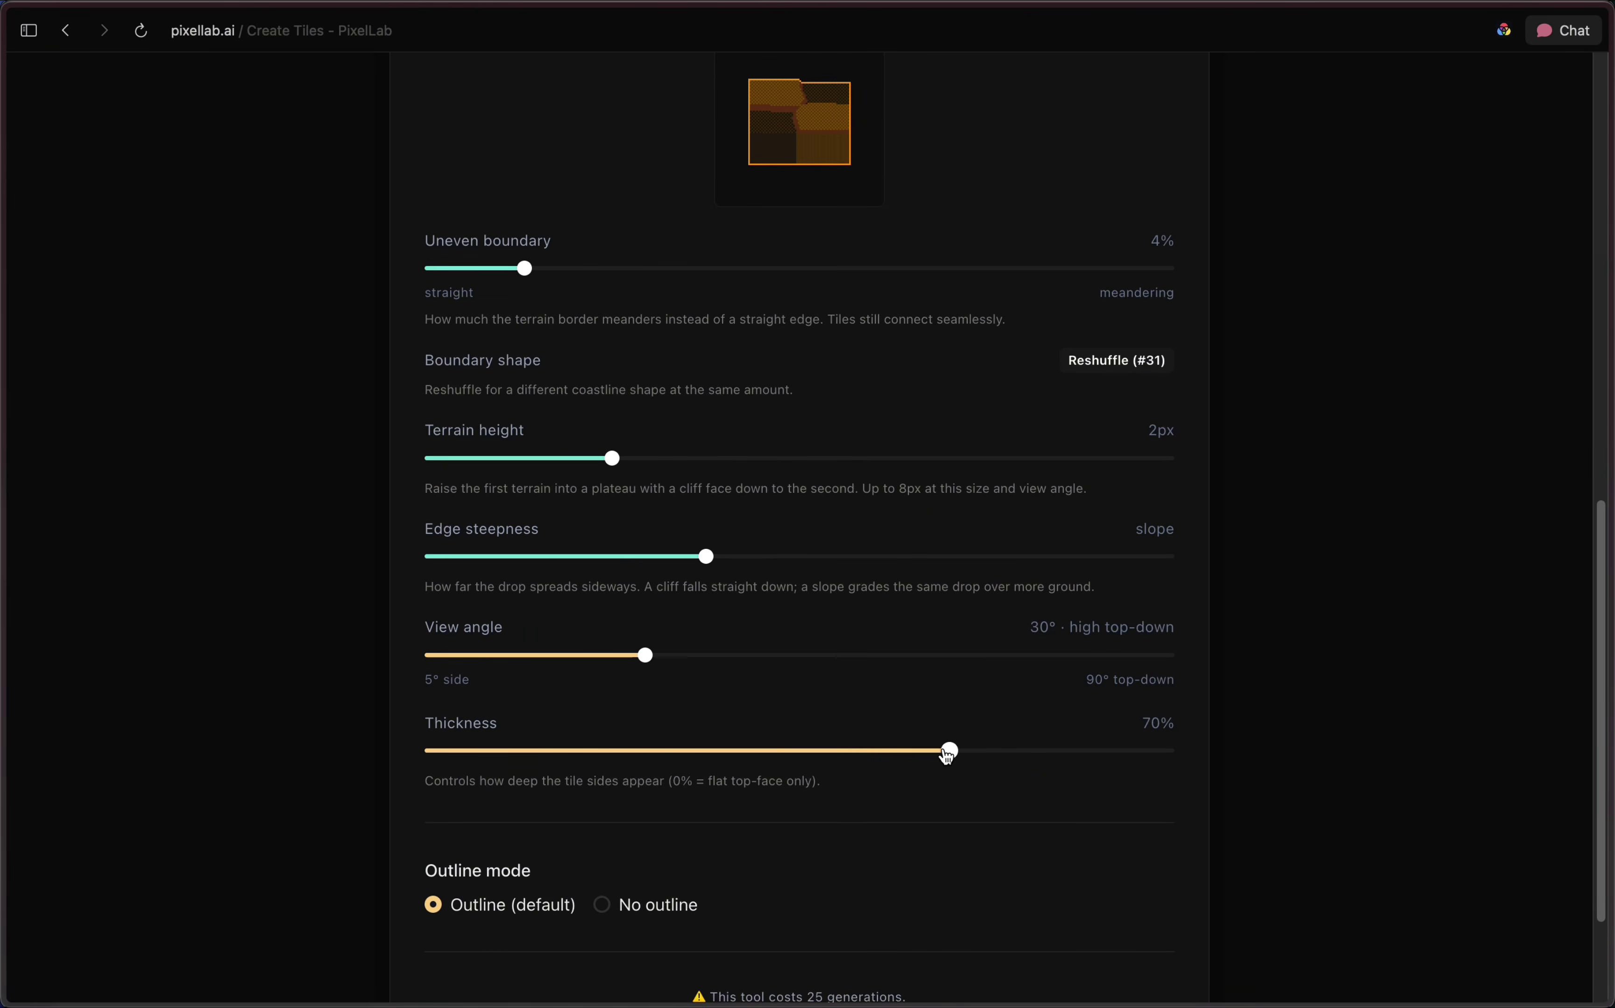
pyautogui.scroll(-3, 867, 667)
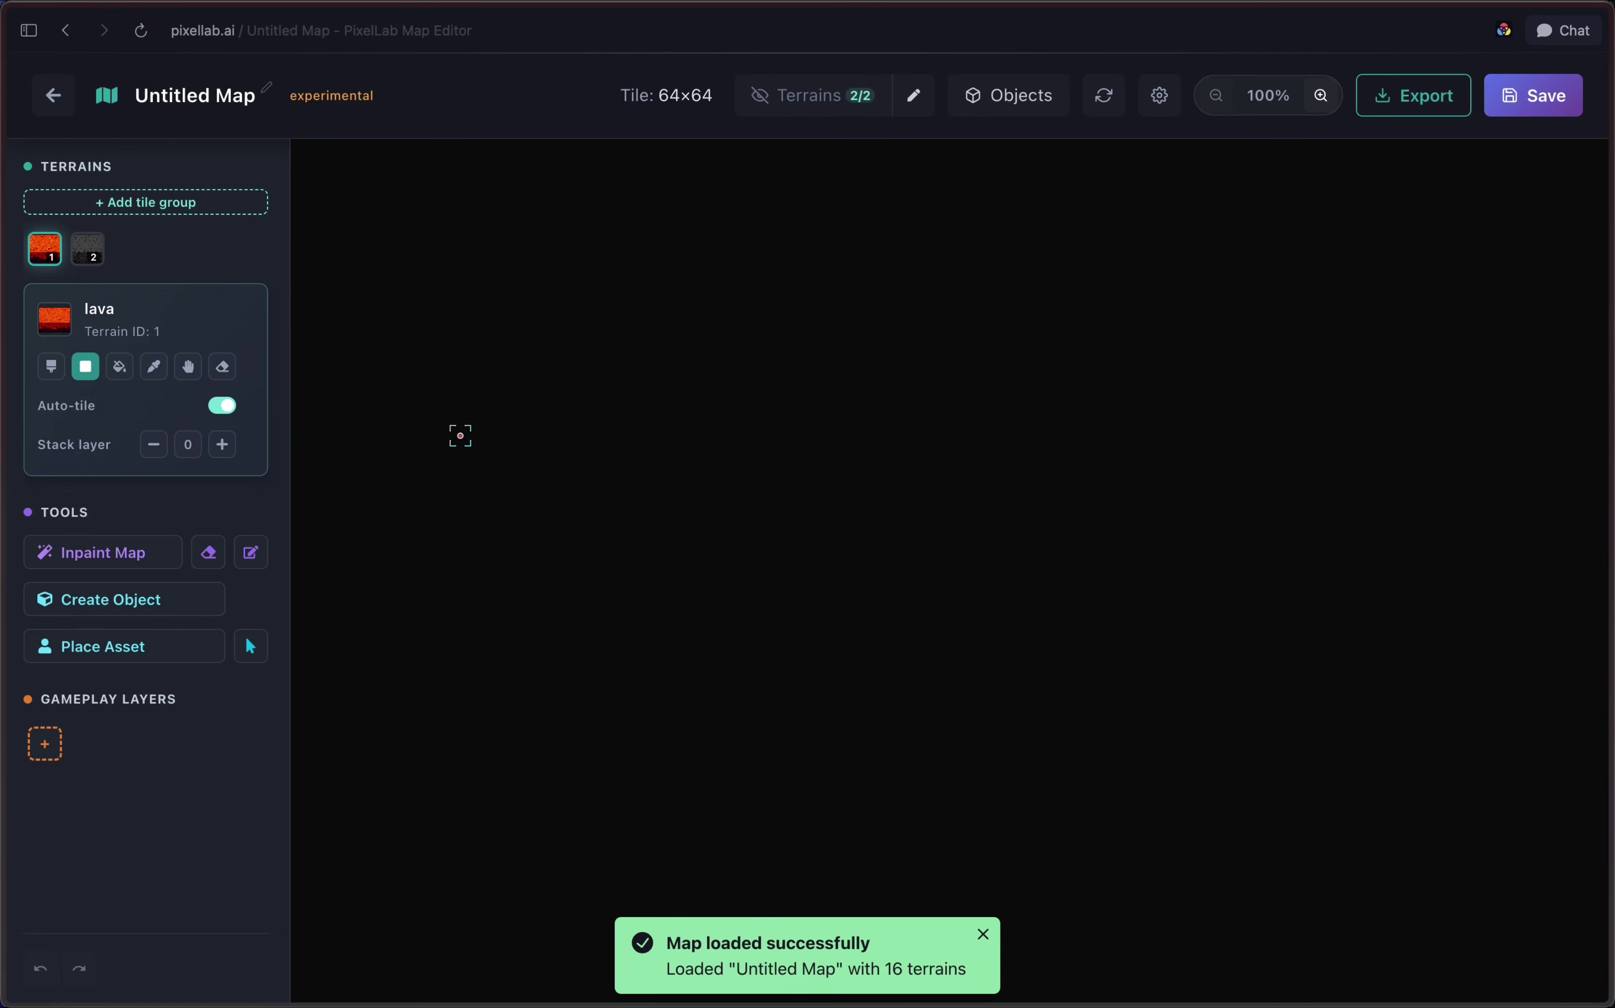
# Step: Fill a large lava area and paint a dungeon-floor platform with a narrow path running east from it
pyautogui.scroll(3, 407, 336)
pyautogui.moveTo(987, 421)
pyautogui.mouseDown()
pyautogui.moveTo(1309, 416)
pyautogui.moveTo(1155, 557)
pyautogui.mouseUp()
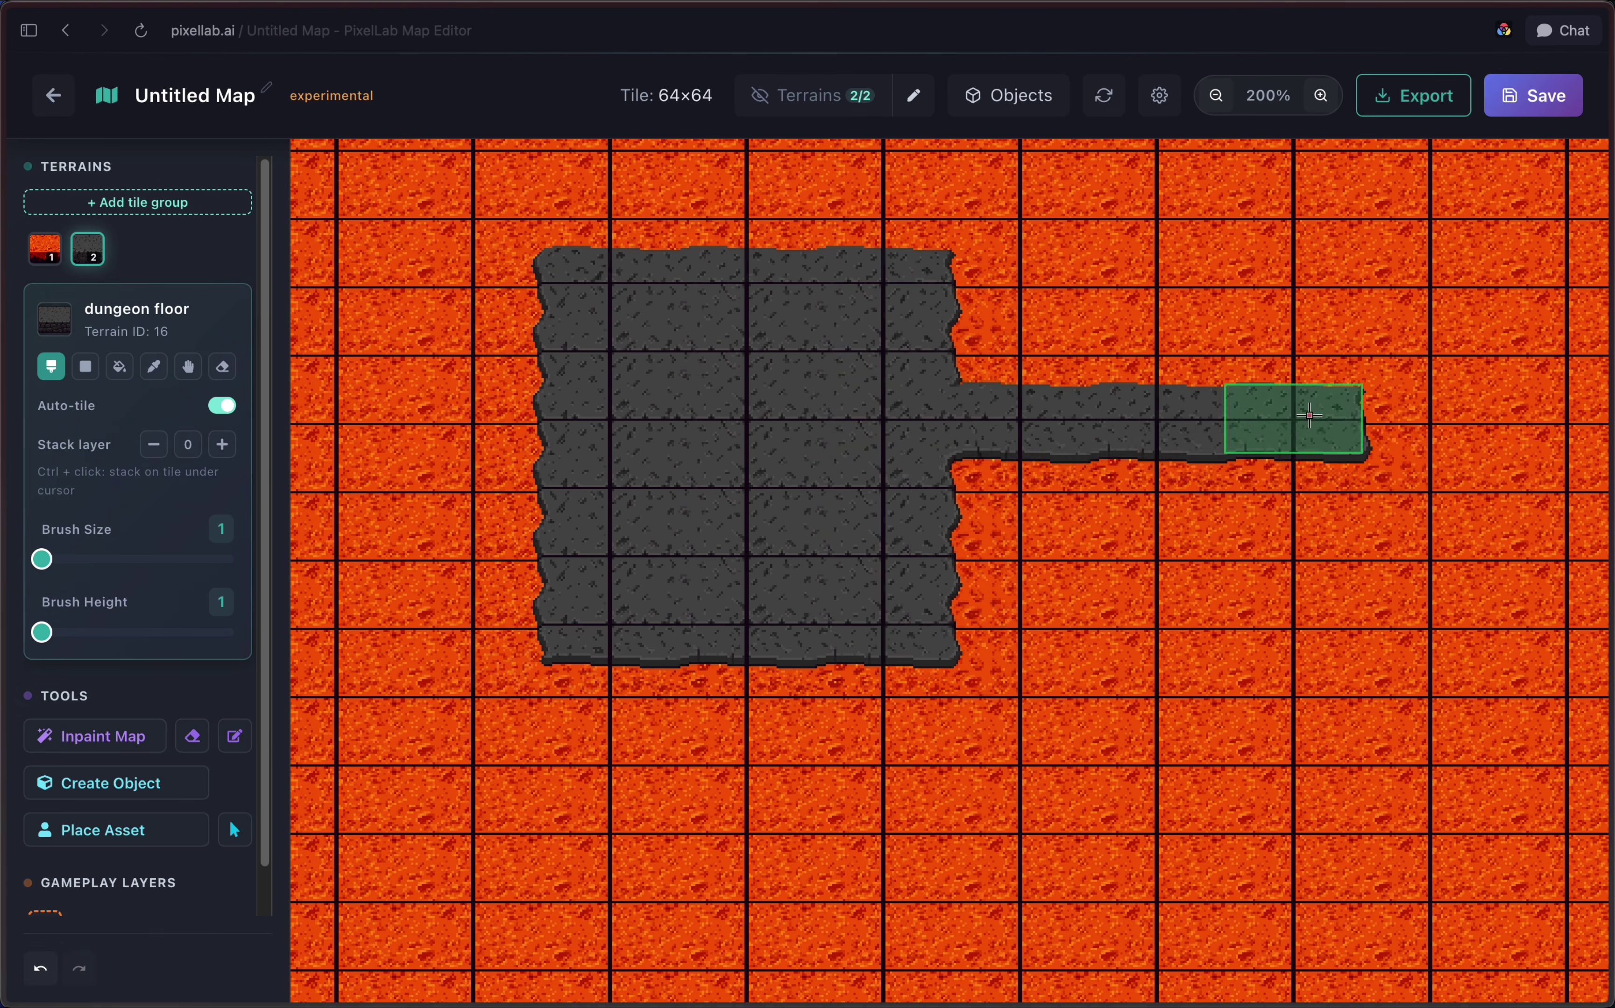
# Step: Set the brush size to 2 and extend the dungeon floor westward past the edge of the lava area
pyautogui.click(1215, 95)
pyautogui.press(']')
pyautogui.press(']')
pyautogui.press('[')
pyautogui.moveTo(708, 527)
pyautogui.mouseDown()
pyautogui.moveTo(401, 513)
pyautogui.moveTo(428, 525)
pyautogui.mouseUp()
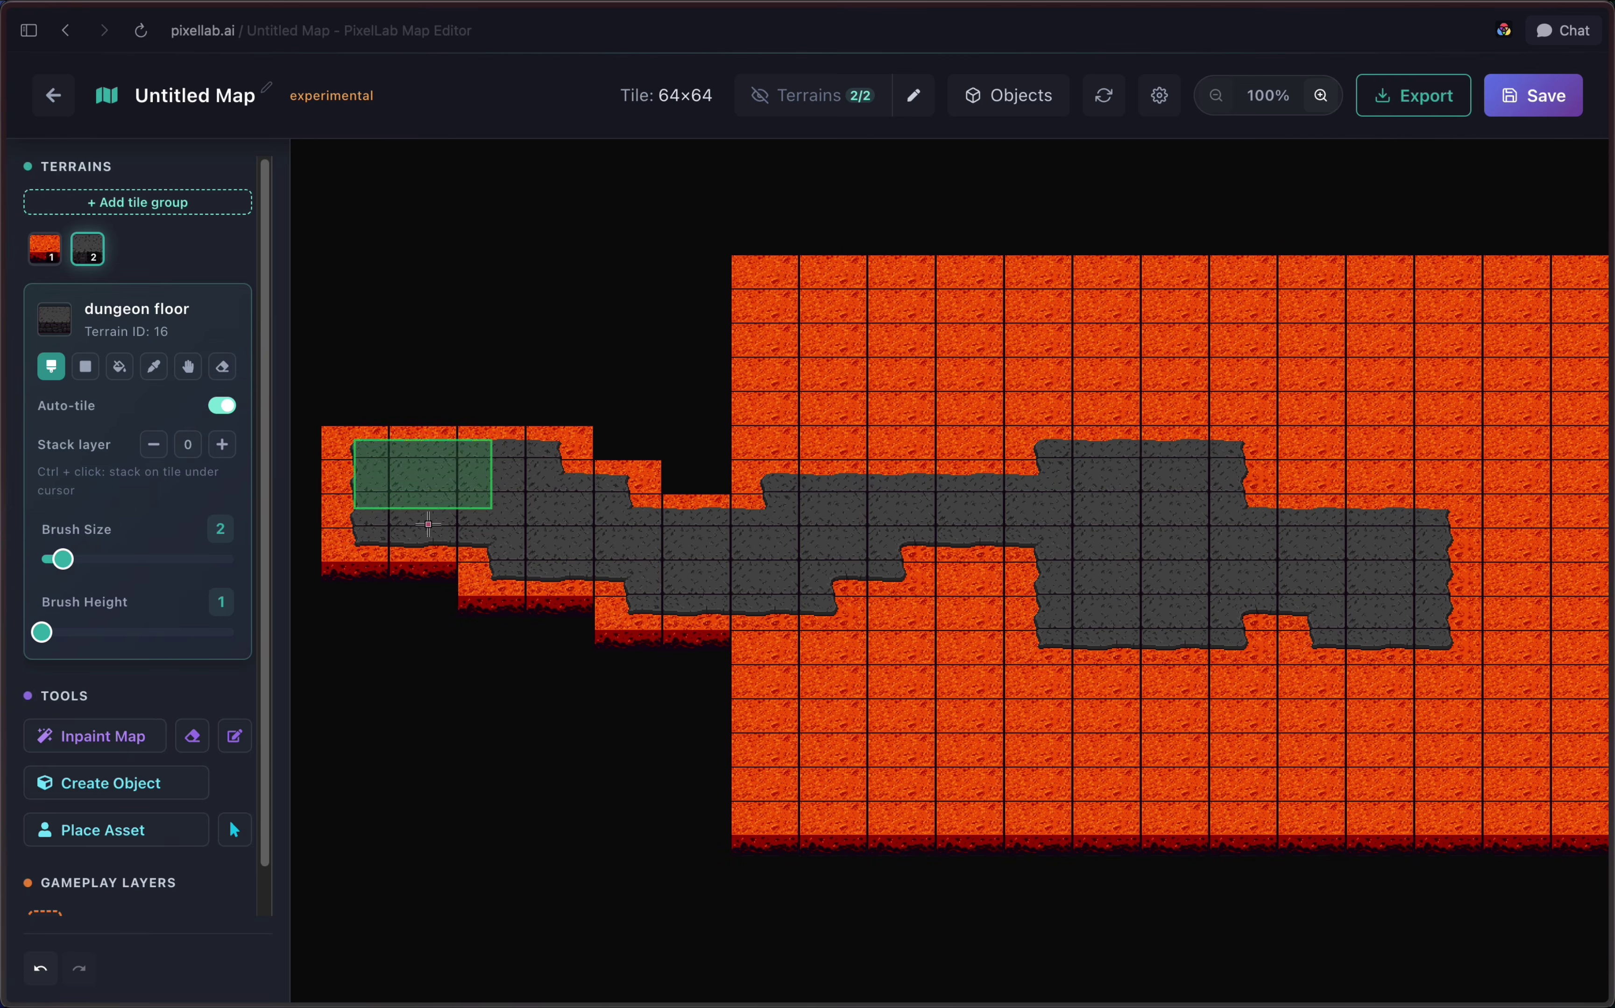
# Step: Paint lava with brush size 4 around the western end of the dungeon floor
pyautogui.click(37, 262)
pyautogui.press(']')
pyautogui.press(']')
pyautogui.moveTo(433, 267)
pyautogui.mouseDown()
pyautogui.moveTo(552, 378)
pyautogui.moveTo(526, 750)
pyautogui.moveTo(558, 613)
pyautogui.moveTo(353, 291)
pyautogui.moveTo(548, 709)
pyautogui.mouseUp()
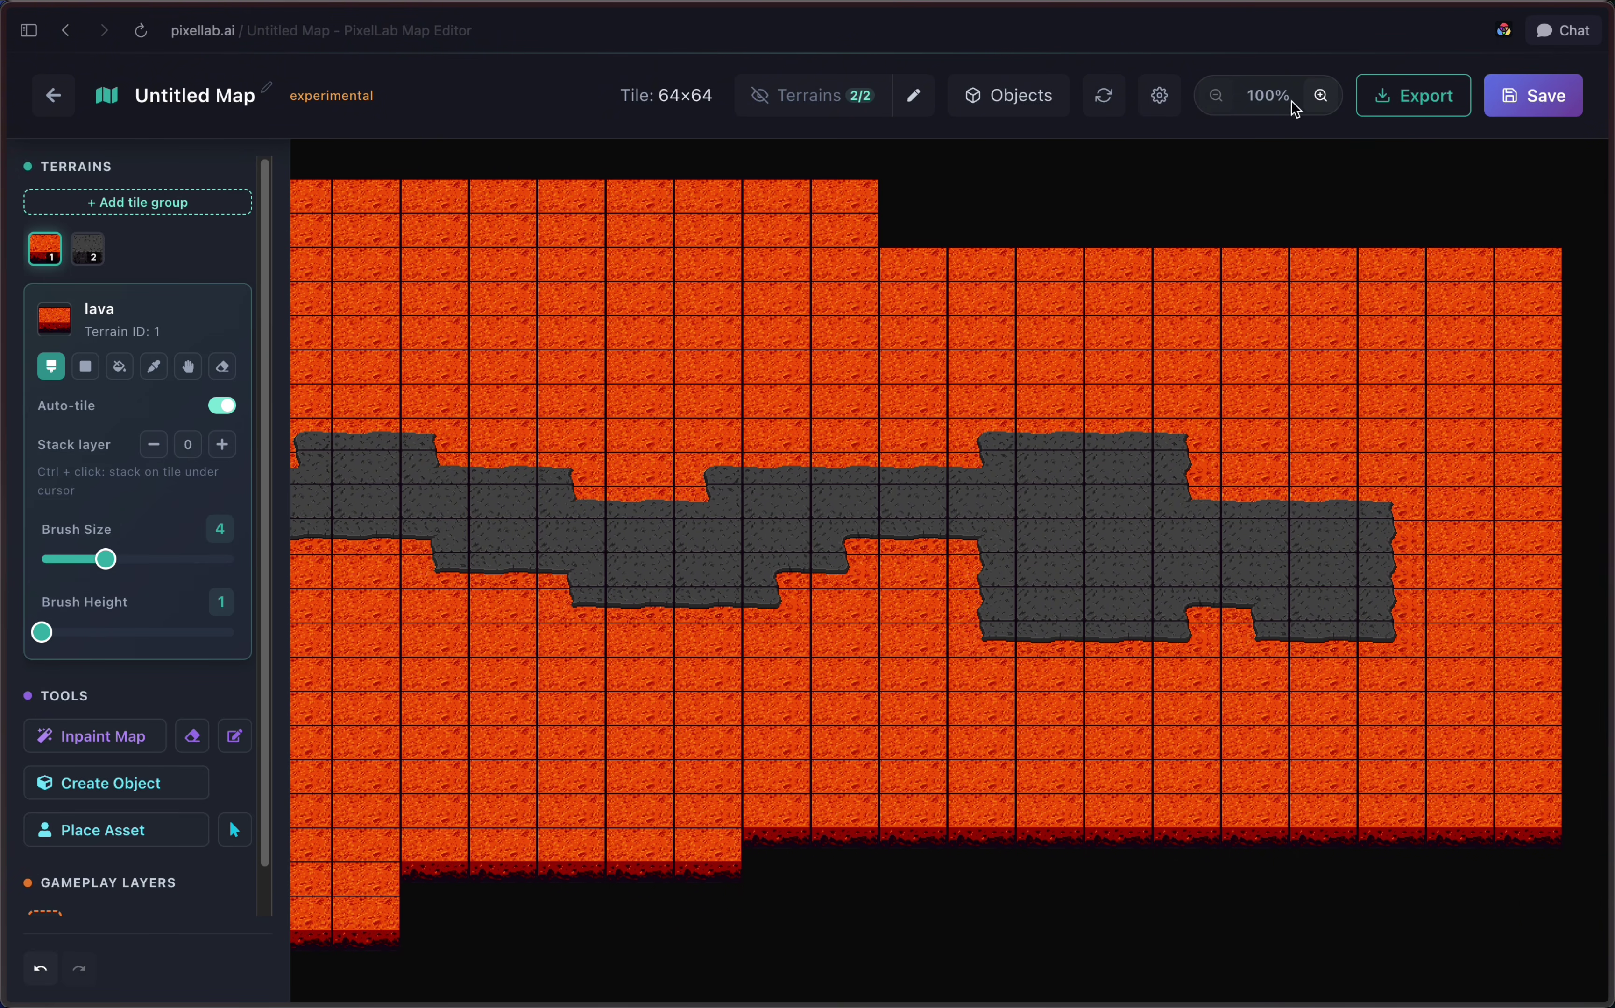
# Step: Turn off auto-tiling and paint raised dungeon-floor blocks on the platform with brush size 1 and brush height 2
pyautogui.click(1314, 98)
pyautogui.click(223, 406)
pyautogui.press('-')
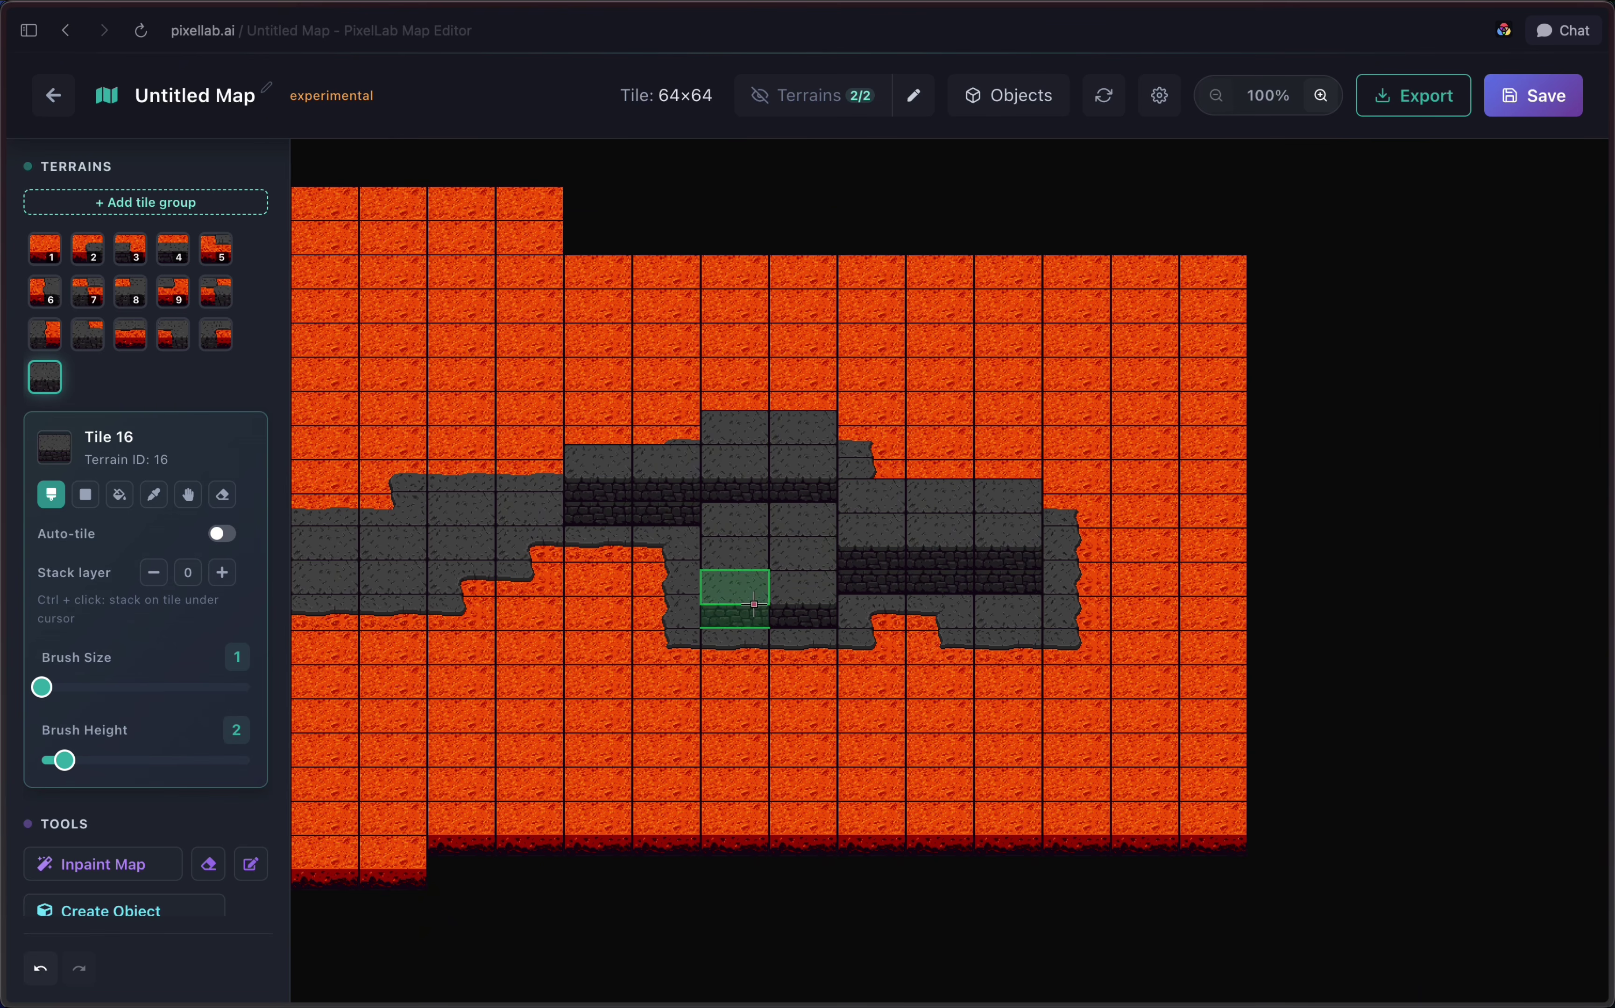
pyautogui.moveTo(419, 434)
pyautogui.mouseDown()
pyautogui.moveTo(673, 318)
pyautogui.moveTo(1049, 324)
pyautogui.moveTo(1146, 549)
pyautogui.moveTo(1152, 783)
pyautogui.moveTo(884, 809)
pyautogui.moveTo(344, 807)
pyautogui.moveTo(772, 772)
pyautogui.mouseUp()
pyautogui.moveTo(500, 361)
pyautogui.mouseDown()
pyautogui.moveTo(317, 361)
pyautogui.moveTo(440, 829)
pyautogui.moveTo(723, 819)
pyautogui.mouseUp()
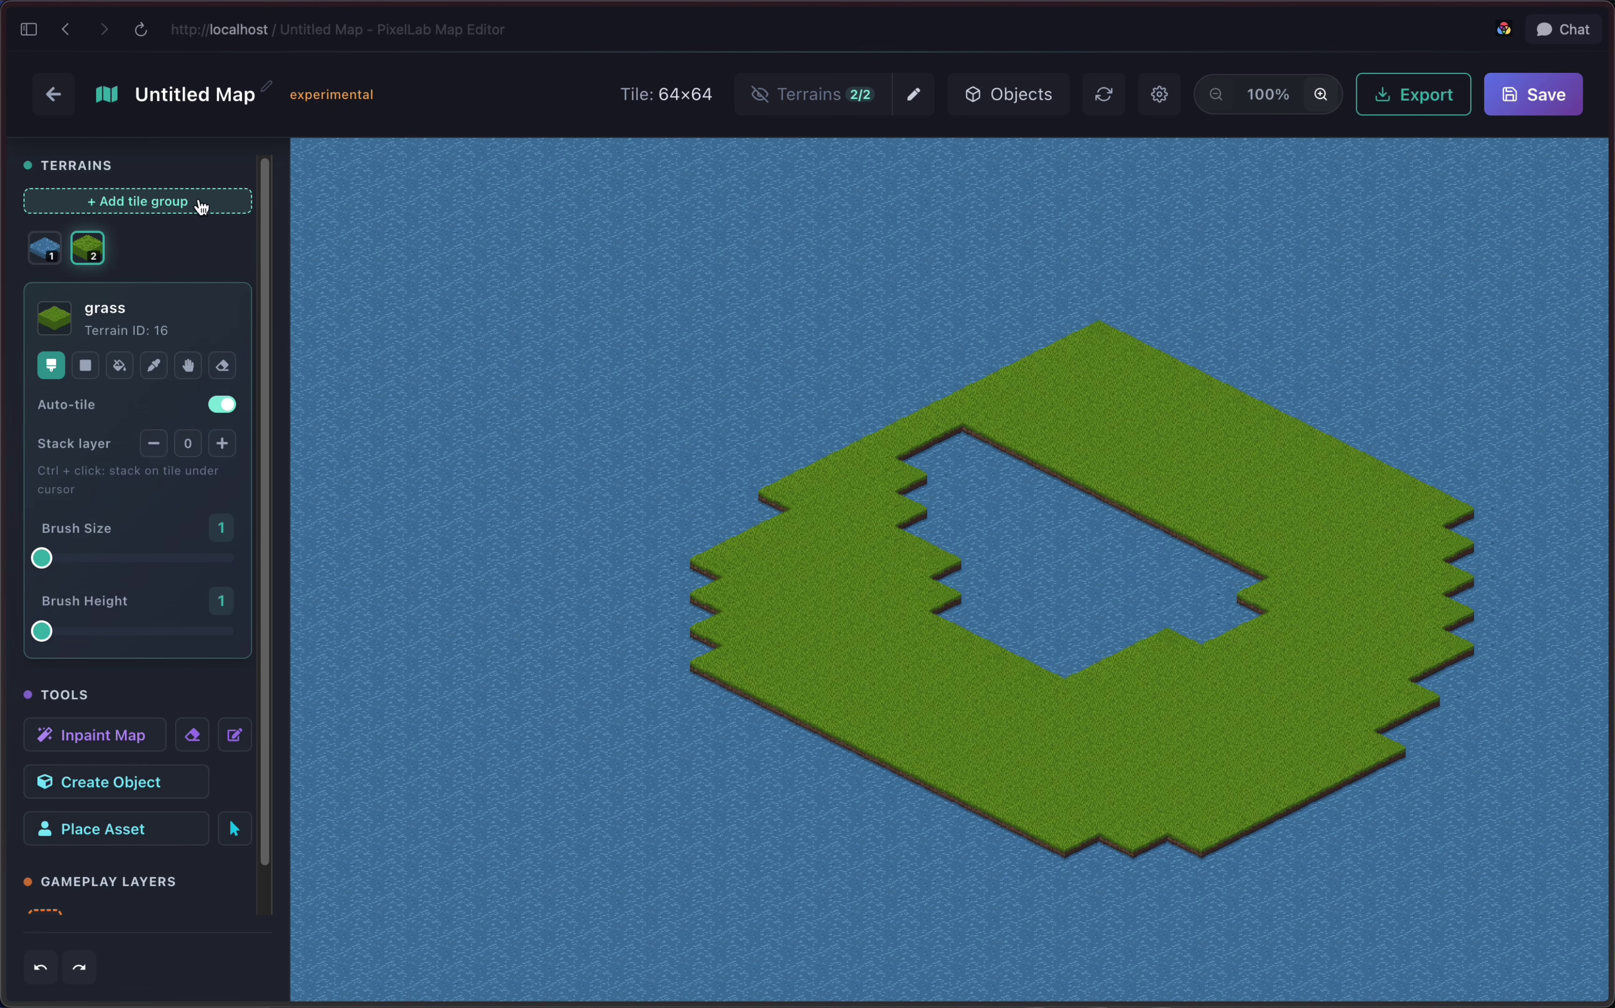
# Step: Add the cobblestone to dirt tile group and paint a dirt-edged cobblestone road west of the grass island with brush size 3
pyautogui.click(200, 204)
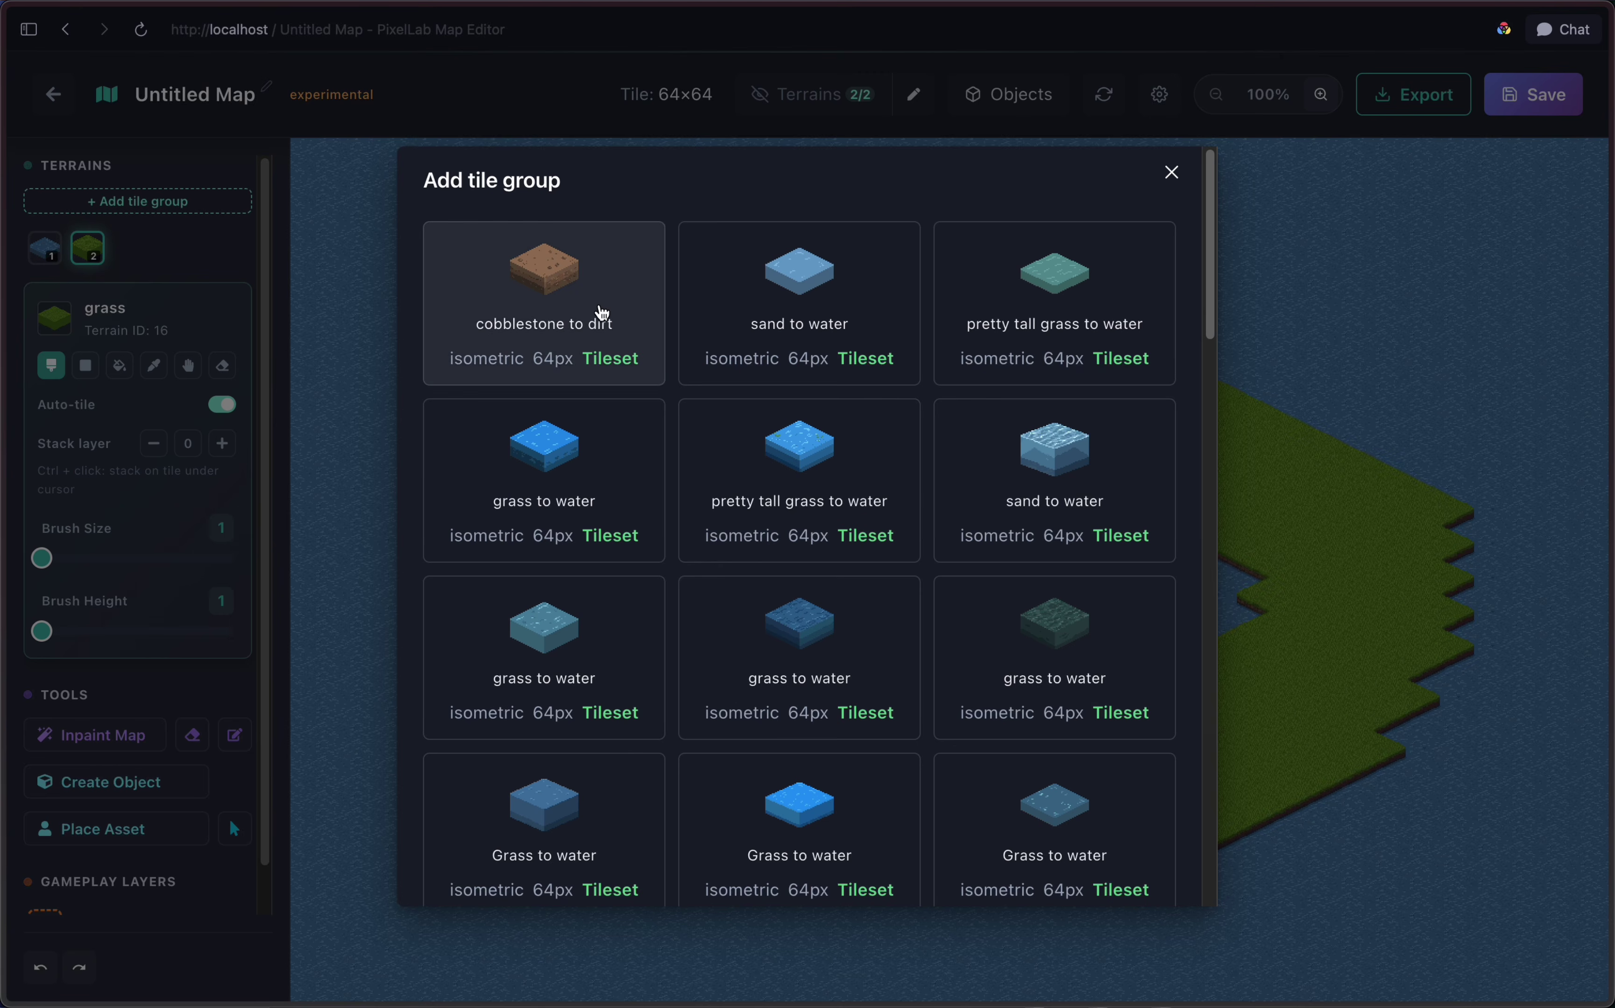
pyautogui.click(602, 304)
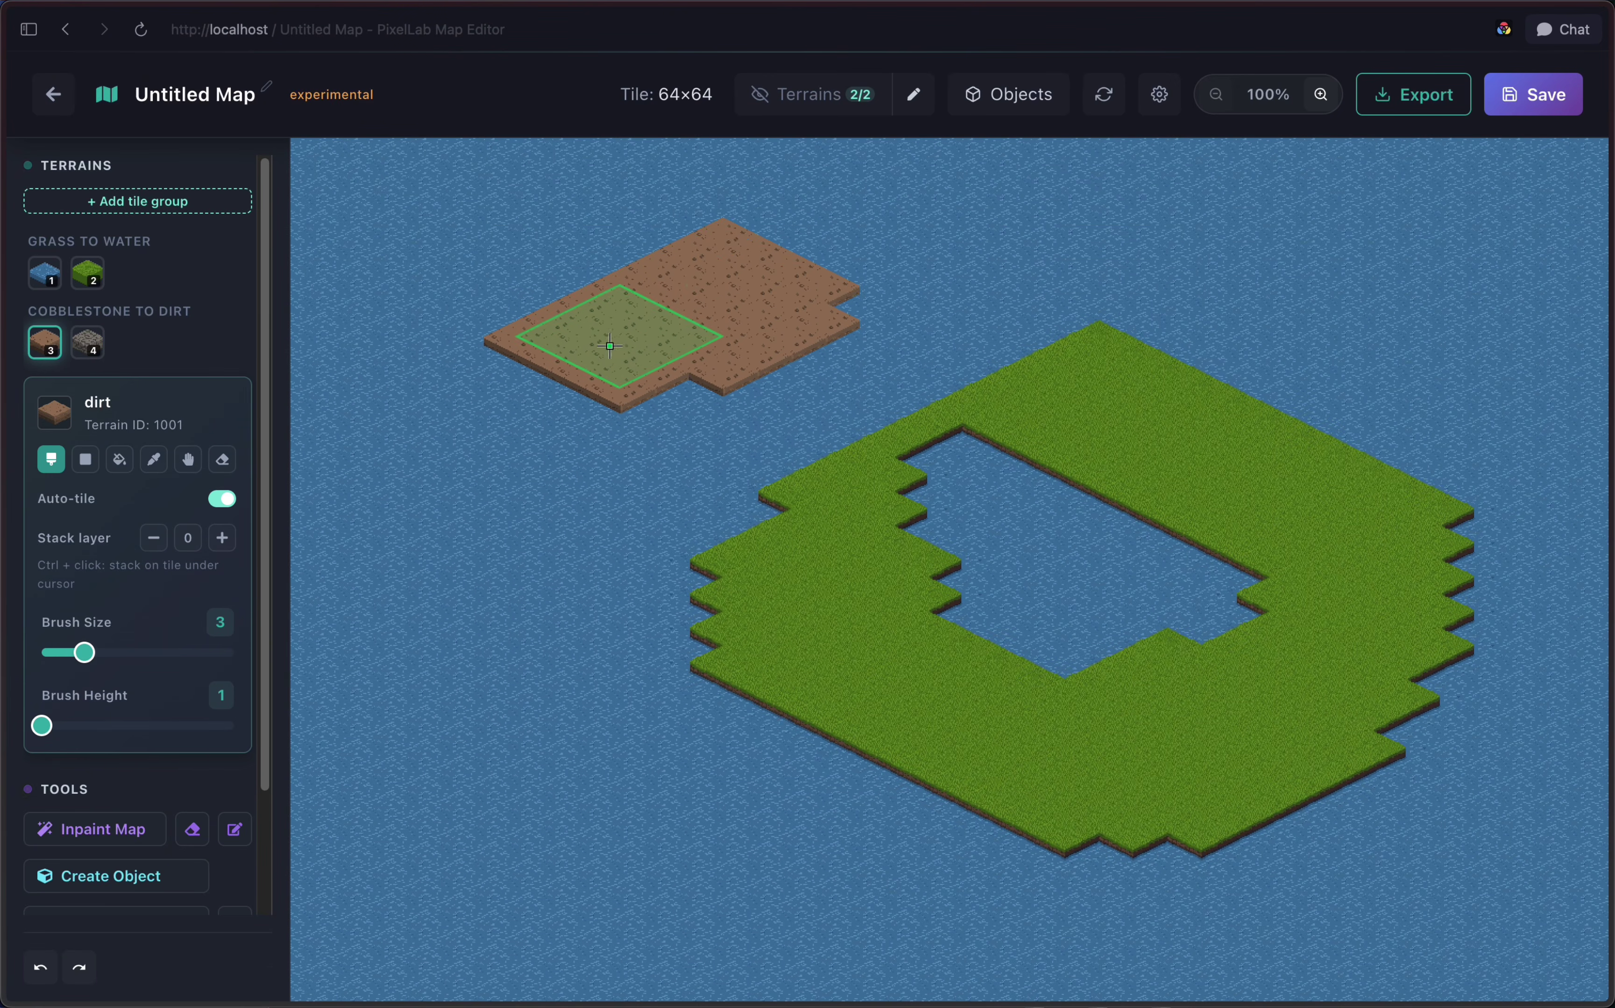
pyautogui.moveTo(595, 331); pyautogui.dragTo(811, 288)
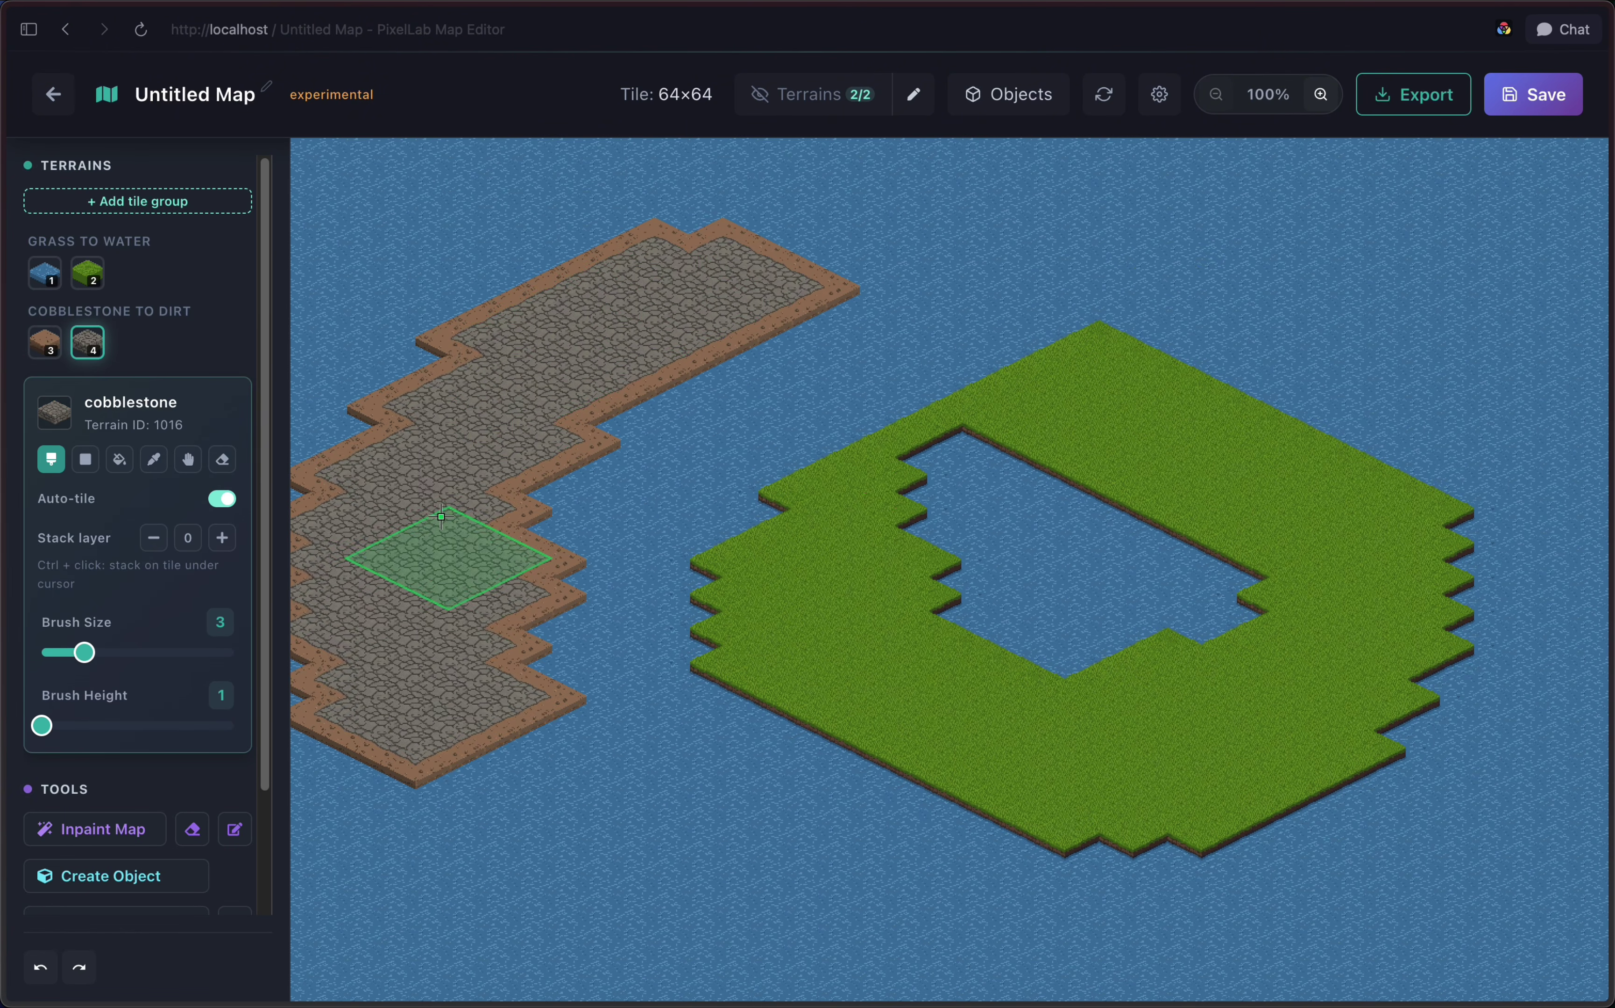
# Step: Turn off auto-tiling and paint a cobblestone slab on the grass island's southwest side, using brush size 2 on stack layer 1
pyautogui.click(222, 502)
pyautogui.press('[')
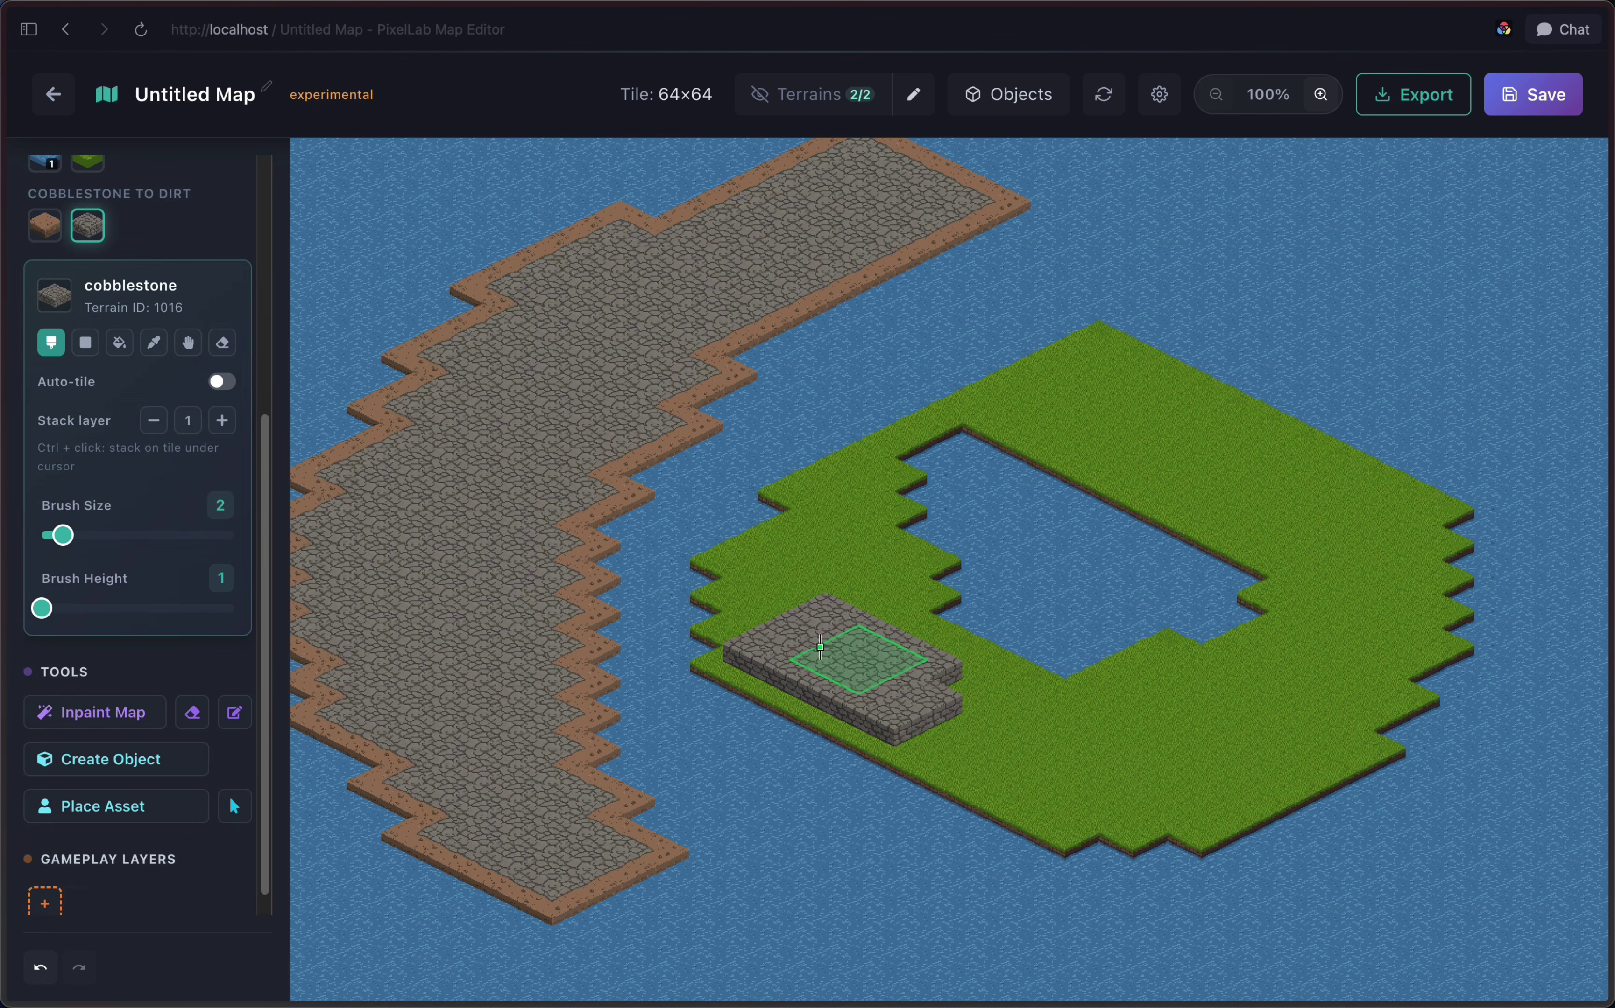
pyautogui.click(1320, 94)
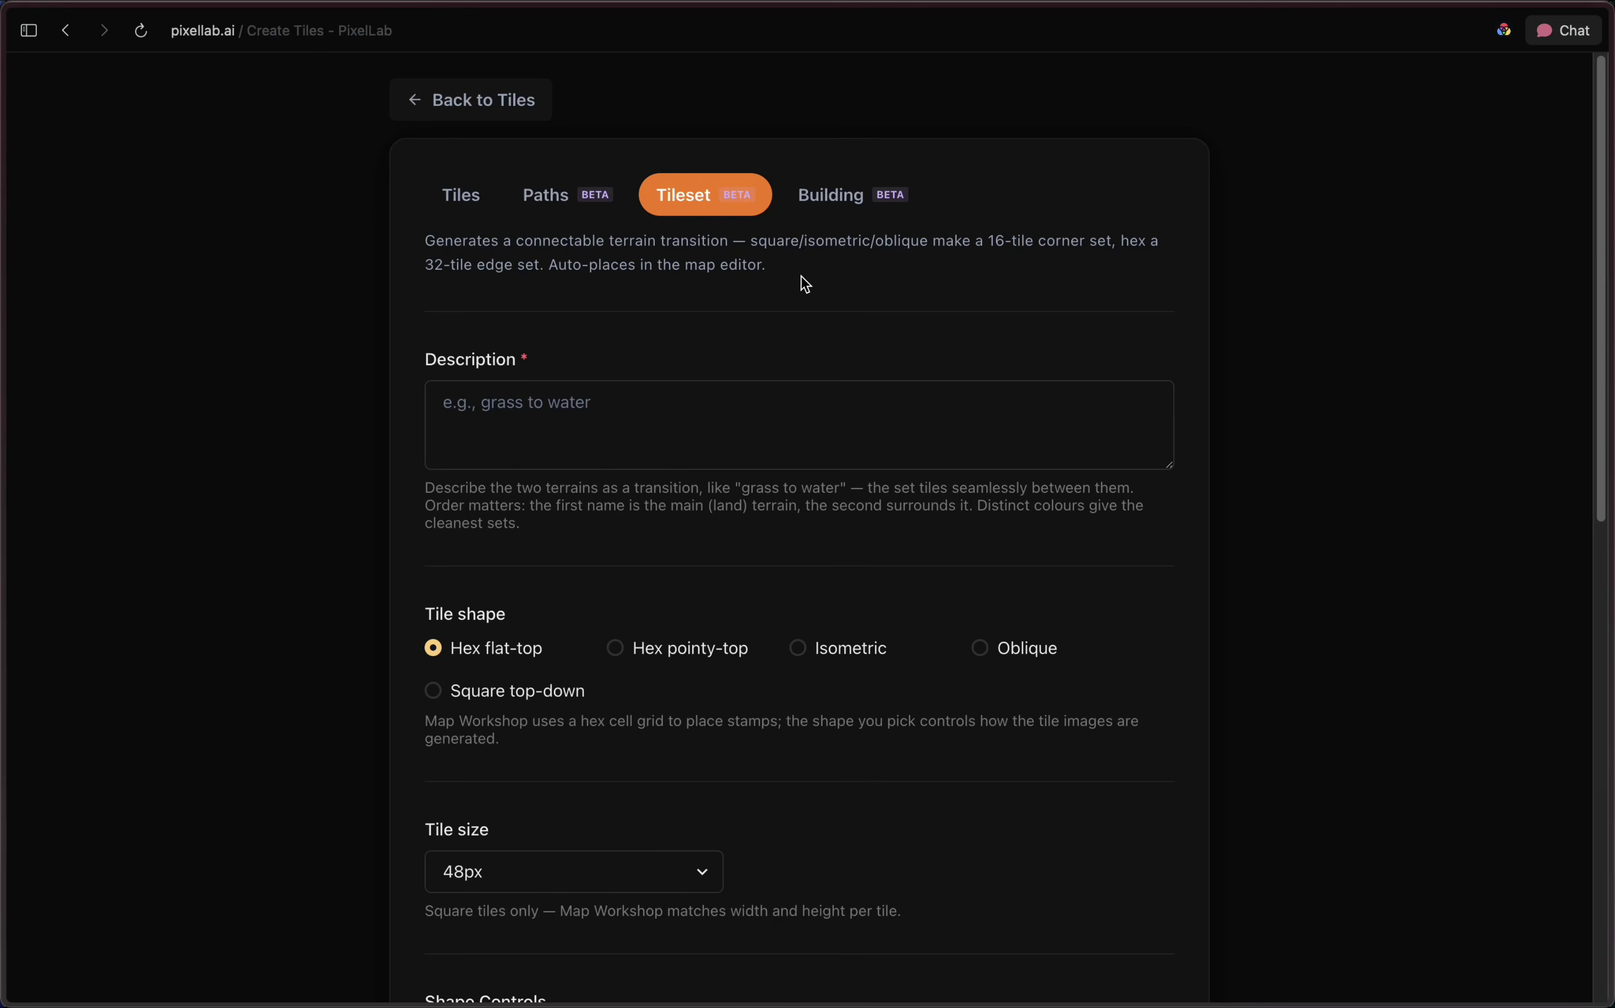
# Step: View the Building and Paths options for creating tiles
pyautogui.click(843, 212)
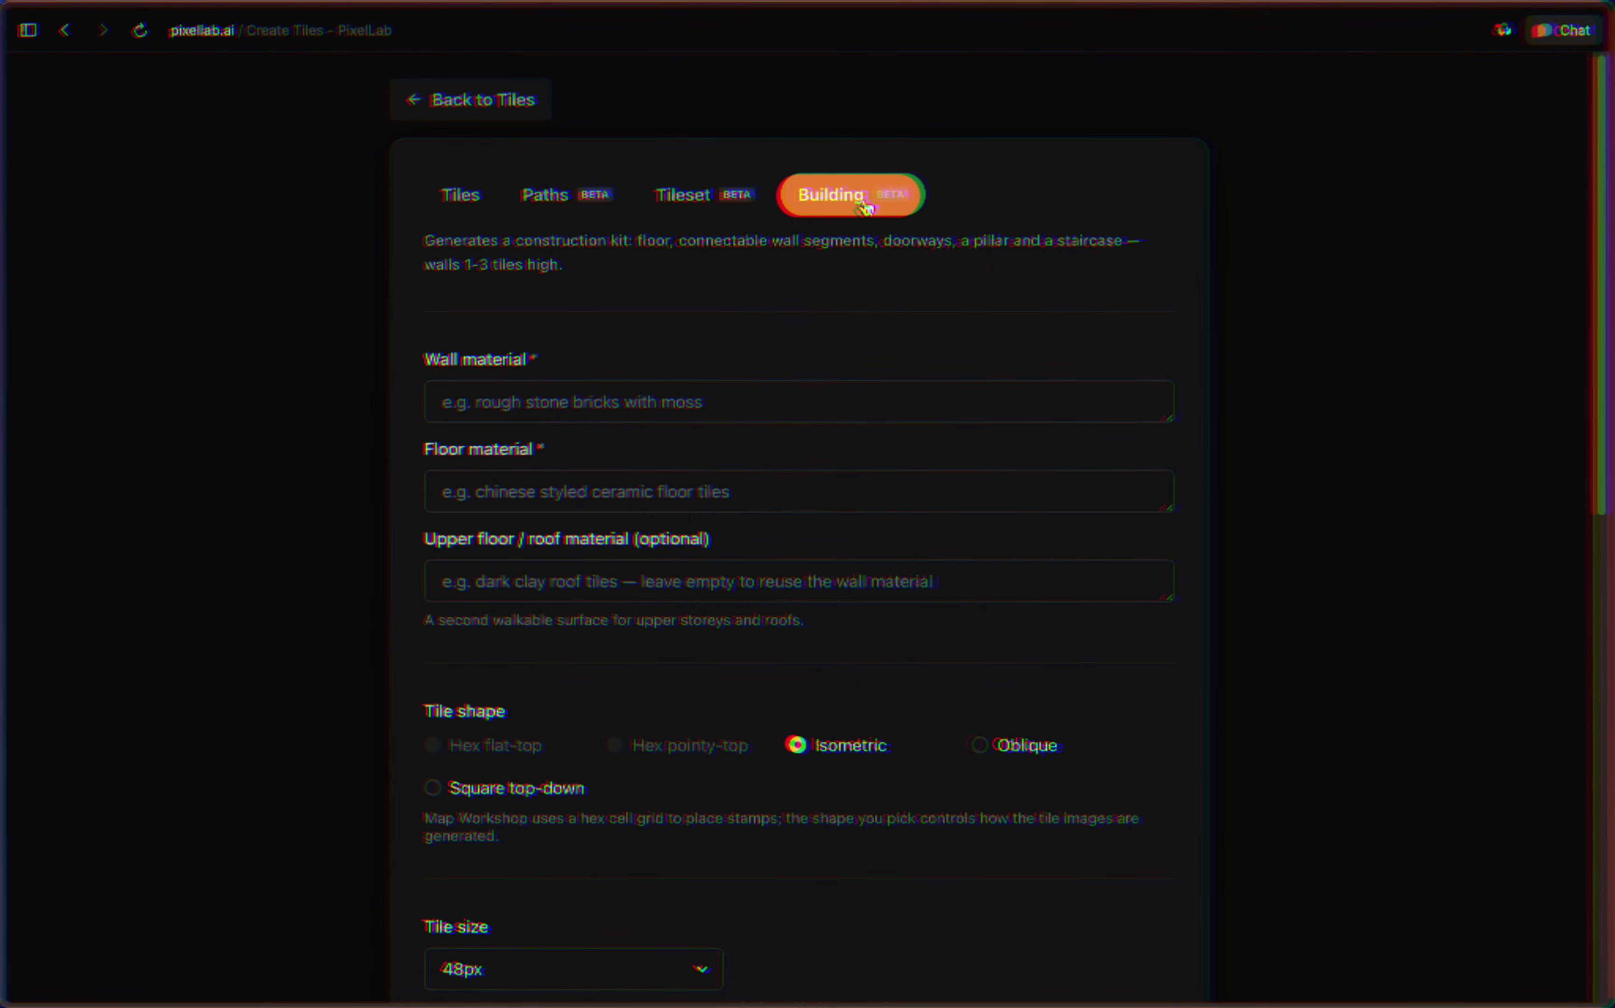
pyautogui.click(584, 212)
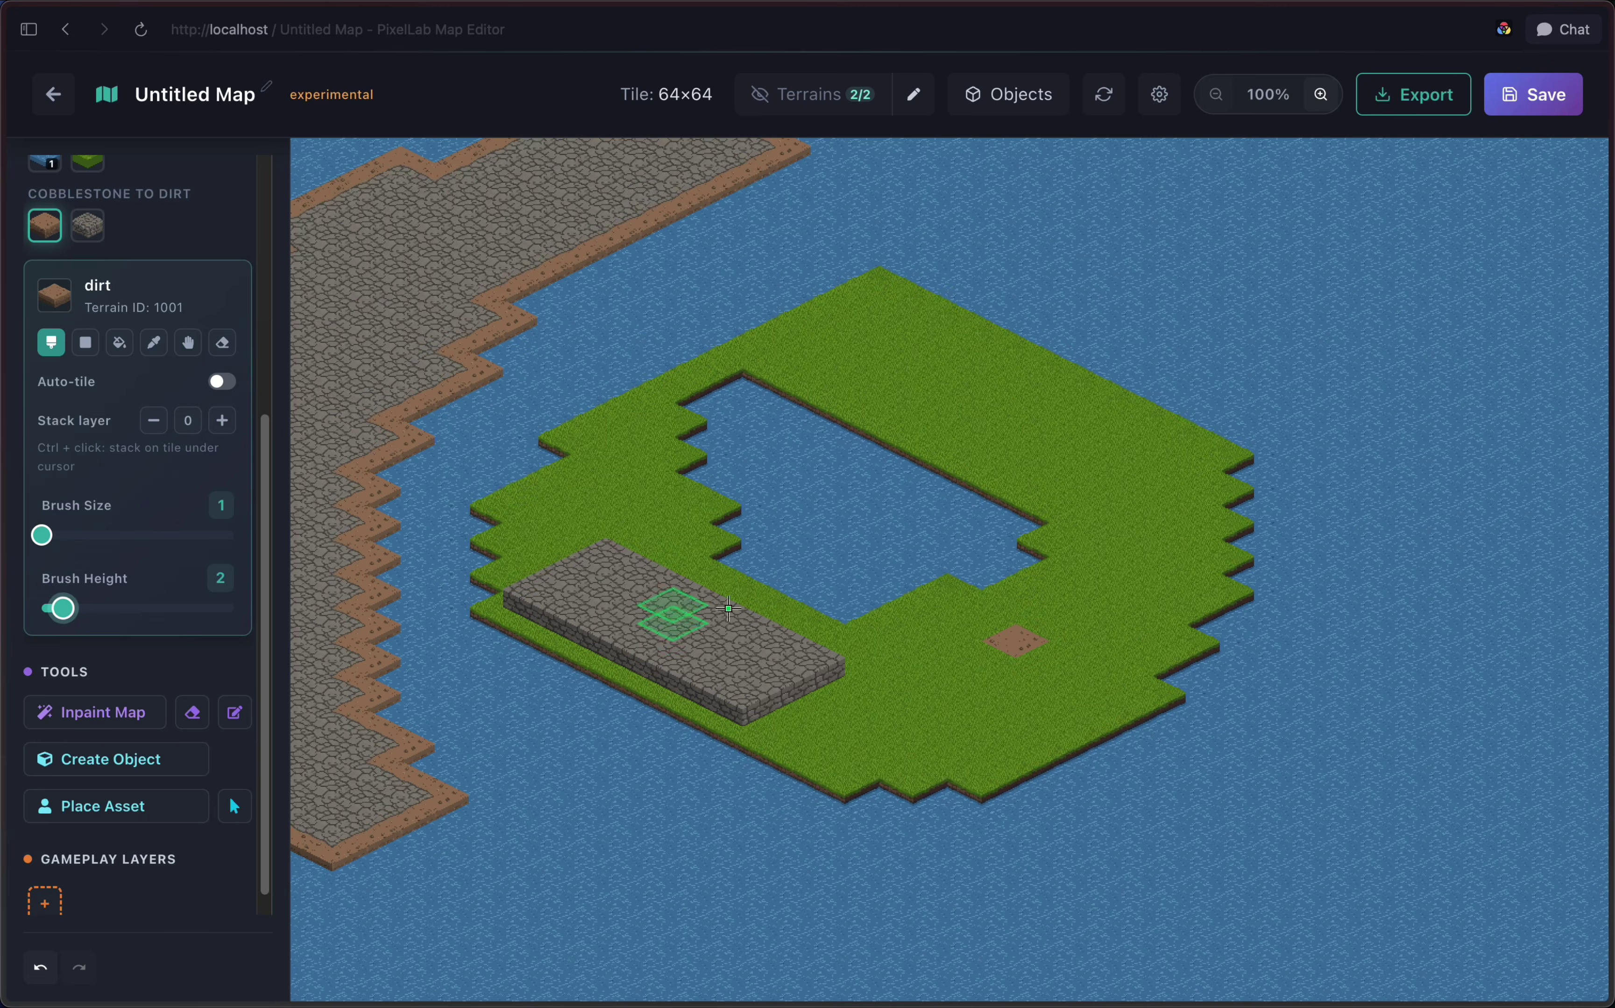
# Step: Paint a raised row of dirt blocks on the grass island's east side with brush size 1 and brush height 2
pyautogui.click(1116, 534)
pyautogui.click(1184, 500)
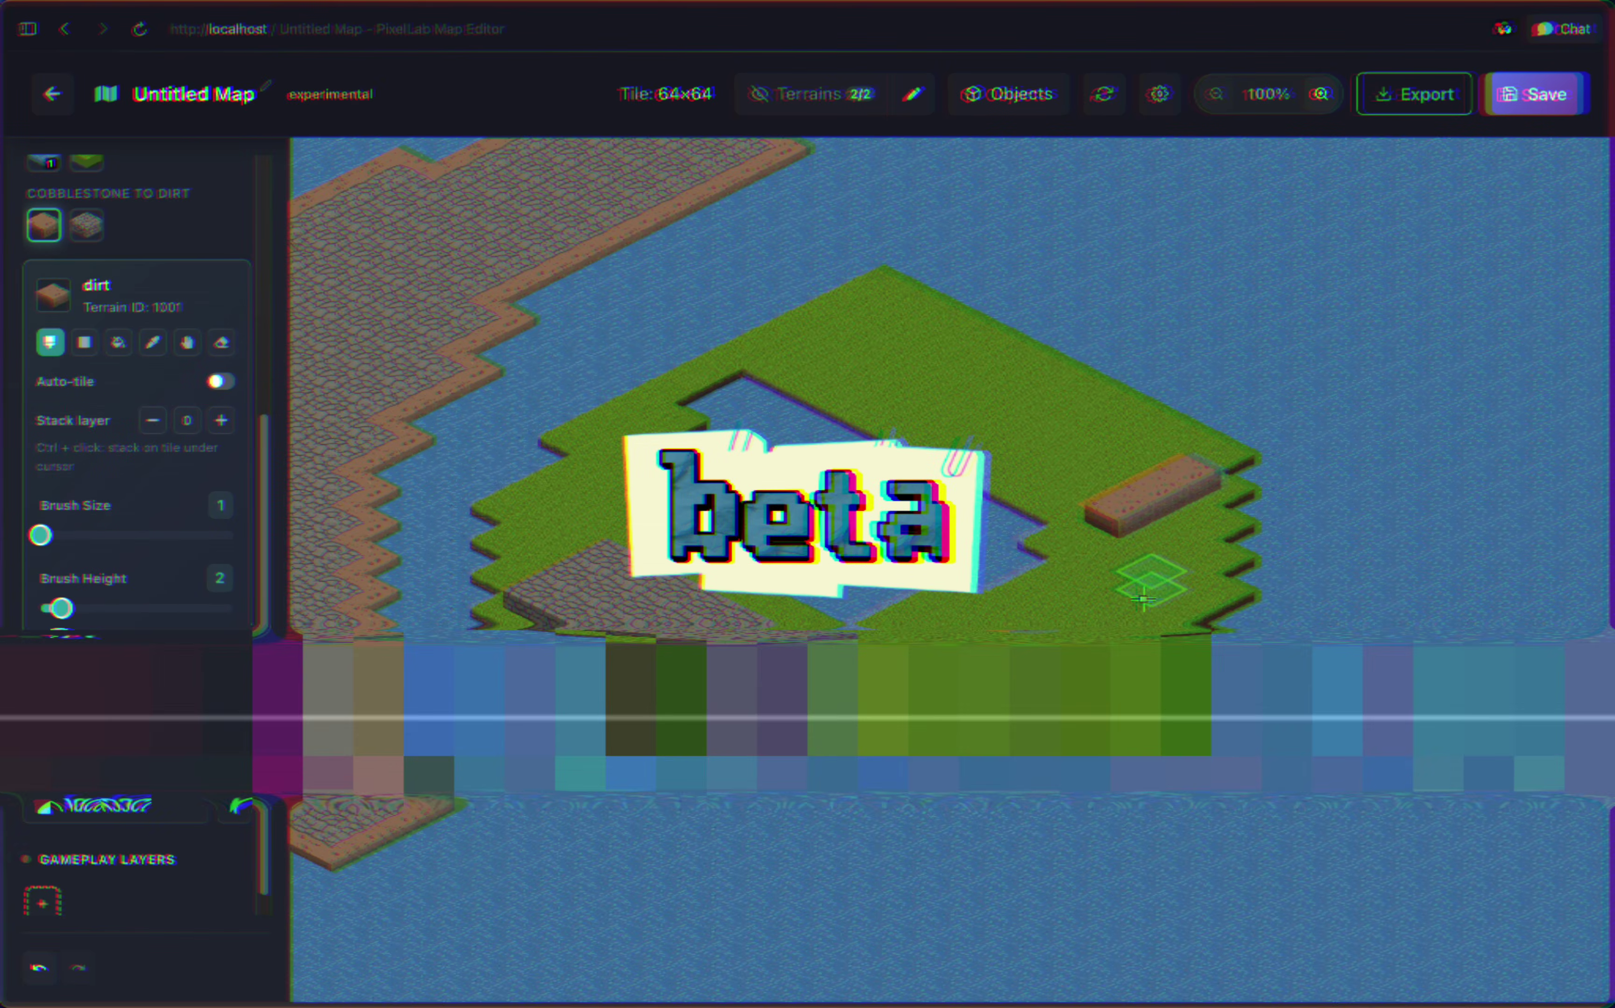